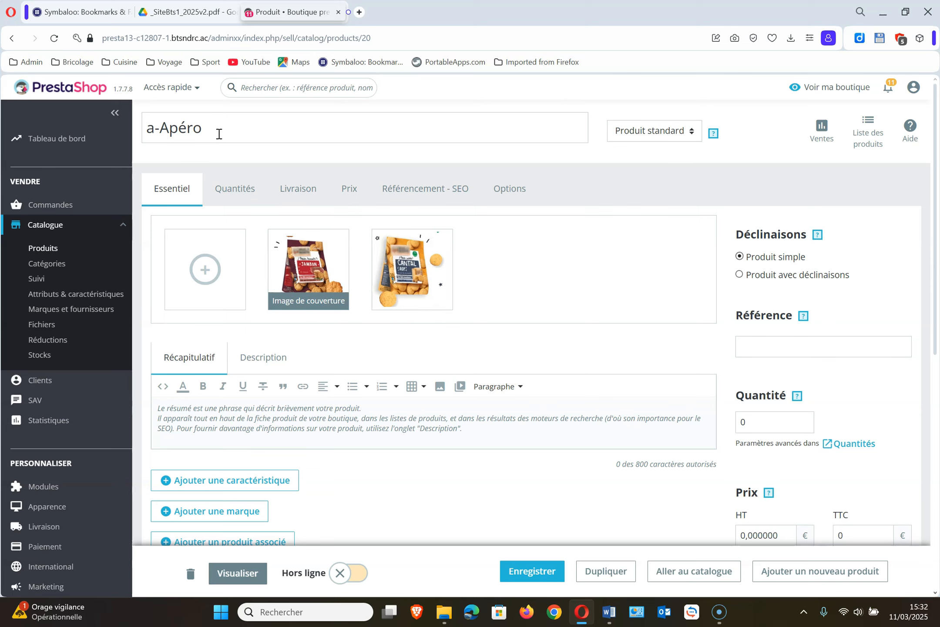
Rename the product as "Biscuit apéritif"
left_click_drag(219, 134, 135, 139)
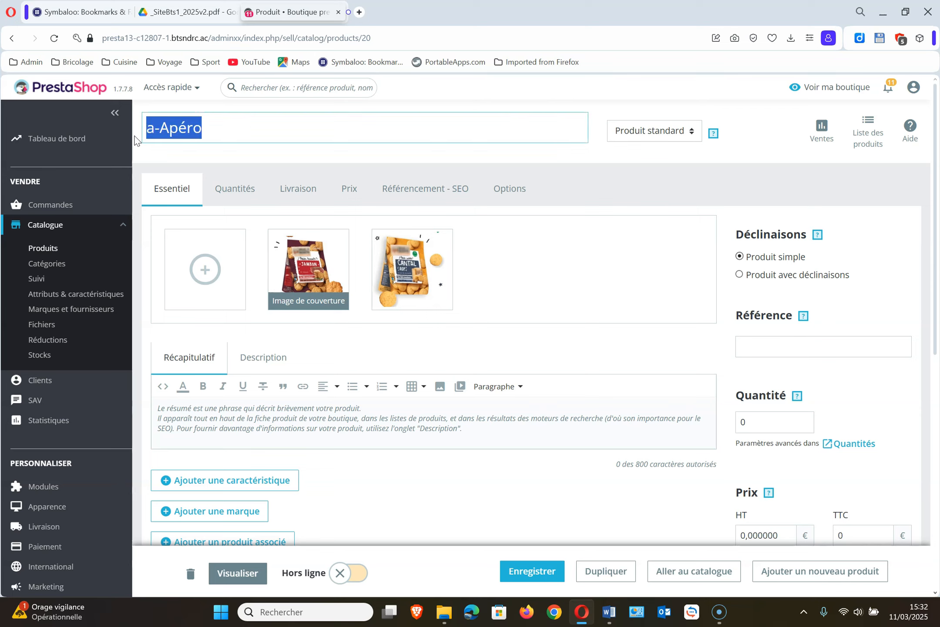
type("Biscuit apéritif")
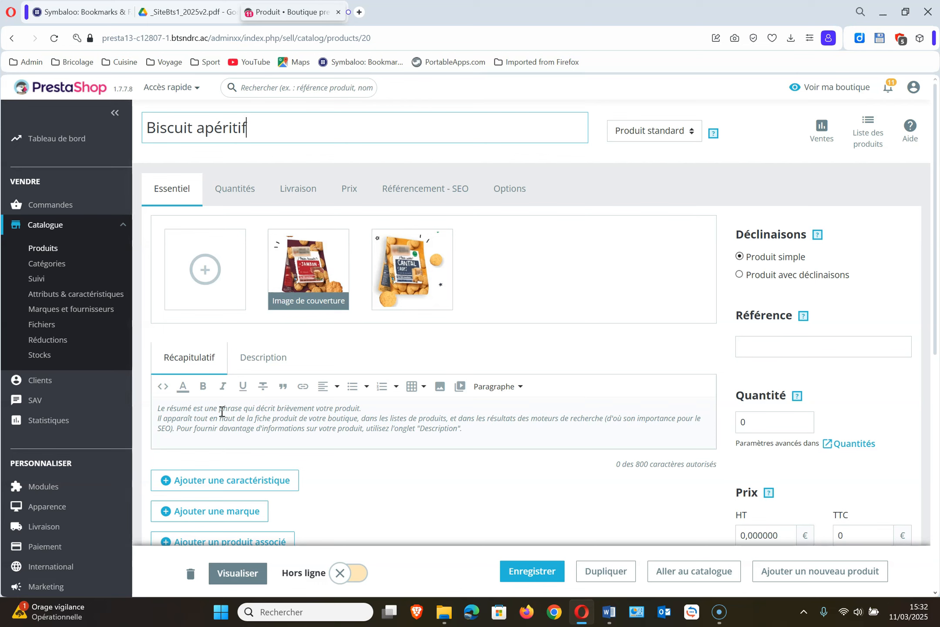
Start the summary with "des biscuits au bon gout du cantal qui vous permettront de faire des apéritifs qui seront appréciés de tous vos amis"
left_click(258, 364)
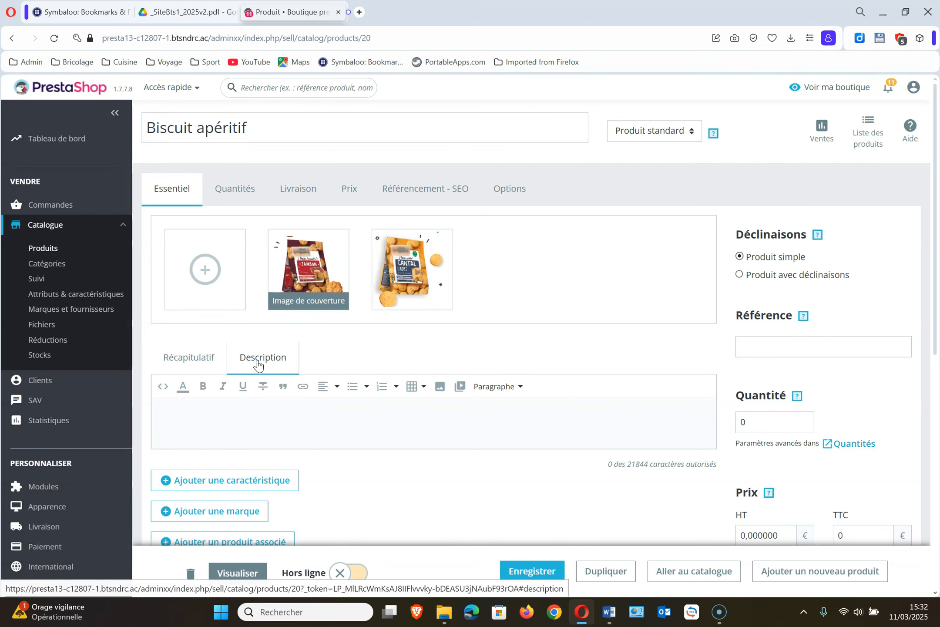
left_click(189, 360)
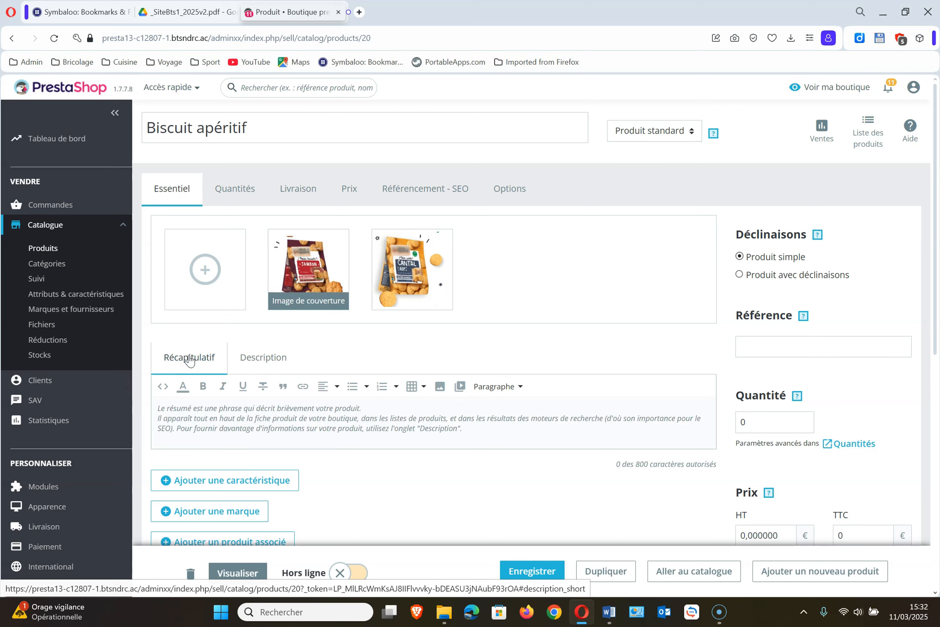
left_click(203, 411)
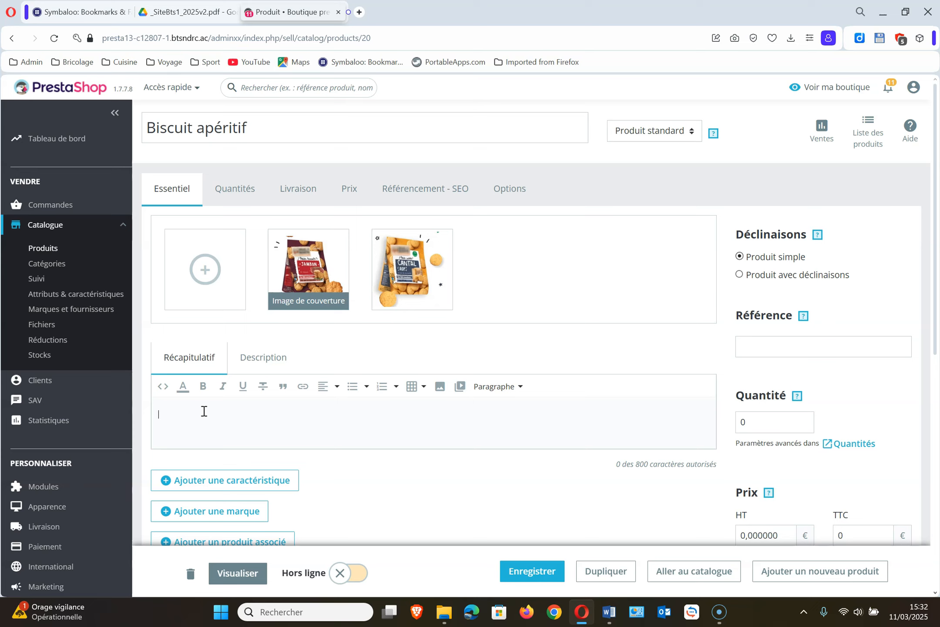
type("des biscuits au bon gout du cantal qui vo")
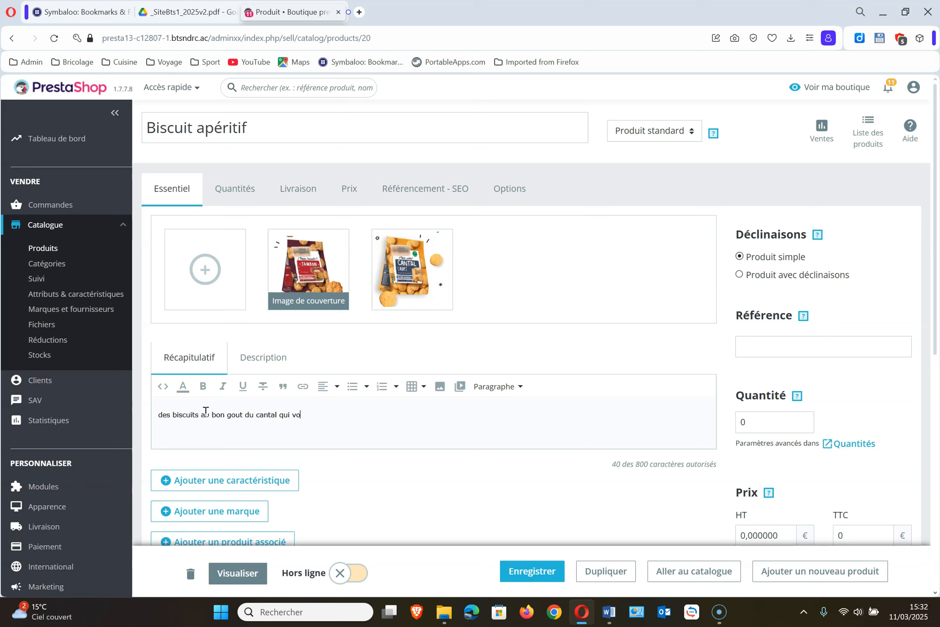
type("us oerttront de faire des apéritifs qui serint appréciés de tous vos ")
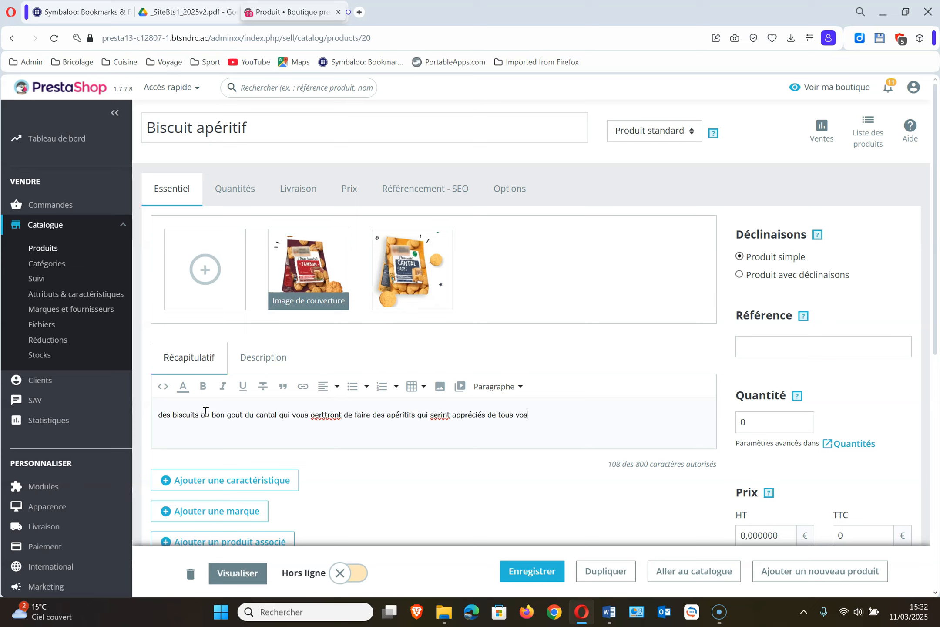
type("amis")
double_click(325, 414)
type("permrttront")
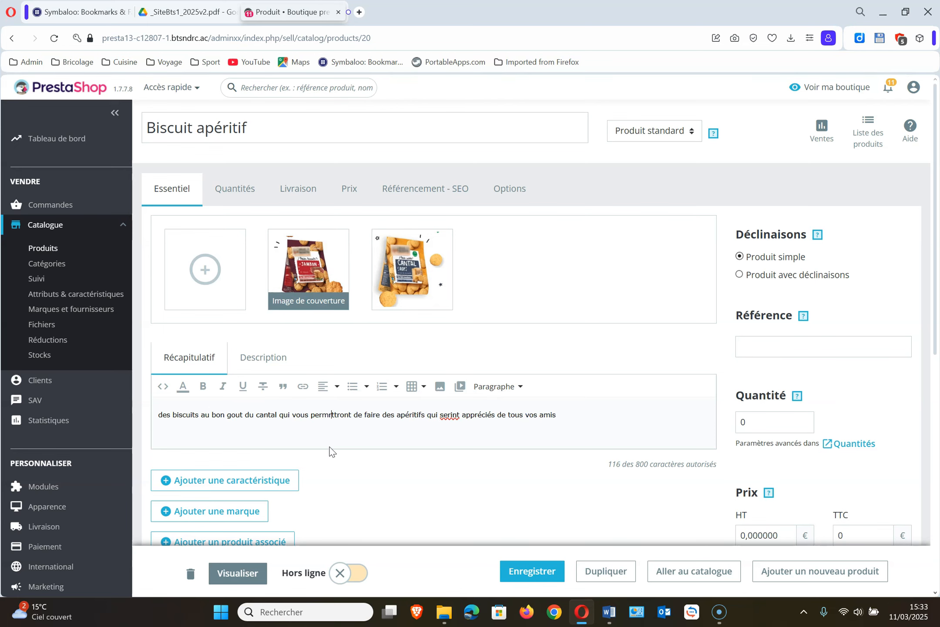
right_click(340, 418)
left_click(374, 182)
right_click(449, 419)
key("Escape")
type("seront")
Continue the summary with "Ces biscuits sont disponibles dans plusieurs saveurs. Ils sont tous fabriqués avec de bons produits locaux et directement en provenance du Cantal."
left_click(582, 419)
type(". Ces ")
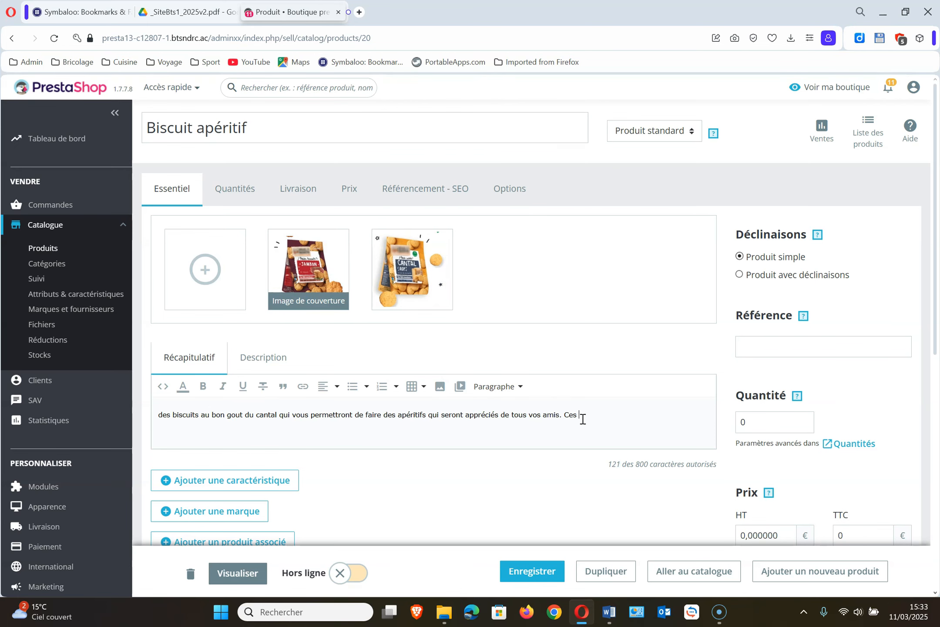
type("bisccuits sont disponibles dans plusieurs")
right_click(583, 419)
left_click(629, 174)
right_click(174, 424)
left_click(231, 152)
type("saveurs. Ils sont tous fabriqués av")
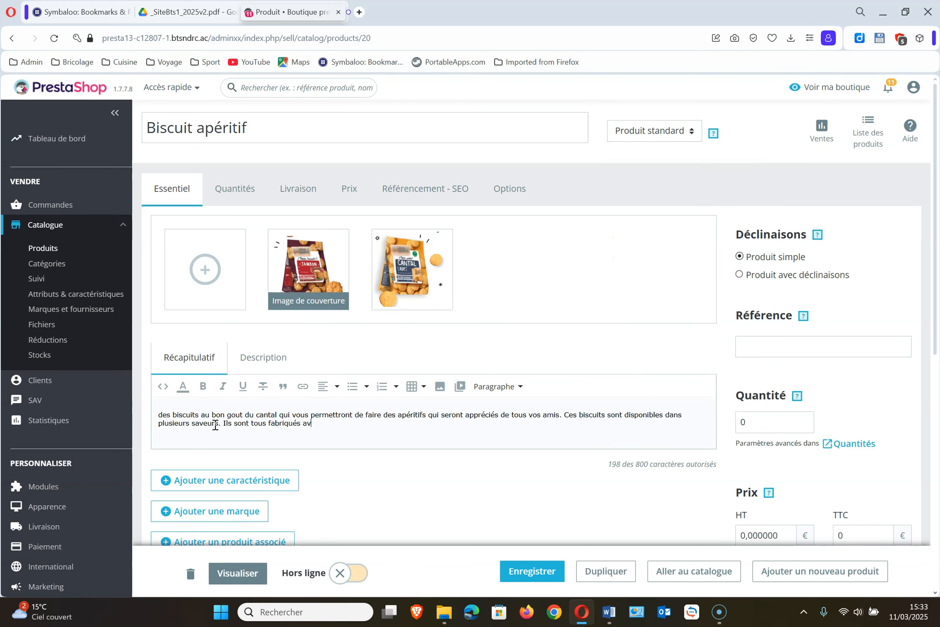
type("ec de bons produits locaux et directement en provenance du Cantal.")
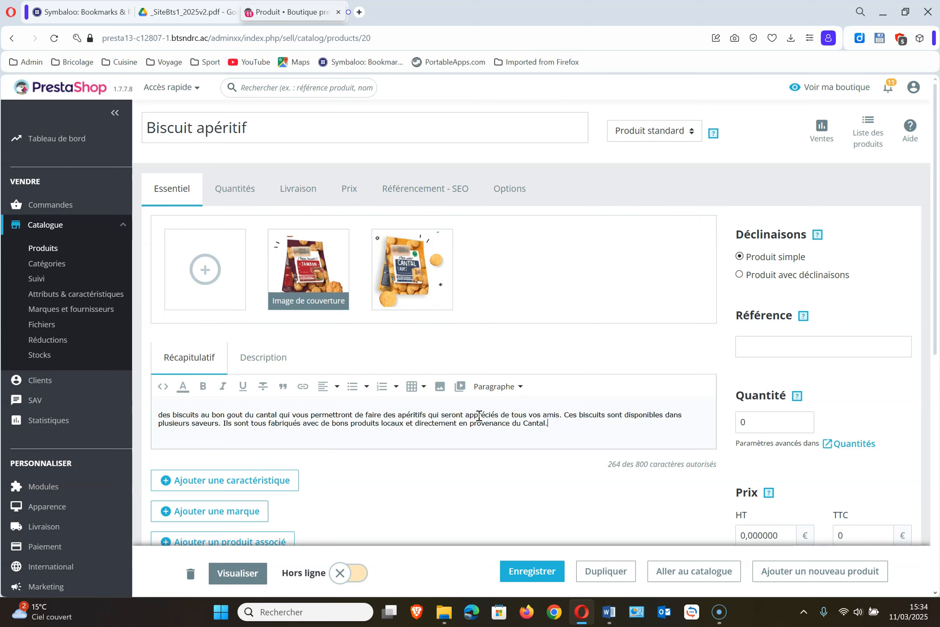
Capitalise the first word of the summary so that it reads "Des"
left_click(164, 415)
key("BackSpace")
type("D")
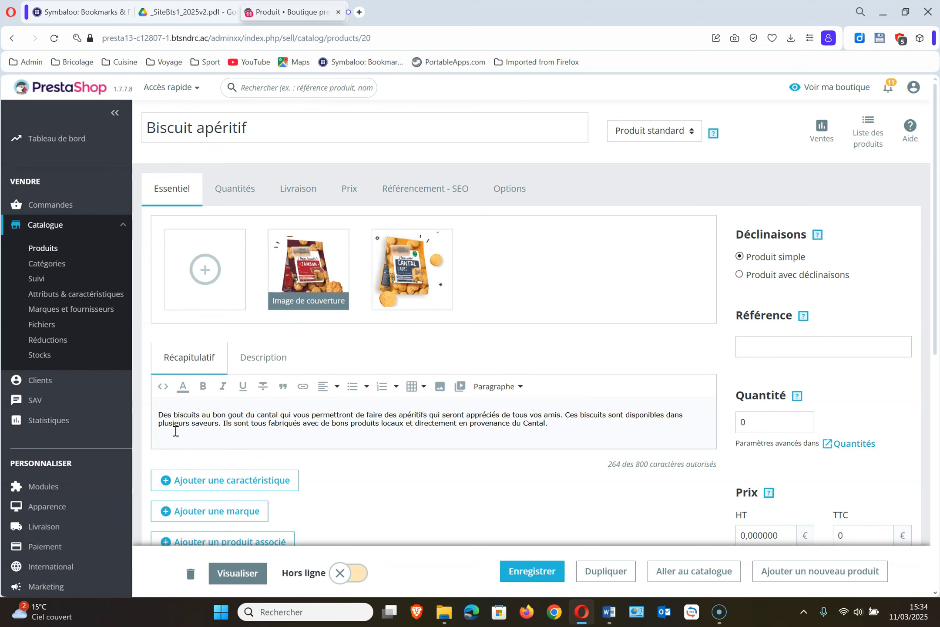
Start the description with "Des produits aux saveurs différentes. Disponibles en paquets de 200 g et 500G. tous les ingrédients sont certifiés BIO et équitable."
left_click(277, 356)
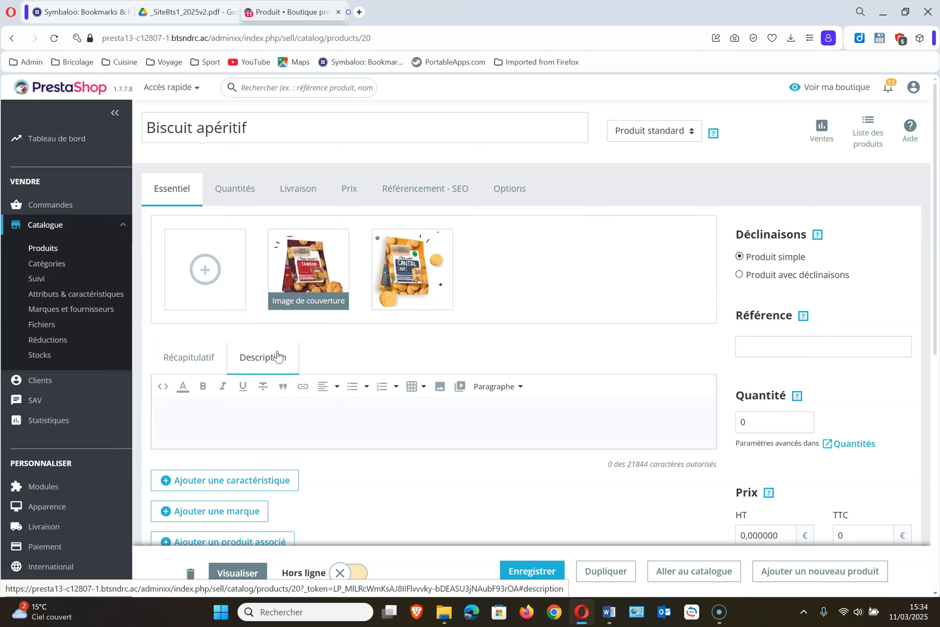
left_click(304, 404)
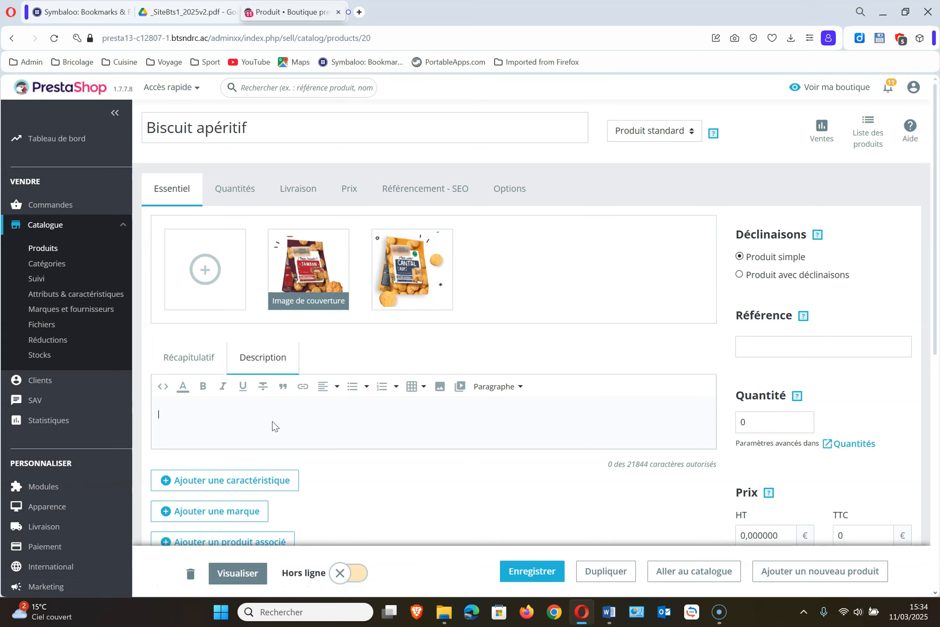
type("Des produits aux saveurs différe")
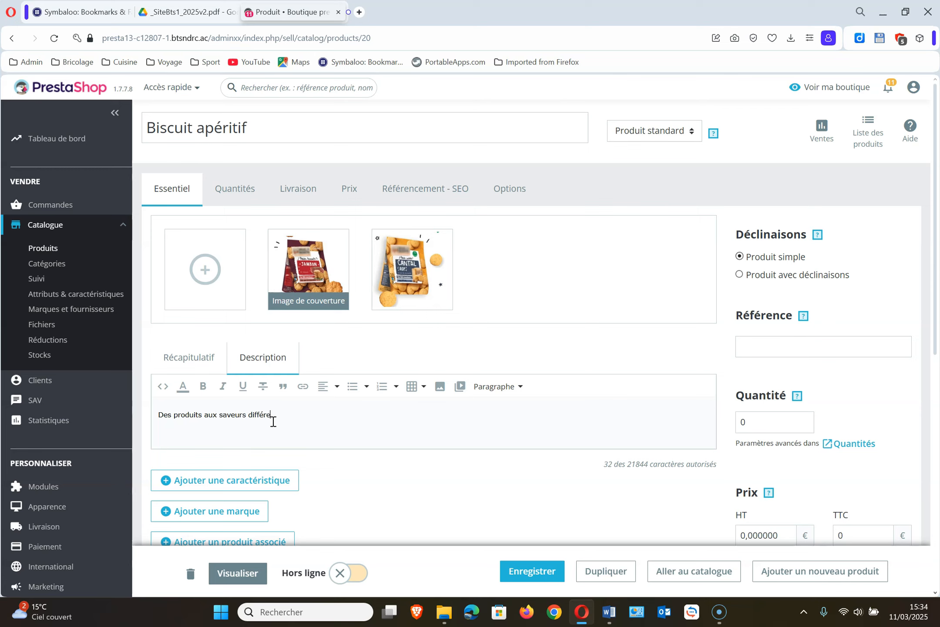
type("ntes. Disponibles en paquets de 200 g et 500")
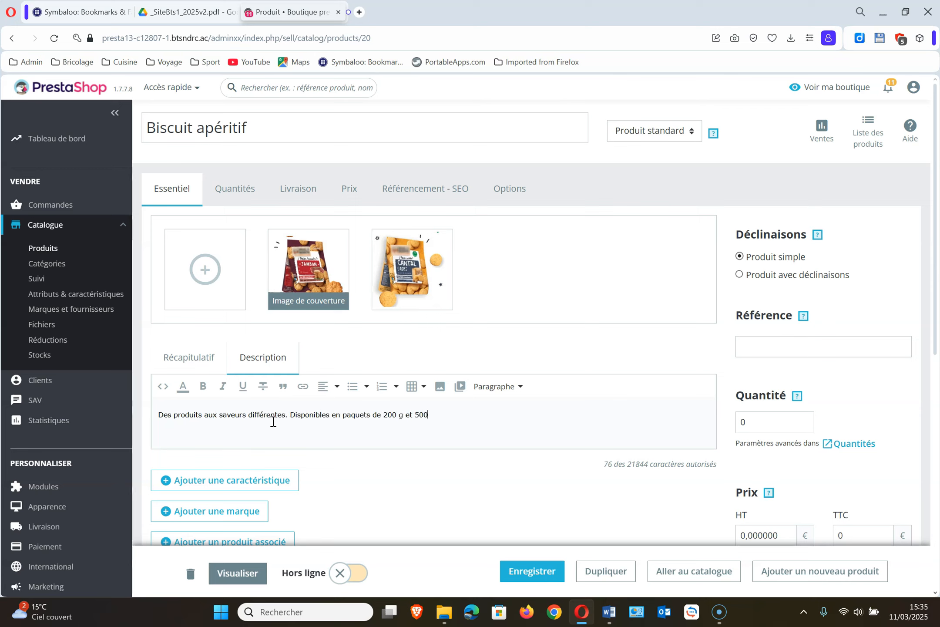
type("G. tous les ingrédients sont certifiés BIO et équitable. Les ")
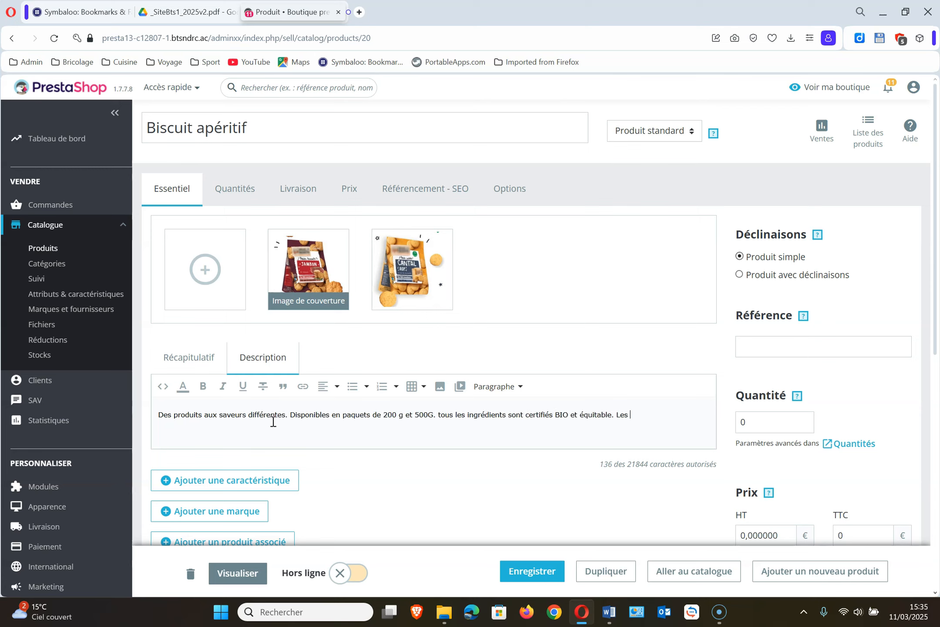
Complete the description with "Les fournisseurs sont tous des producteurs situés en Auvergne et dans le Cantal majoritairement."
type("fournisseurs sont tous des producteurs situés en Auvergne et d")
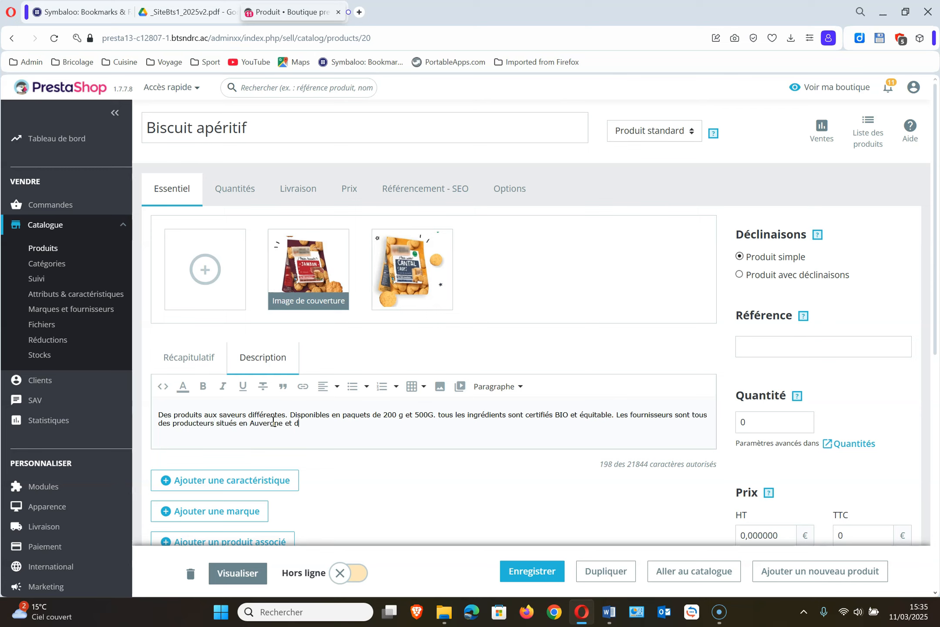
type("ans le Cantal majoritèrement.")
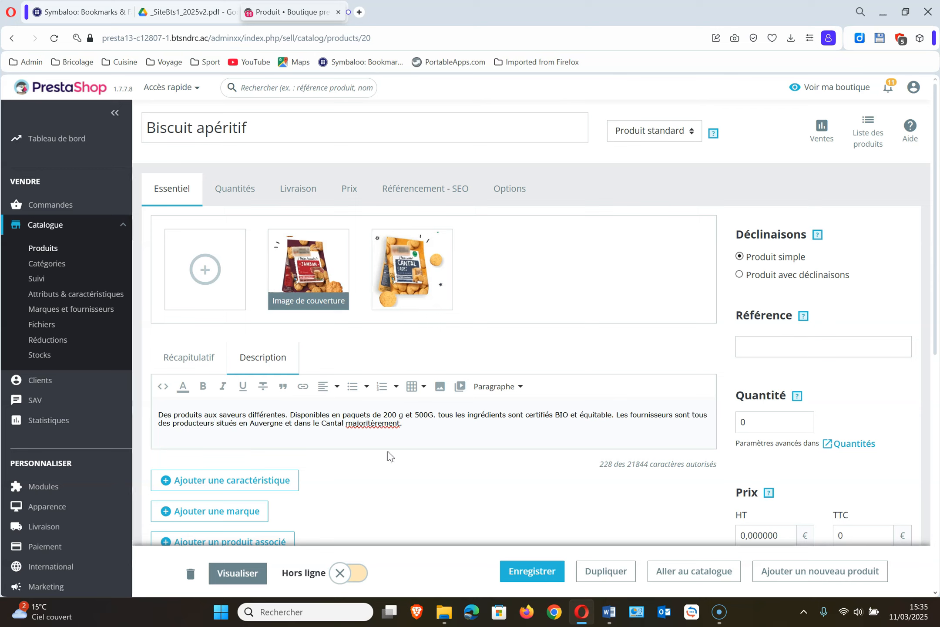
right_click(374, 426)
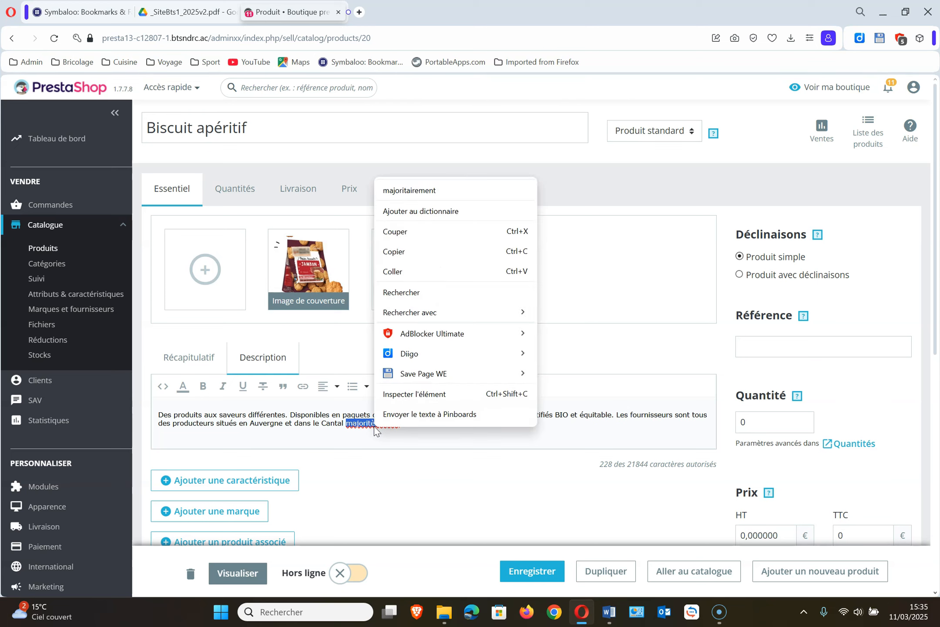
left_click(432, 185)
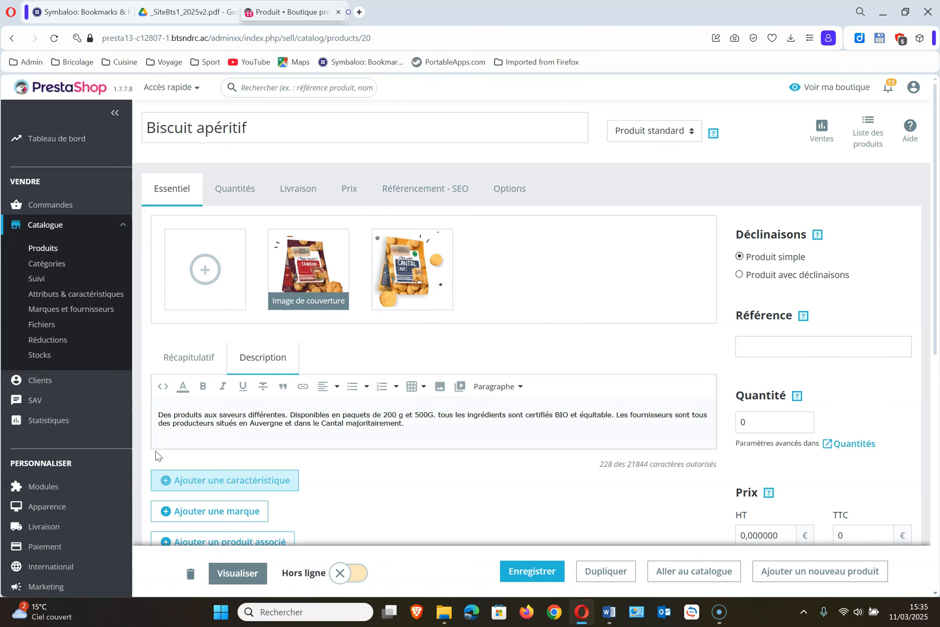
Add a related-product section below the description and search it for "biscuit"
scroll(357, 483, "down", 2)
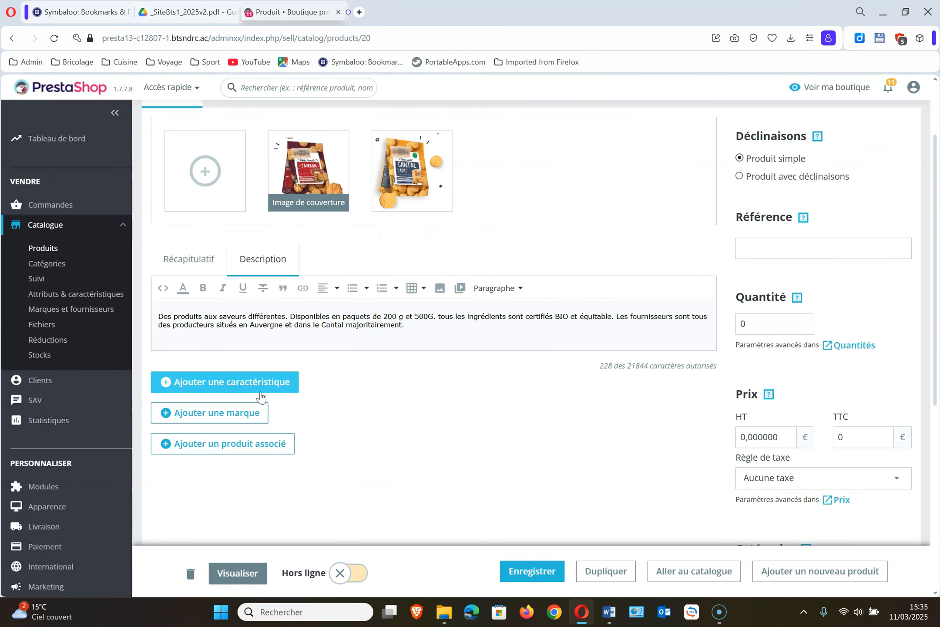
left_click(260, 455)
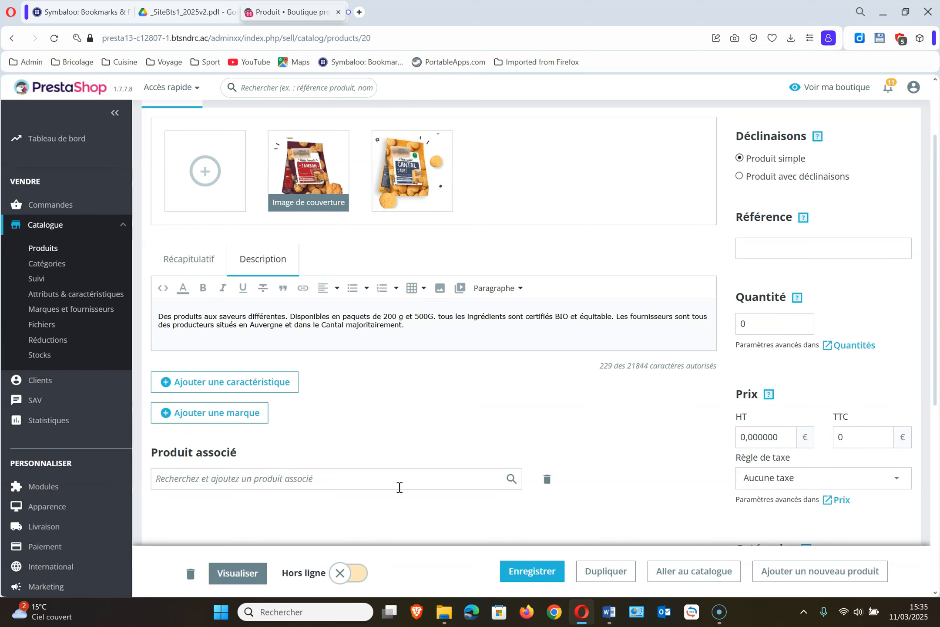
type("b")
key("BackSpace")
type("bisc")
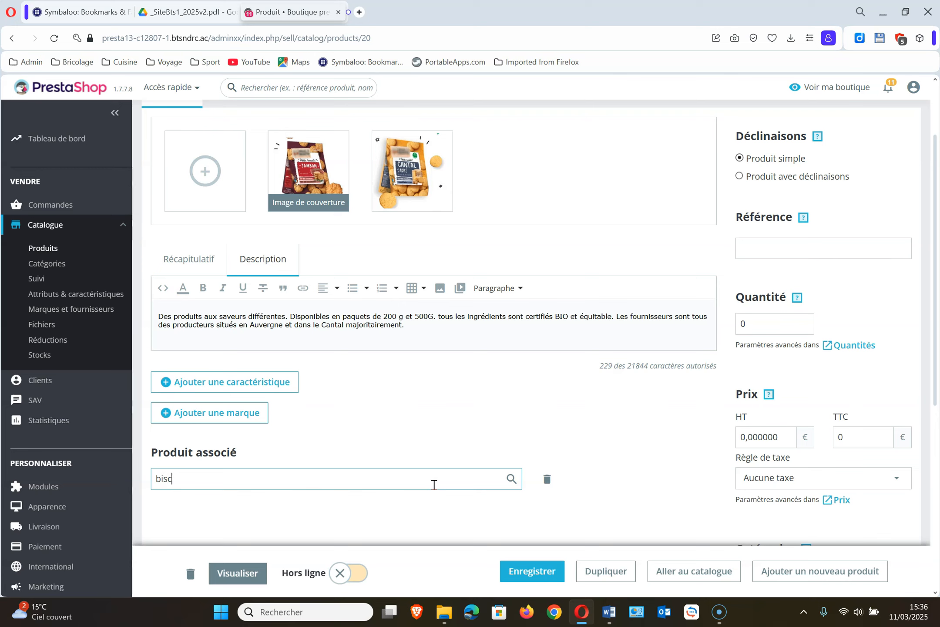
type("uit")
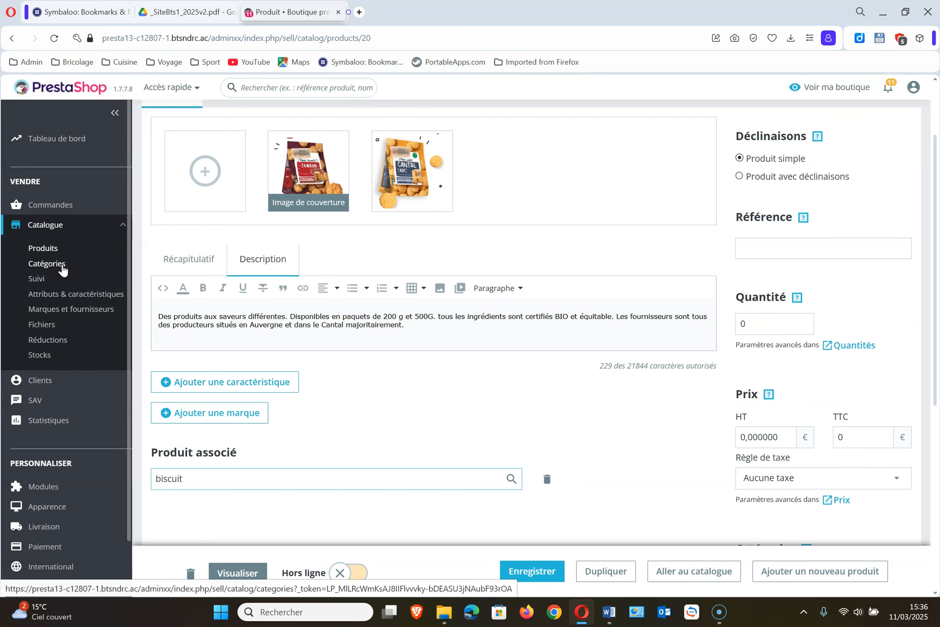
Check the existing product names in the catalogue list in a separate browser tab and return to the product page
right_click(49, 247)
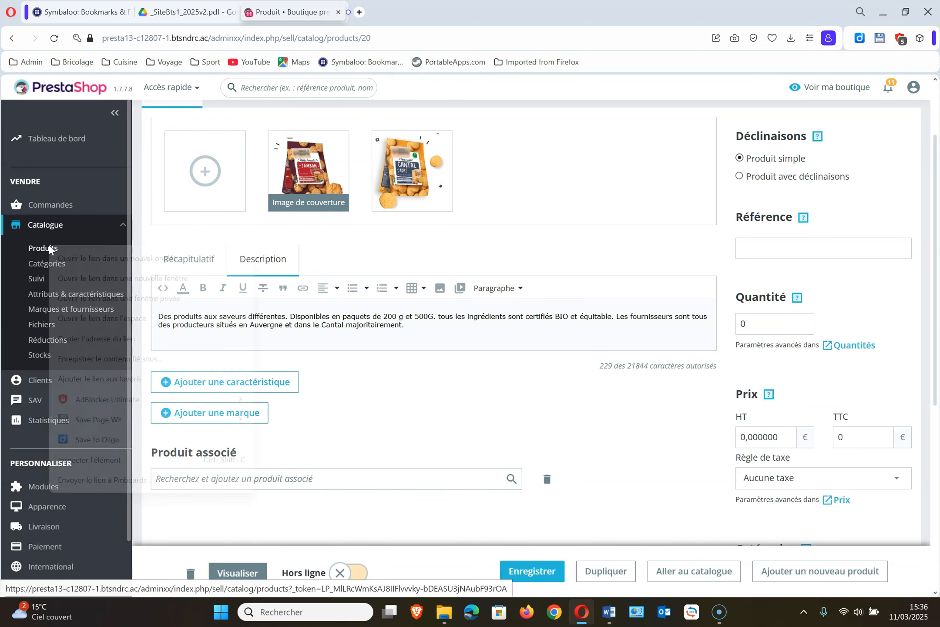
left_click(87, 259)
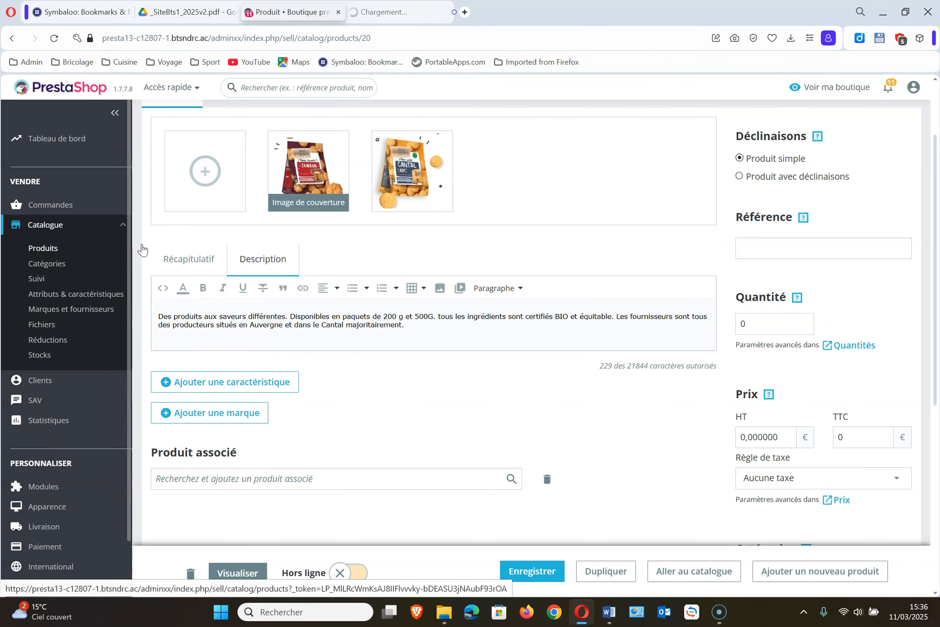
left_click(418, 7)
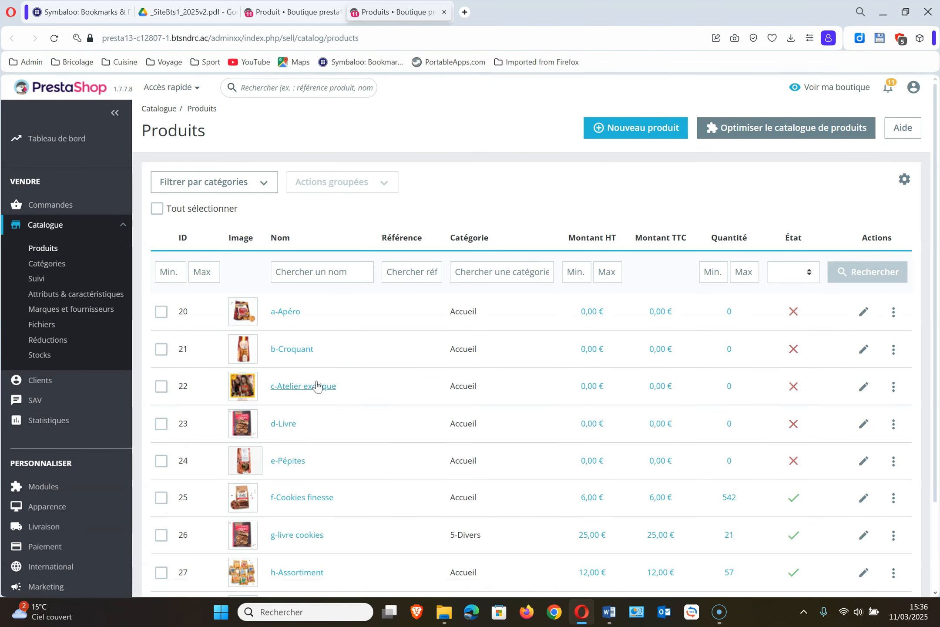
left_click(251, 16)
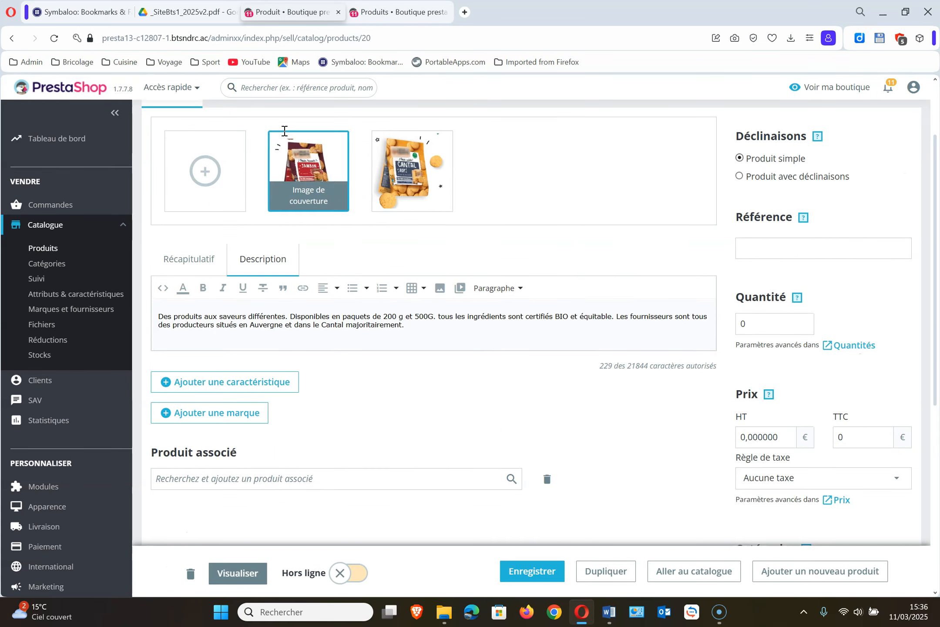
Search the related products for "croquan" and add b-Croquant as the associated product
left_click(269, 479)
type("croquan")
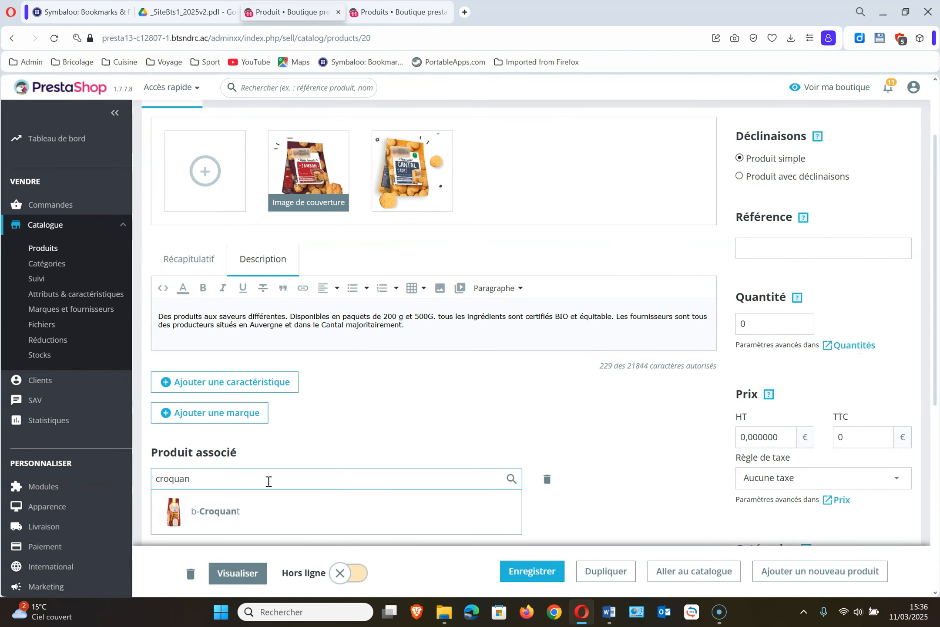
left_click(252, 522)
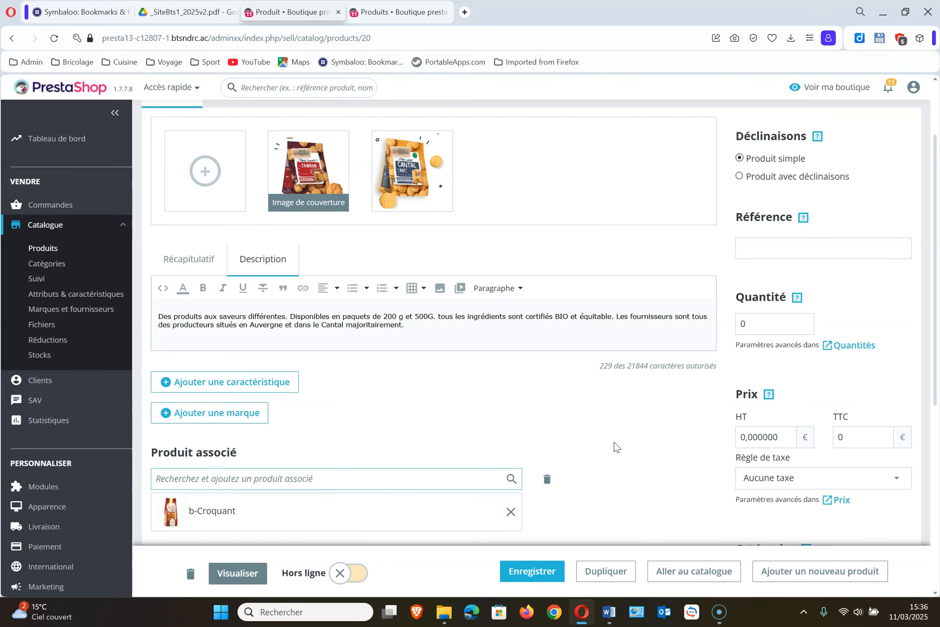
Switch the product's status from offline to online
scroll(640, 438, "down", 2)
scroll(640, 434, "up", 4)
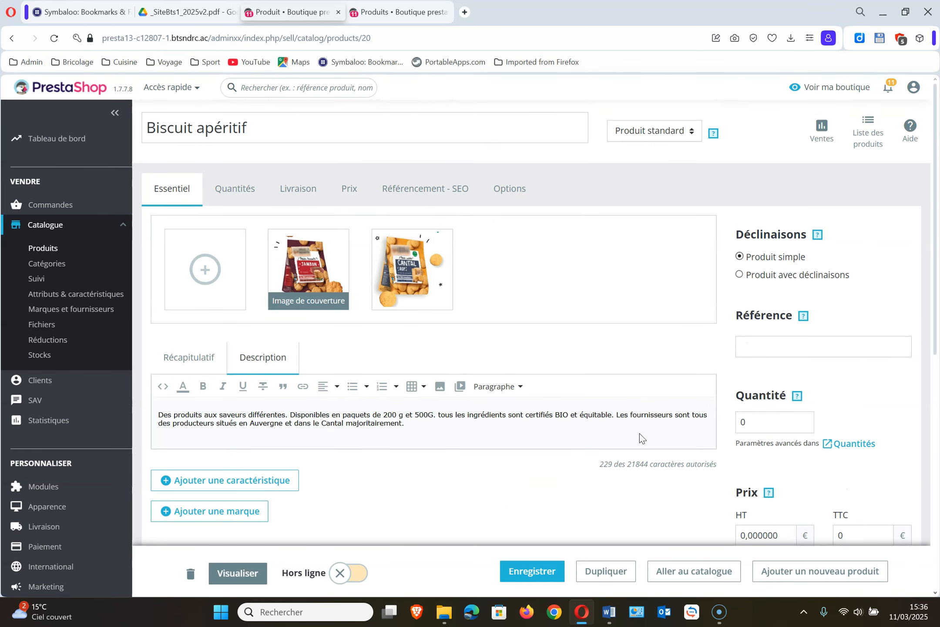
left_click(352, 582)
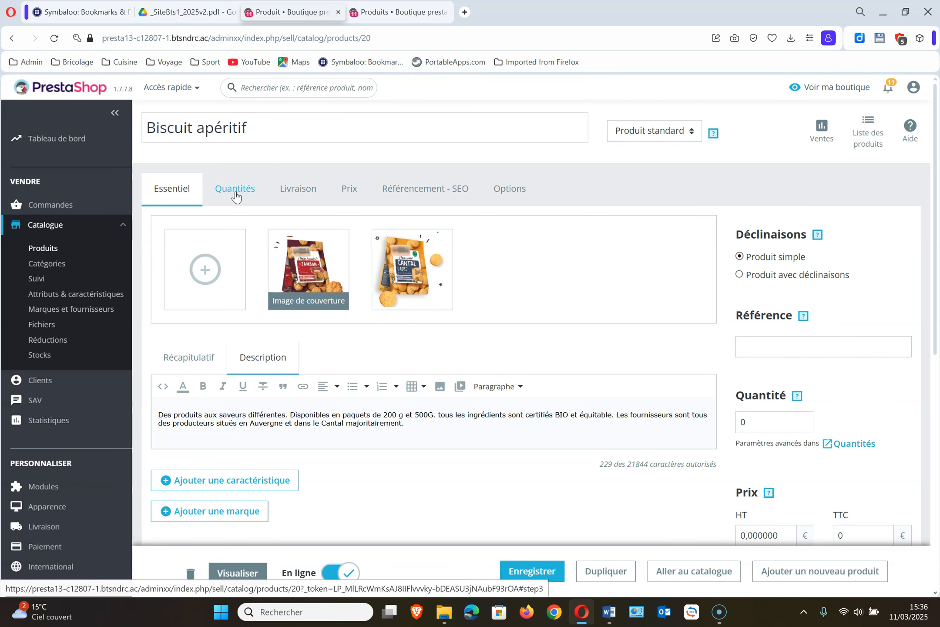
Enable the carrier "4 - My light carrier (Panier léger, prix allégé!)" in the product's delivery settings
left_click(297, 192)
scroll(384, 383, "down", 2)
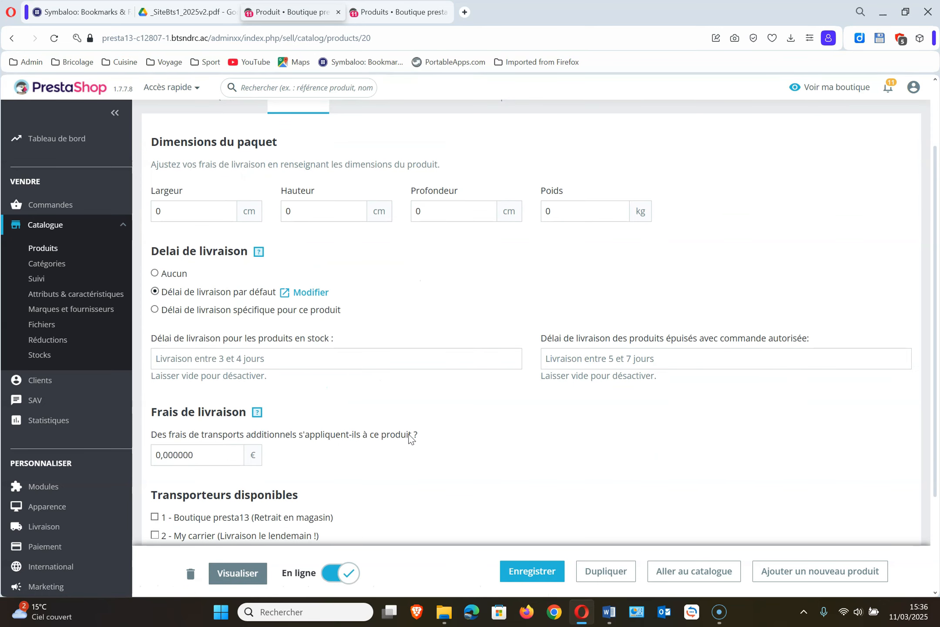
scroll(409, 438, "down", 3)
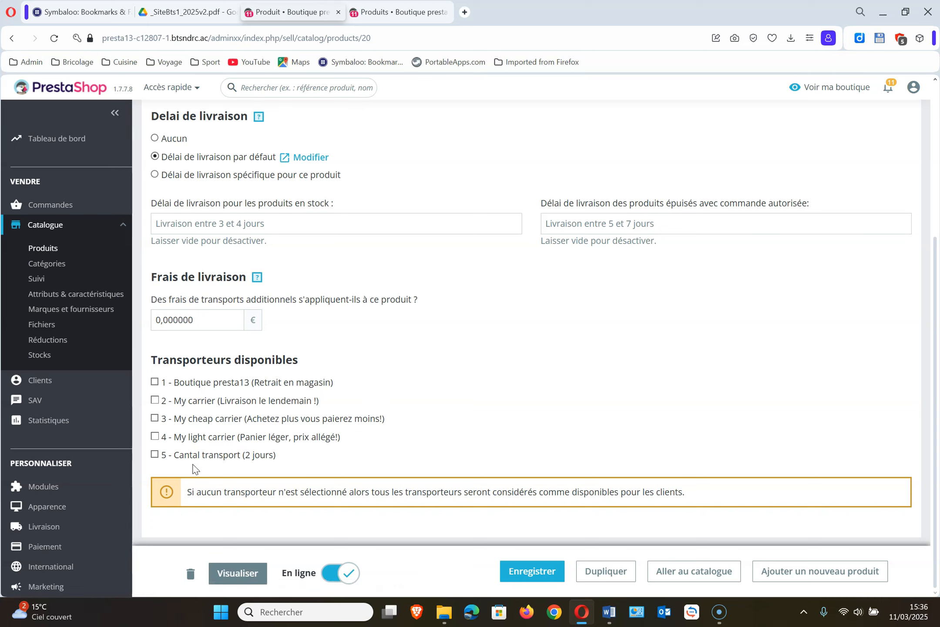
left_click(155, 436)
scroll(481, 341, "up", 3)
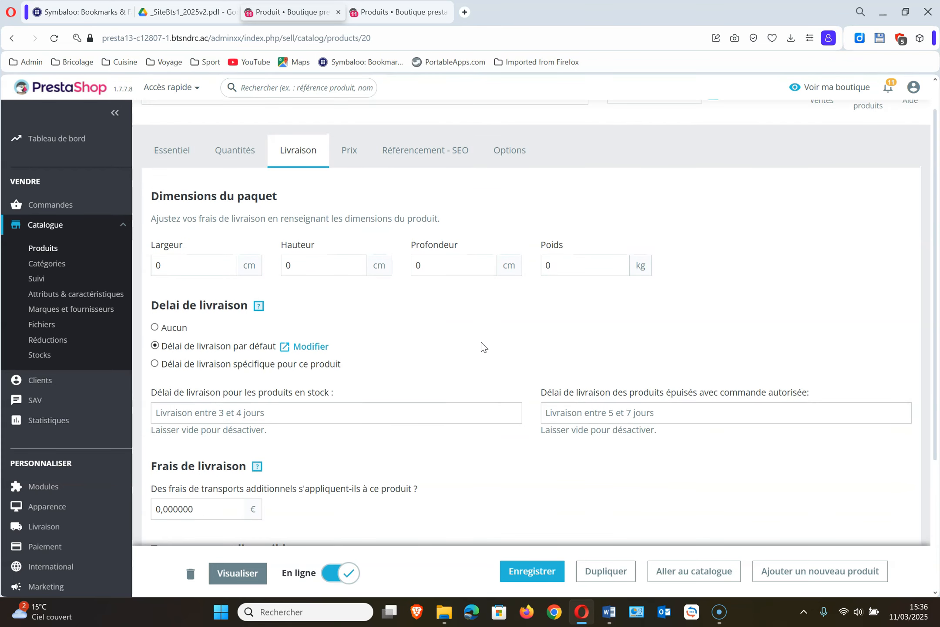
scroll(482, 342, "up", 1)
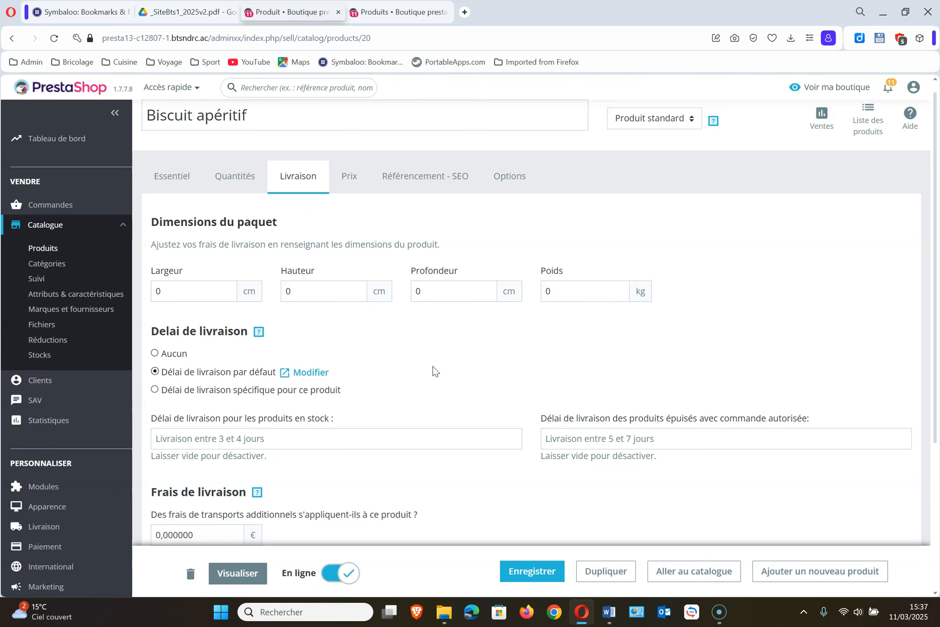
Enter a tax-inclusive price of 23 € for the product and apply the tax rule "FR Taux standard (20%)"
left_click(349, 176)
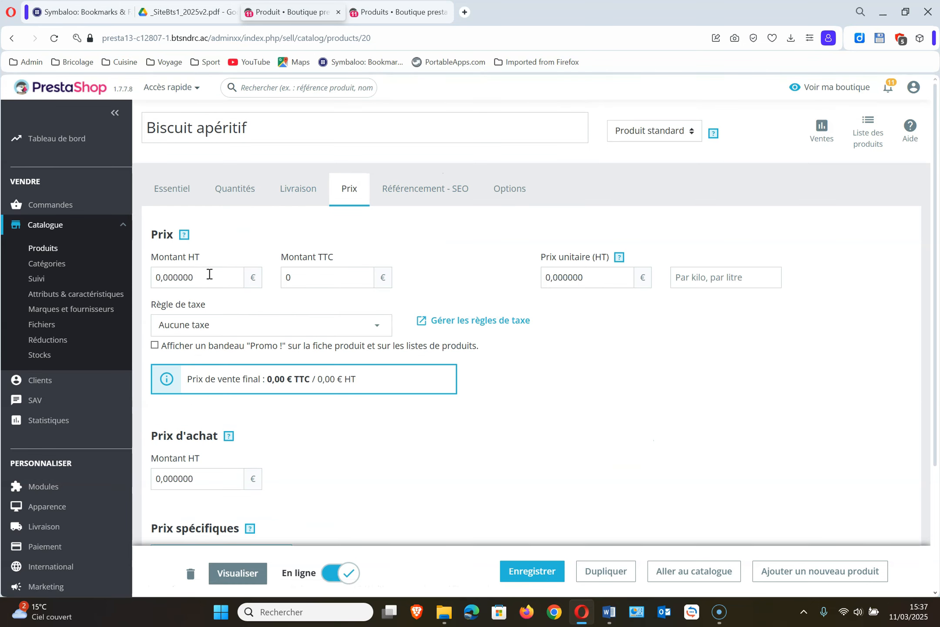
left_click(307, 278)
type("23")
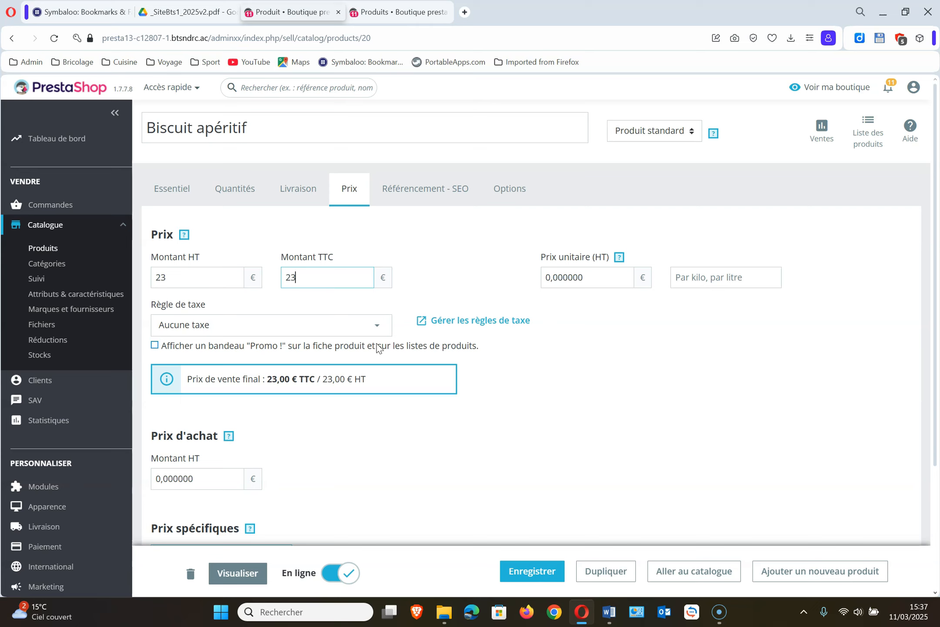
left_click(378, 326)
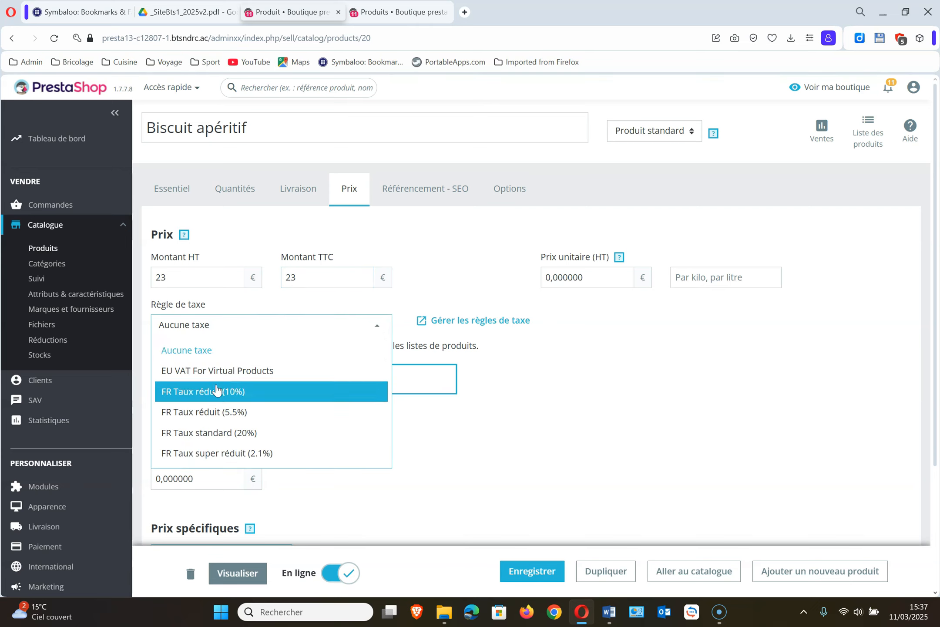
left_click(229, 433)
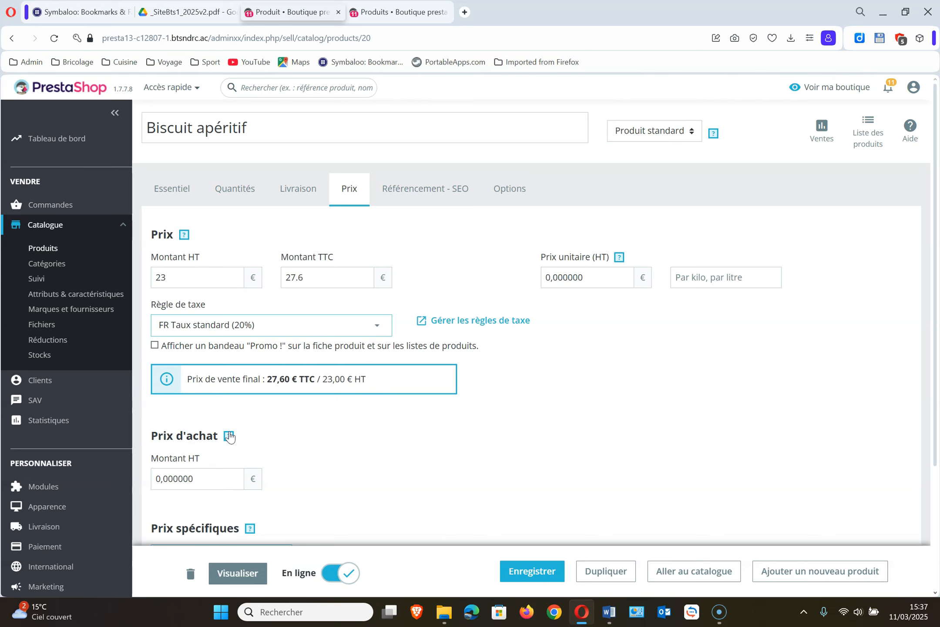
Re-enter the tax-inclusive price as 23 € with the 20% tax rule applied
left_click_drag(317, 269, 239, 277)
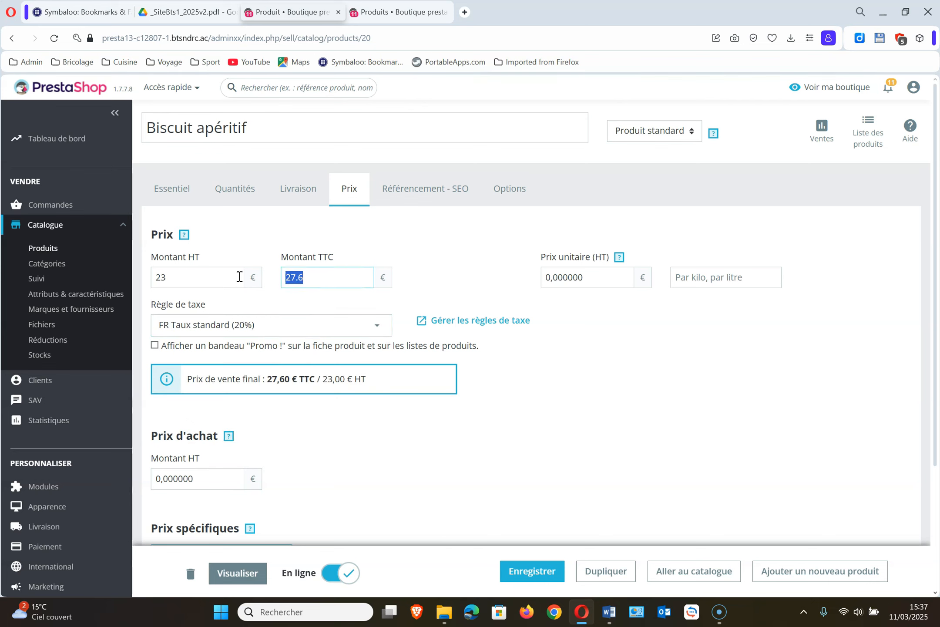
type("23")
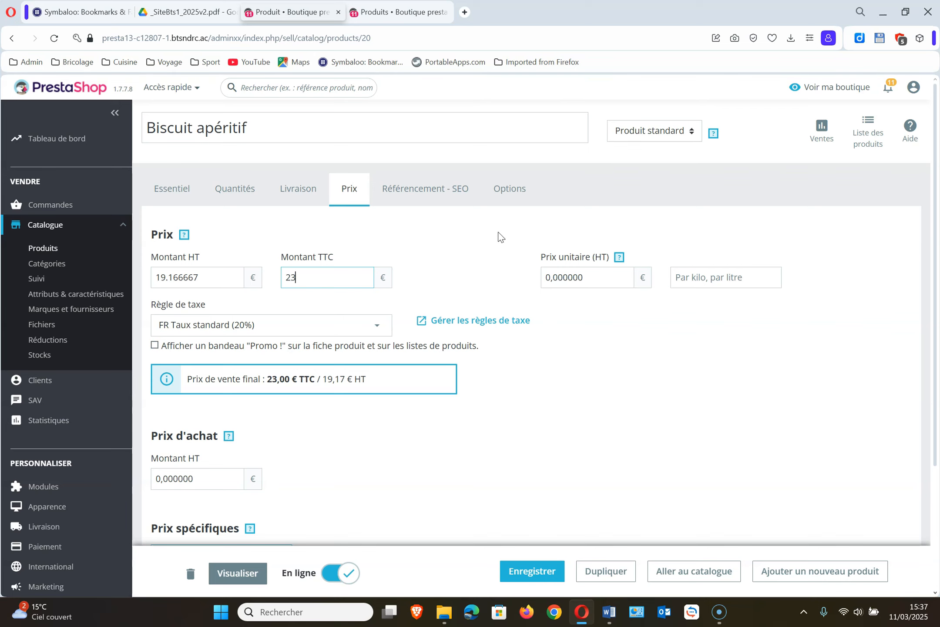
scroll(658, 387, "down", 3)
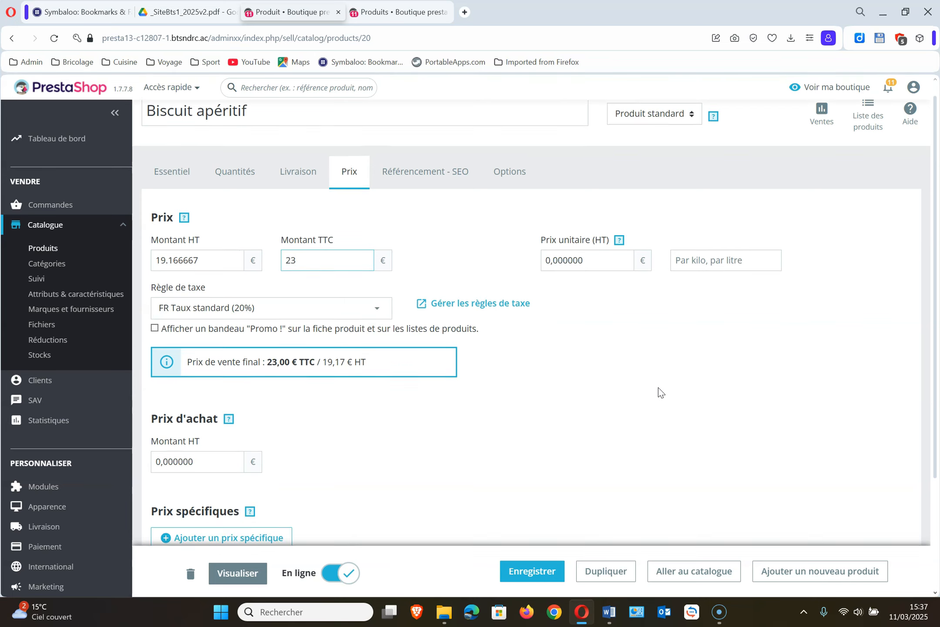
scroll(658, 387, "up", 3)
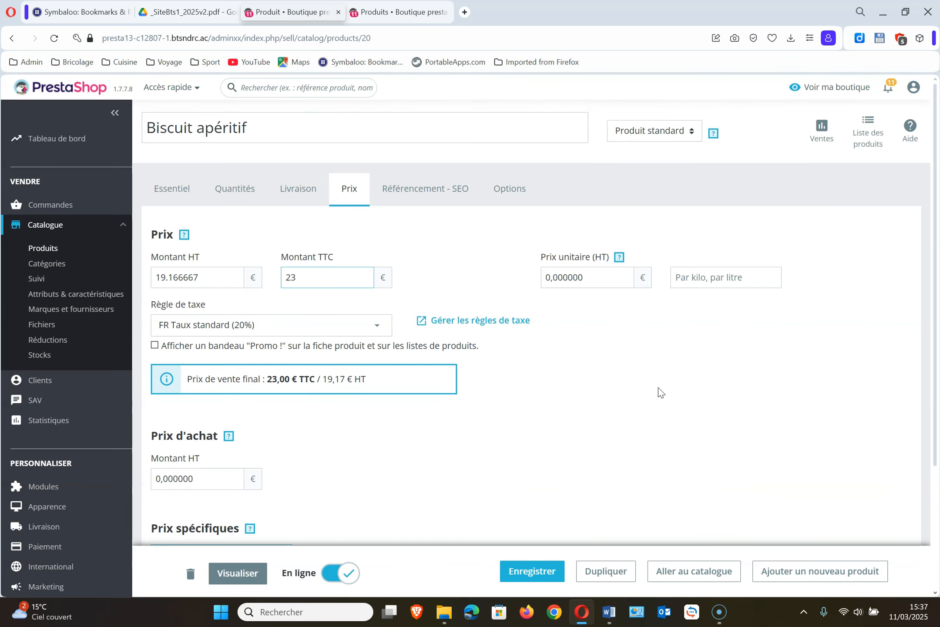
Set the product's SEO title to "Biscuit apéritif made in Cantal"
left_click(453, 196)
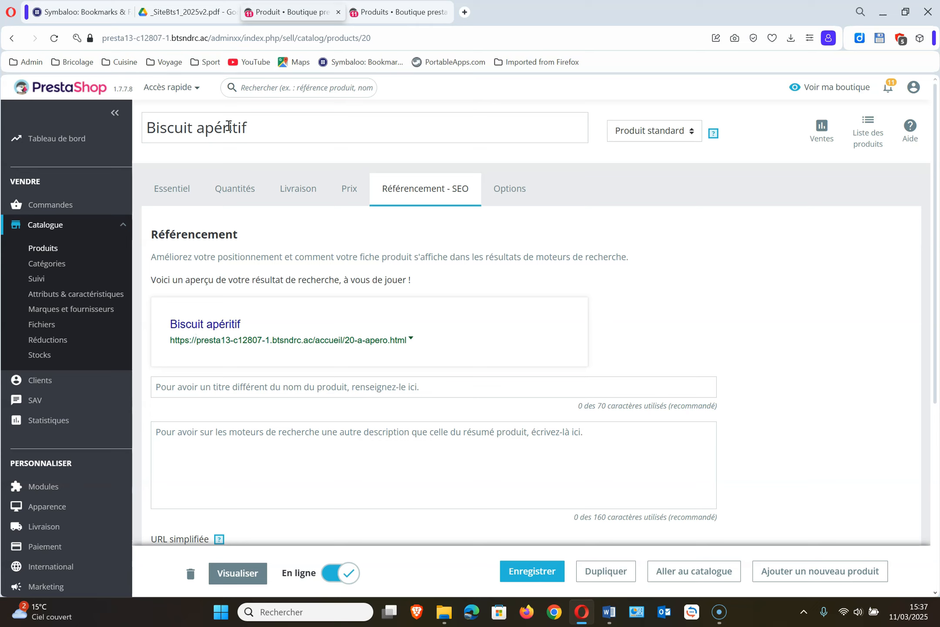
left_click_drag(247, 127, 157, 128)
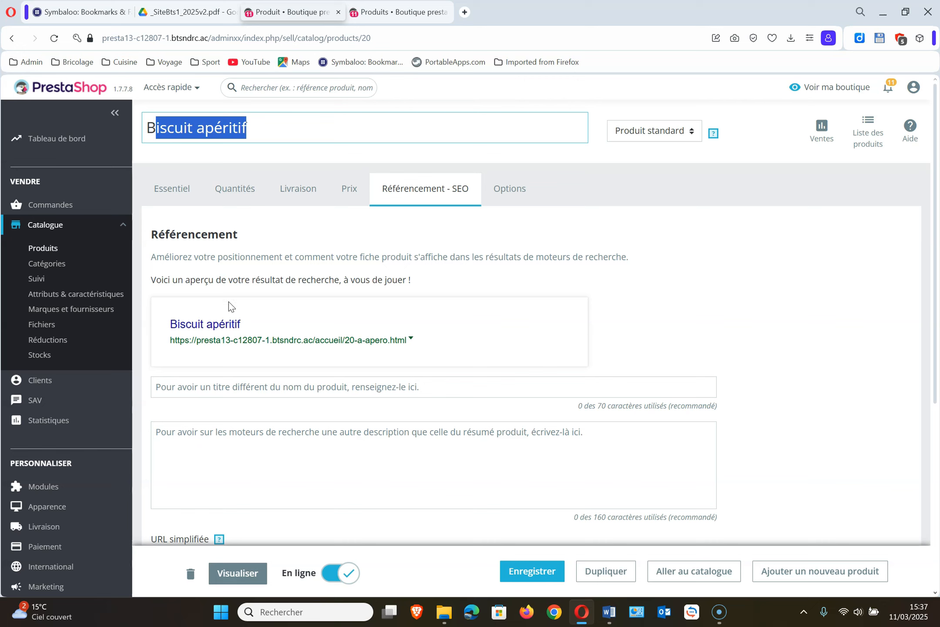
left_click(297, 389)
right_click(297, 389)
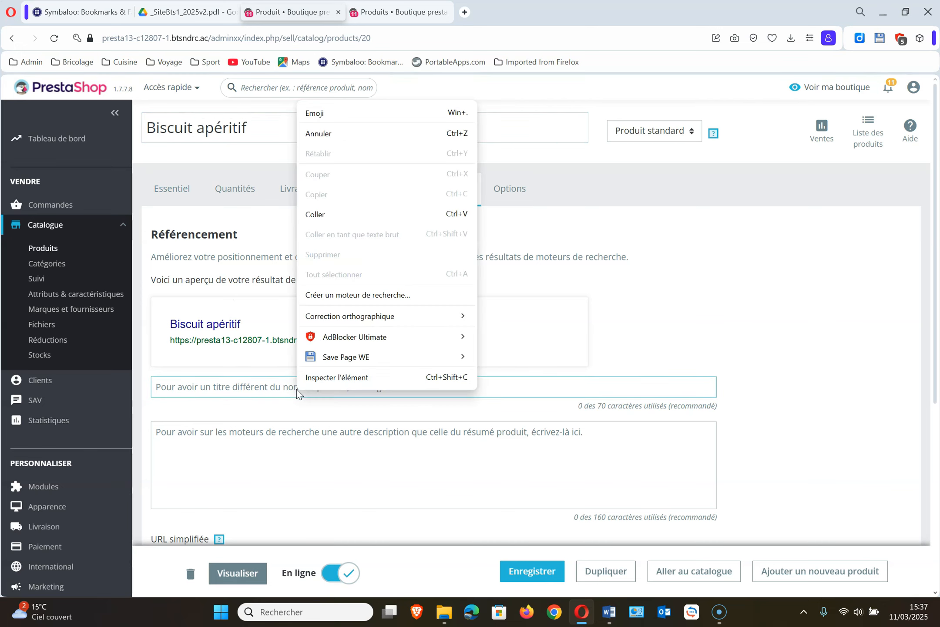
left_click(233, 393)
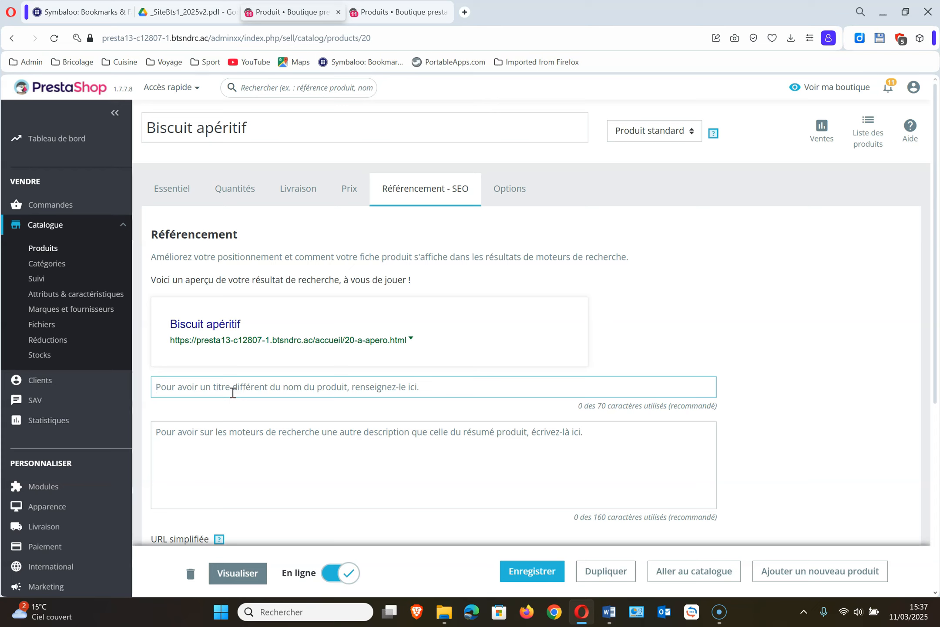
type("Biscuit apéritif made in Cantal")
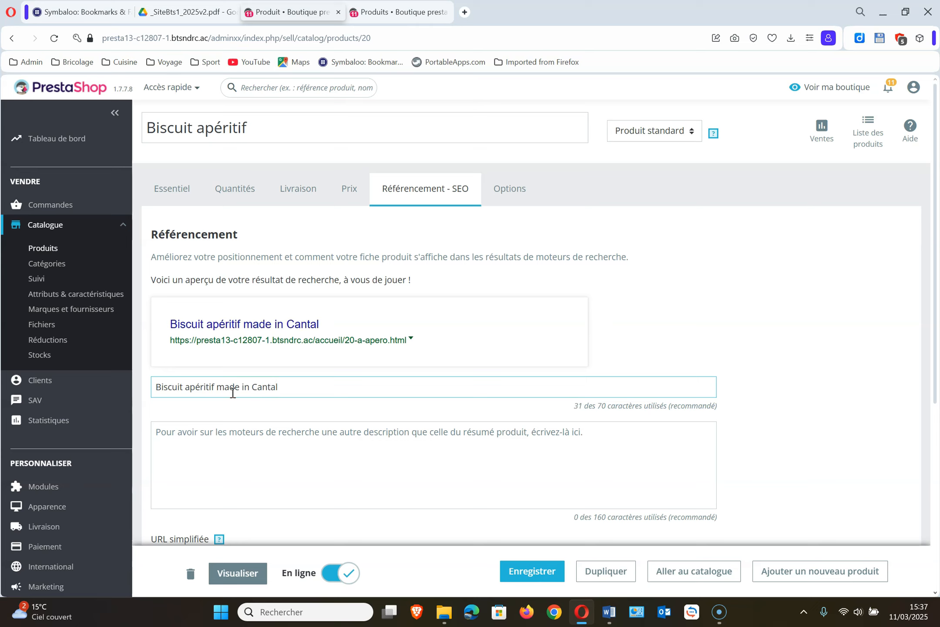
Write the SEO description "Biscuit Bio disponible en plusieurs formats. Tous les ingrédients sont certifiés Bio et de production locale."
left_click(227, 432)
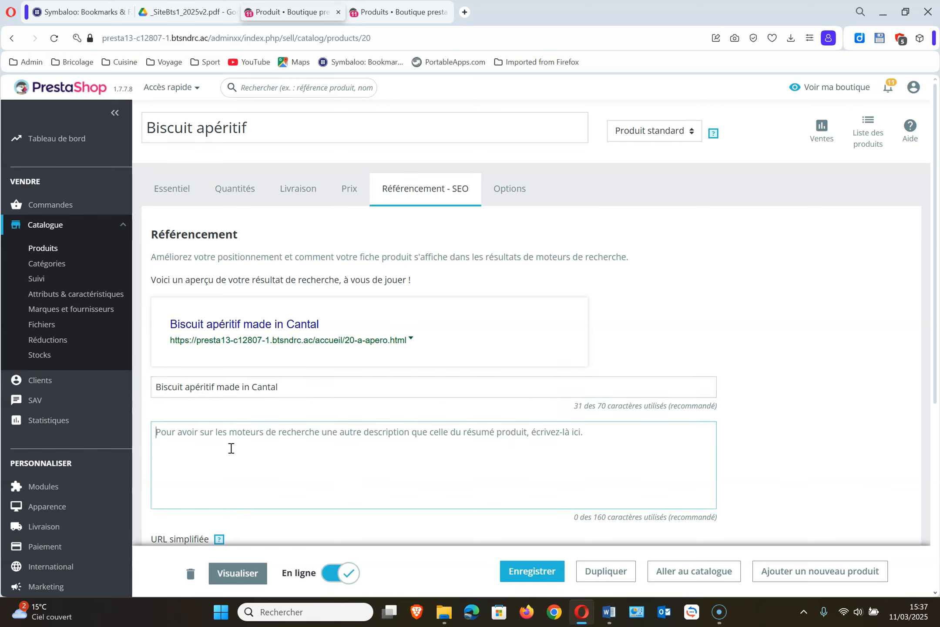
left_click(178, 189)
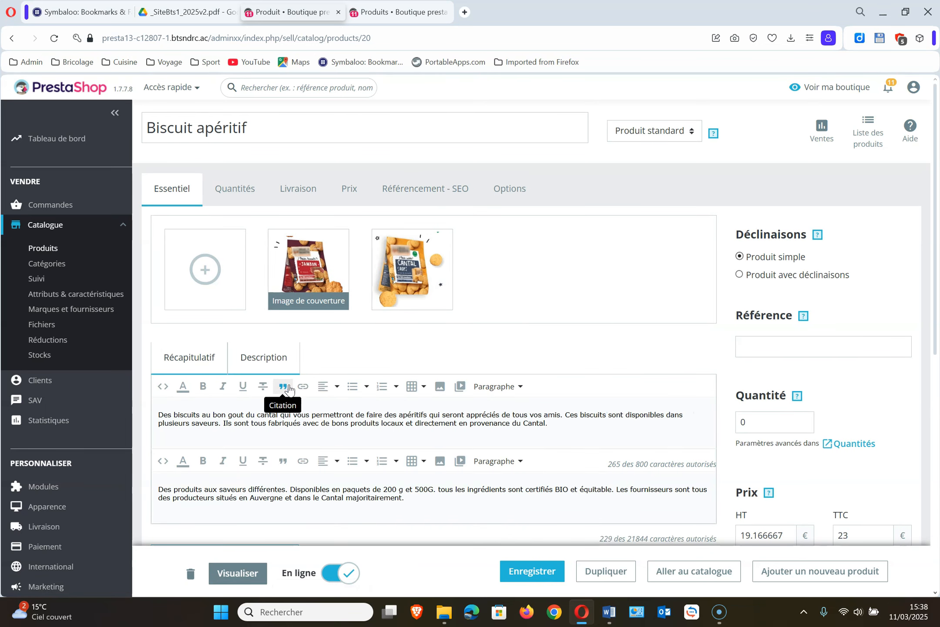
left_click(420, 194)
left_click(353, 462)
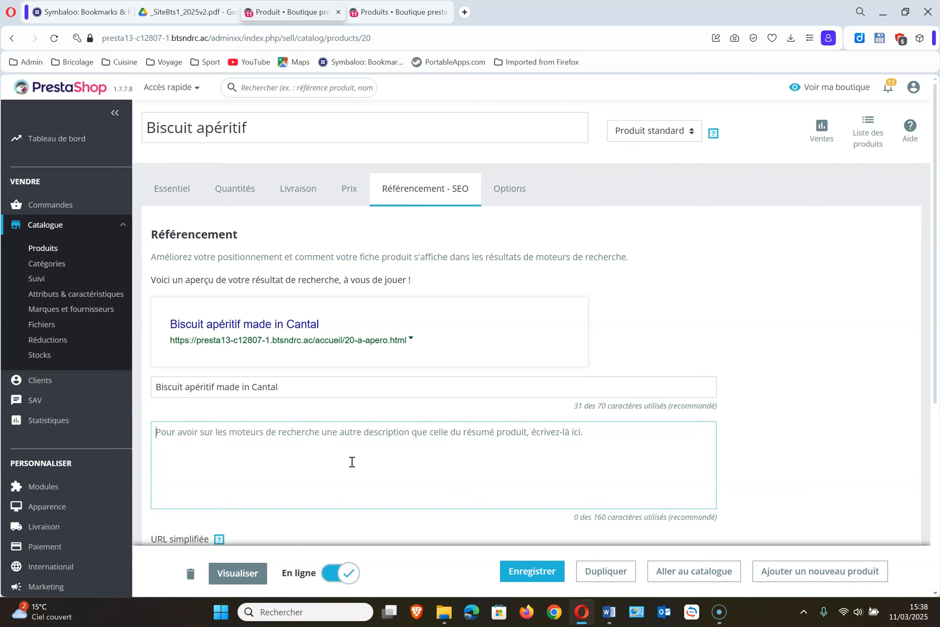
type("Bisc")
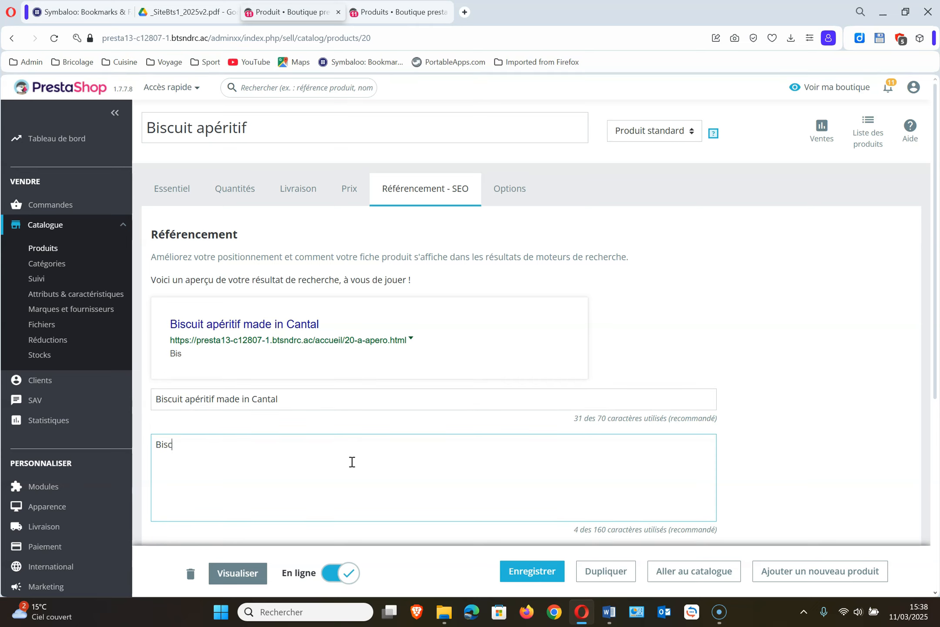
type("uit Bio dispon")
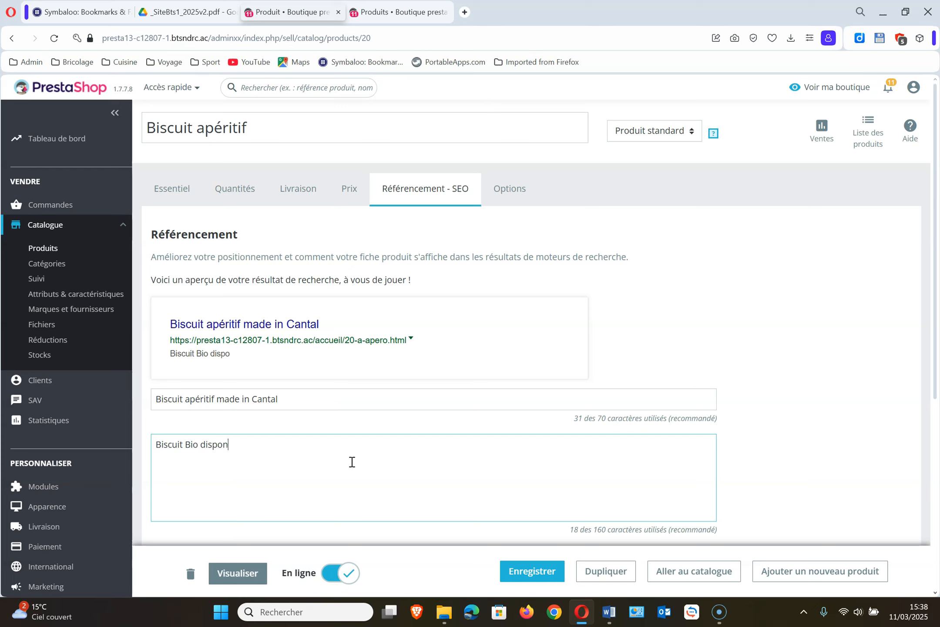
type("ible en plusieurs formats. Tous les infré")
key("BackSpace")
key("BackSpace")
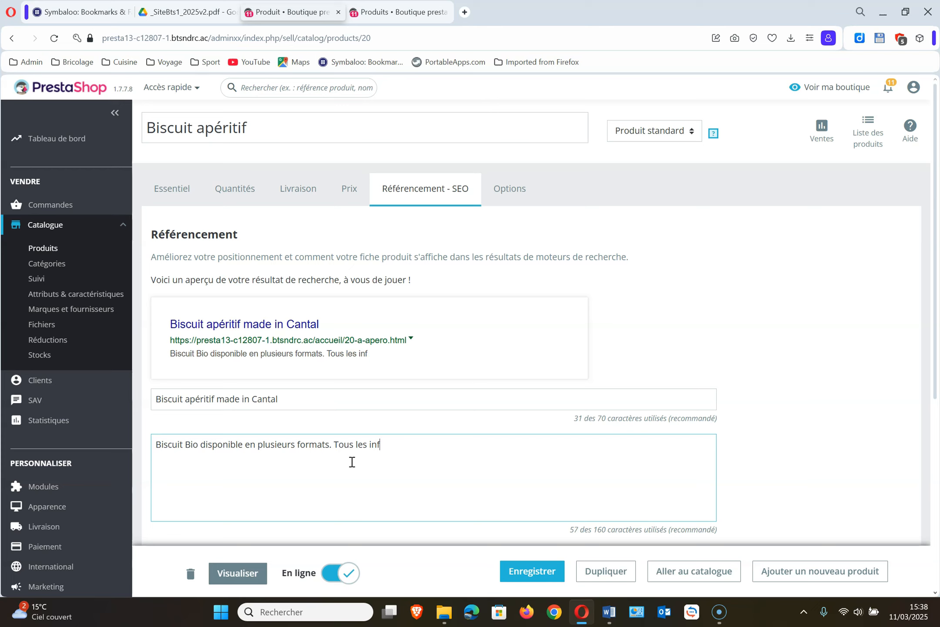
type("grédients sont certifiés ")
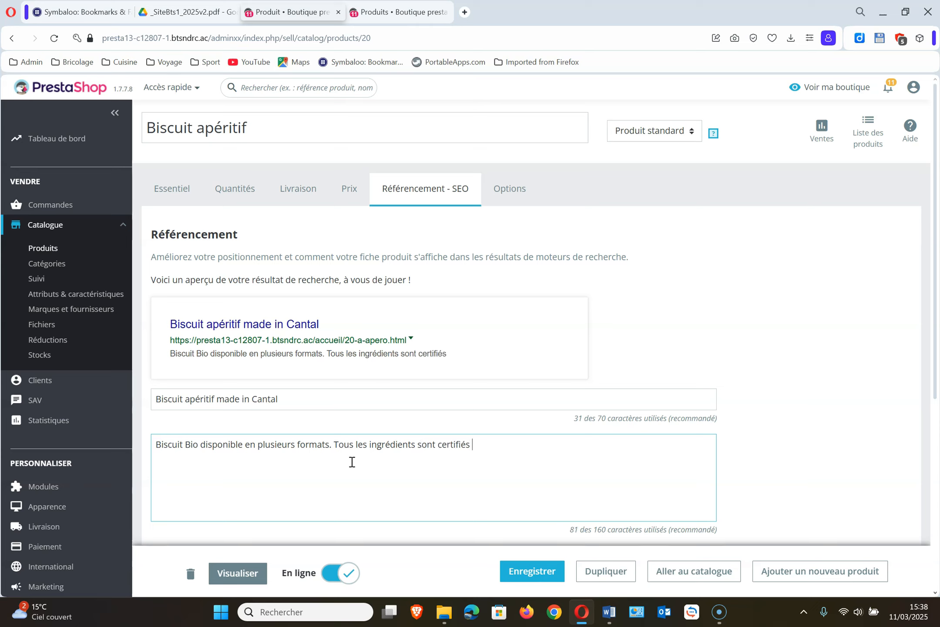
type("Bio et de production locale.")
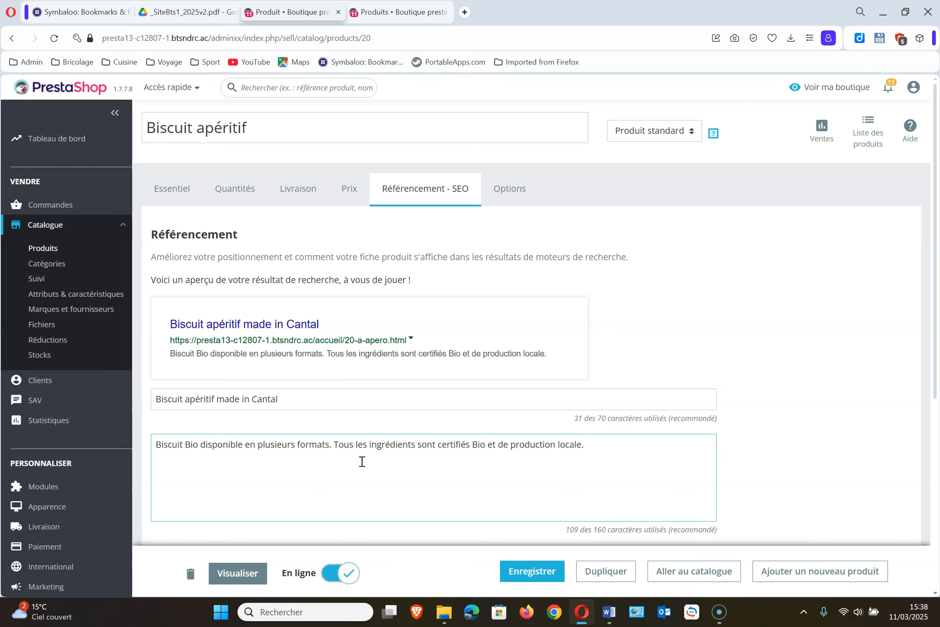
Review the simplified URL, the redirection settings and the search result preview along with the SEO title and description
scroll(361, 461, "down", 4)
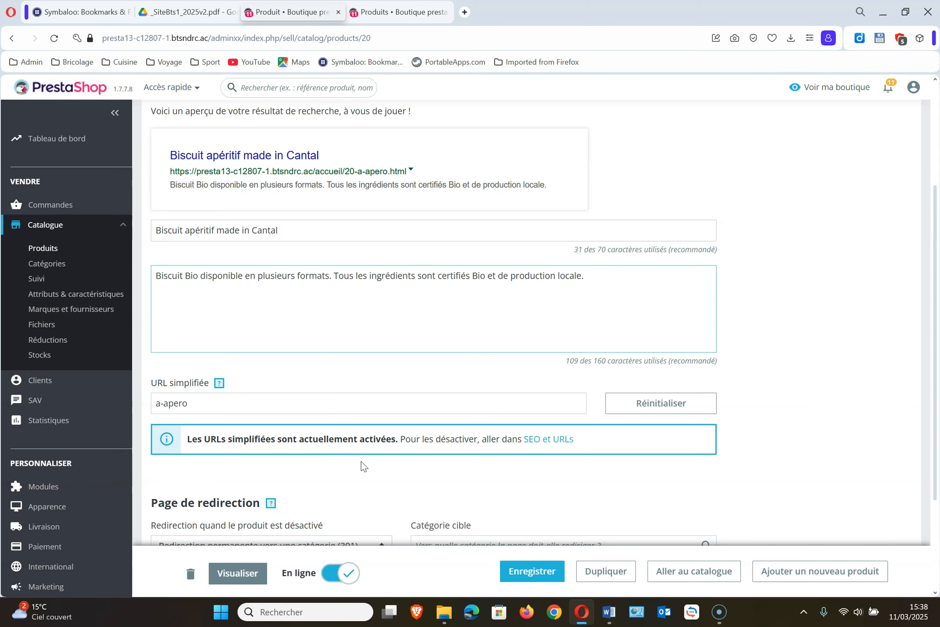
scroll(362, 464, "down", 1)
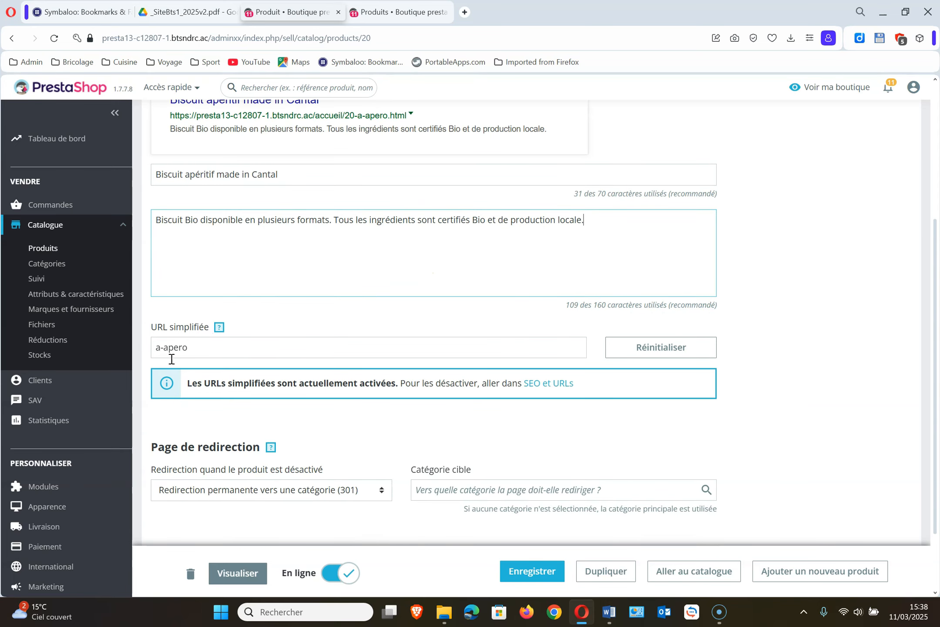
scroll(474, 452, "up", 5)
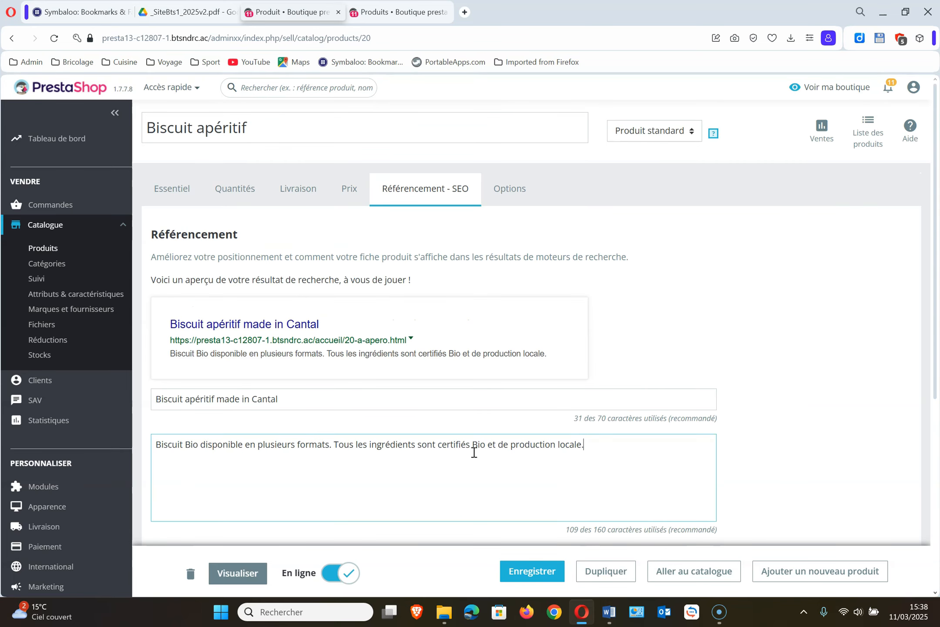
left_click(332, 401)
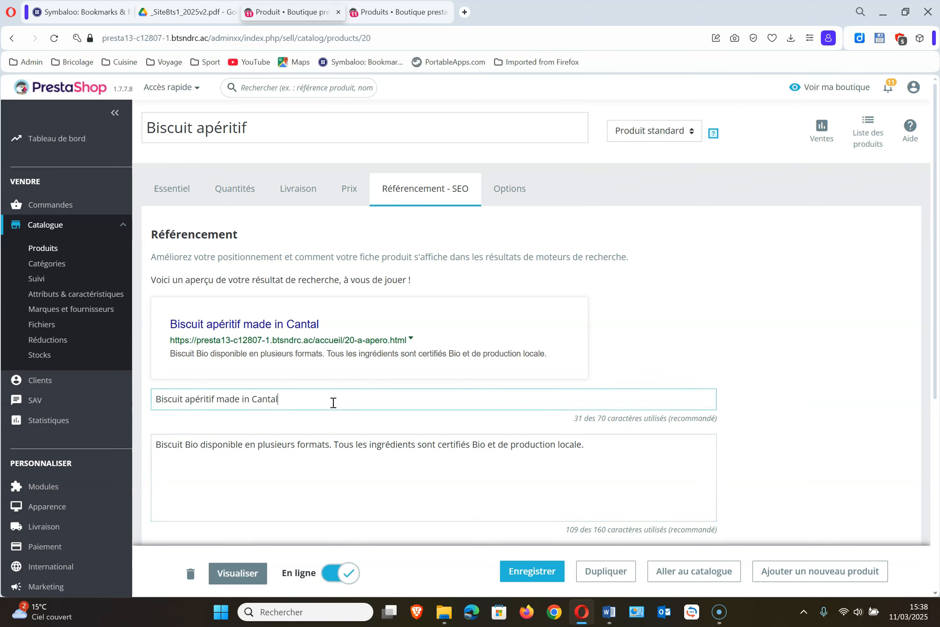
left_click(334, 460)
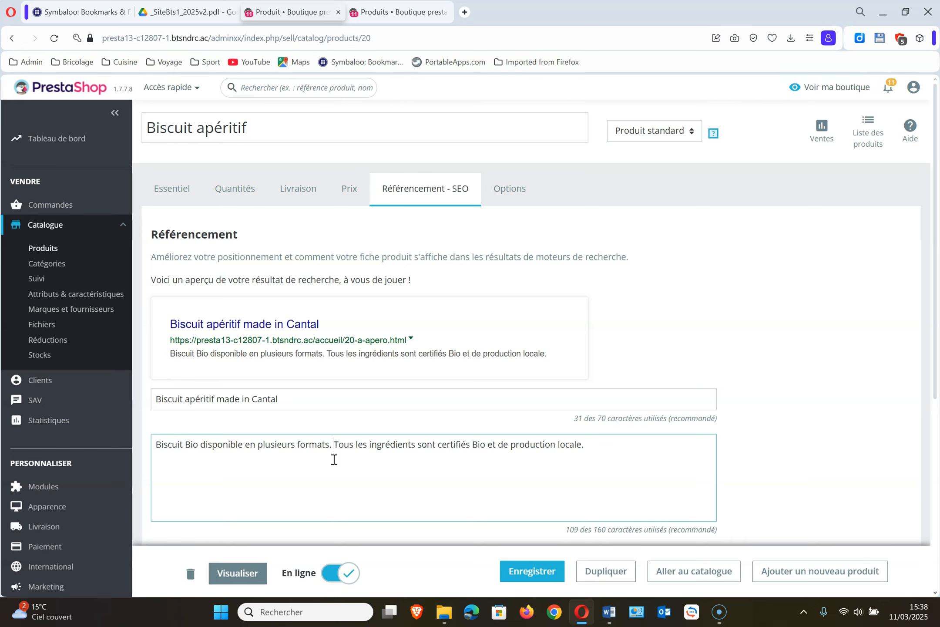
Add the keywords "biscuit", "apéritif", "bio" and "cantal" to the product's options
left_click(513, 191)
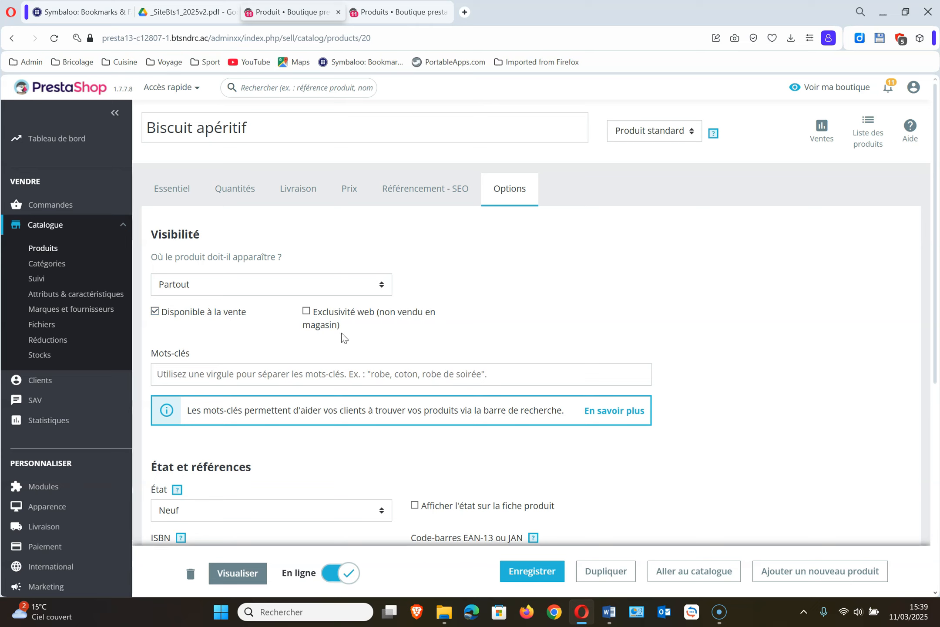
left_click(258, 380)
type("biscuit")
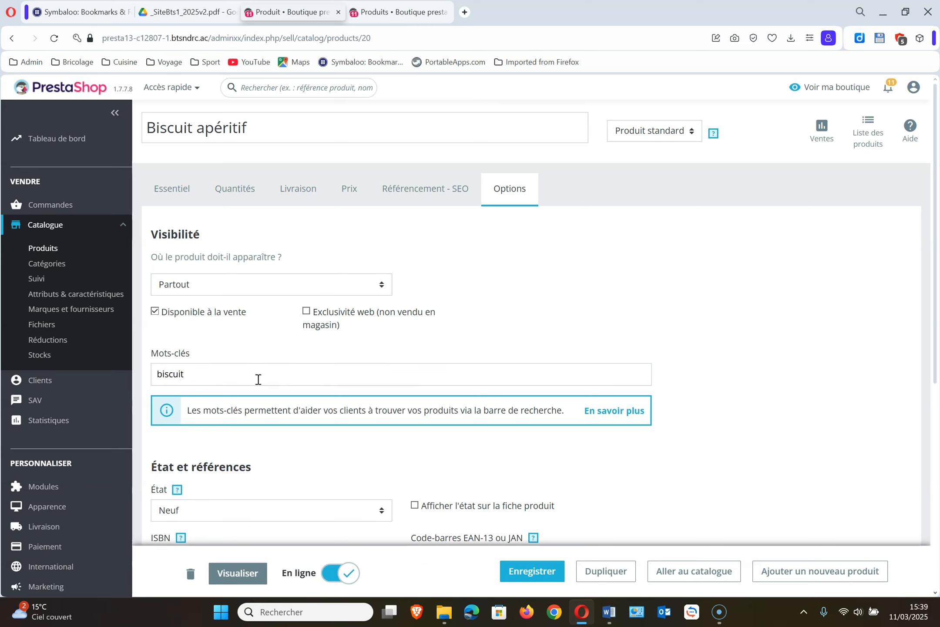
key("comma")
type("apé")
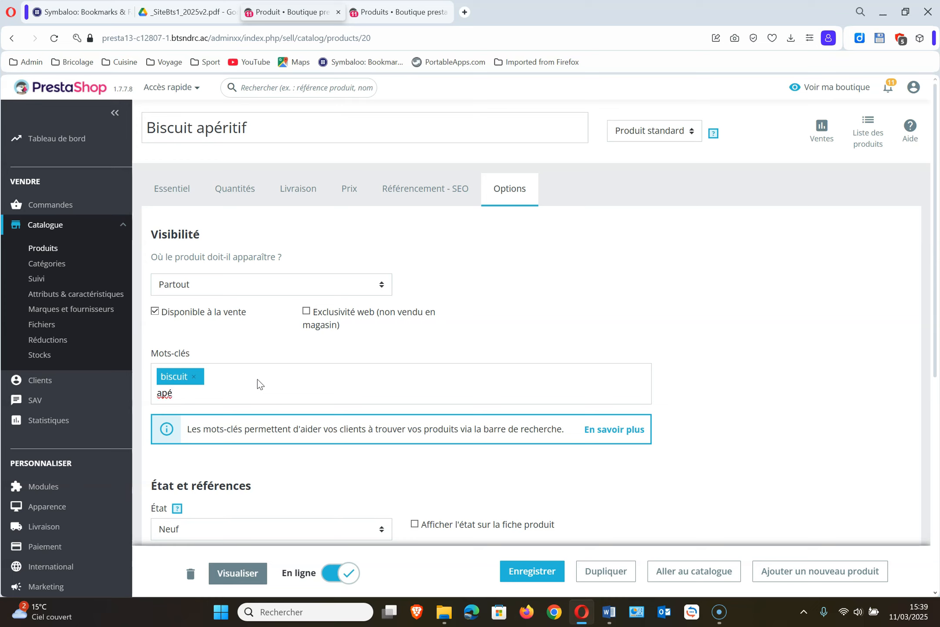
type("ritif")
key("comma")
type("bio")
key("comma")
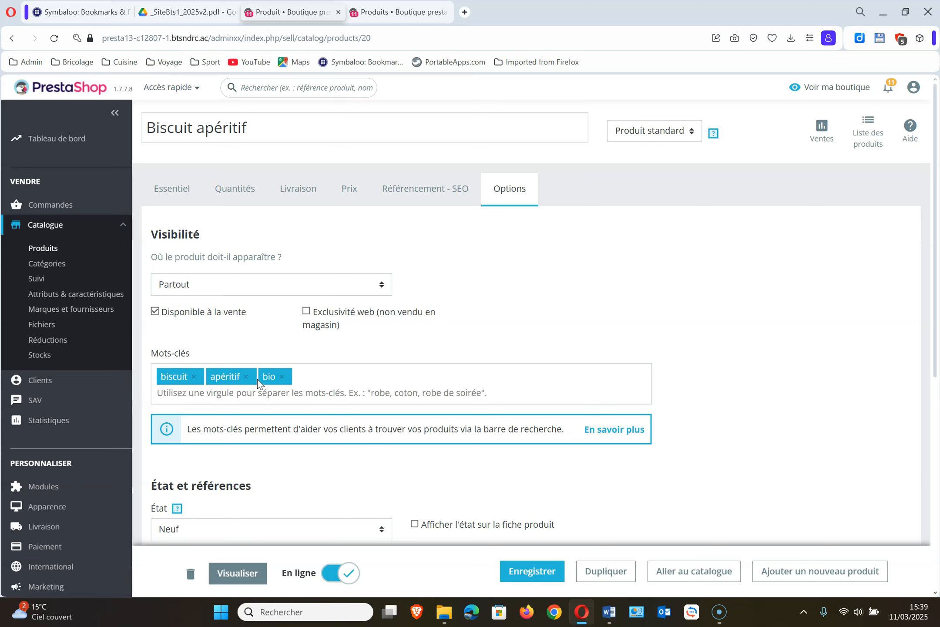
type("ac")
key("BackSpace")
key("BackSpace")
type("c")
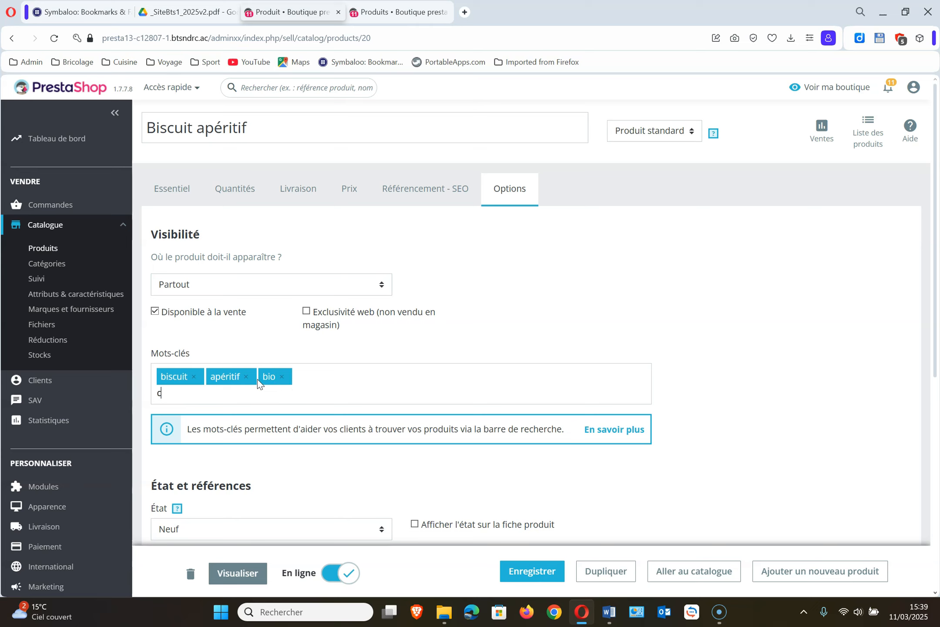
type("antal")
key("comma")
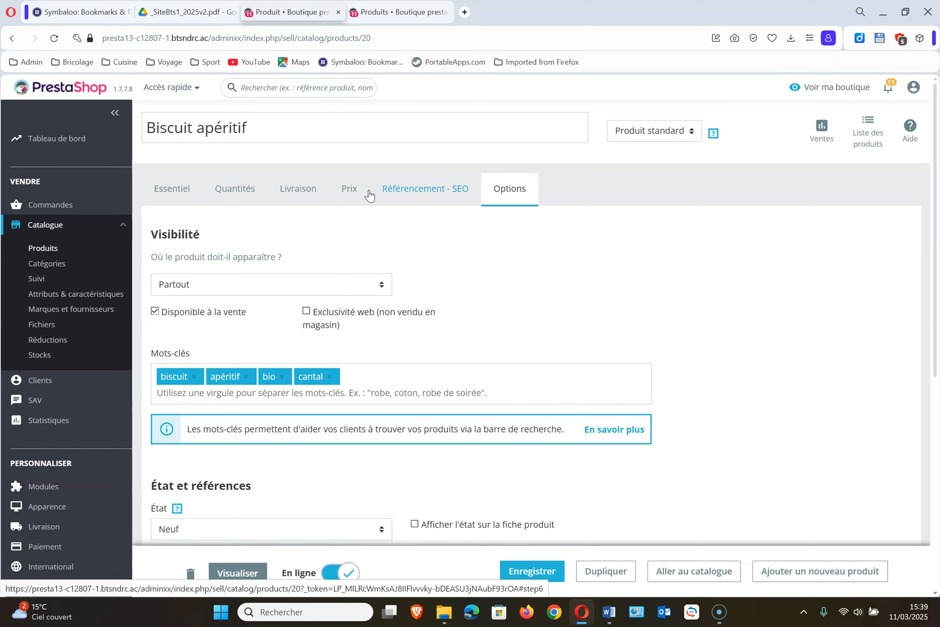
Change the product from simple to one with variations (déclinaisons) and open the settings for managing them
left_click(246, 194)
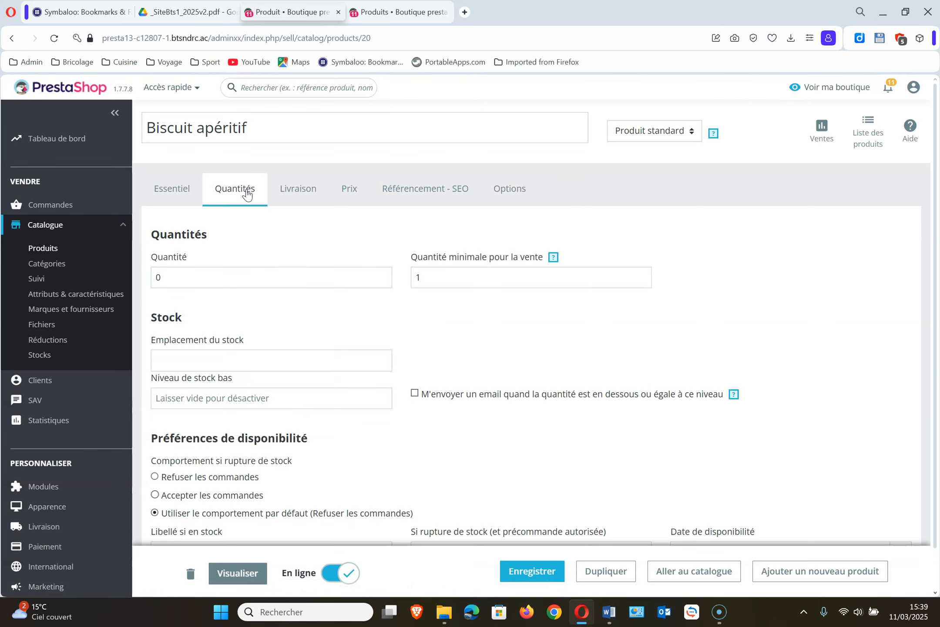
left_click(174, 198)
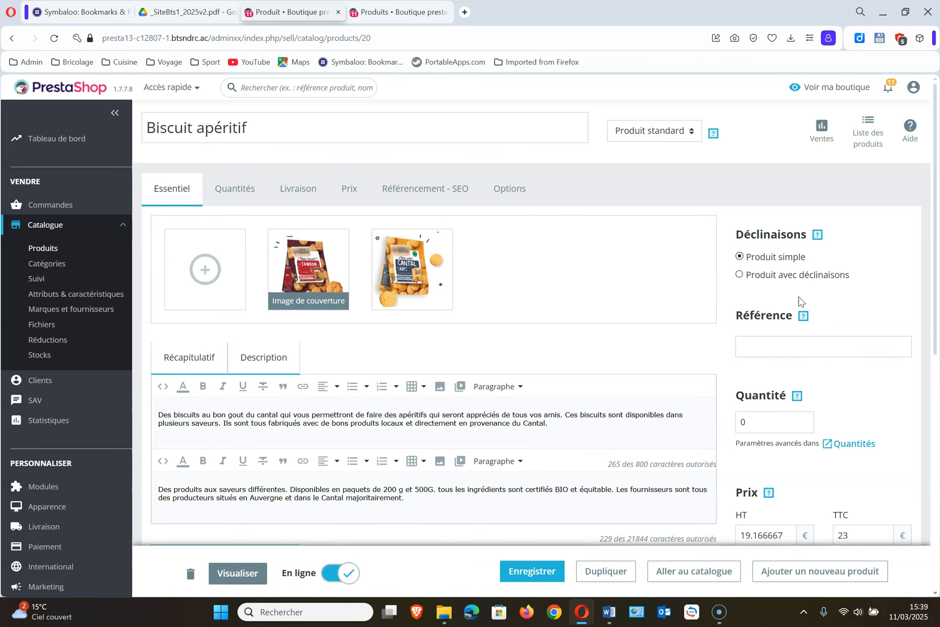
left_click(739, 274)
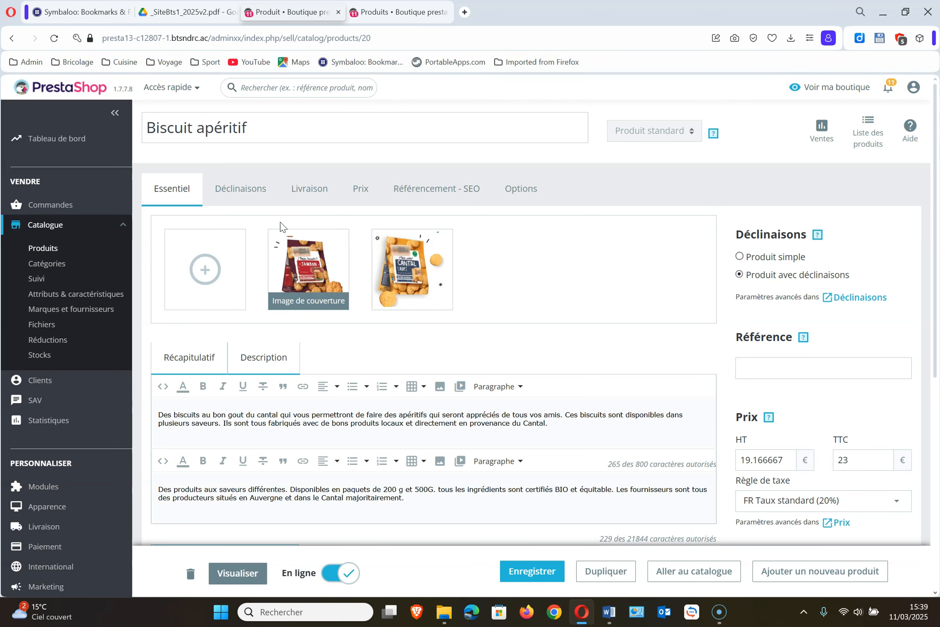
left_click(257, 186)
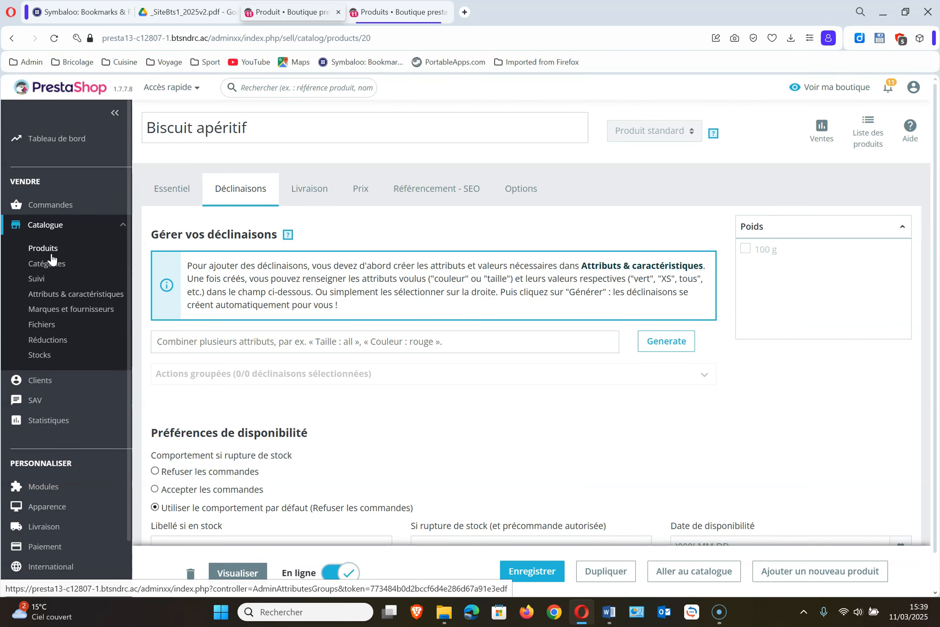
Add the value "200g" to the catalogue's Poids attribute and save it
left_click(94, 298)
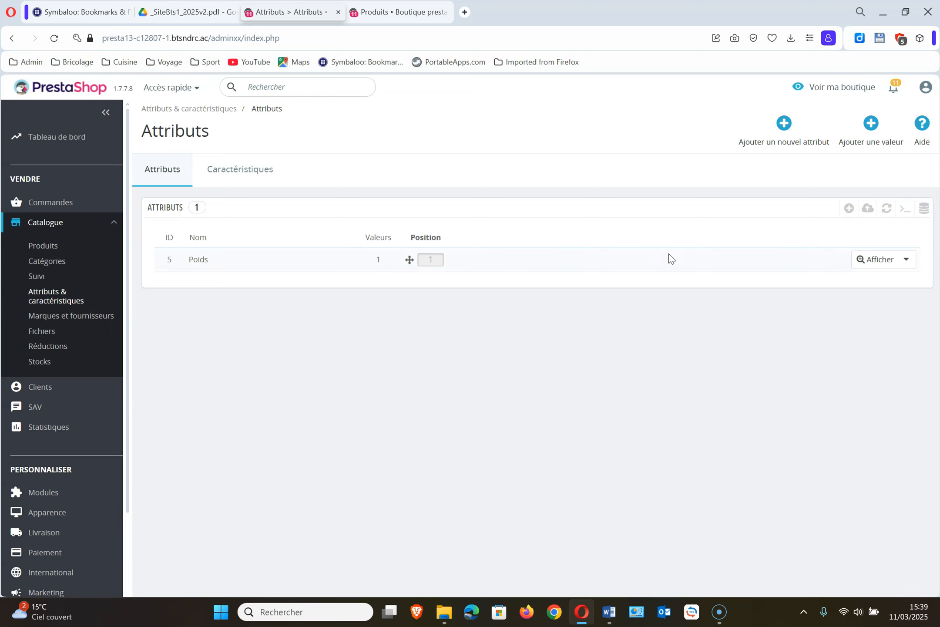
left_click(327, 266)
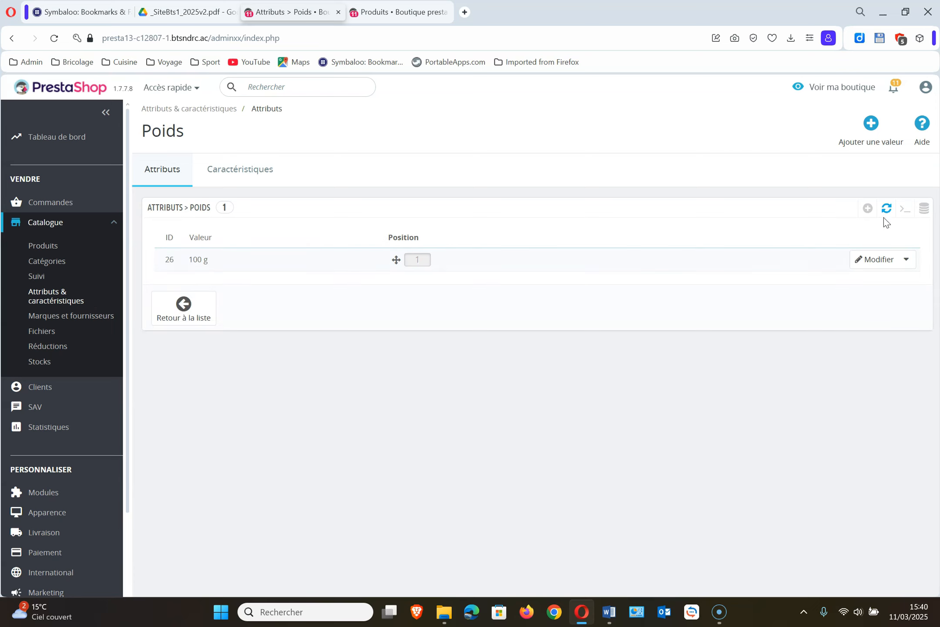
left_click(869, 129)
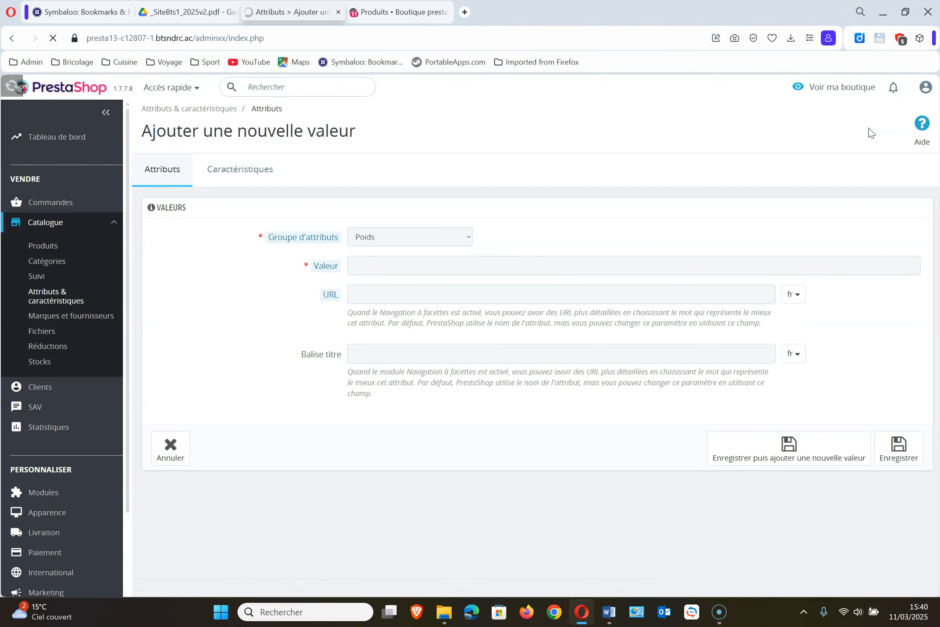
left_click(386, 270)
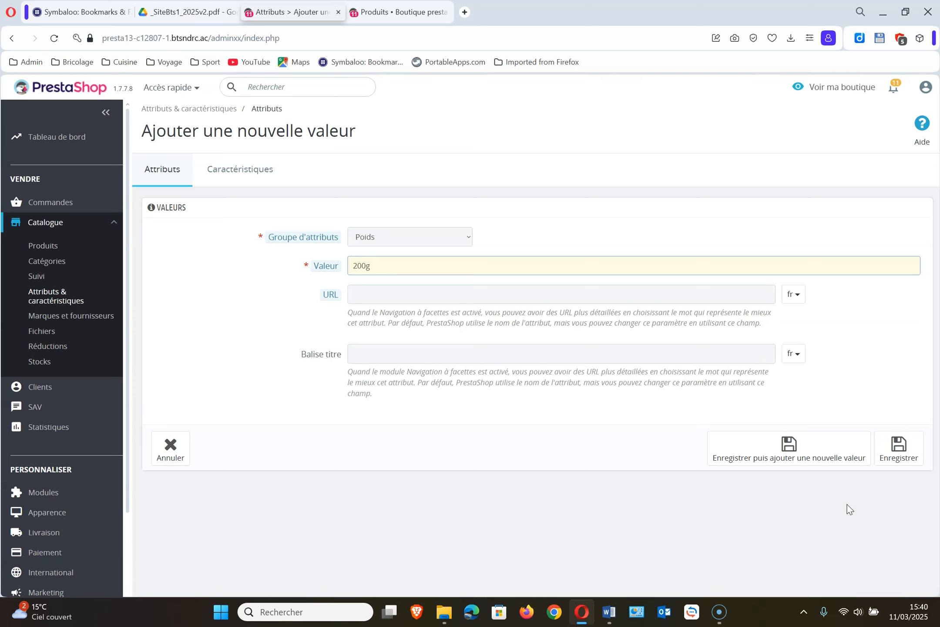
left_click(910, 455)
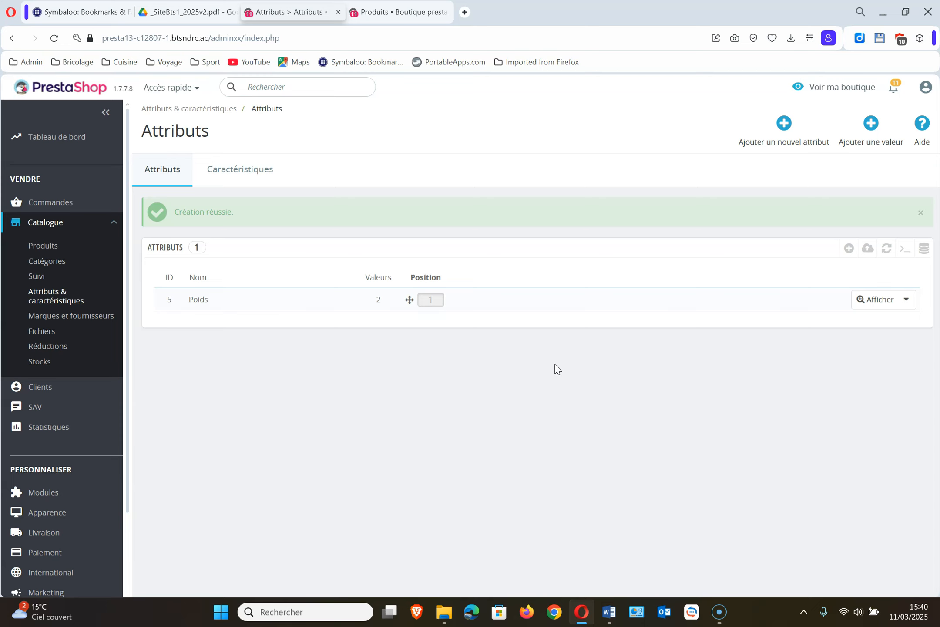
Create a new attribute with "Saveur" as both its name and public name, and save it
left_click(790, 138)
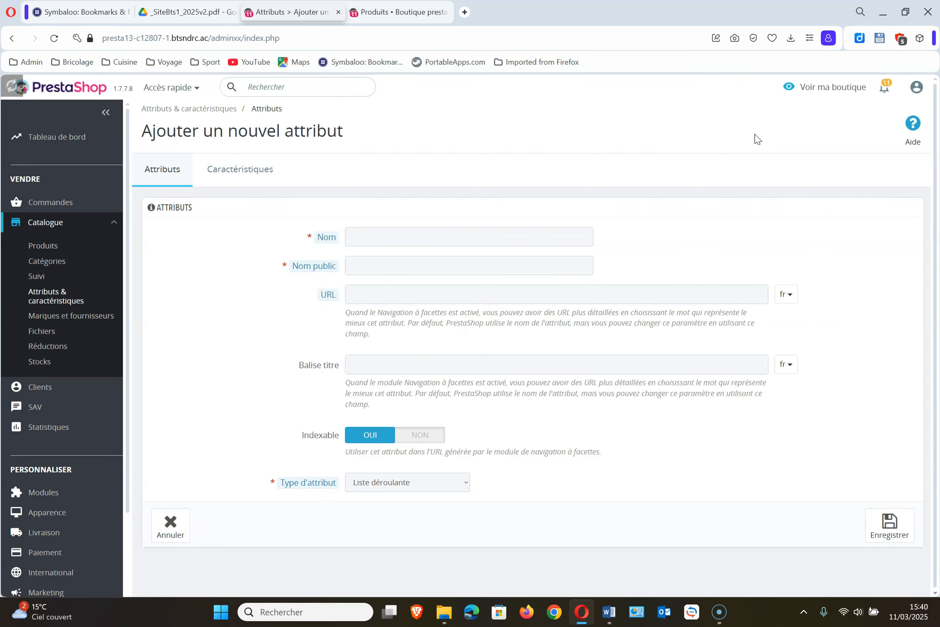
left_click(366, 239)
type("Saveur")
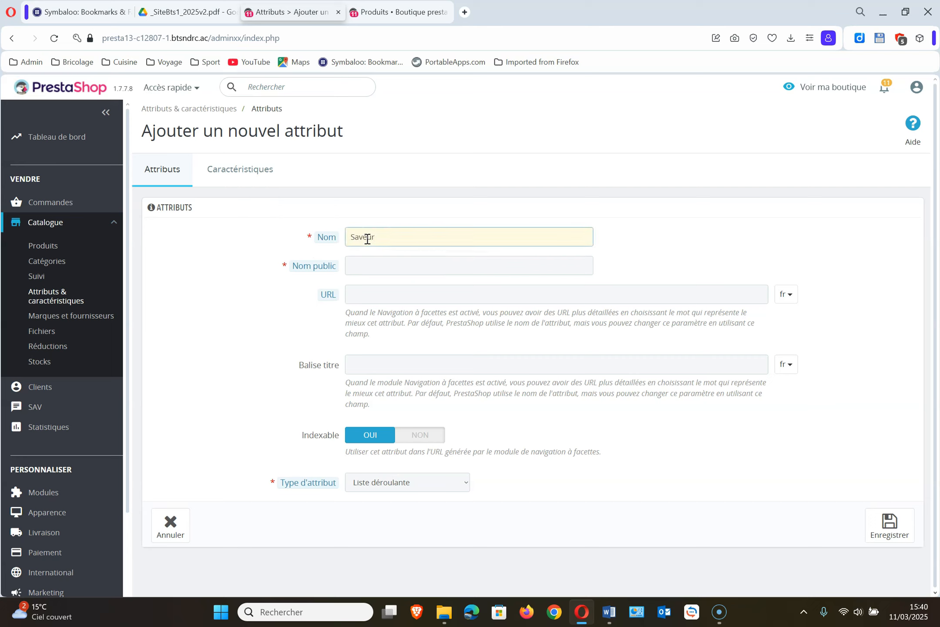
left_click(373, 271)
type("Saveur")
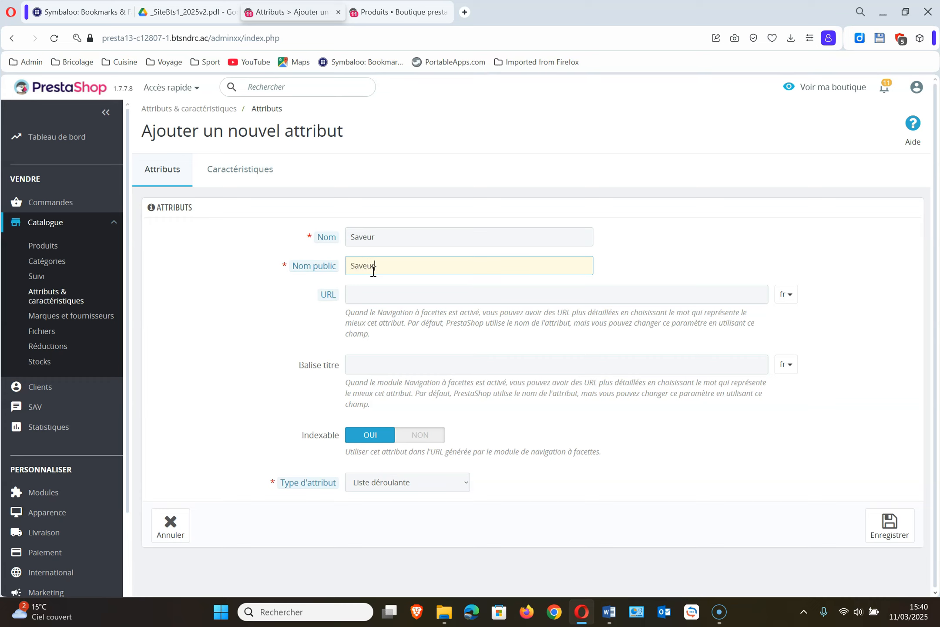
left_click(883, 518)
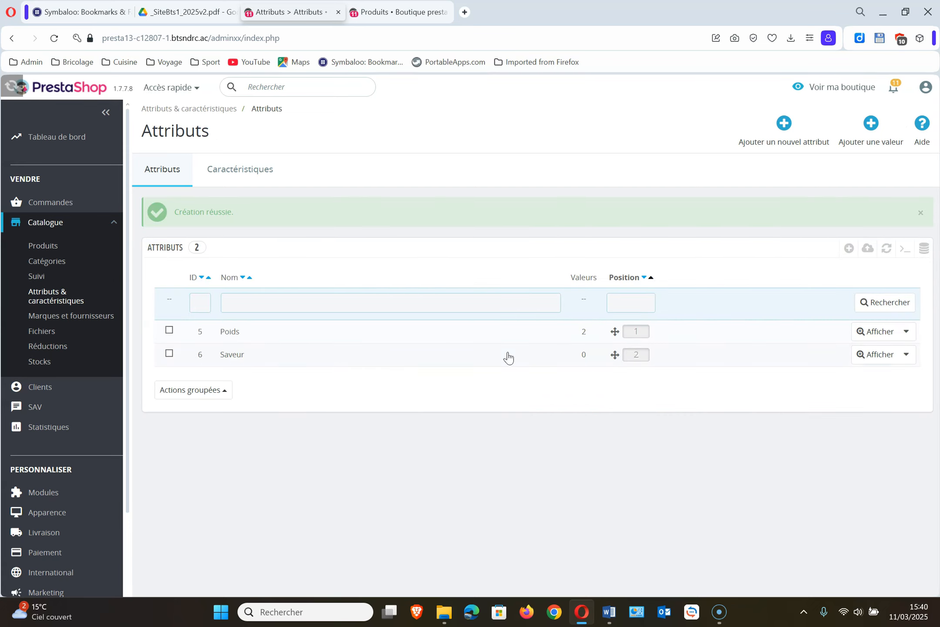
Add the values "jambon" and "Cantal" to the Saveur attribute, saving each one
left_click(581, 356)
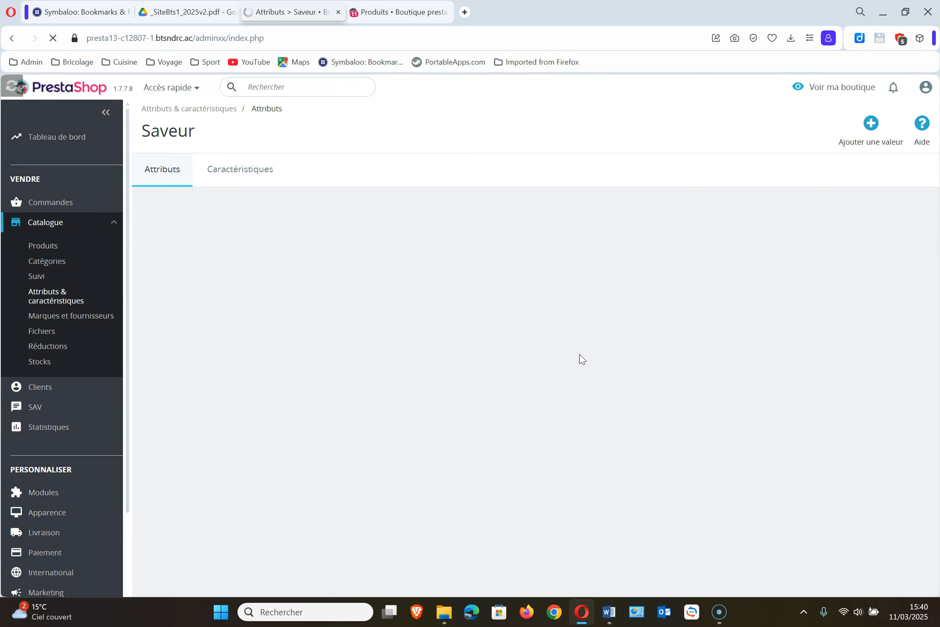
left_click(863, 130)
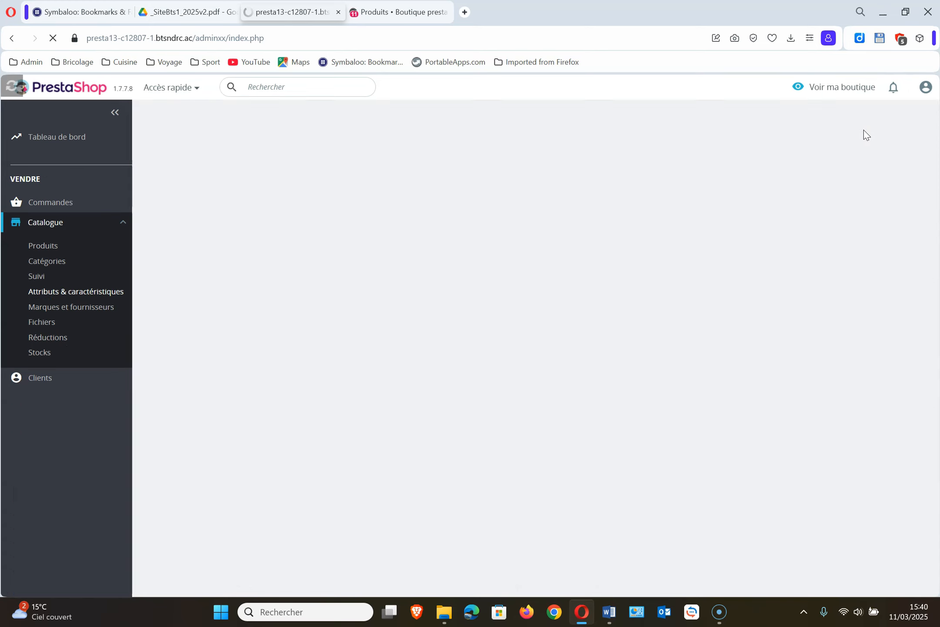
left_click(361, 274)
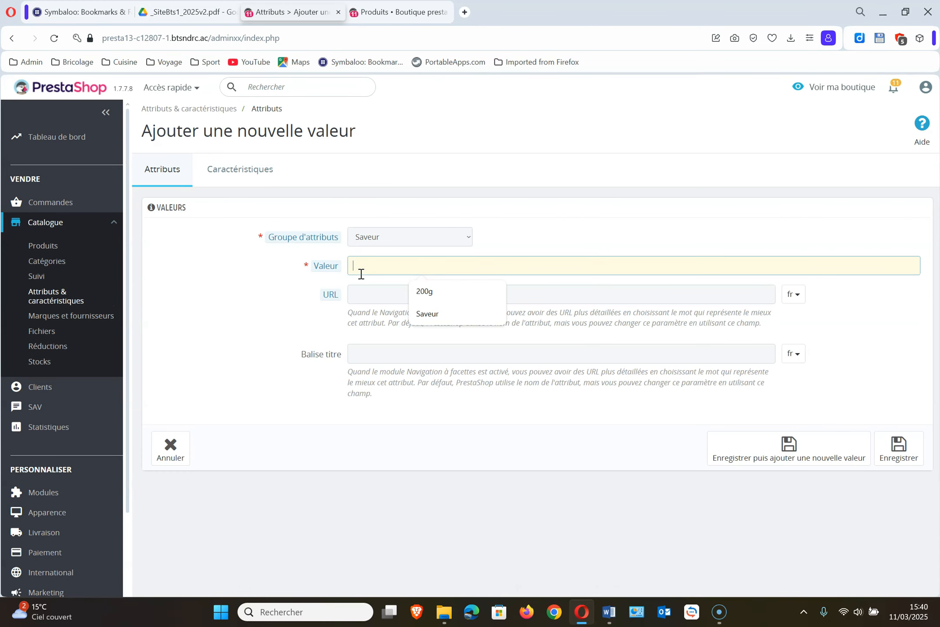
type("jambon")
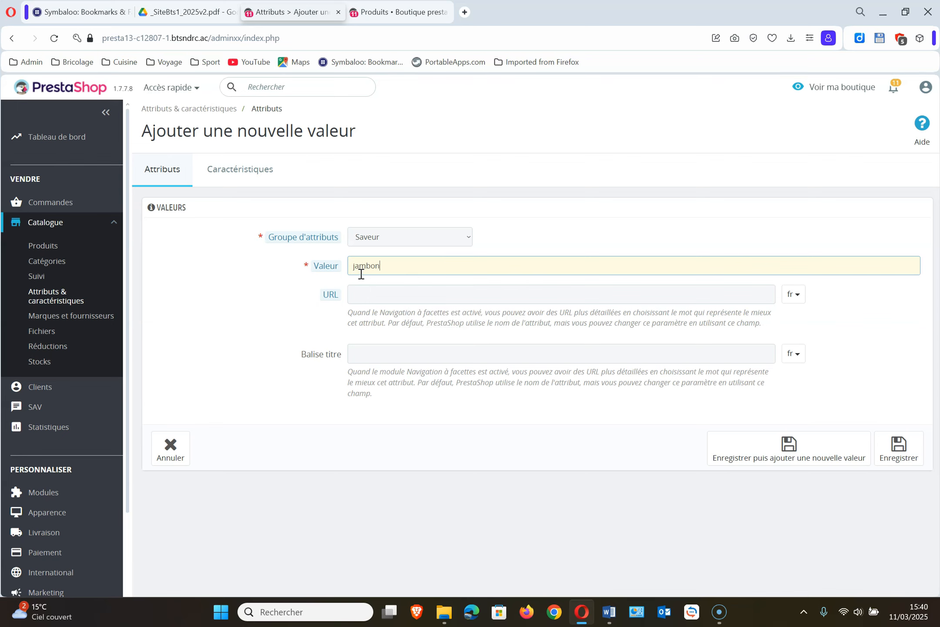
left_click(803, 457)
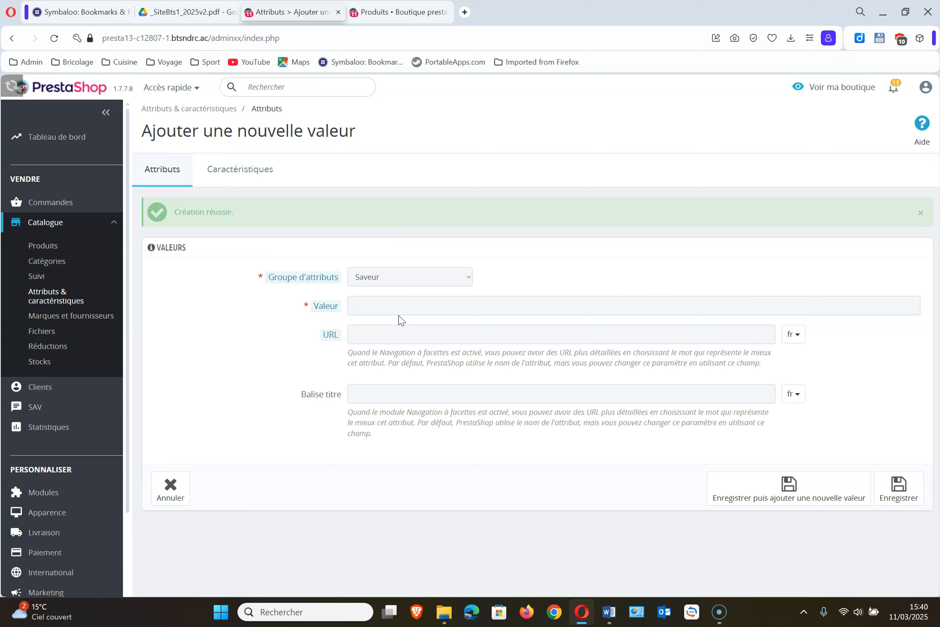
left_click(388, 303)
type("Cantal")
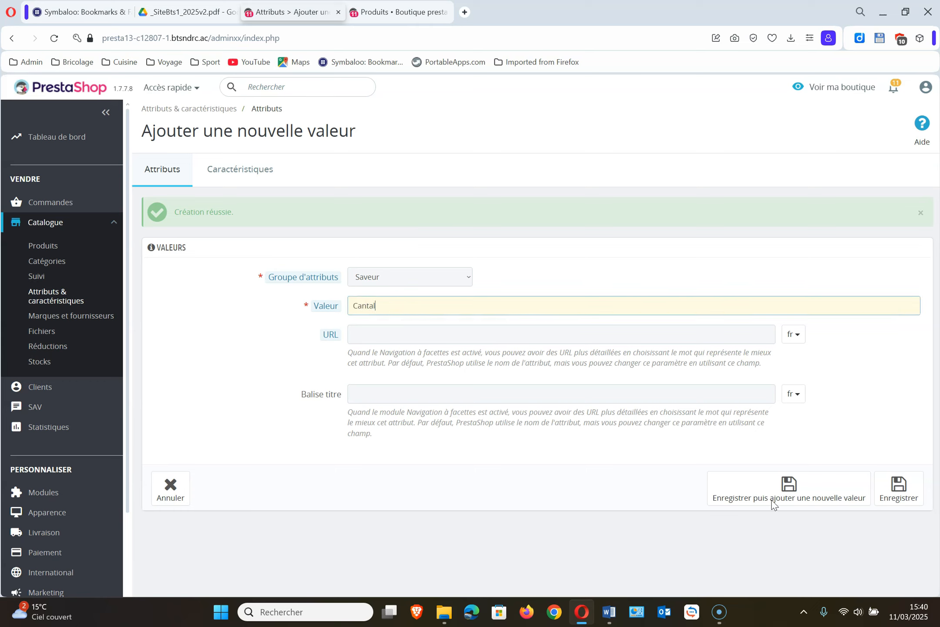
left_click(914, 484)
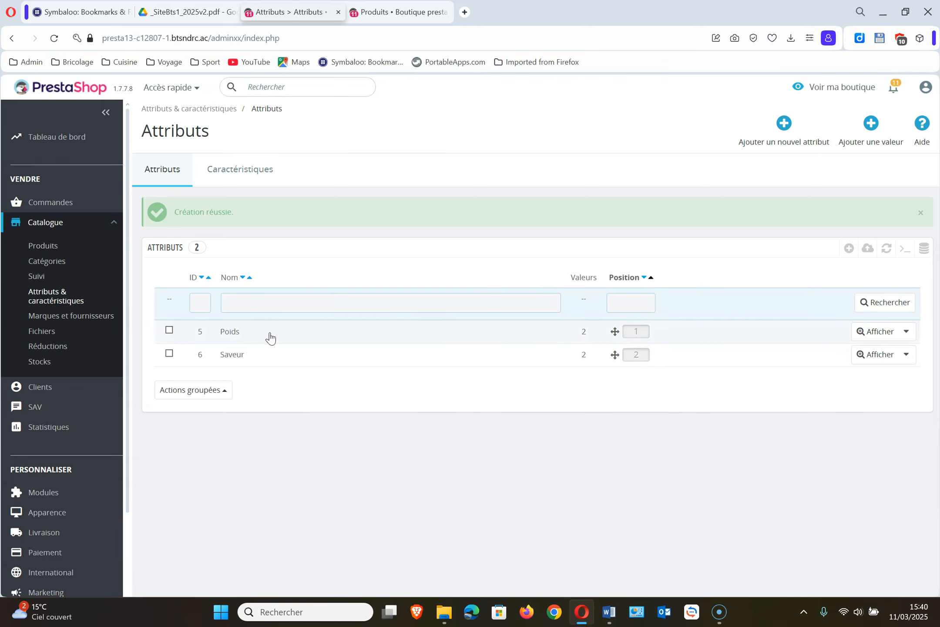
Reopen the "Biscuit apéritif" product sheet from the product list and show its description text
left_click(53, 247)
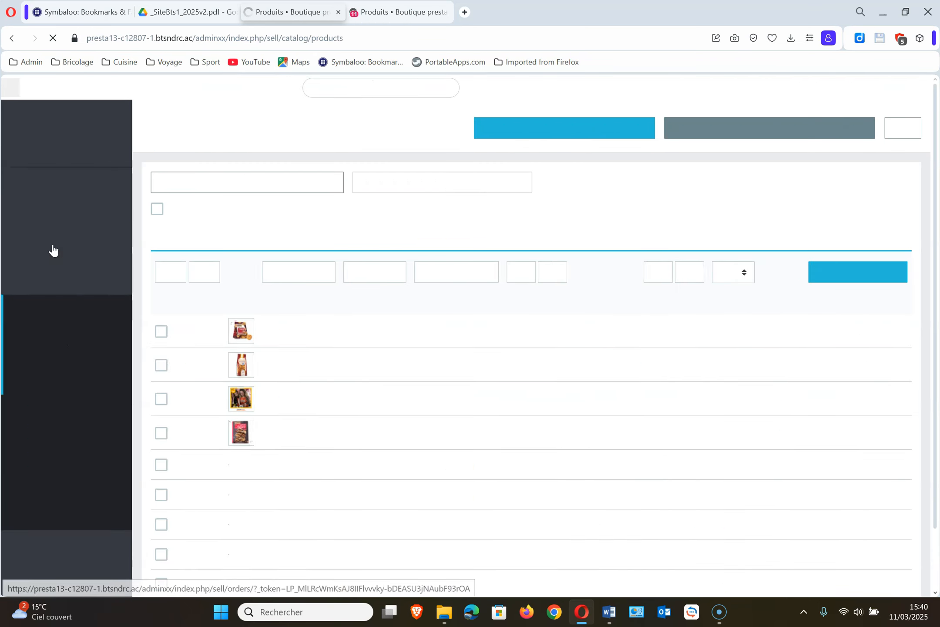
left_click(311, 313)
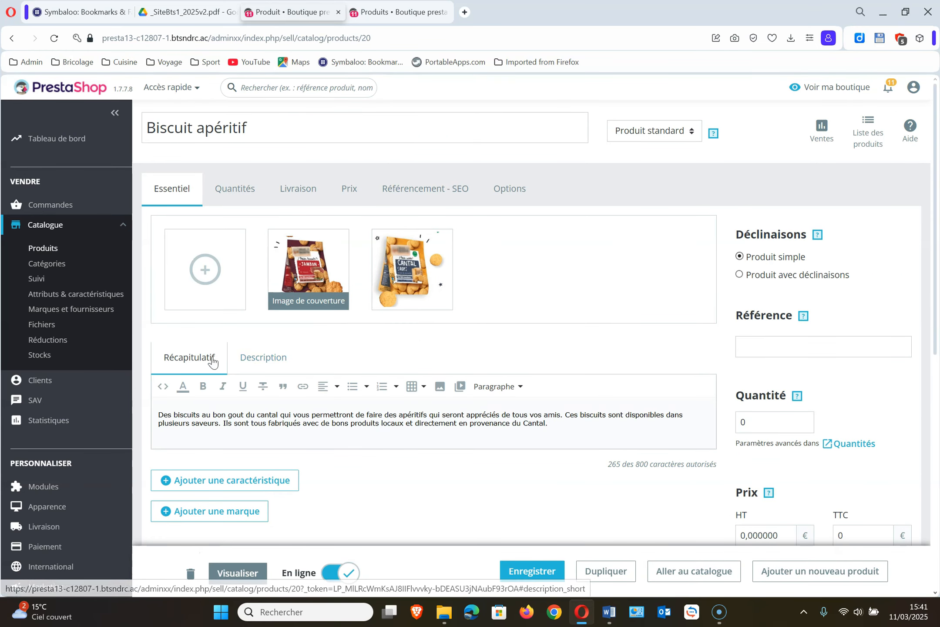
left_click(268, 364)
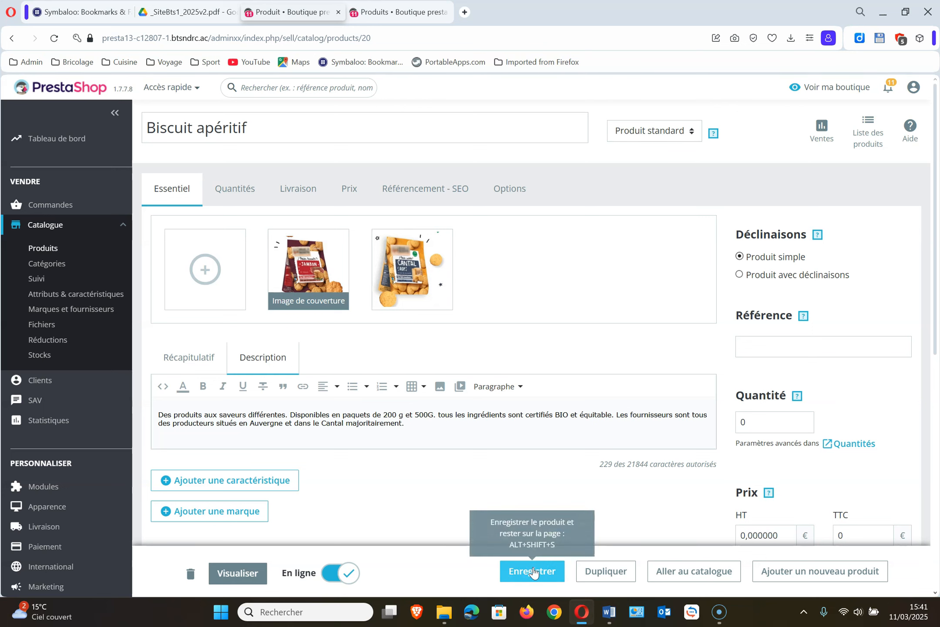
Enter the keywords "cantal", "biscuit" and "bio" in the product's options
left_click(522, 195)
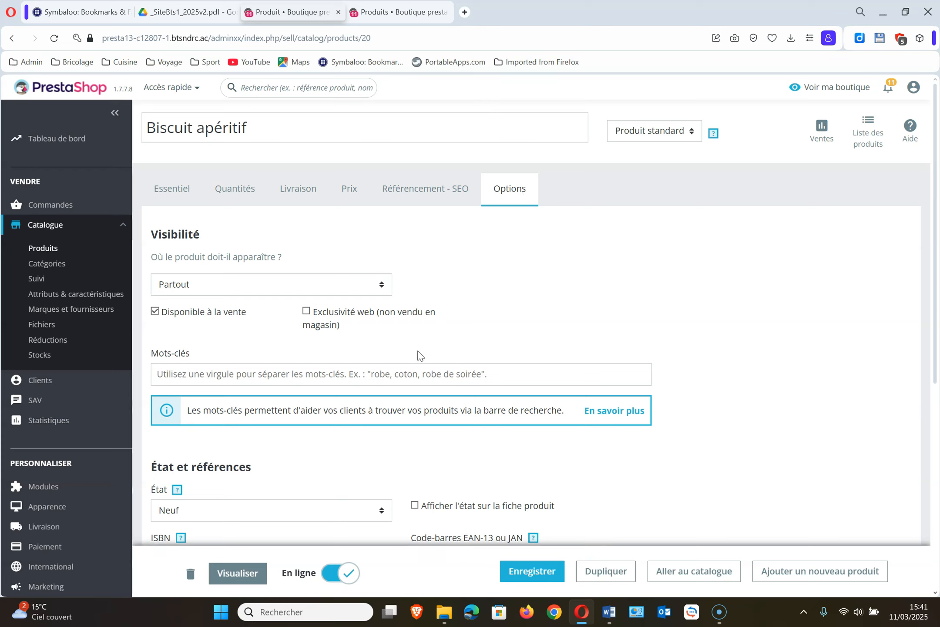
left_click(395, 373)
type("cantal")
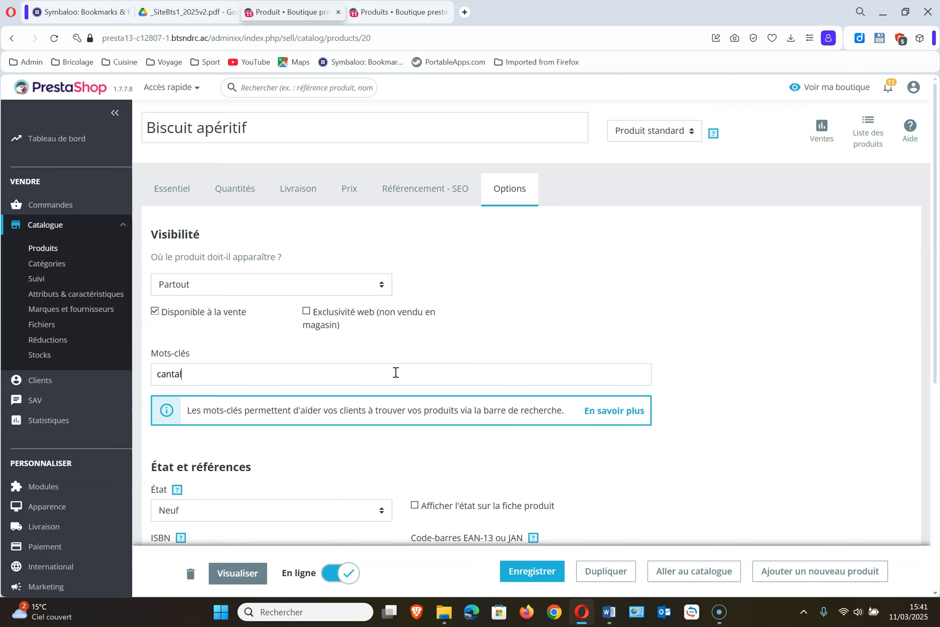
key("Return")
type("biscuit")
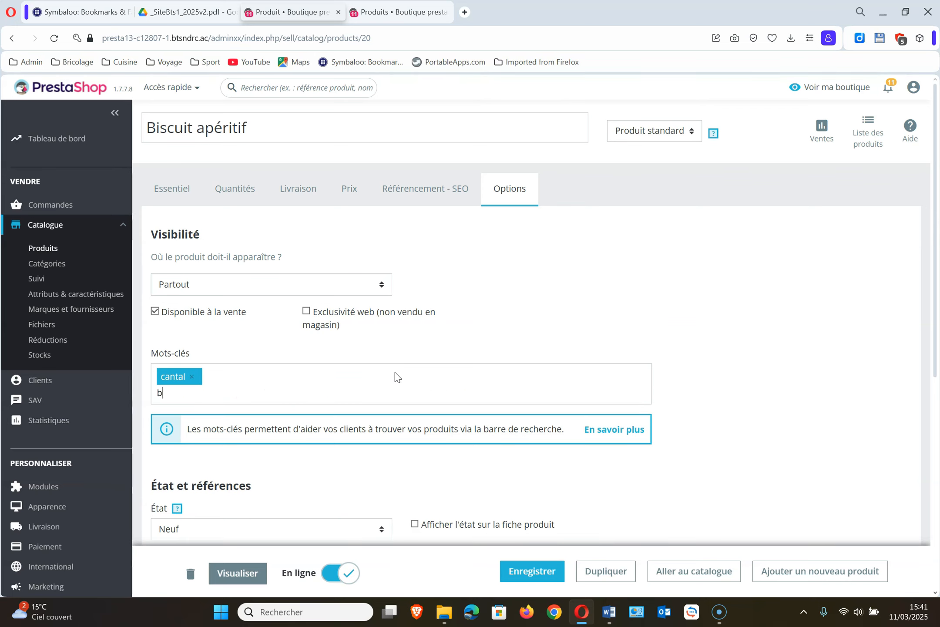
key("Return")
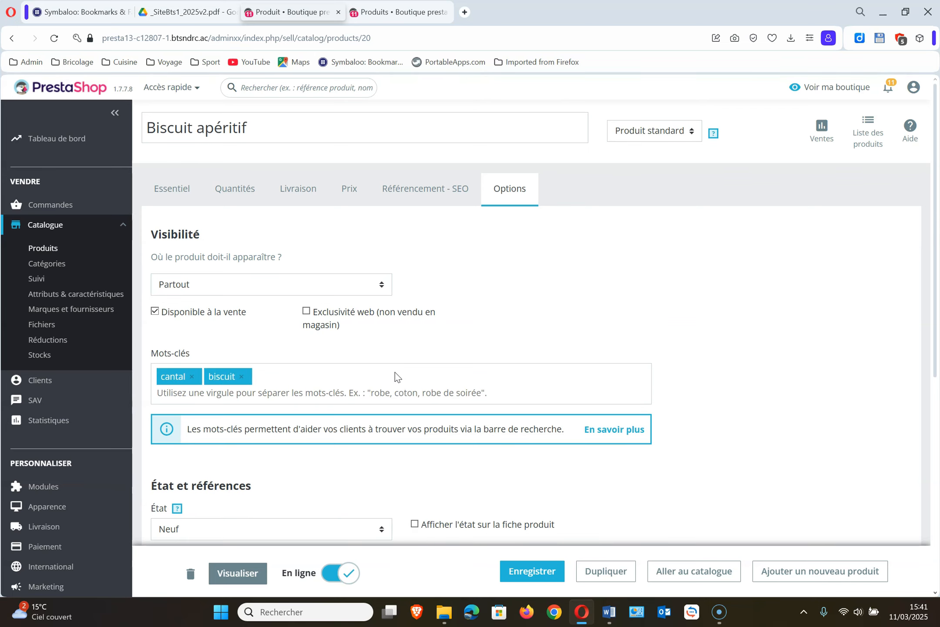
type("bio")
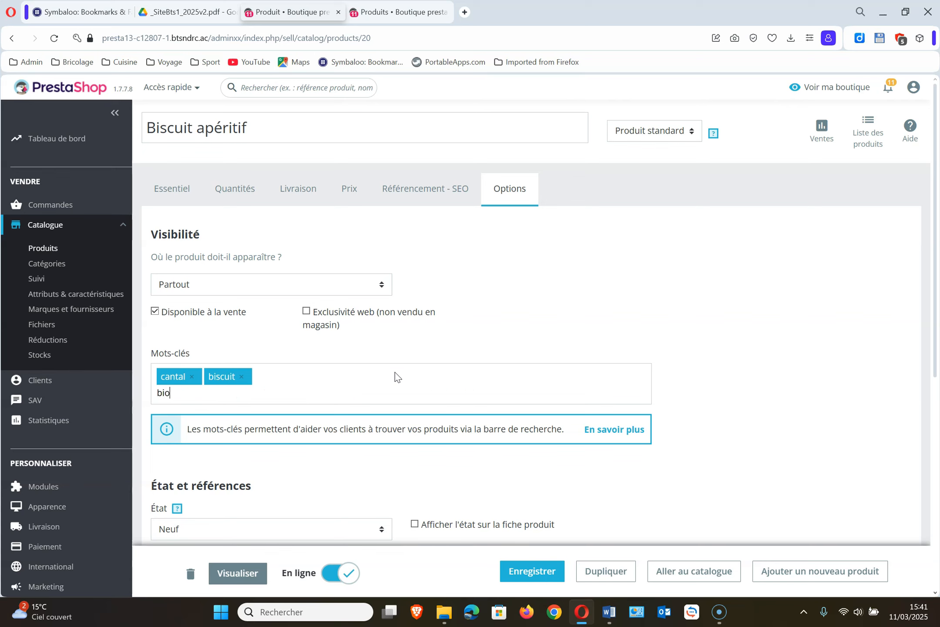
key("Return")
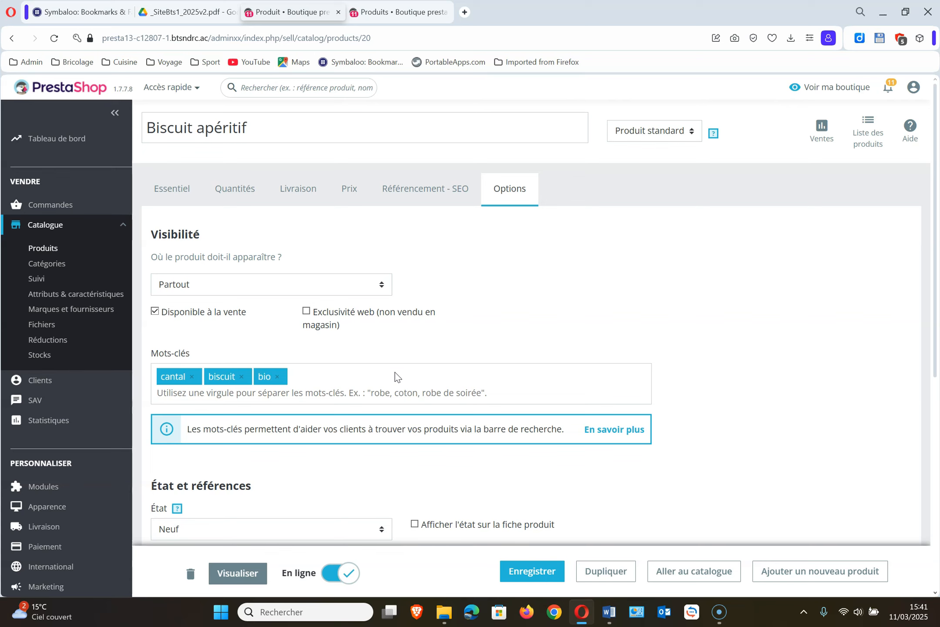
Set the product's SEO title to "Biscuit apéritif made in cantal" and save the product
left_click(411, 197)
left_click(329, 408)
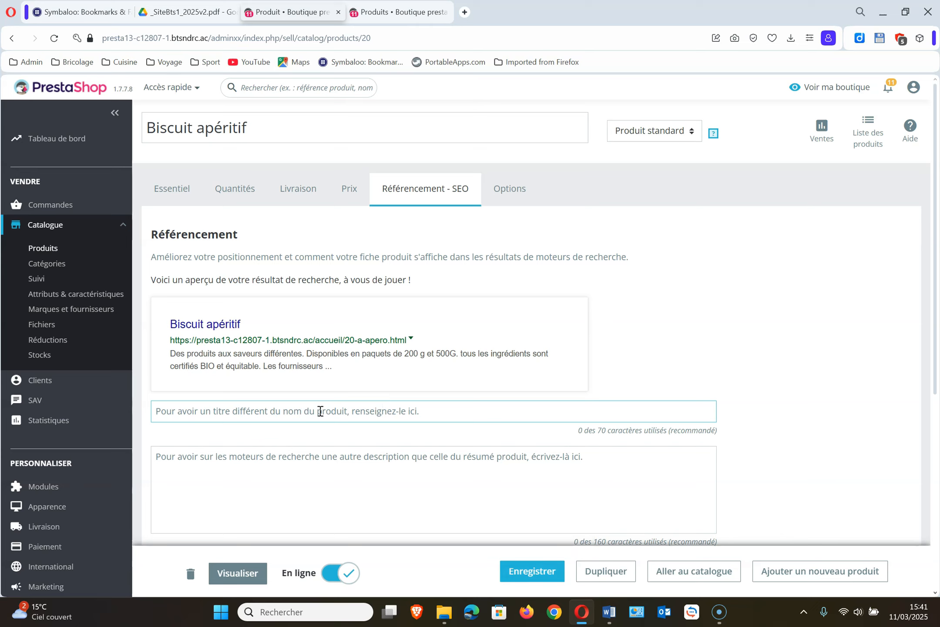
type("........")
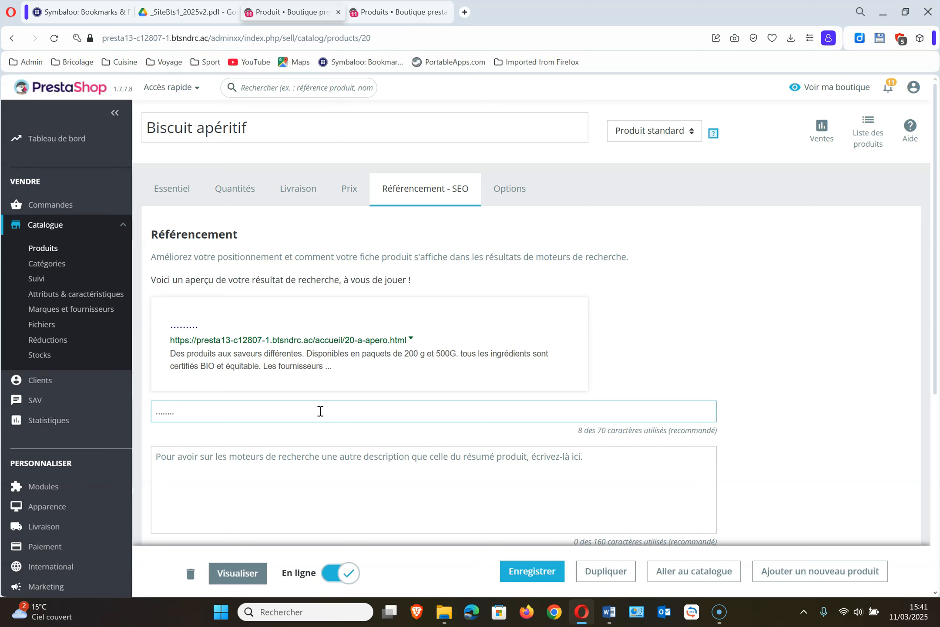
key("BackSpace")
key("BackSpace")
key("BackSpace")
key("BackSpace")
key("BackSpace")
key("BackSpace")
key("BackSpace")
key("BackSpace")
type("Biscuit apéti")
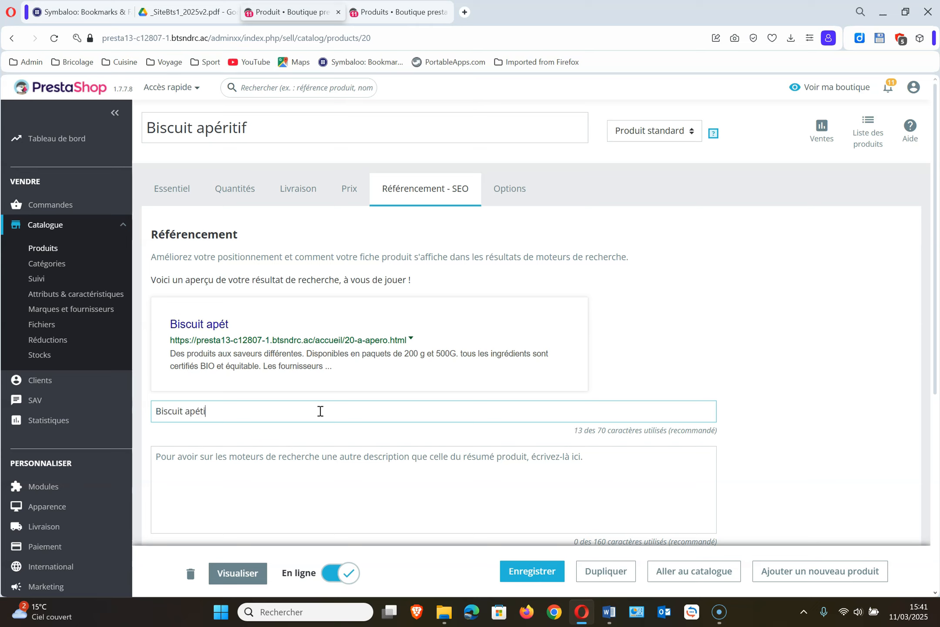
key("BackSpace")
key("BackSpace")
type("ritif made in cantal")
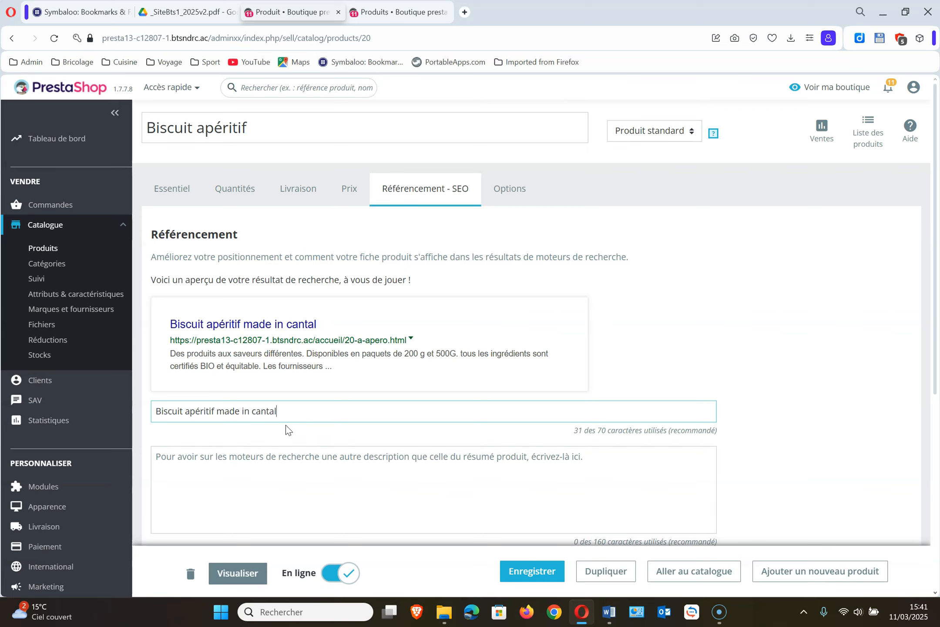
left_click(283, 473)
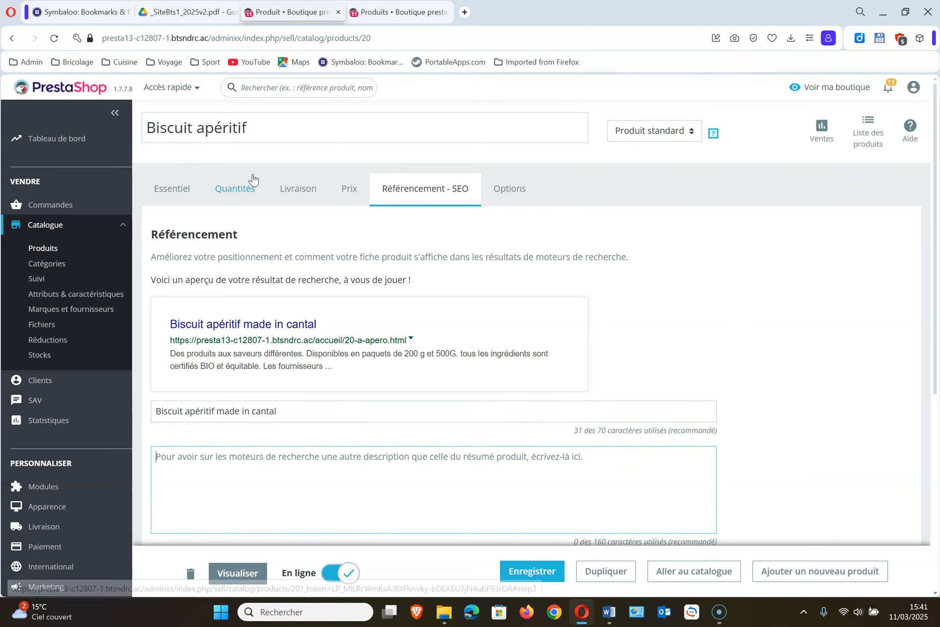
left_click(540, 574)
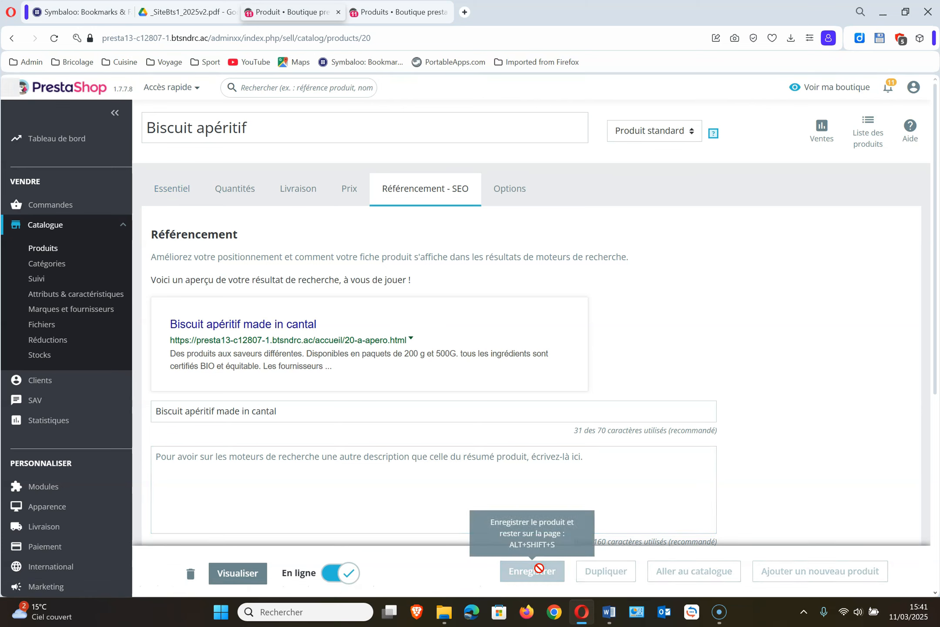
Copy the full text of the product's description into the SEO meta description and save the product
left_click(184, 189)
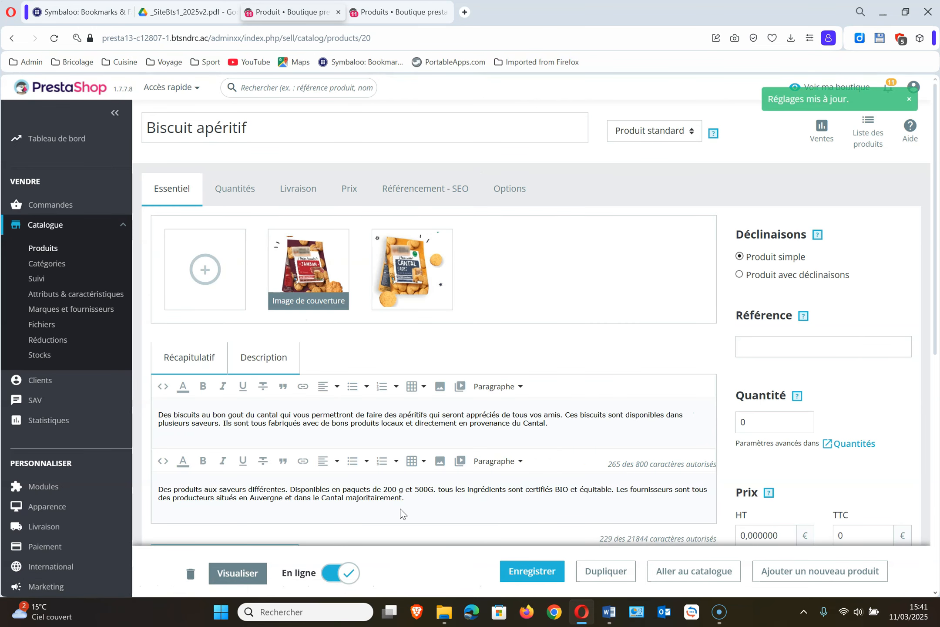
left_click_drag(412, 500, 161, 484)
key("ctrl+c")
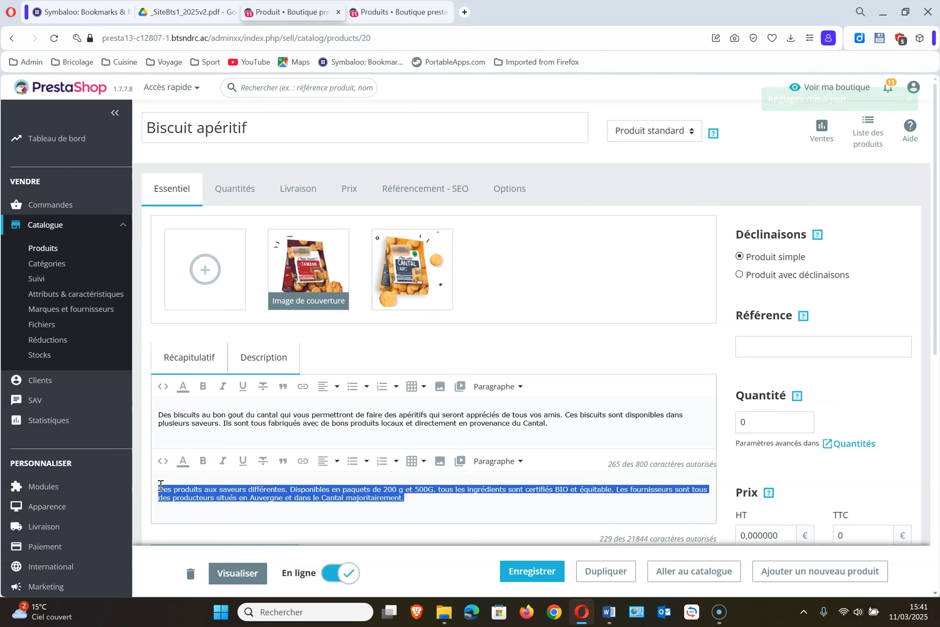
left_click(423, 191)
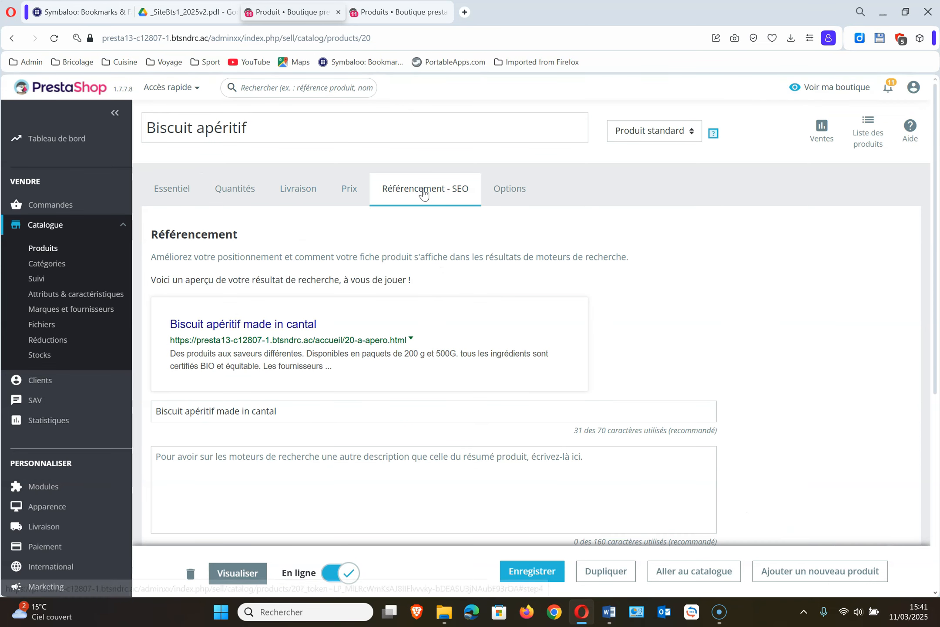
left_click(246, 472)
key("ctrl+v")
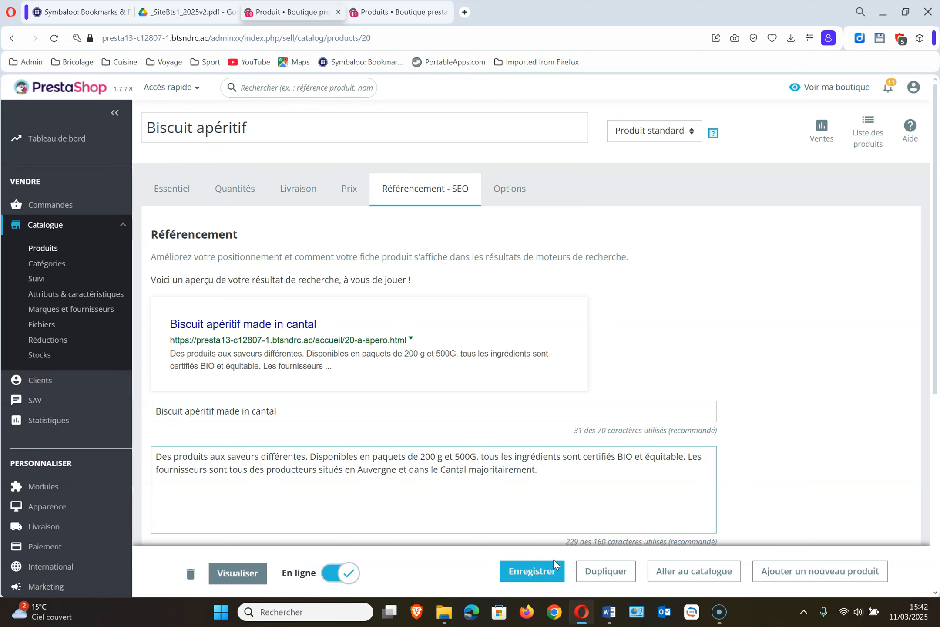
left_click(549, 576)
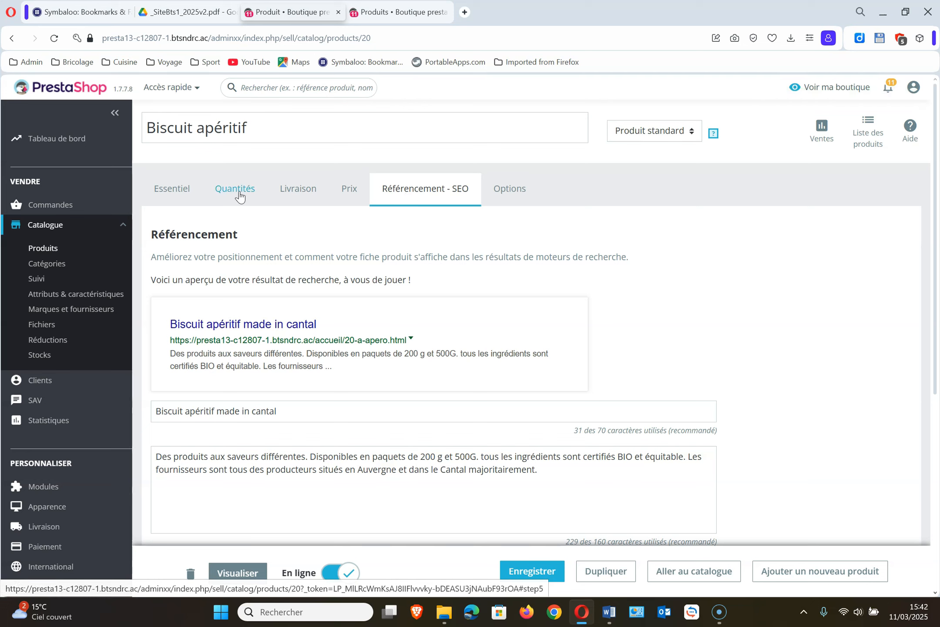
Apply the tax rule "FR Taux standard (20%)", set the tax-included price to 23 €, and save the product
left_click(351, 192)
left_click(298, 328)
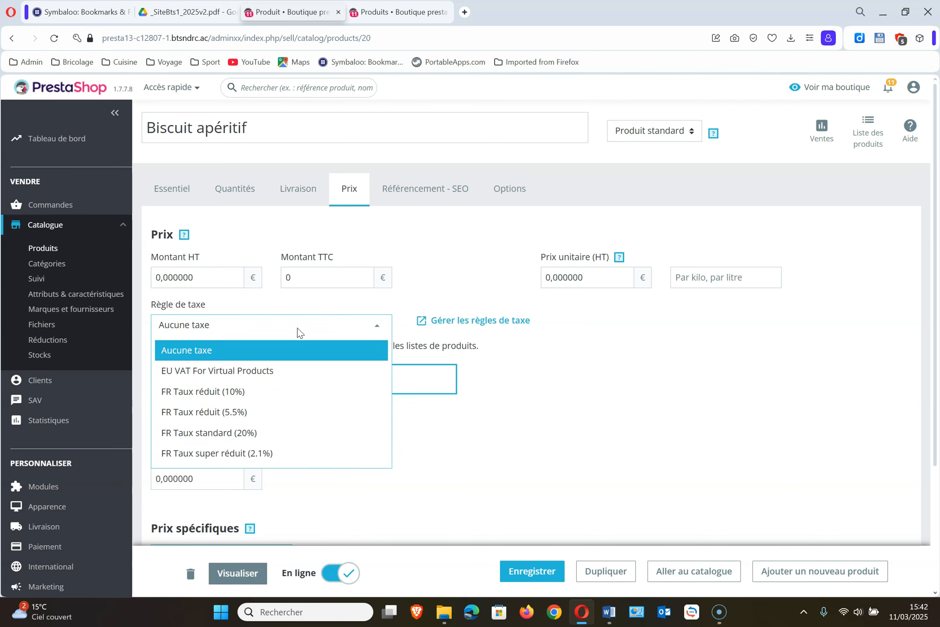
left_click(285, 432)
left_click(317, 278)
key("BackSpace")
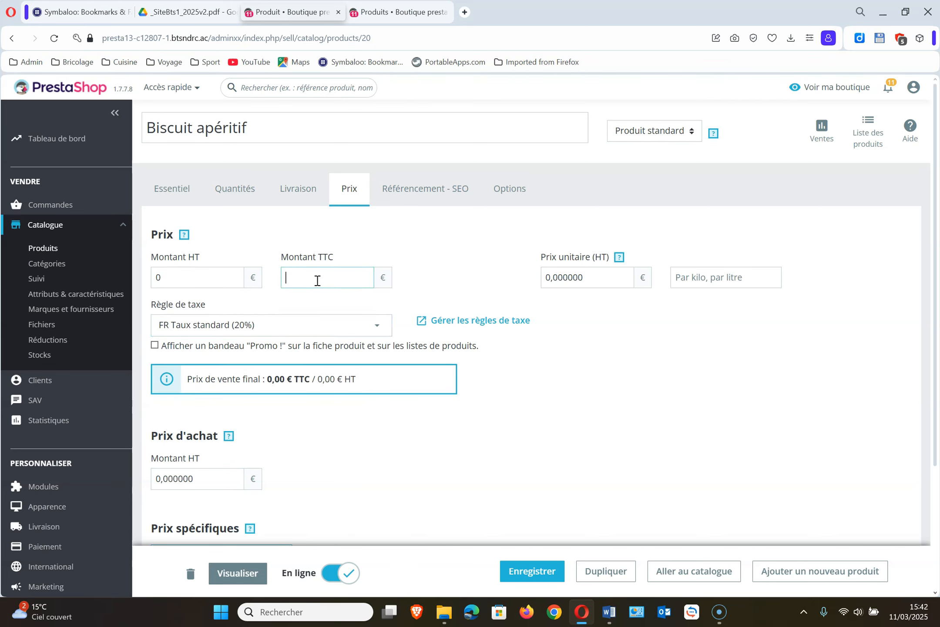
type("23")
left_click(542, 566)
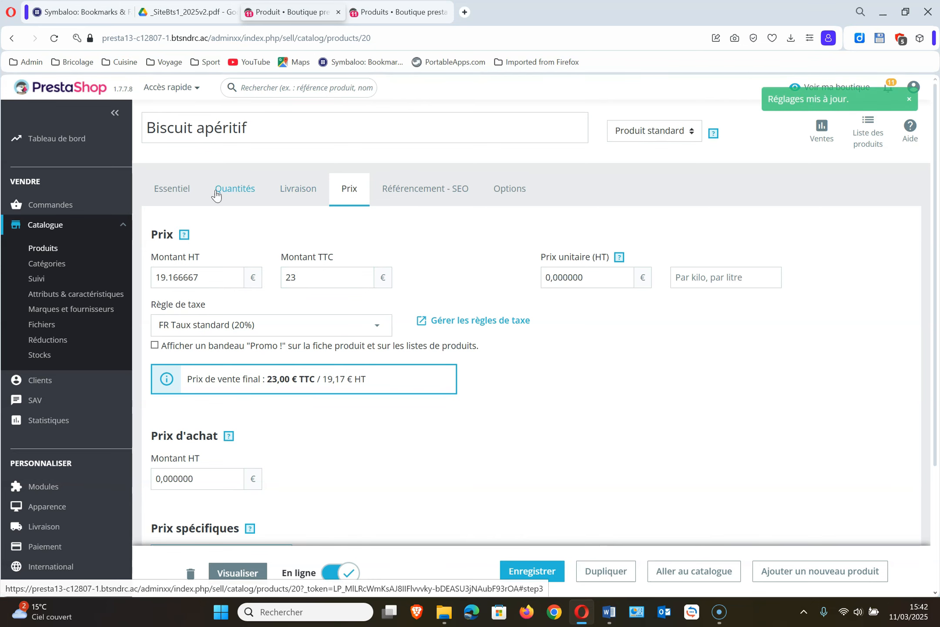
Change the product from a simple product to "Produit avec déclinaisons" in its essential settings
left_click(187, 193)
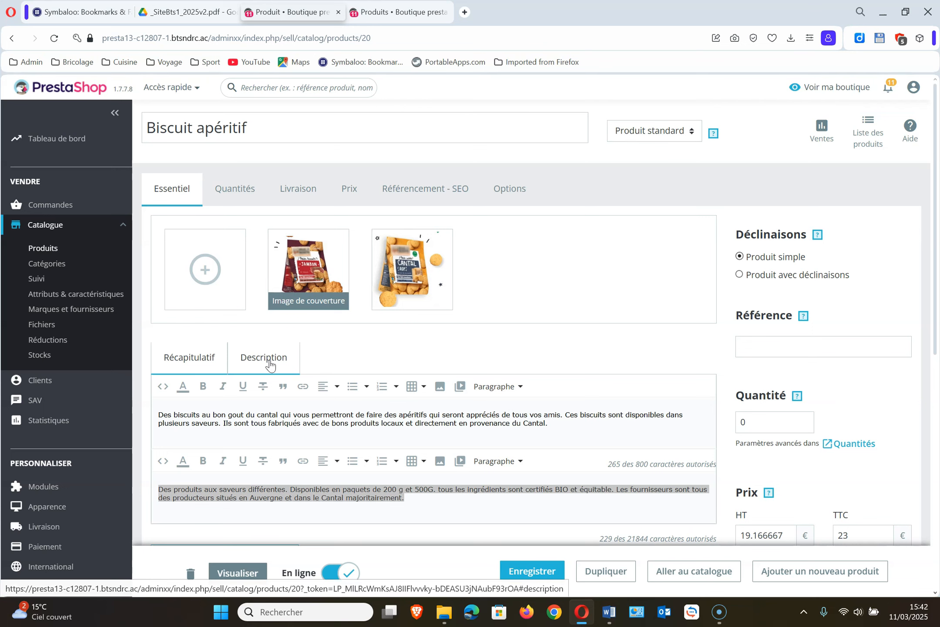
left_click(245, 194)
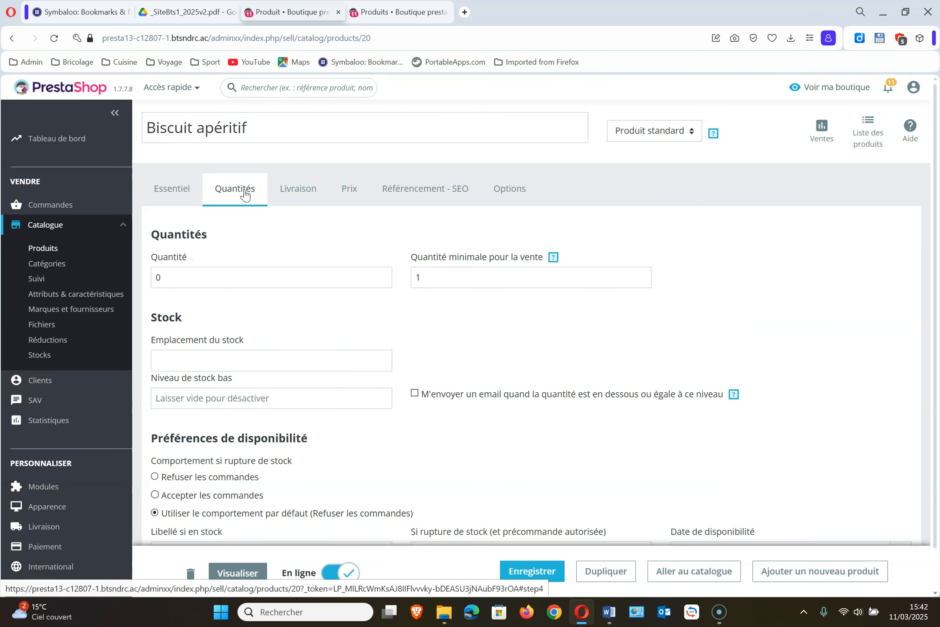
left_click(180, 201)
left_click(740, 275)
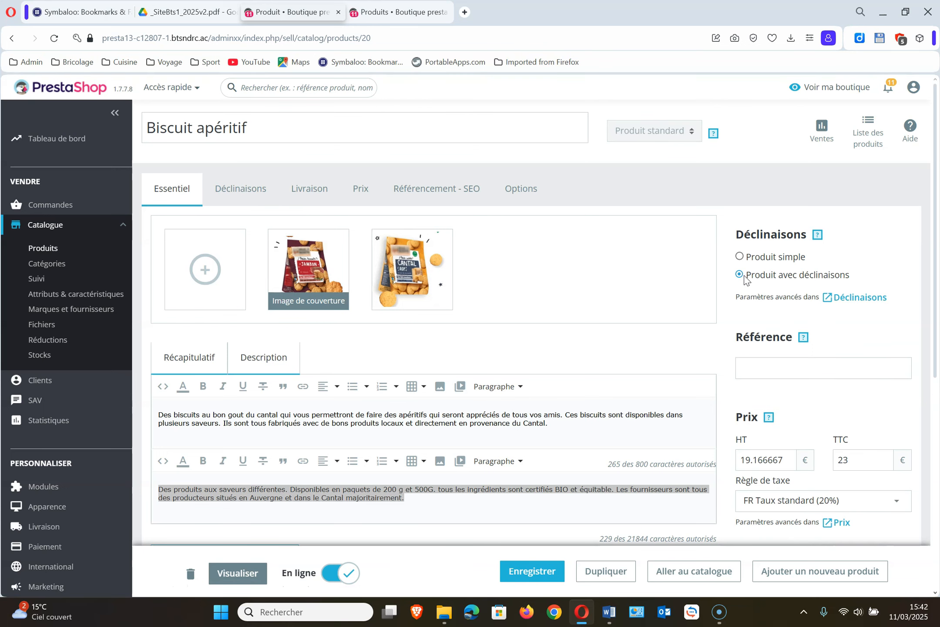
Generate the product variations combining the weights 100 g and 200g with the flavours jambon and Cantal
left_click(241, 189)
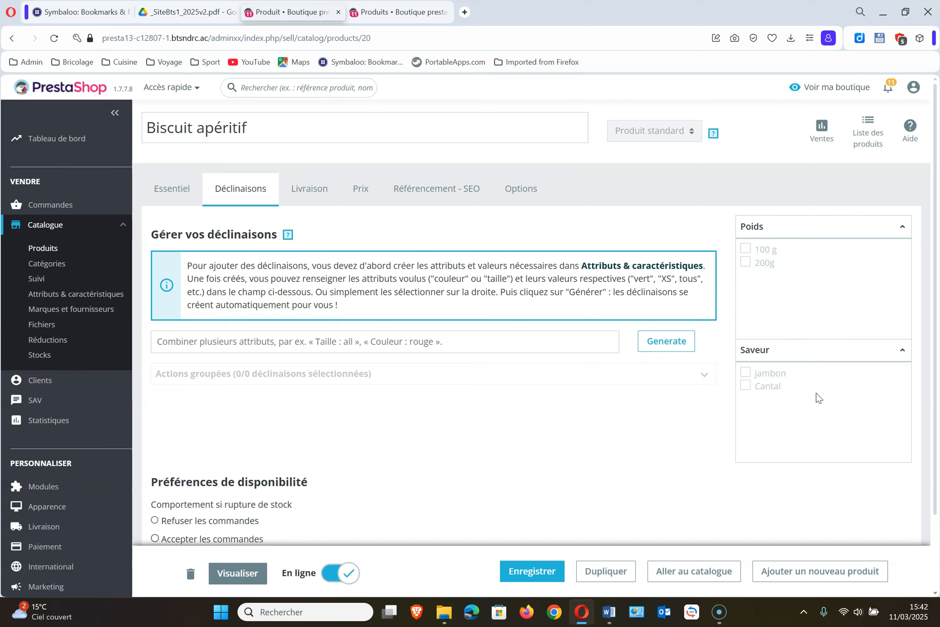
left_click(746, 249)
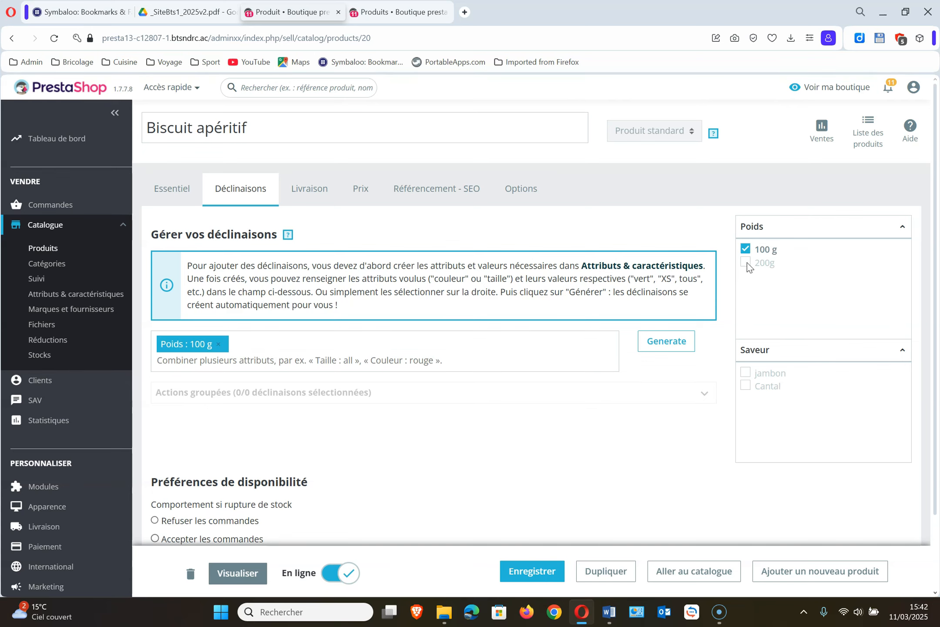
left_click(746, 262)
left_click(746, 373)
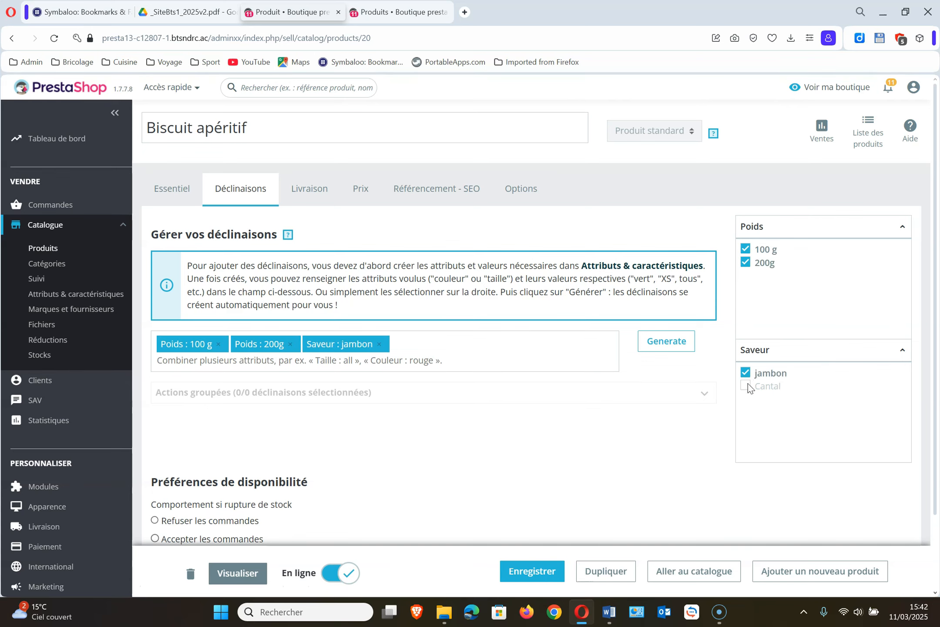
left_click(746, 386)
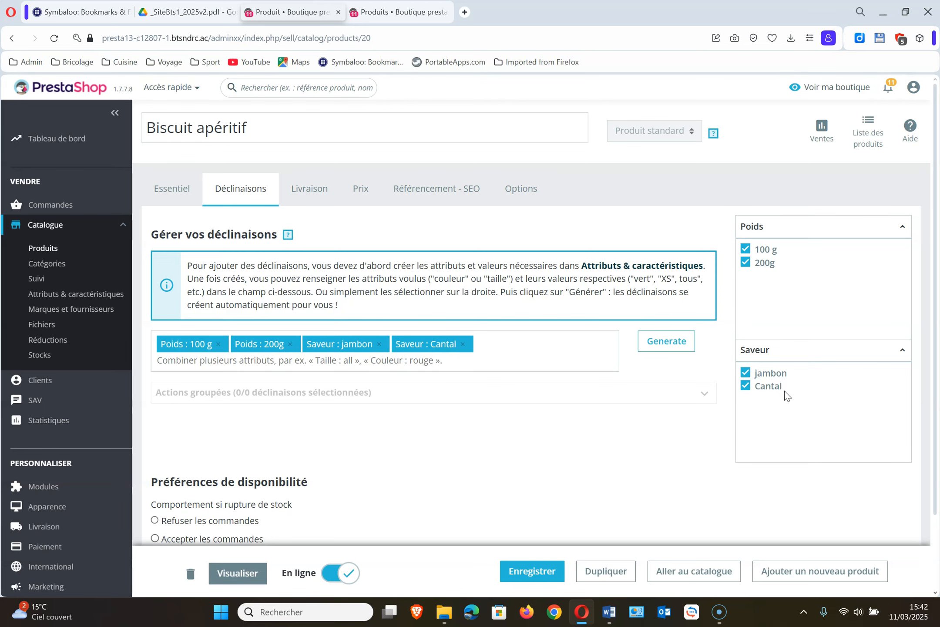
left_click(663, 342)
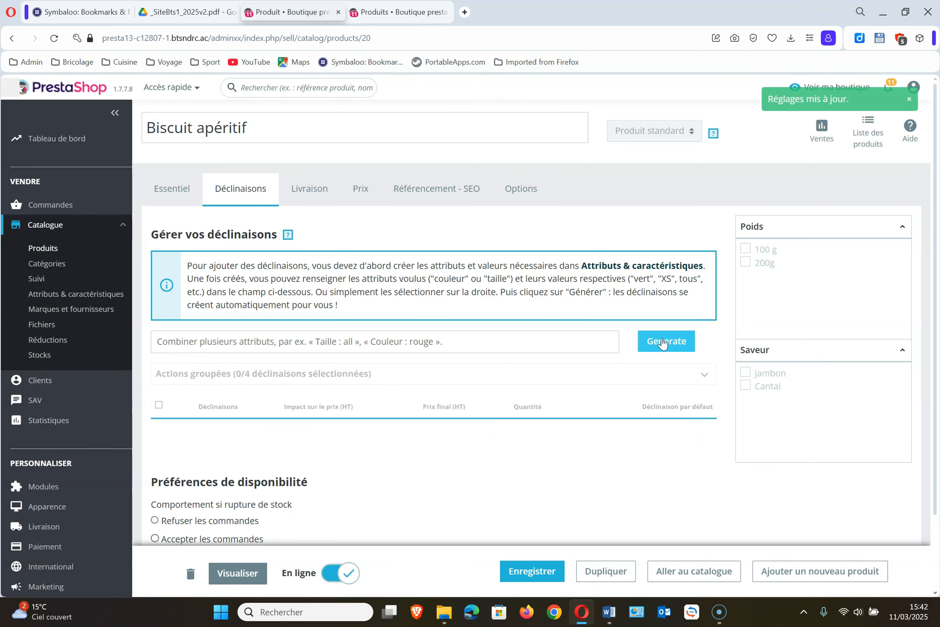
Apply a tax-included price impact of 23 € to both 200g variations, jambon and Cantal, as a grouped action and save it
scroll(564, 385, "down", 3)
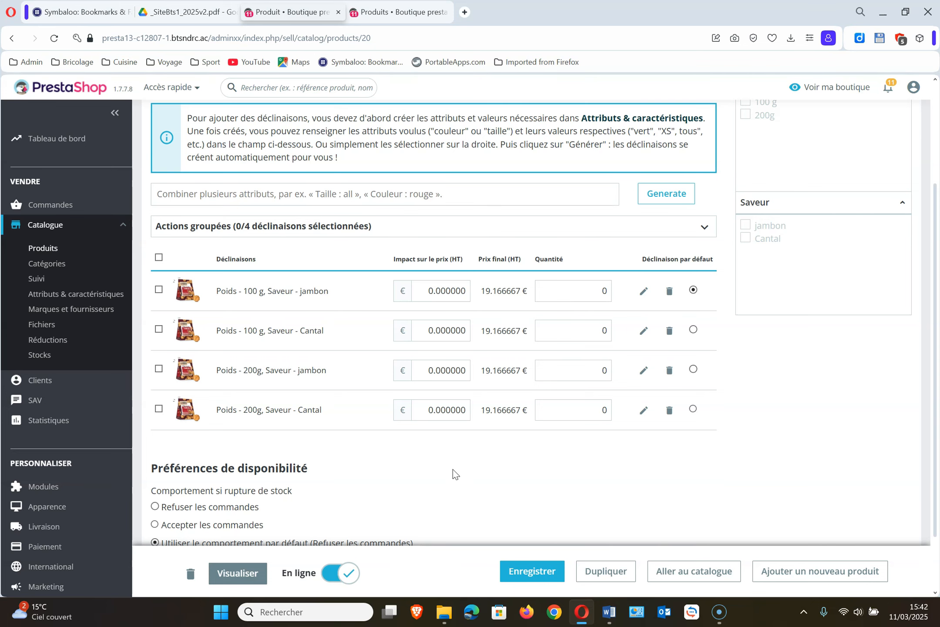
scroll(453, 473, "up", 2)
scroll(452, 473, "down", 3)
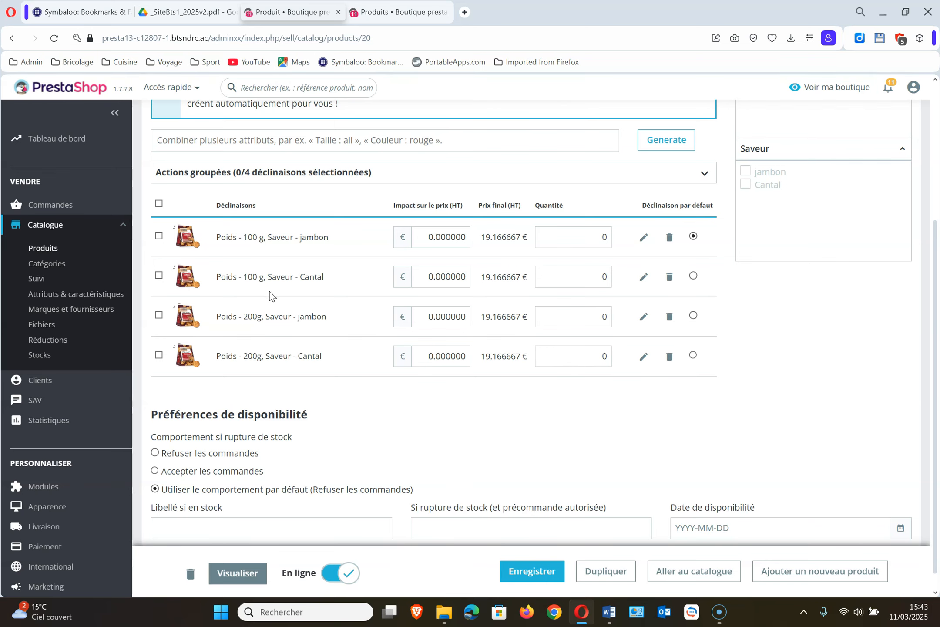
left_click(159, 316)
scroll(199, 385, "down", 3)
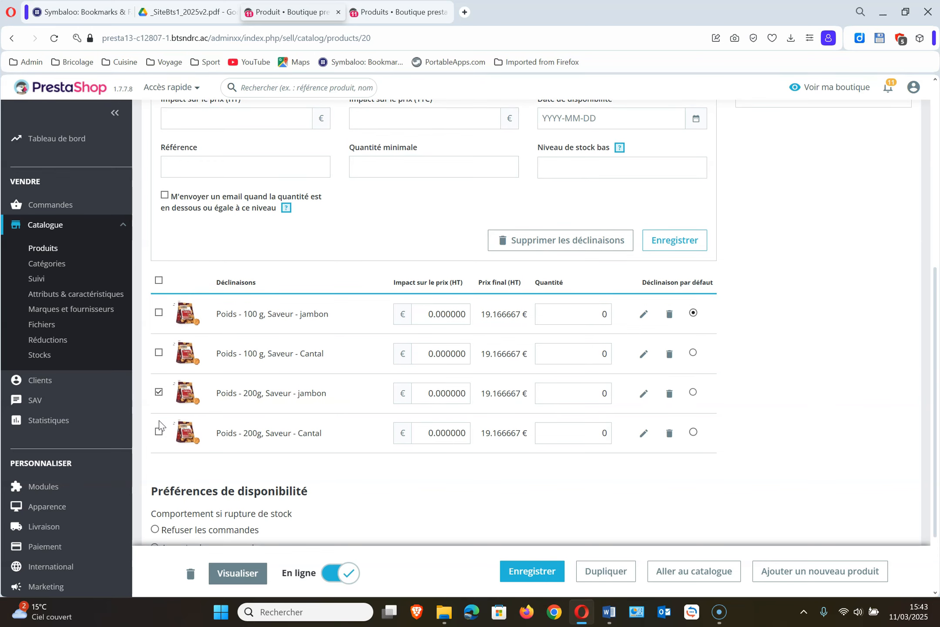
left_click(159, 432)
scroll(371, 229, "up", 1)
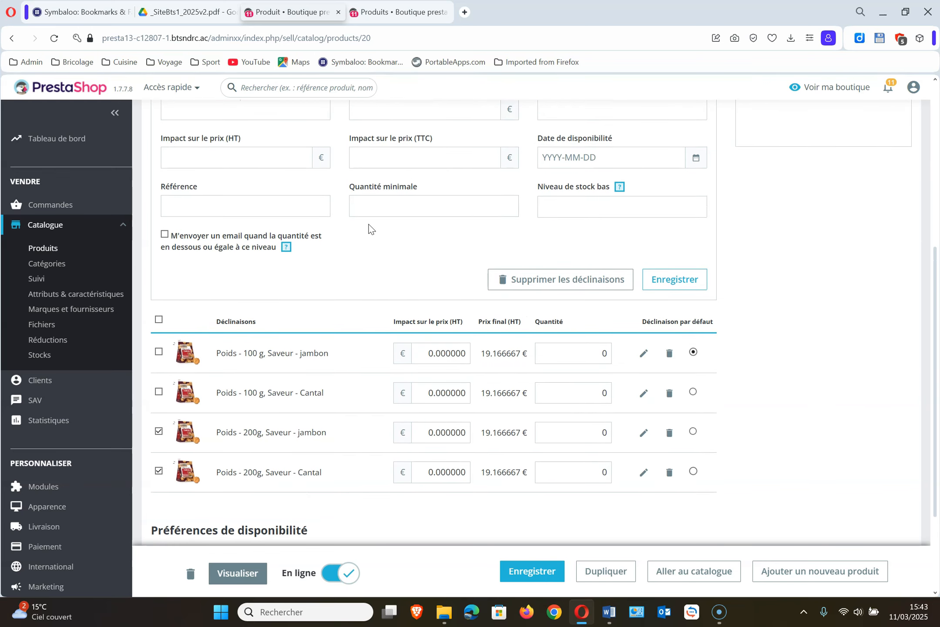
scroll(371, 228, "up", 2)
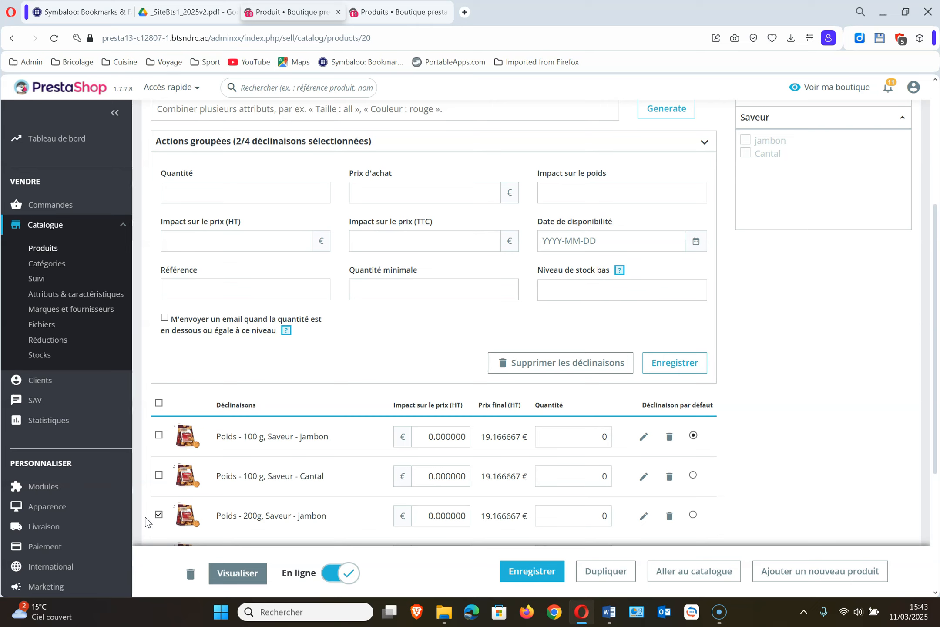
left_click(160, 515)
left_click(699, 145)
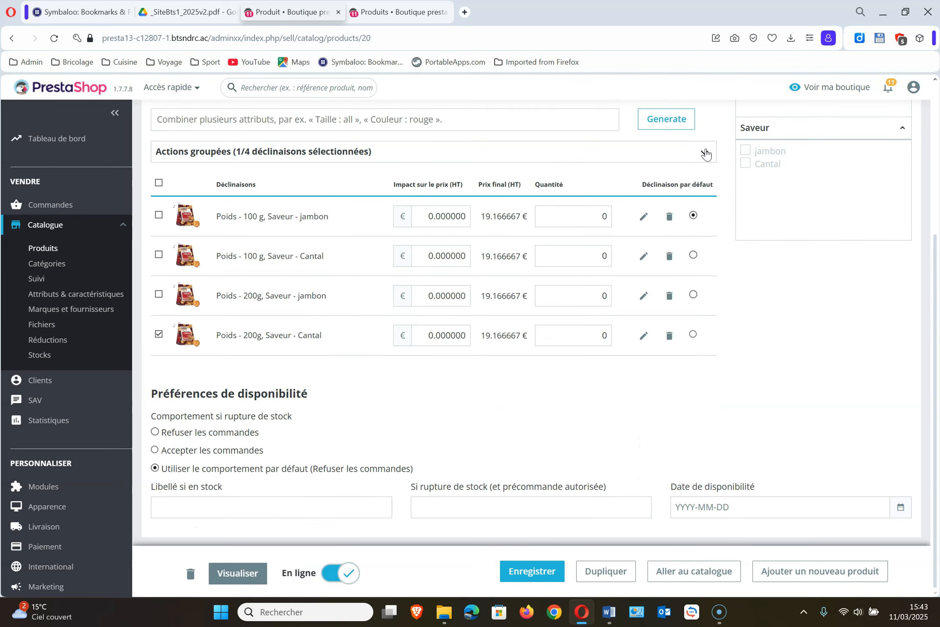
left_click(159, 294)
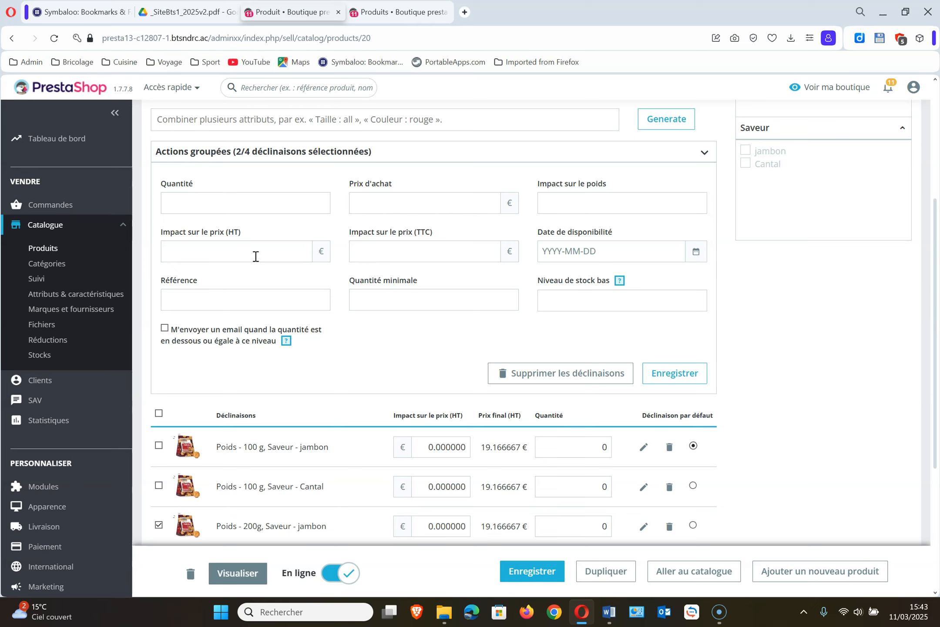
left_click(400, 255)
type("23")
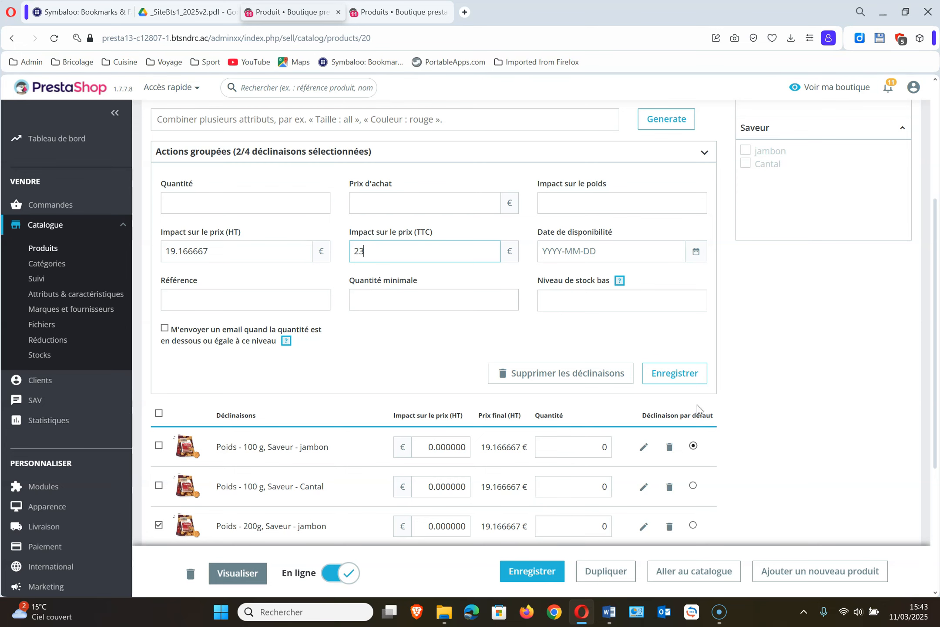
left_click(681, 375)
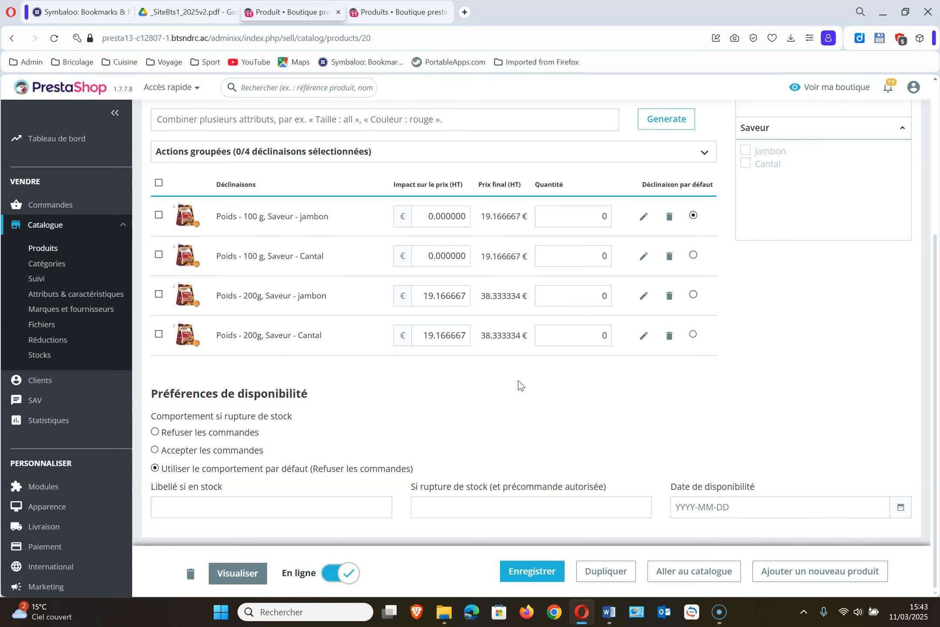
Set the quantity of all four variations to 23 as a grouped action and save the product
scroll(520, 385, "up", 5)
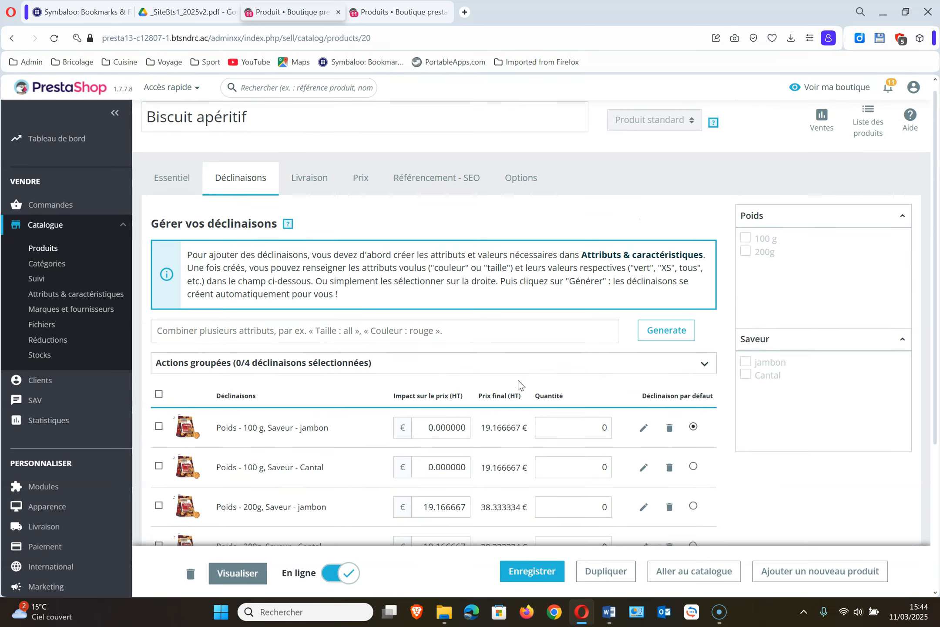
scroll(519, 383, "down", 4)
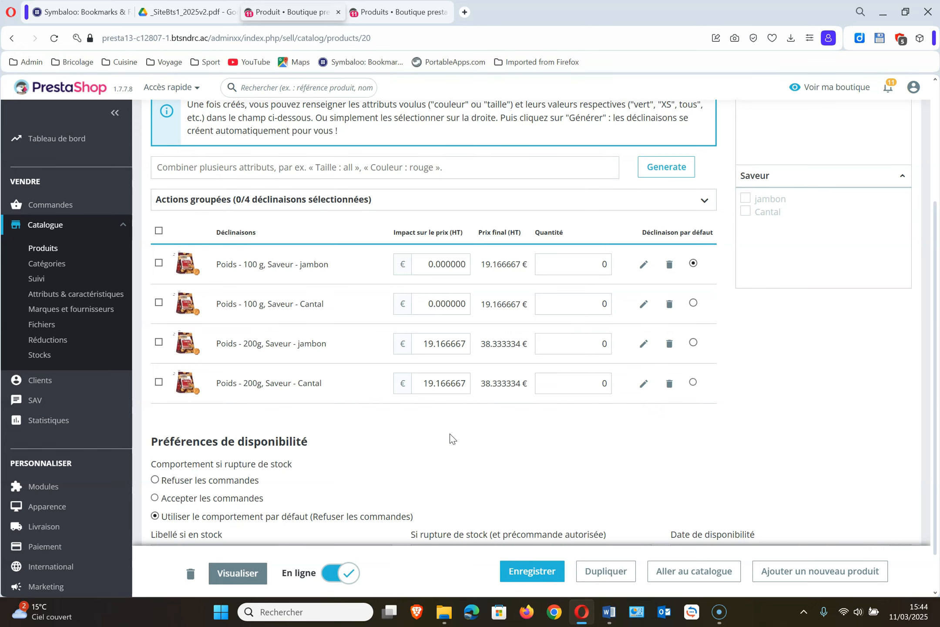
left_click(159, 383)
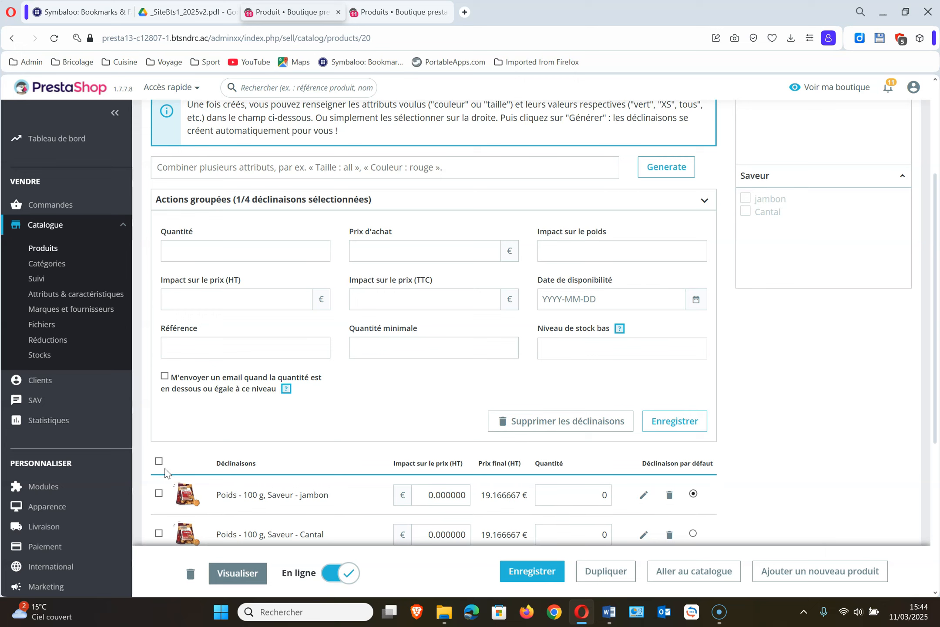
left_click(224, 253)
type("23")
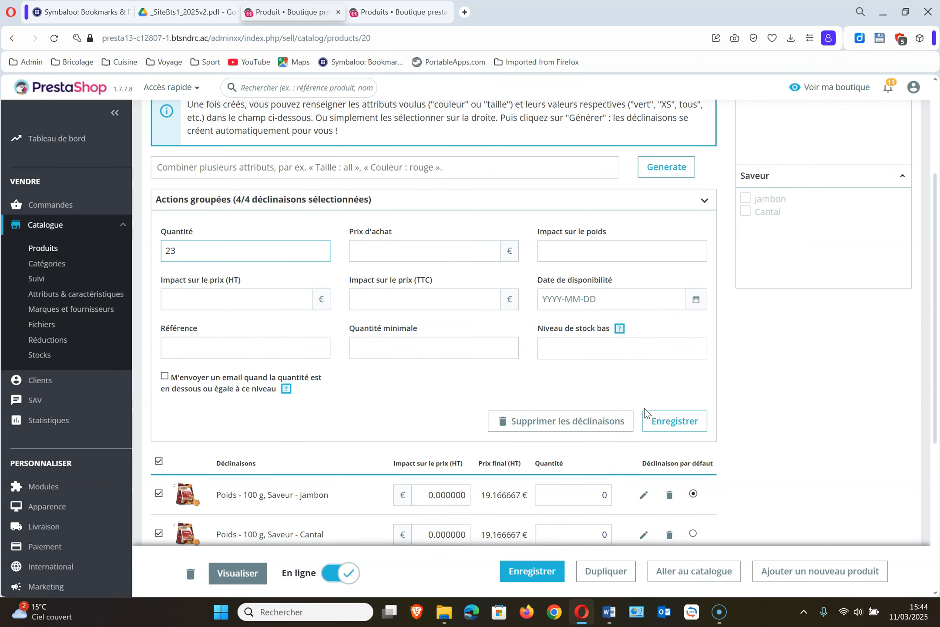
left_click(674, 420)
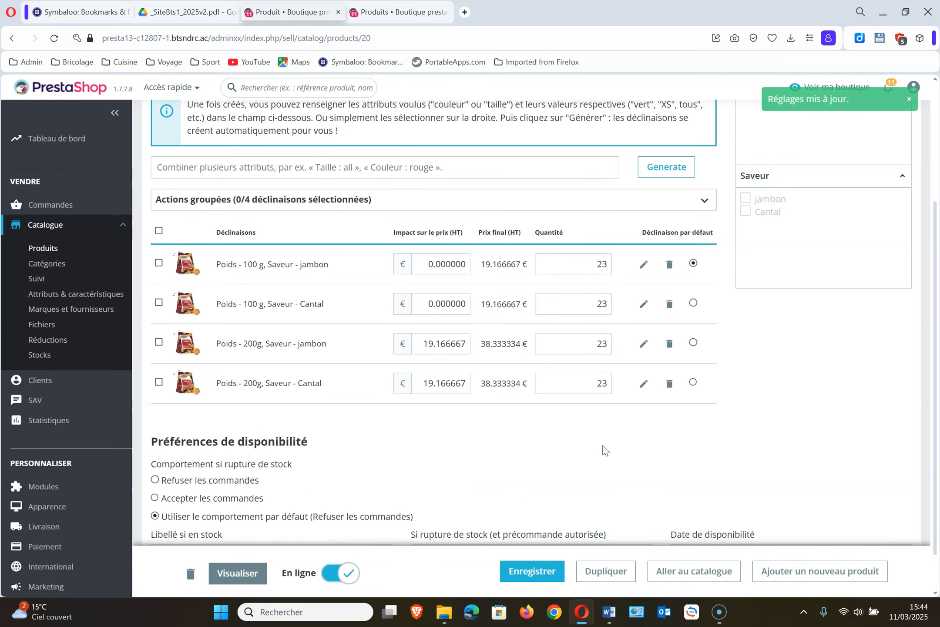
left_click(527, 570)
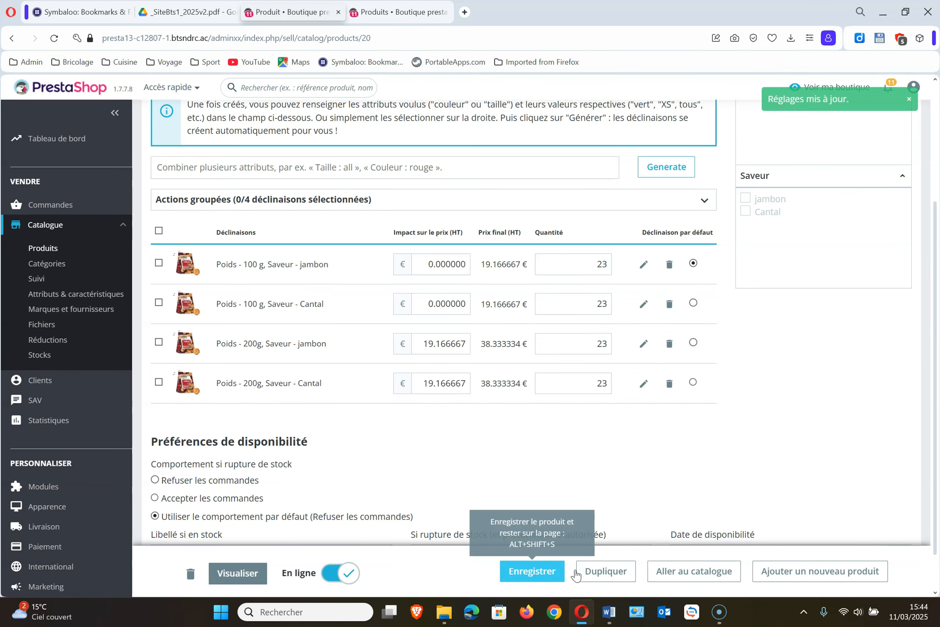
Make the Cantal biscuit picture the cover image in the essential settings and save the product
scroll(792, 357, "up", 4)
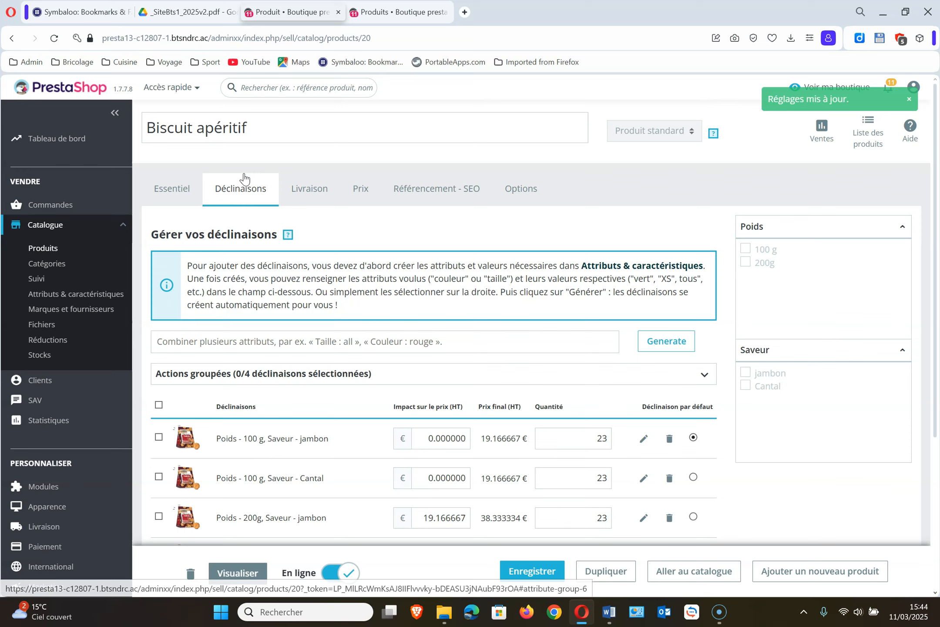
left_click(185, 189)
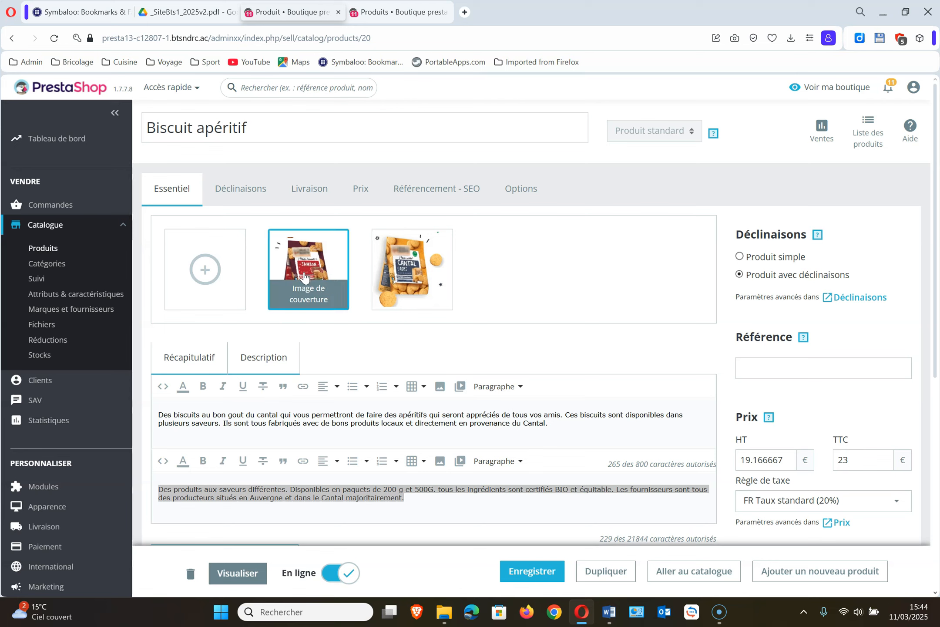
left_click(405, 270)
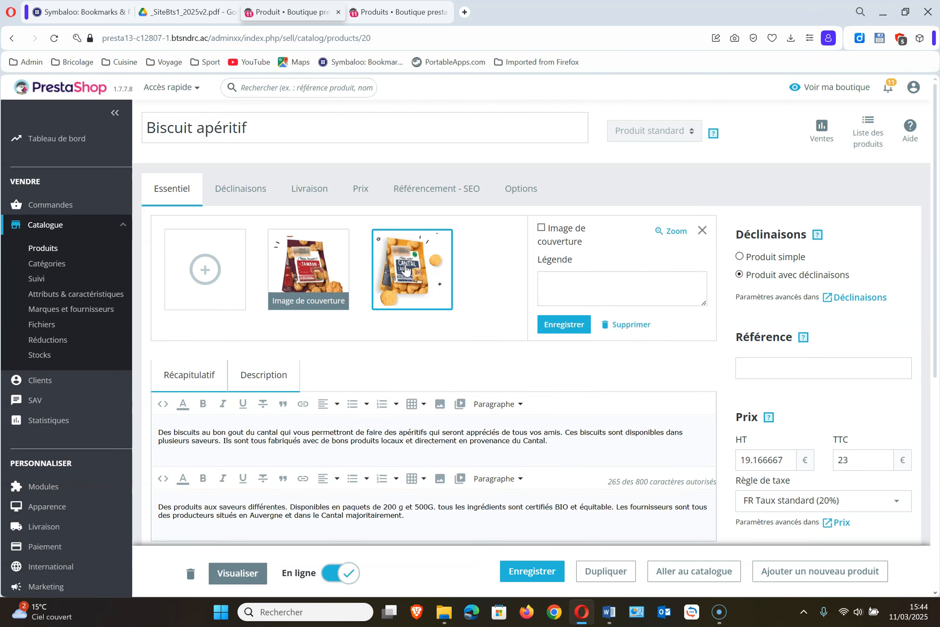
left_click(541, 229)
left_click(580, 326)
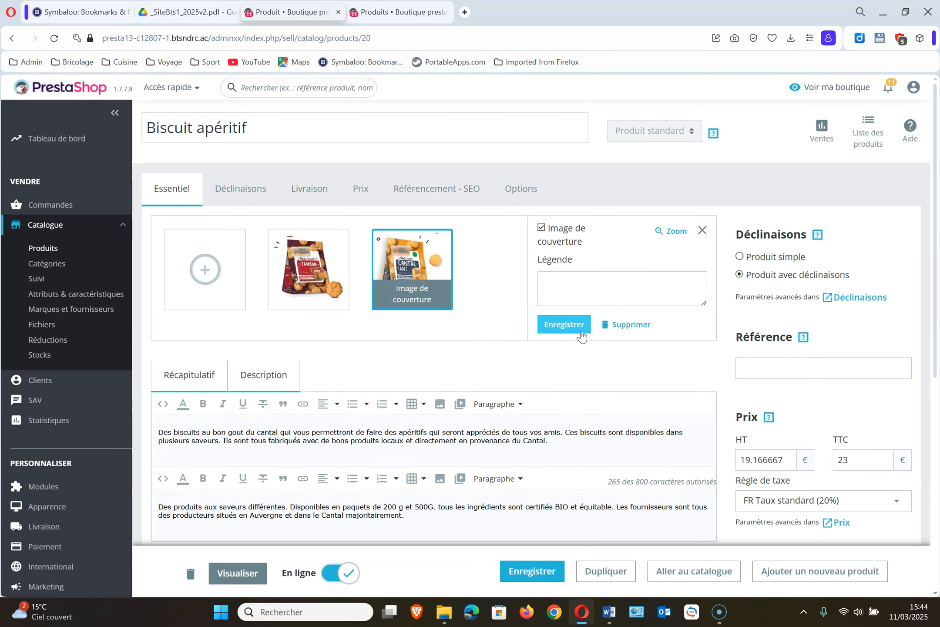
left_click(545, 572)
left_click(546, 573)
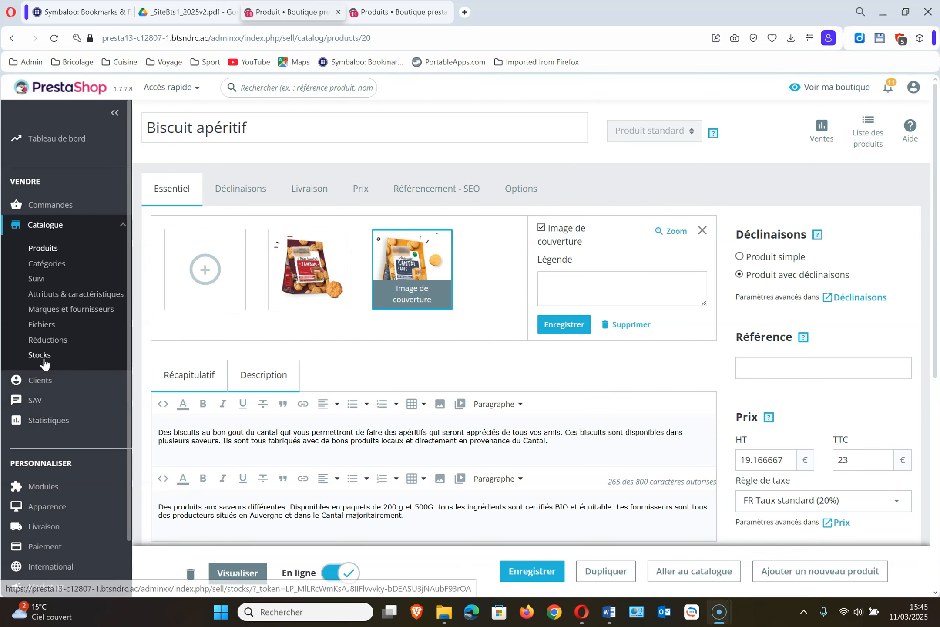
Create a new cart rule in the discounts section, named "réduction code", with the code CODEREDUC
left_click(51, 342)
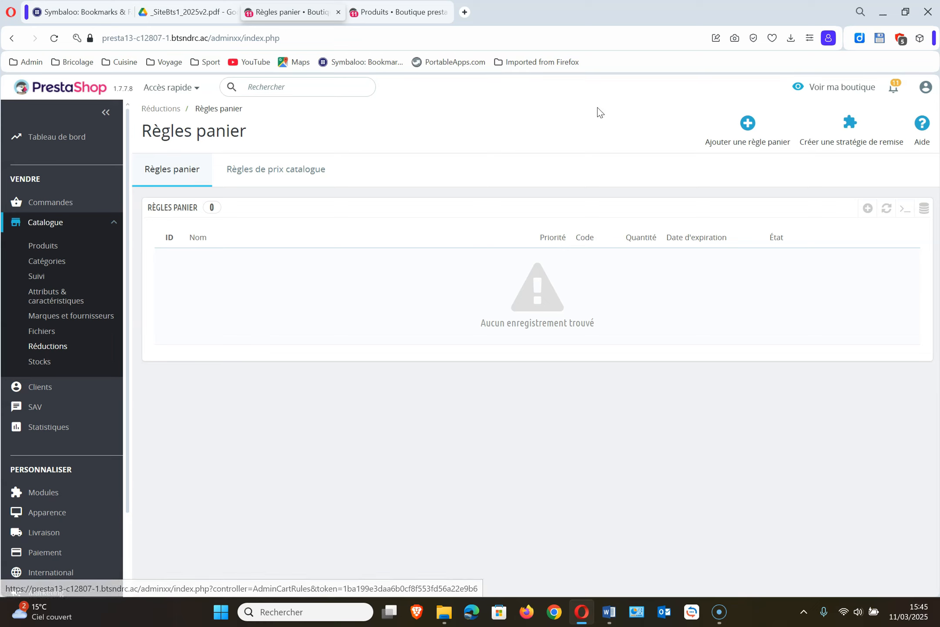
left_click(748, 127)
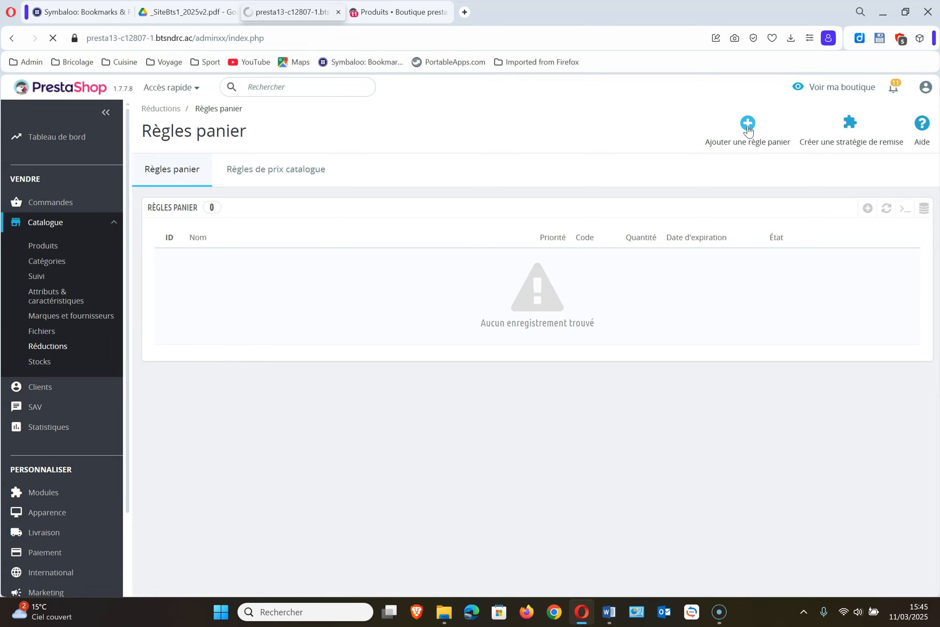
left_click(384, 271)
type("reduction")
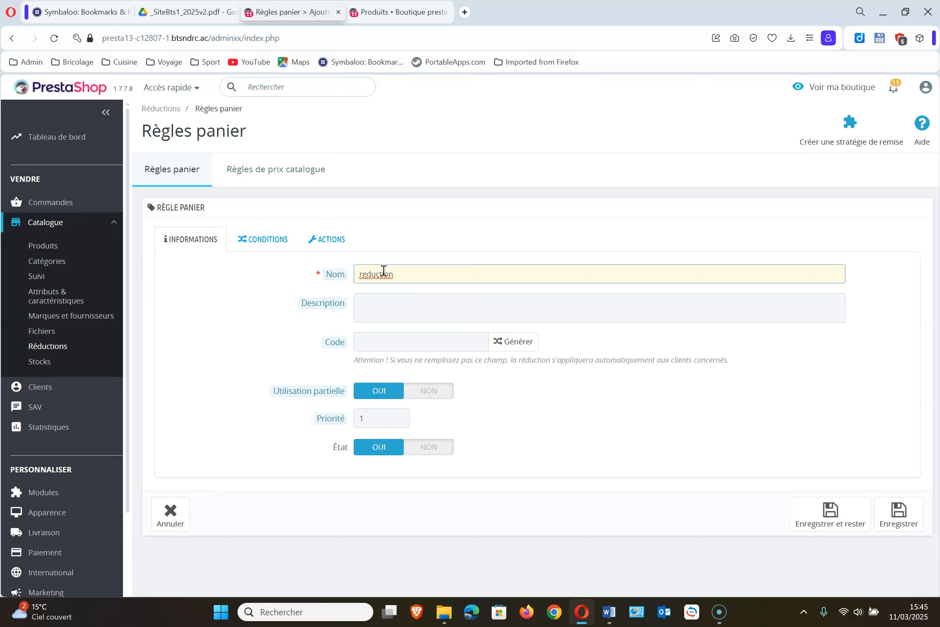
type(" code")
right_click(380, 274)
left_click(401, 291)
left_click(404, 348)
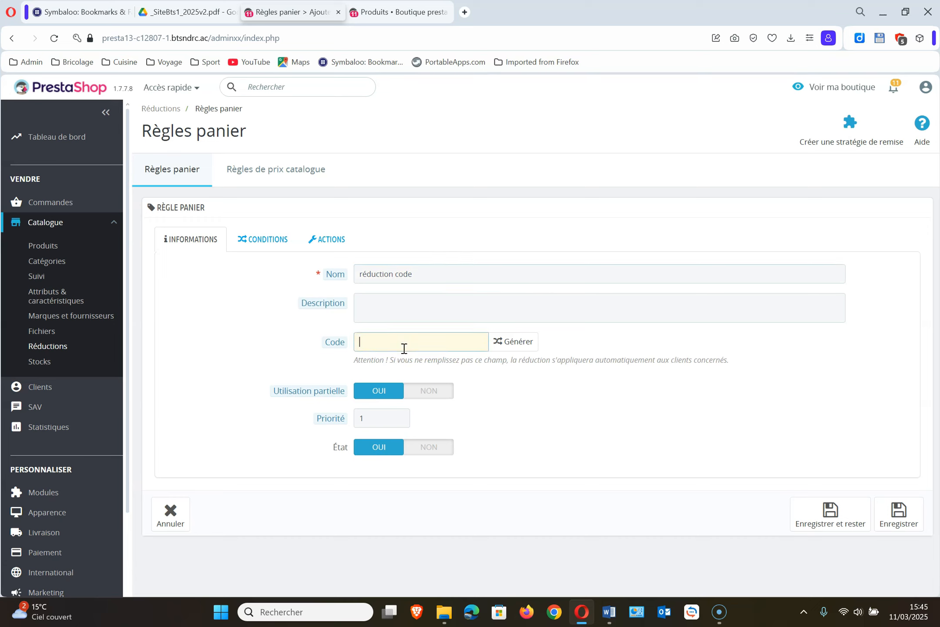
type("CODE")
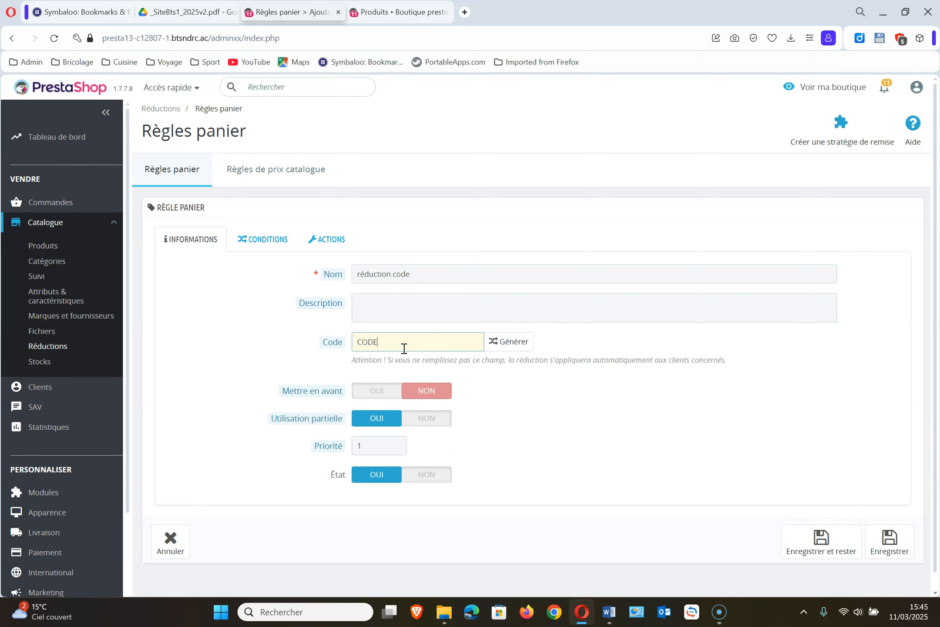
type("REDUC")
left_click(273, 240)
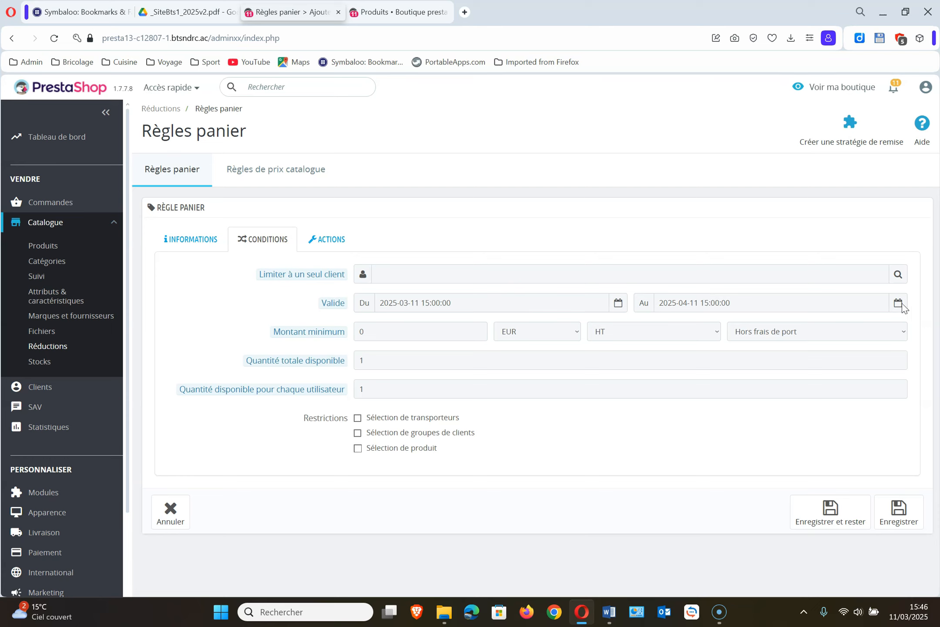
left_click(861, 304)
left_click(787, 325)
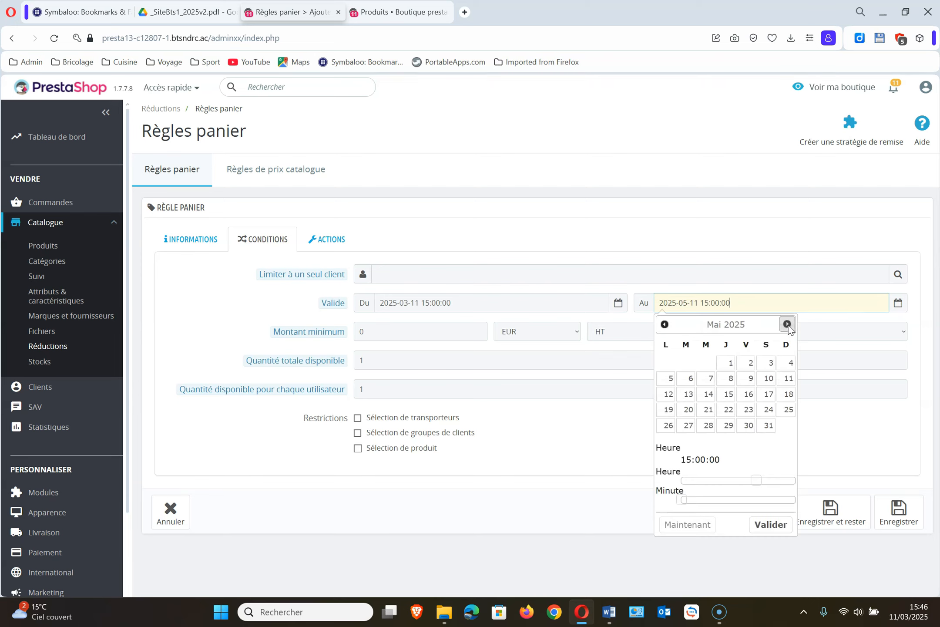
left_click(786, 324)
left_click(787, 426)
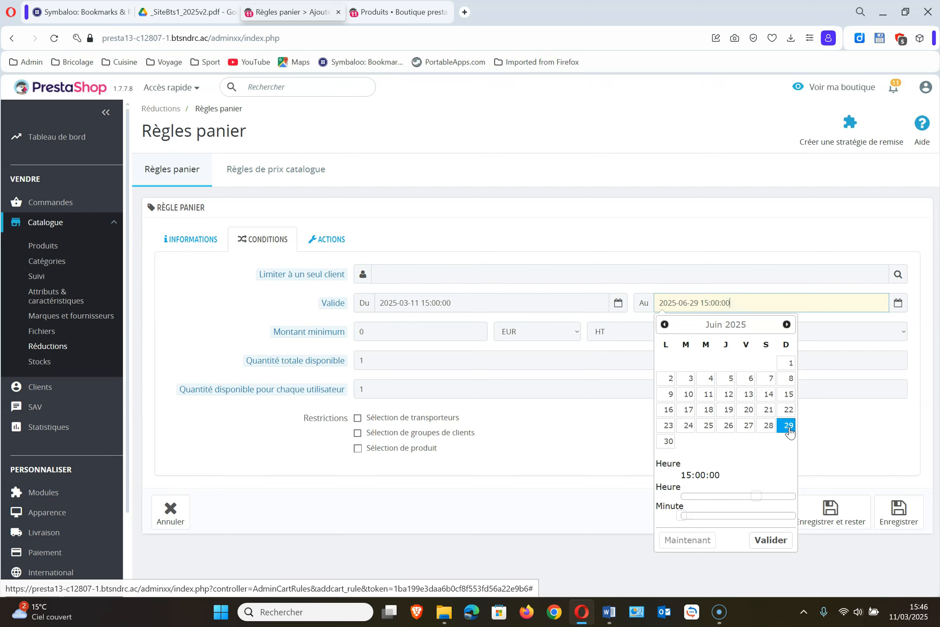
left_click(778, 549)
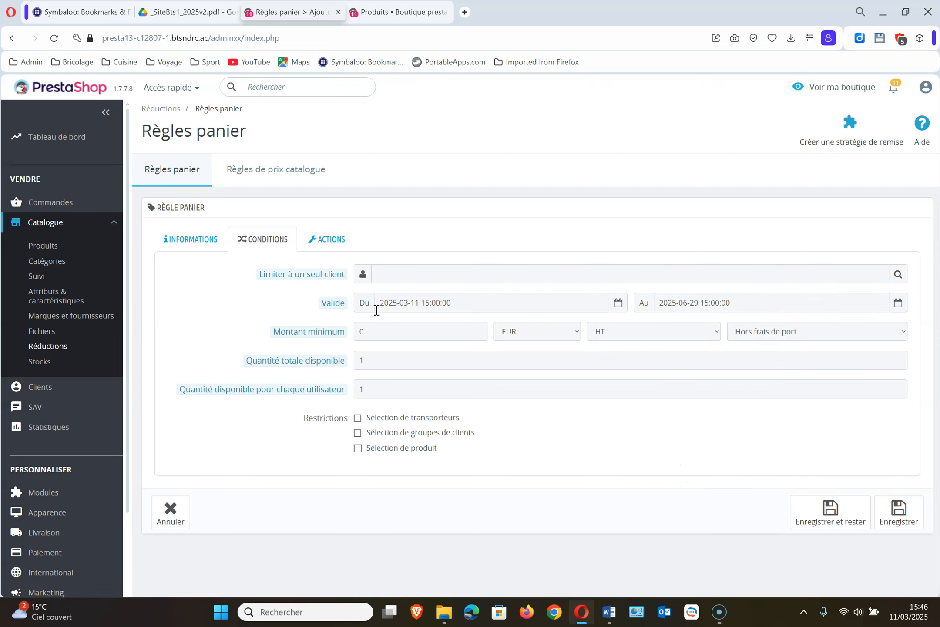
Set the cart rule's minimum amount to 200 EUR and its total available quantity to 400
left_click(386, 334)
type("200")
left_click(373, 361)
key("BackSpace")
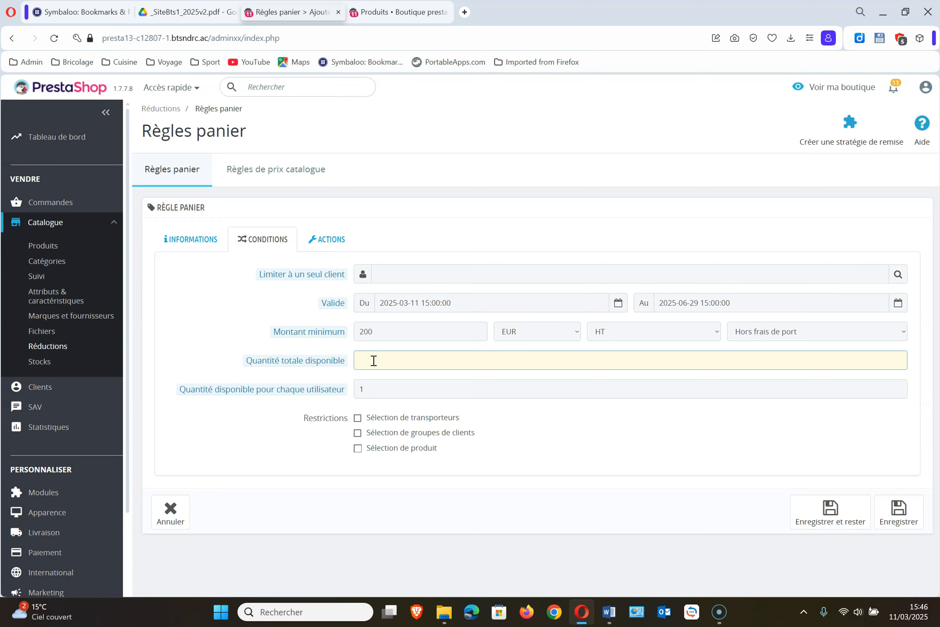
type("400")
left_click(609, 437)
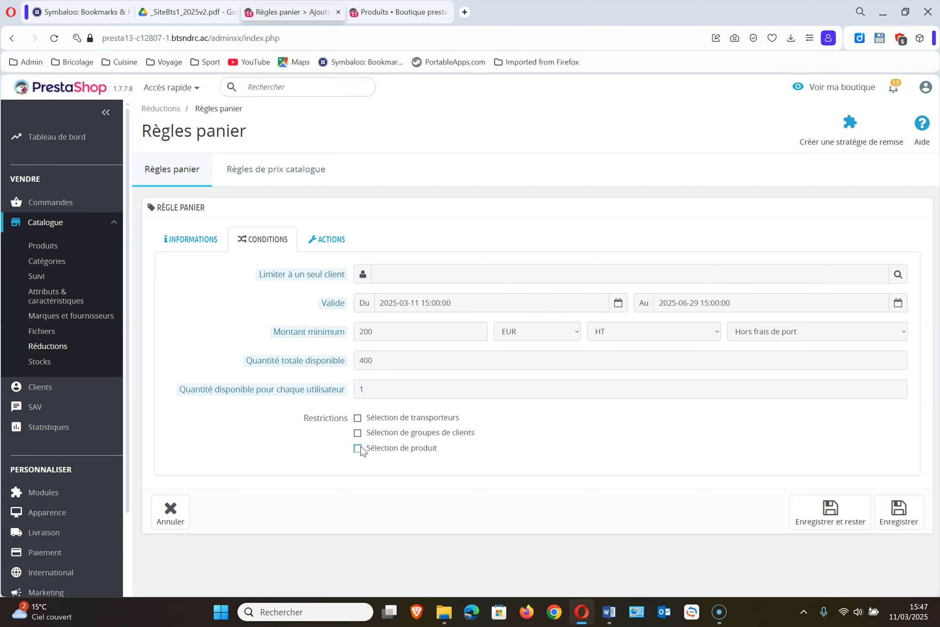
Restrict the cart rule with a product selection that requires 2 products in the cart
left_click(358, 448)
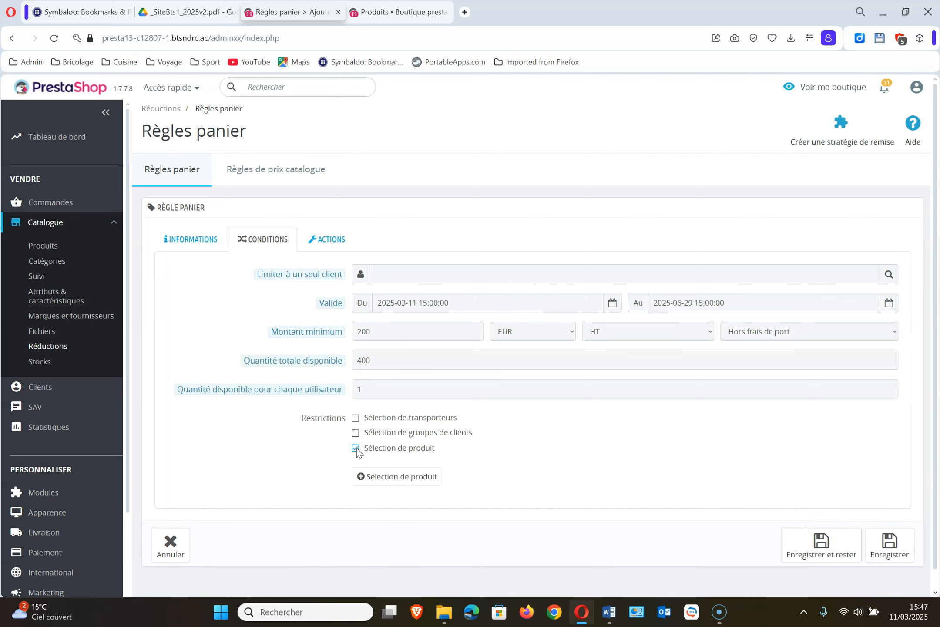
left_click(394, 478)
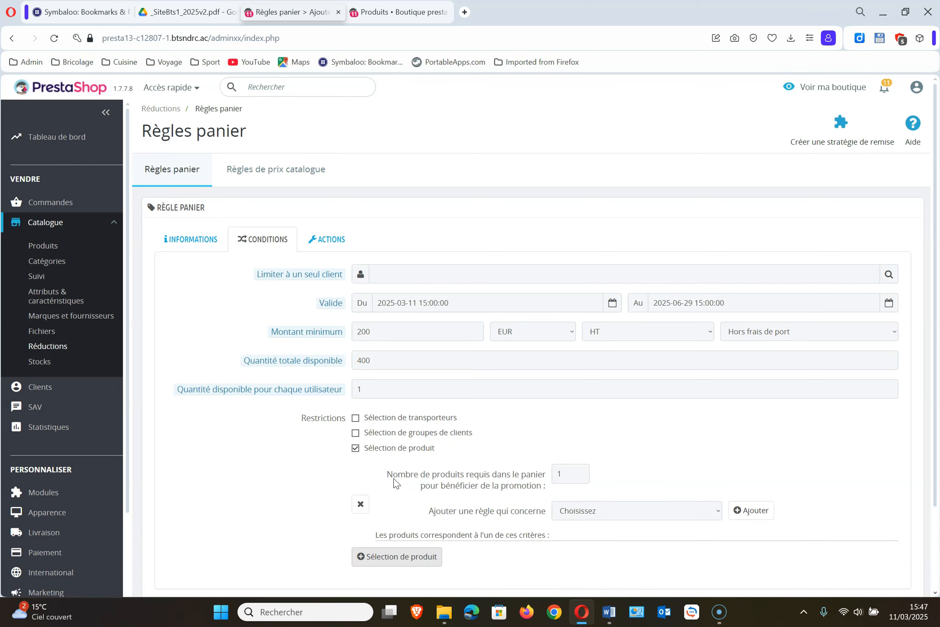
scroll(723, 425, "down", 2)
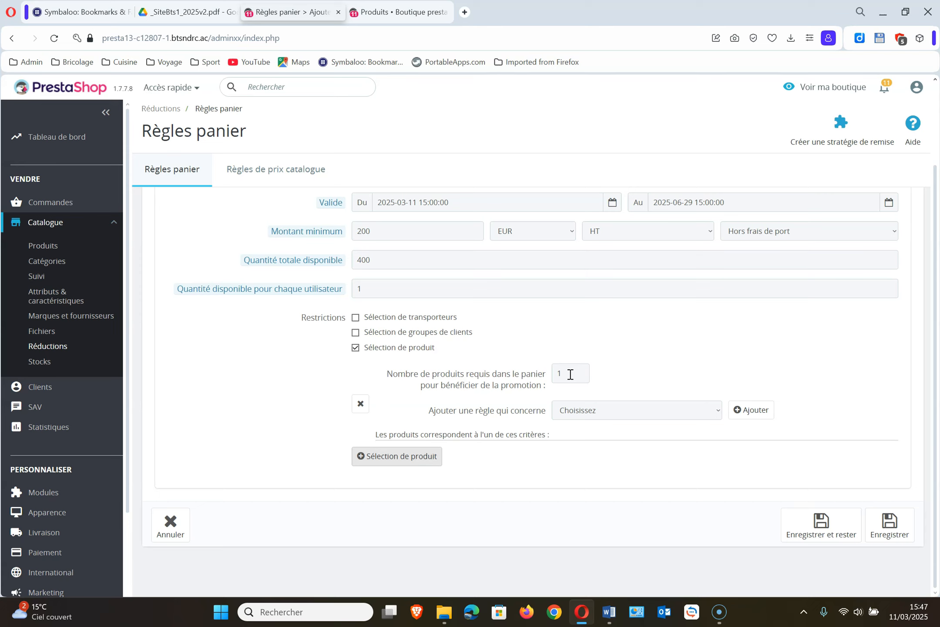
left_click(571, 374)
type("2")
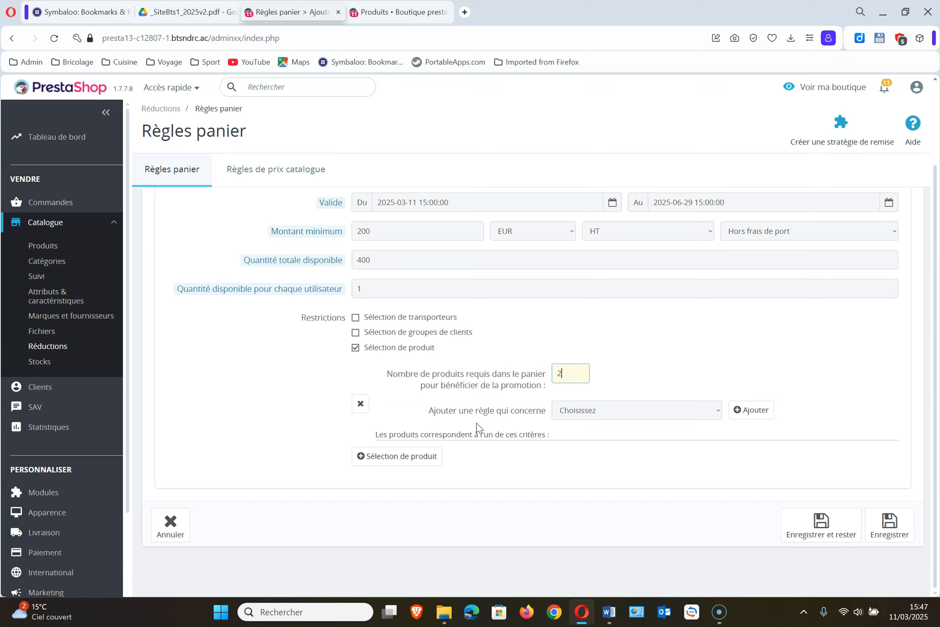
Add a category criterion to the product selection and assign the category 3-Biscuits sucrés to it
left_click(715, 413)
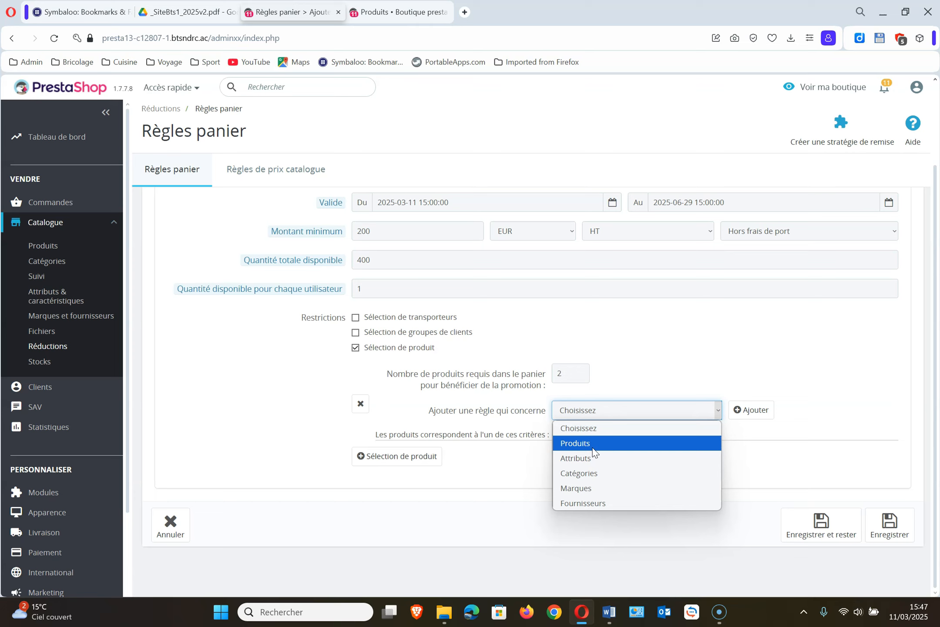
left_click(588, 472)
left_click(742, 411)
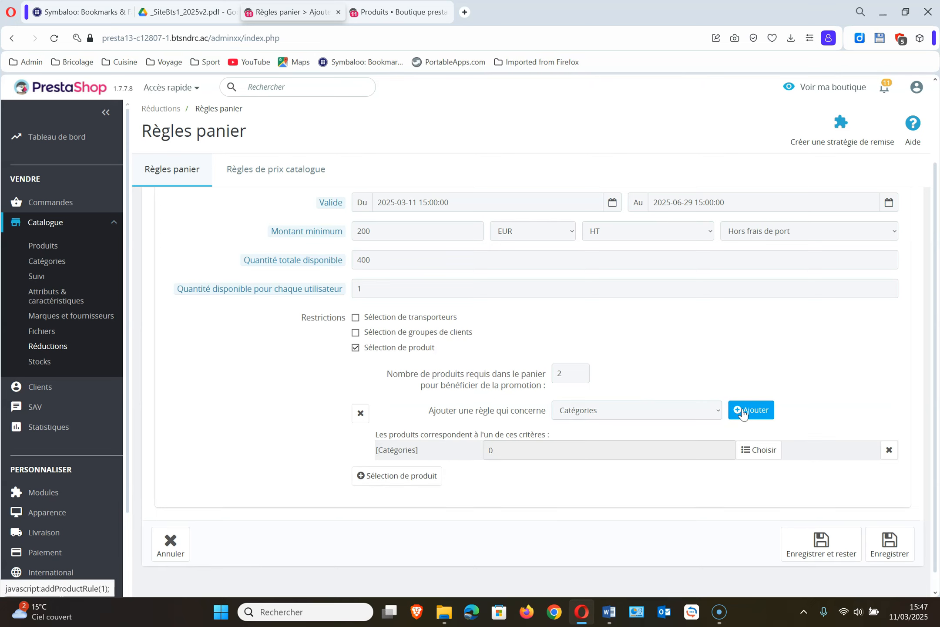
left_click(768, 457)
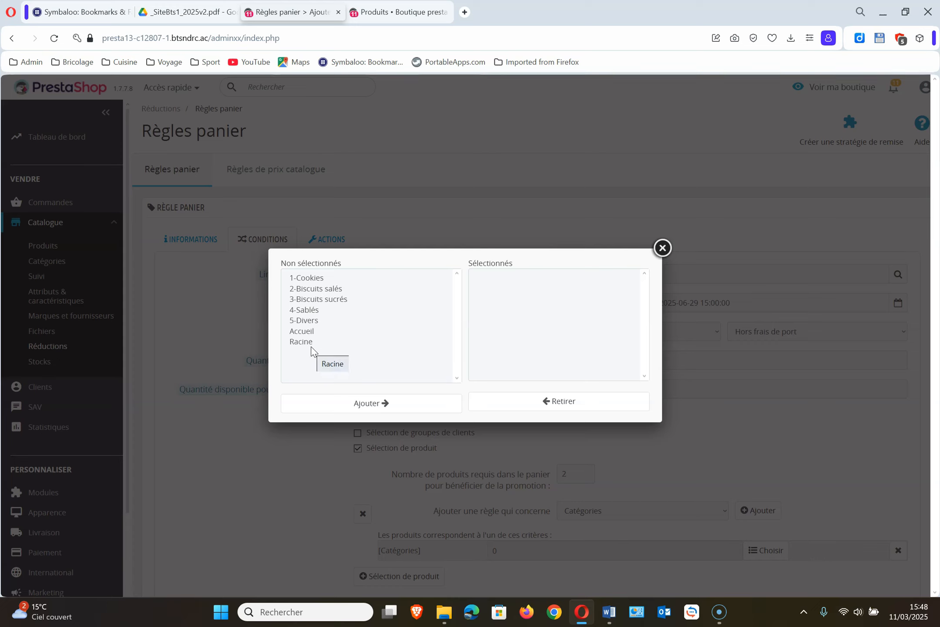
left_click(321, 301)
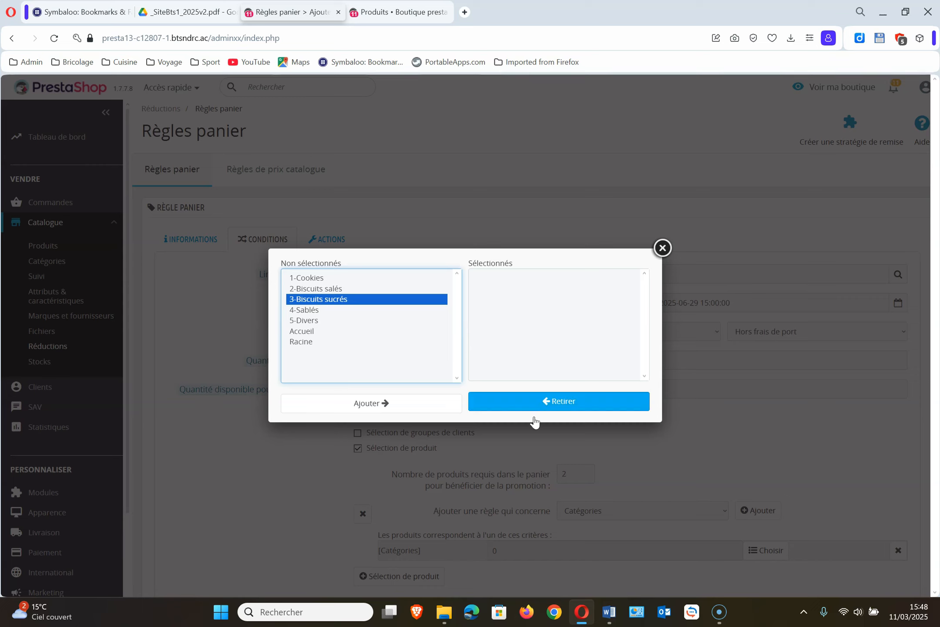
left_click(426, 405)
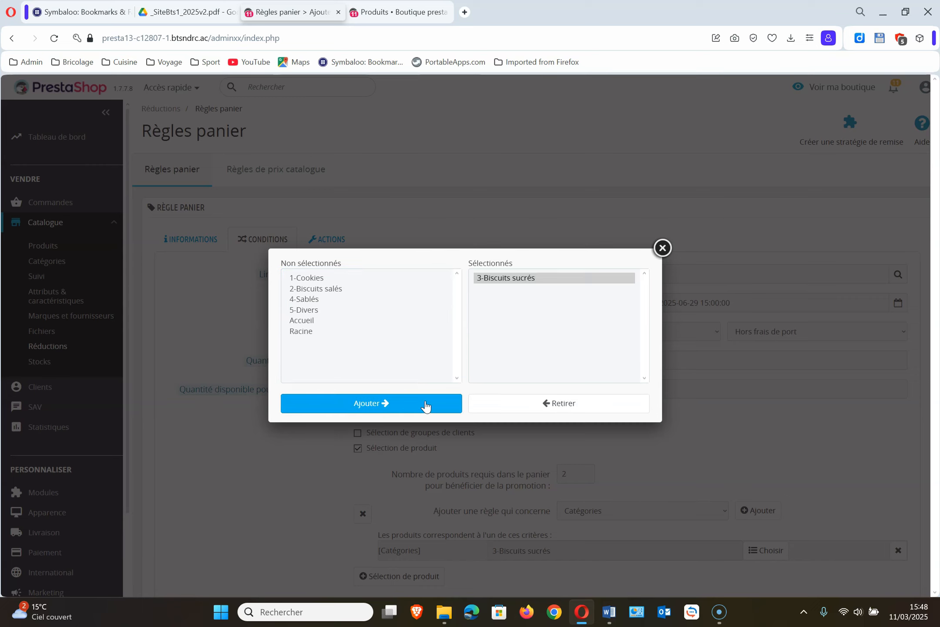
left_click(661, 247)
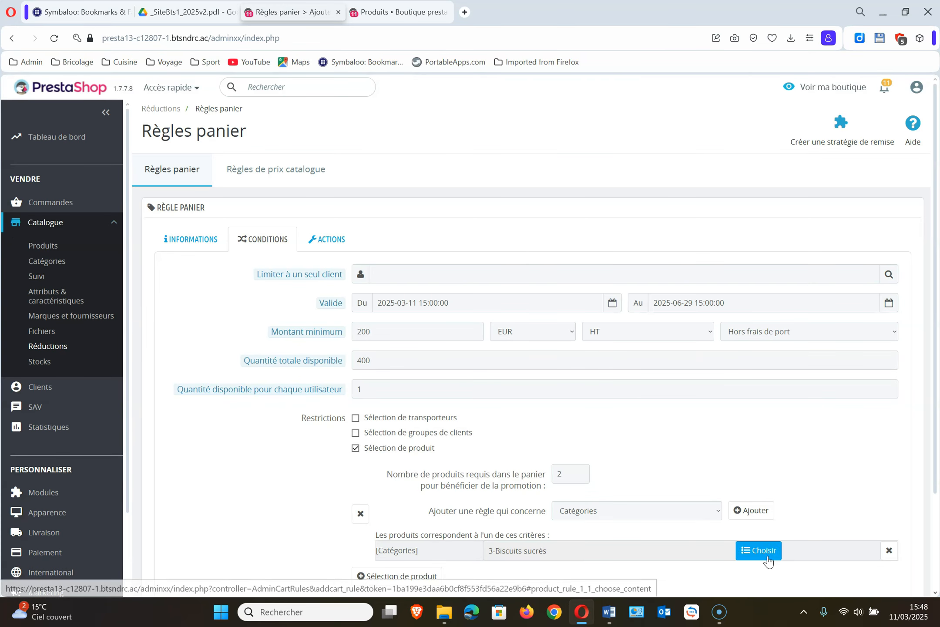
Replace the category criterion in the cart rule's product selection with a Produits criterion
left_click(887, 552)
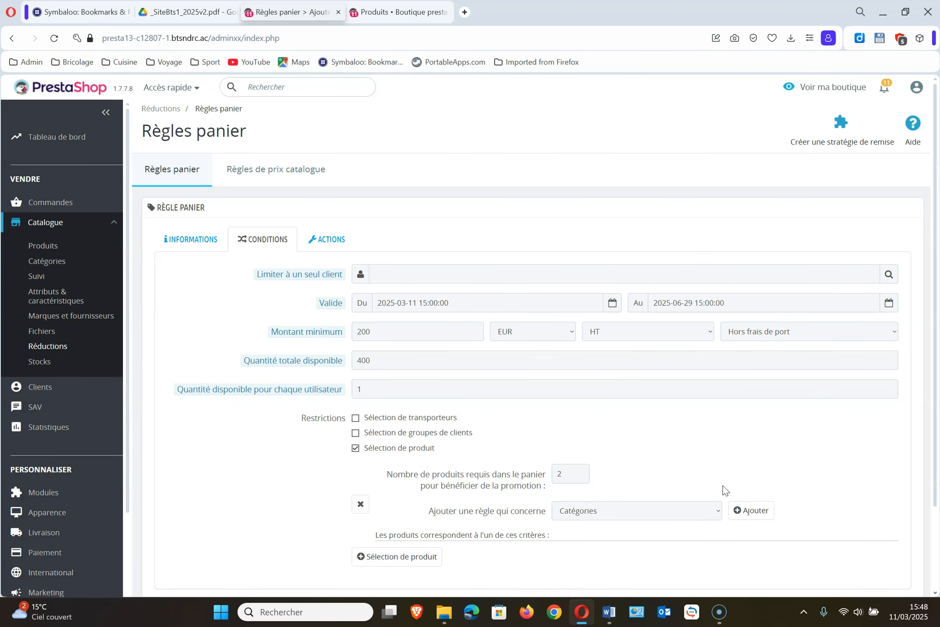
left_click(715, 511)
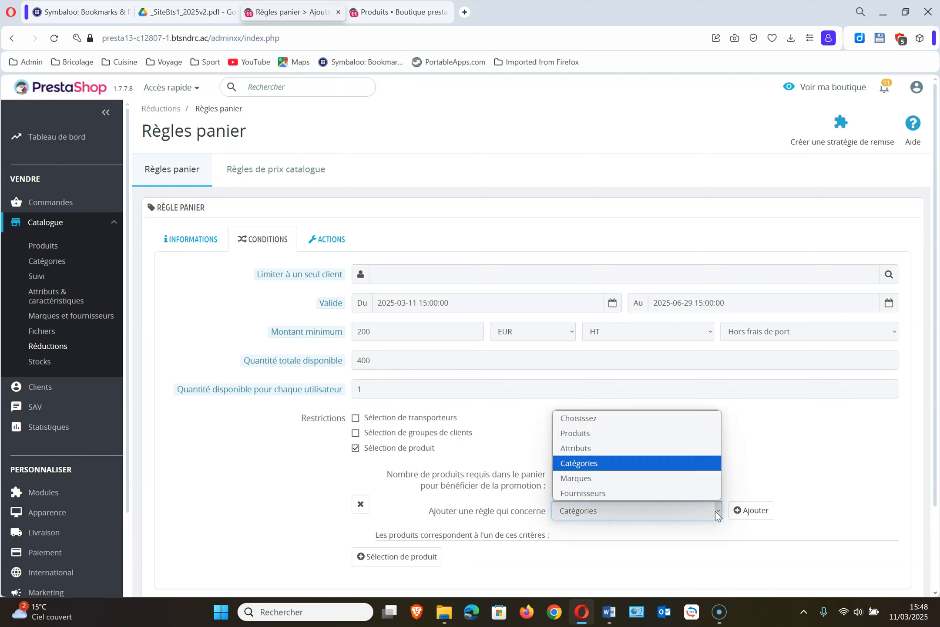
left_click(597, 435)
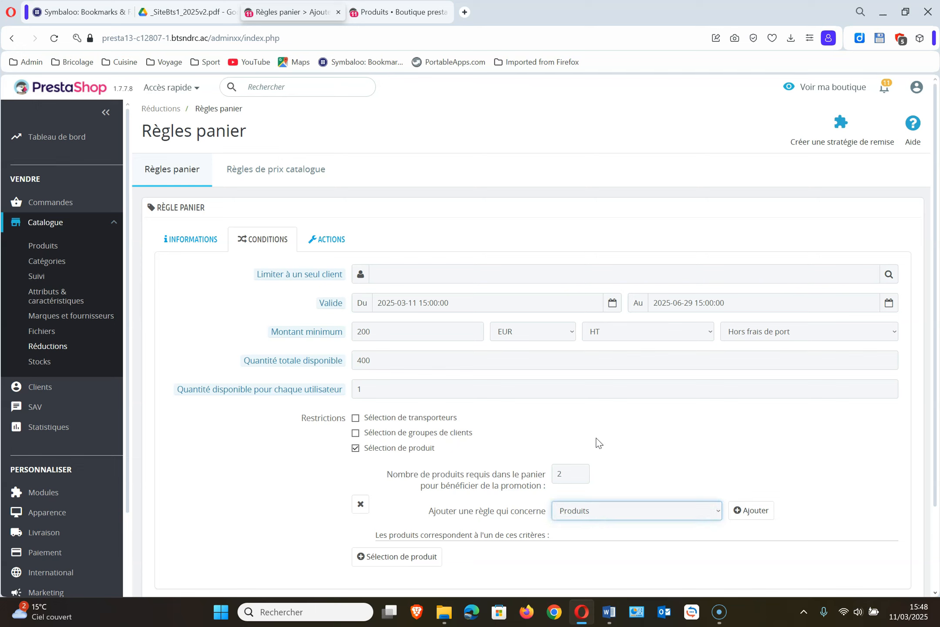
left_click(740, 514)
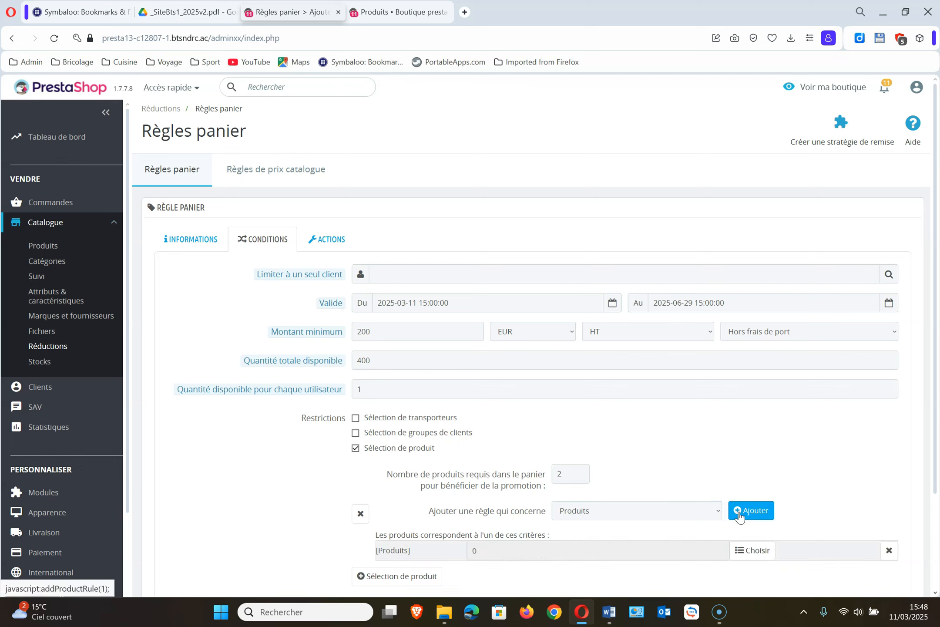
Assign the product f-Cookies finesse to the Produits criterion of the product selection
left_click(747, 552)
left_click(323, 333)
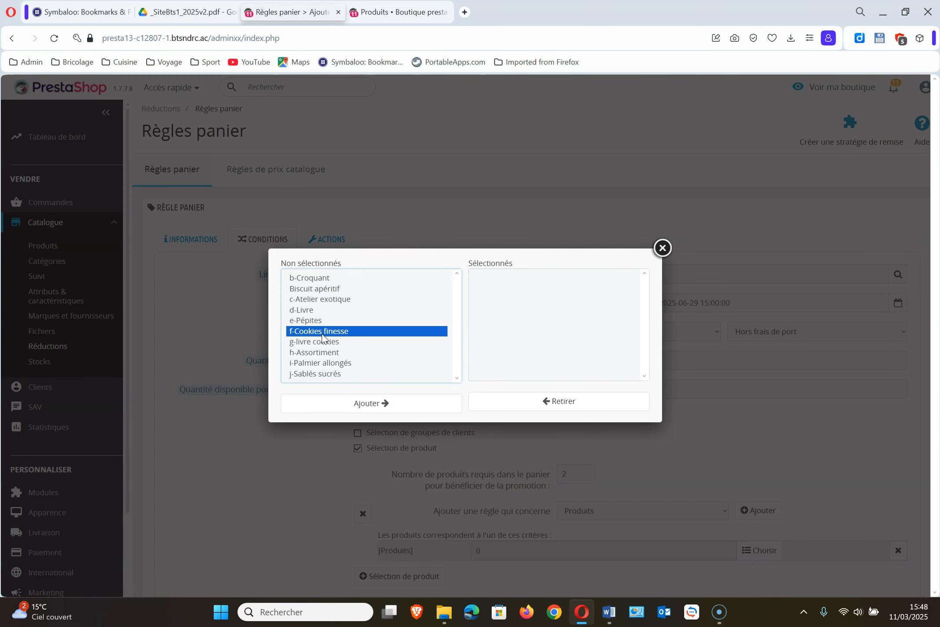
left_click(336, 290)
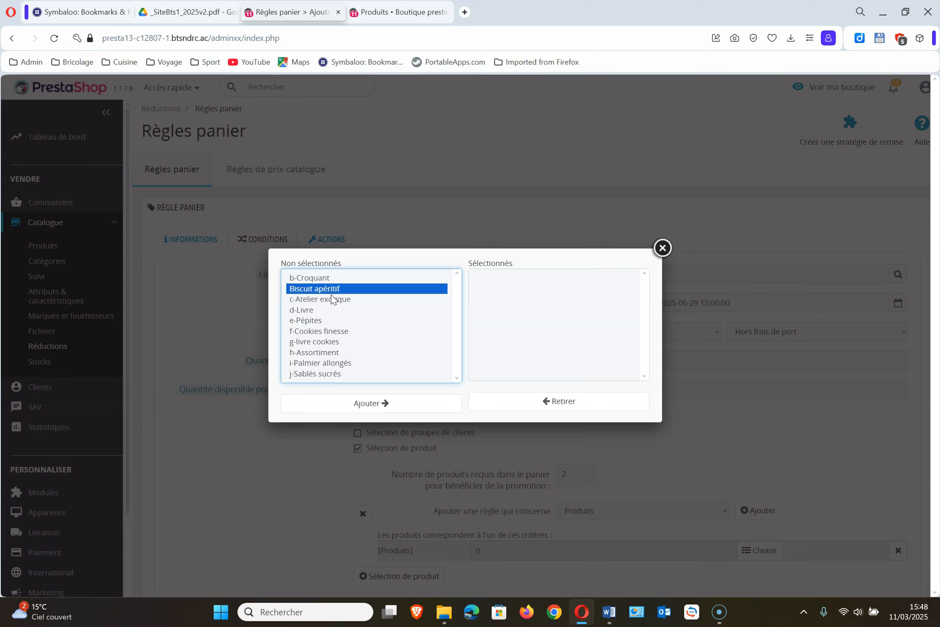
left_click(337, 300)
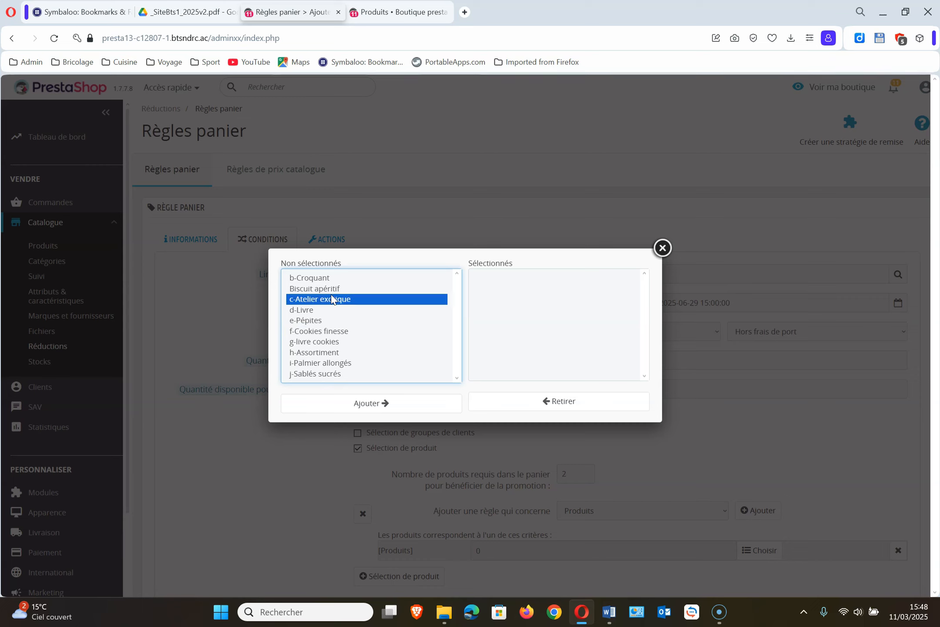
left_click(337, 342)
left_click(331, 332)
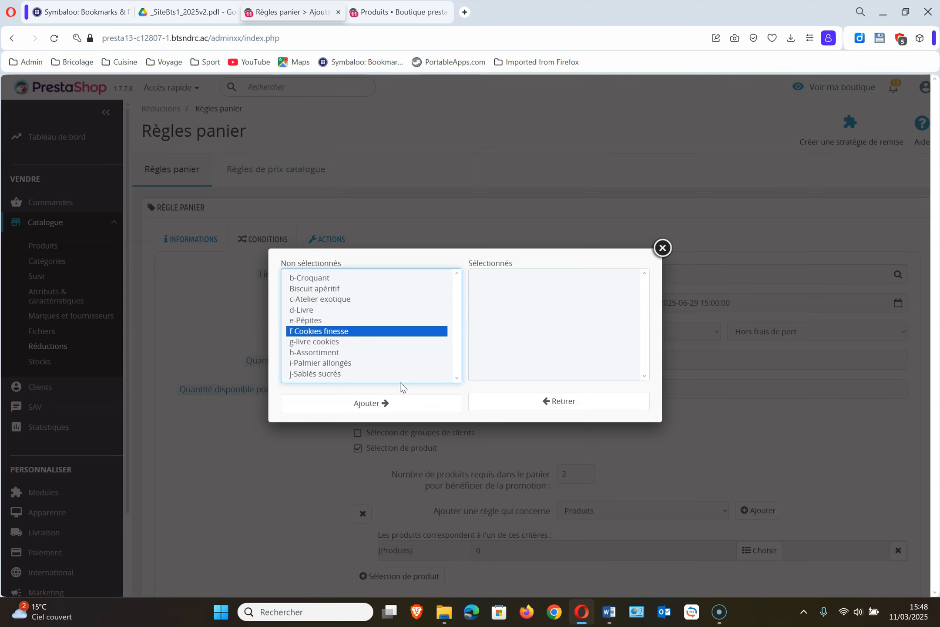
left_click(399, 402)
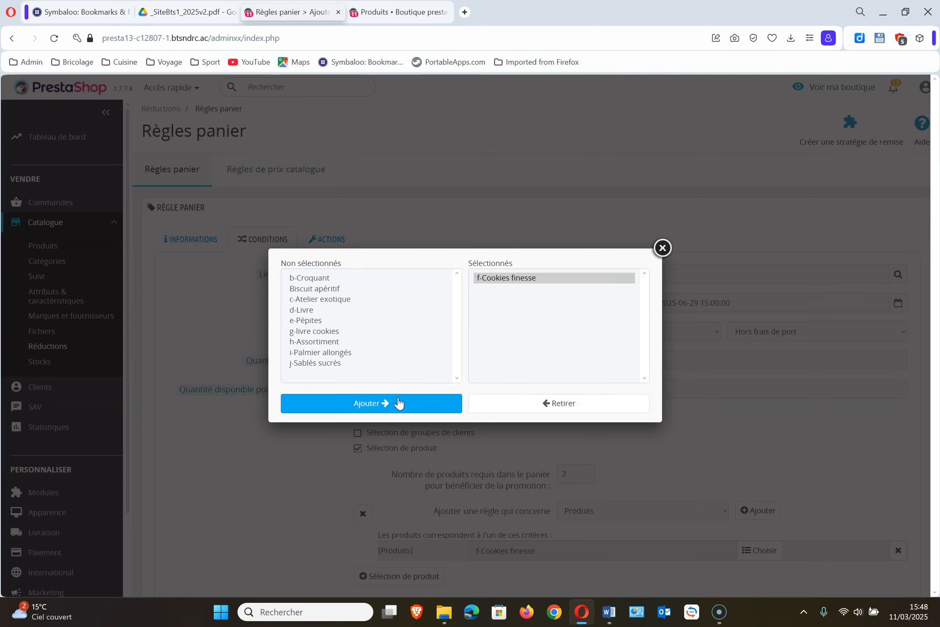
left_click(663, 247)
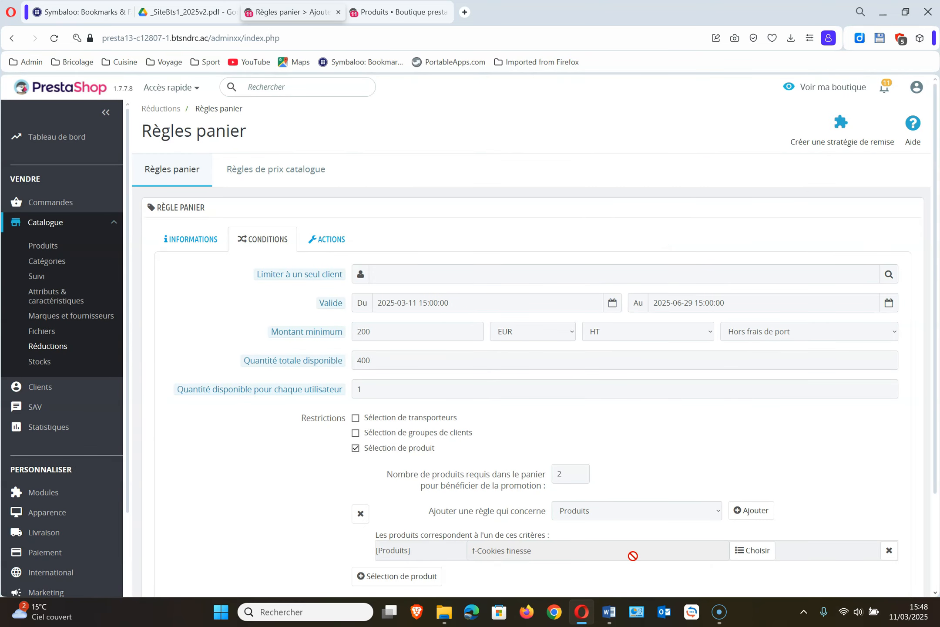
scroll(703, 433, "down", 3)
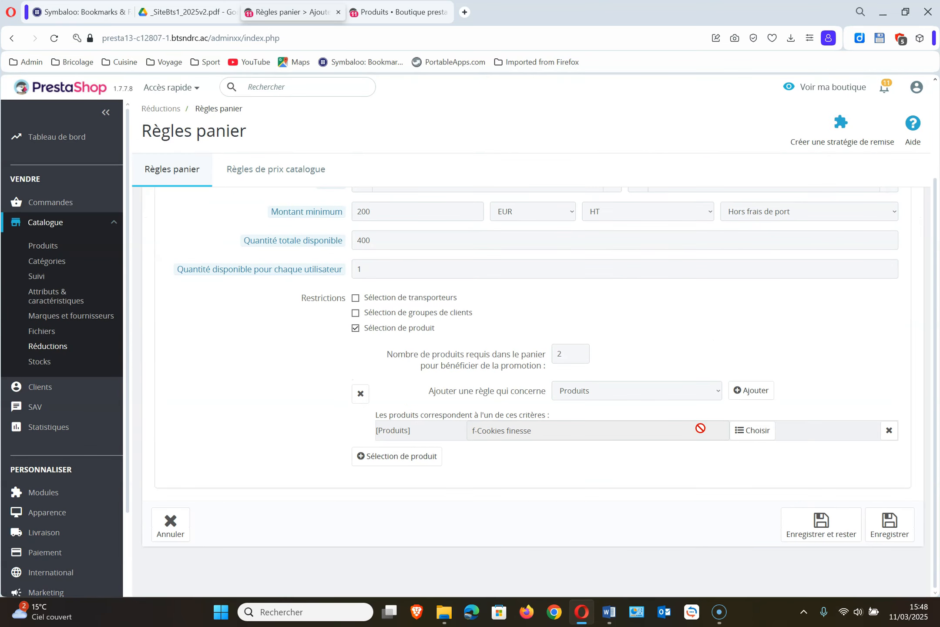
left_click(717, 389)
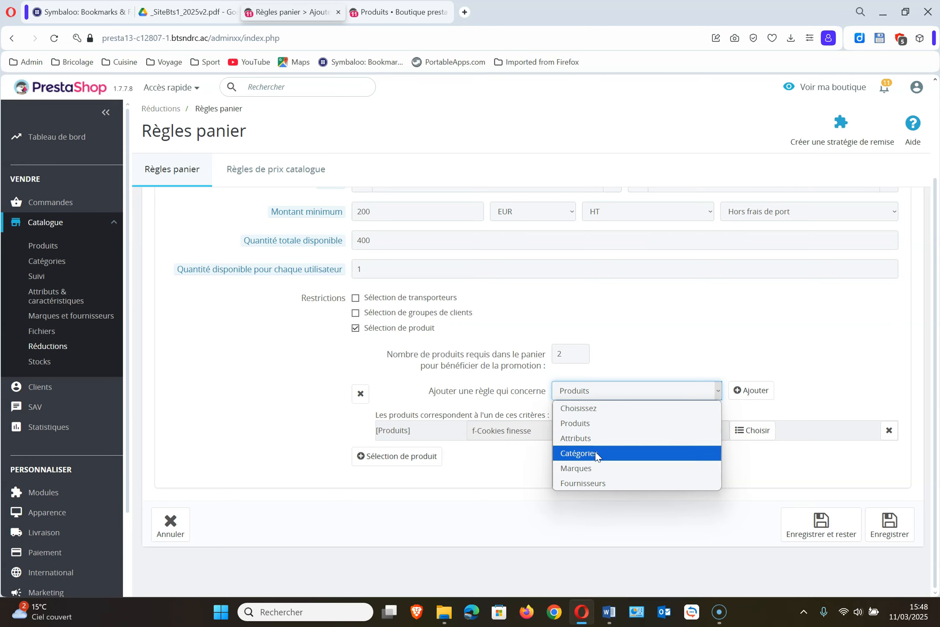
left_click(822, 352)
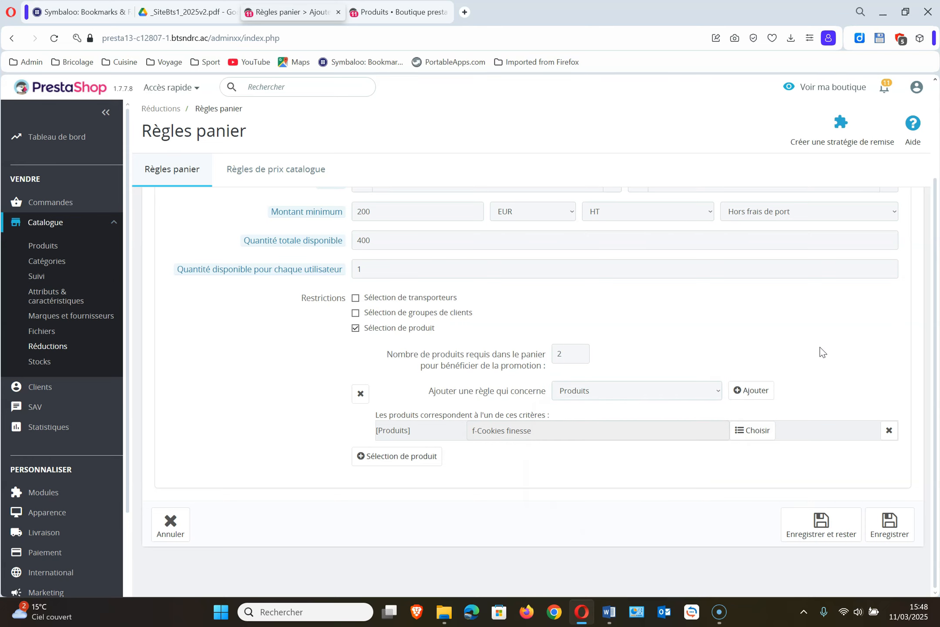
Give the cart rule a percentage reduction of 25 in its actions and save the rule
scroll(726, 359, "up", 3)
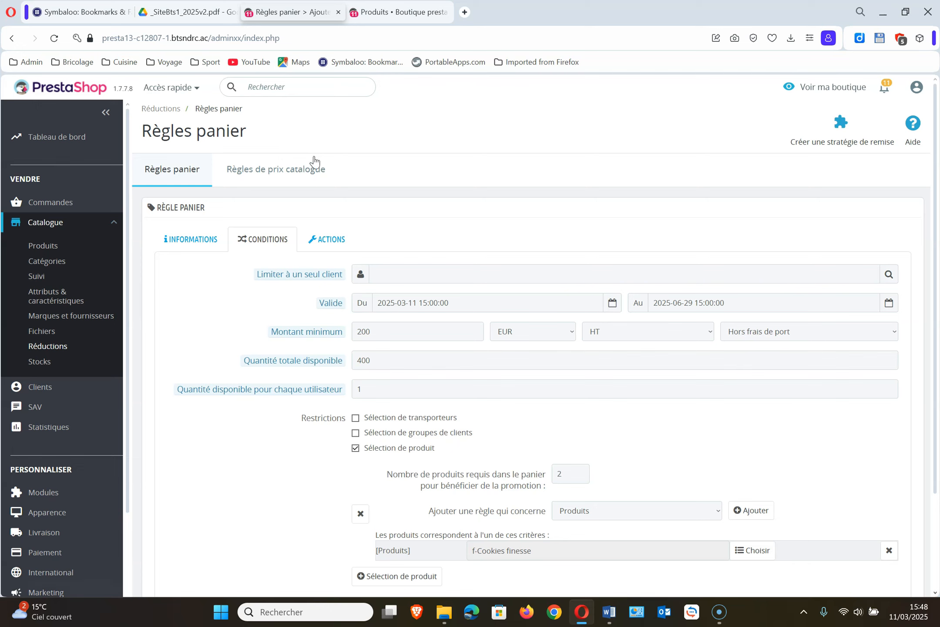
left_click(322, 246)
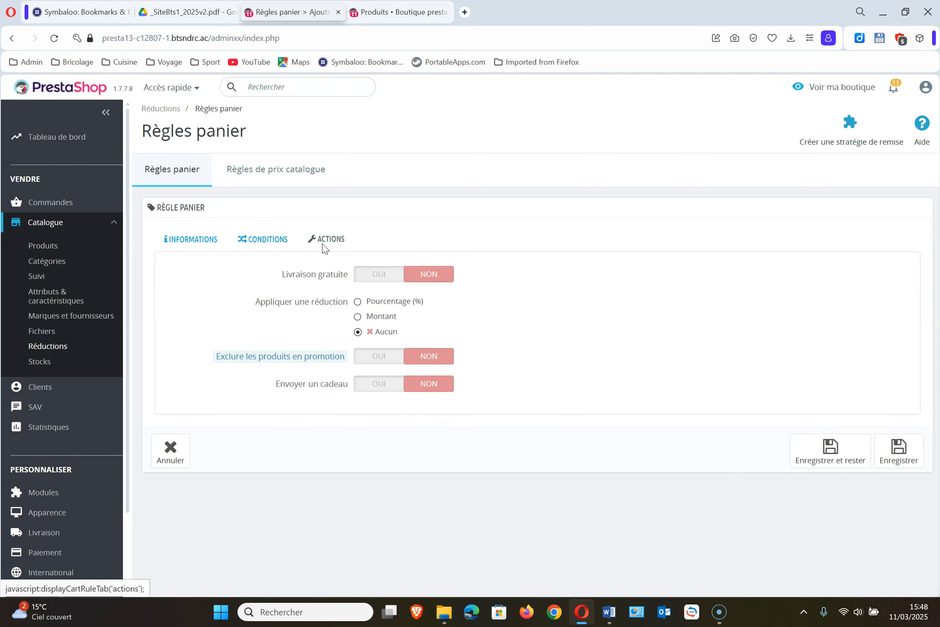
left_click(357, 302)
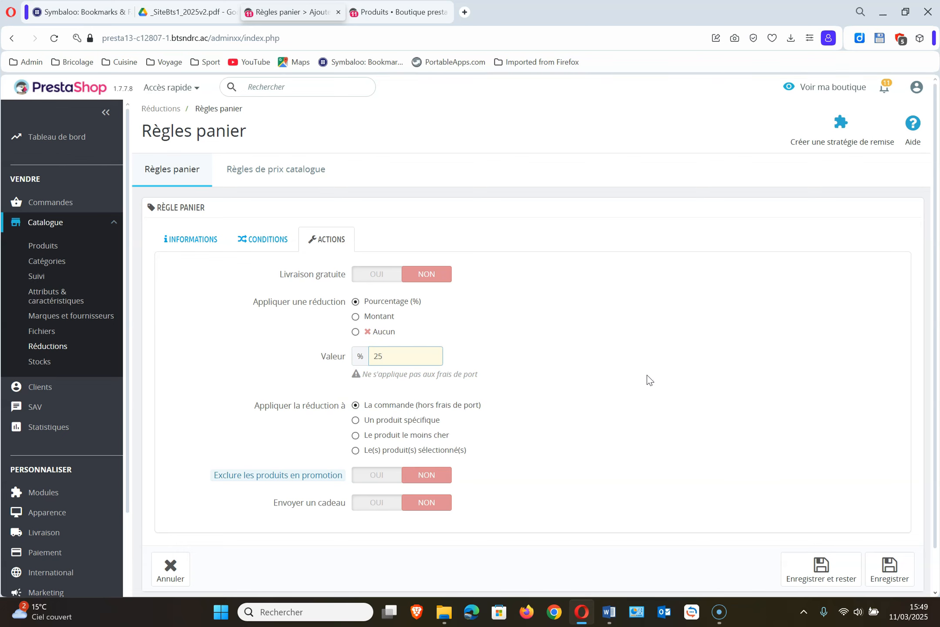
left_click(892, 579)
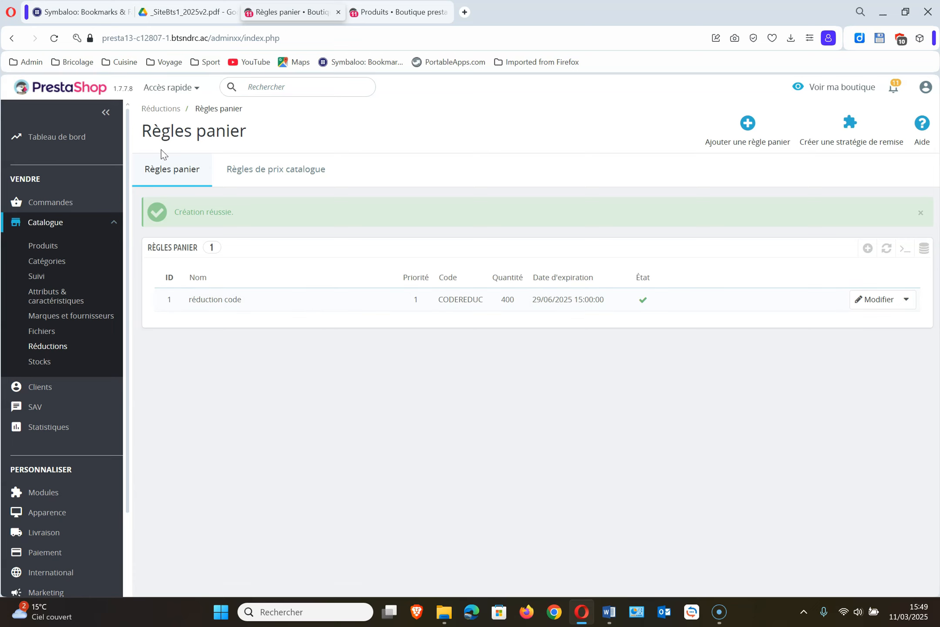
Start a new catalogue price rule and name it "Remise catalogue ...."
left_click(269, 169)
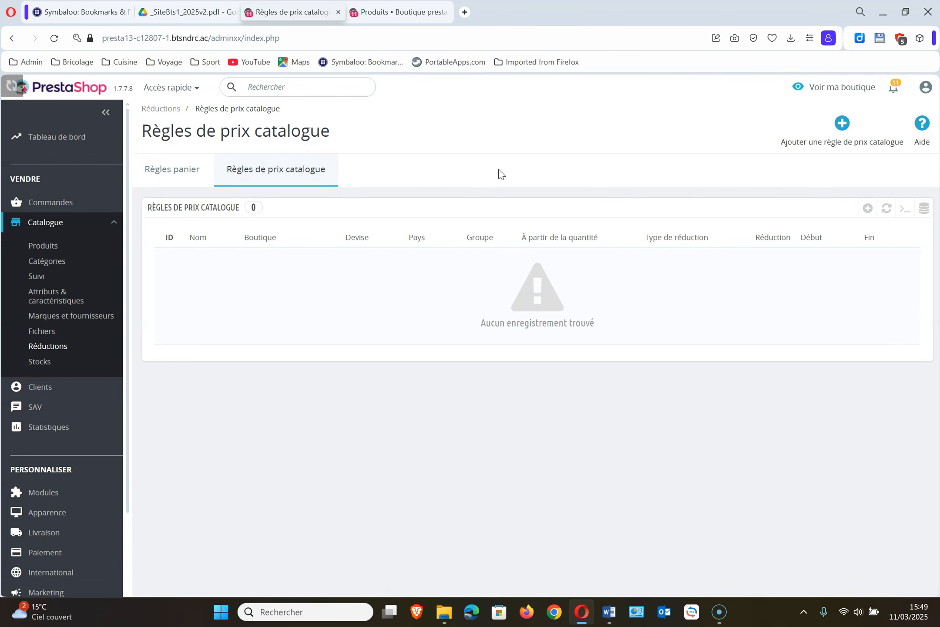
left_click(836, 128)
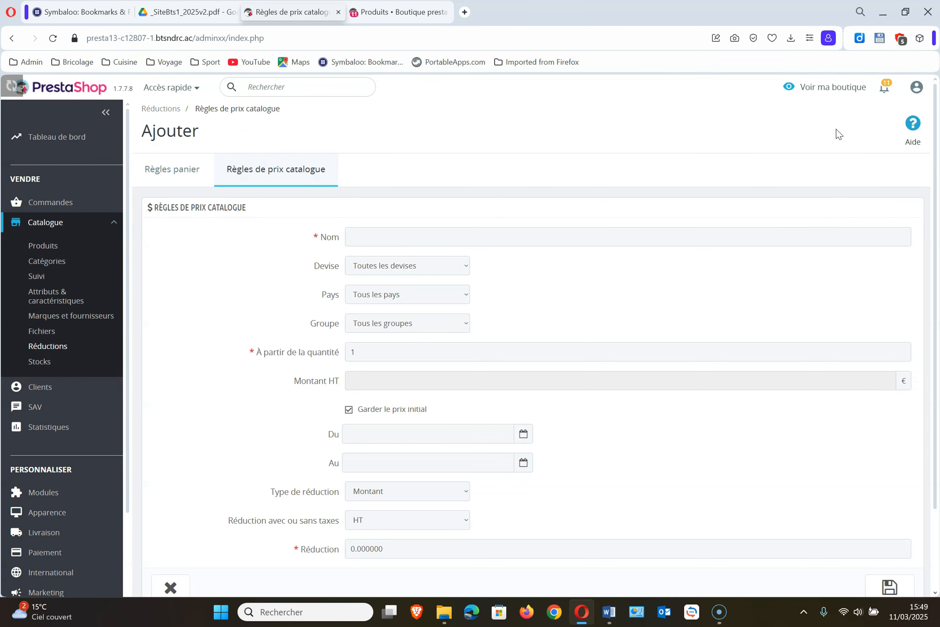
left_click(409, 234)
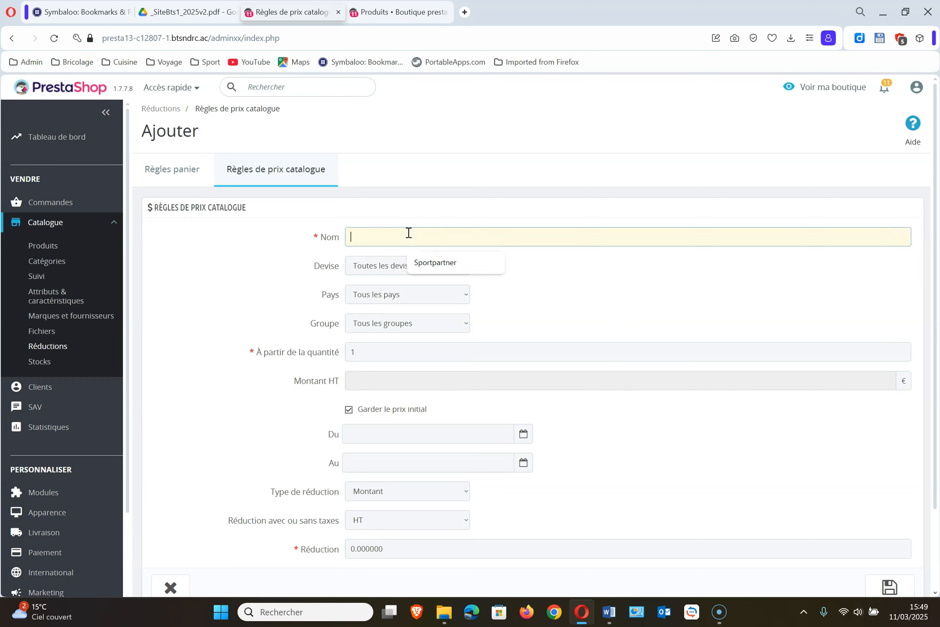
type("Remise ")
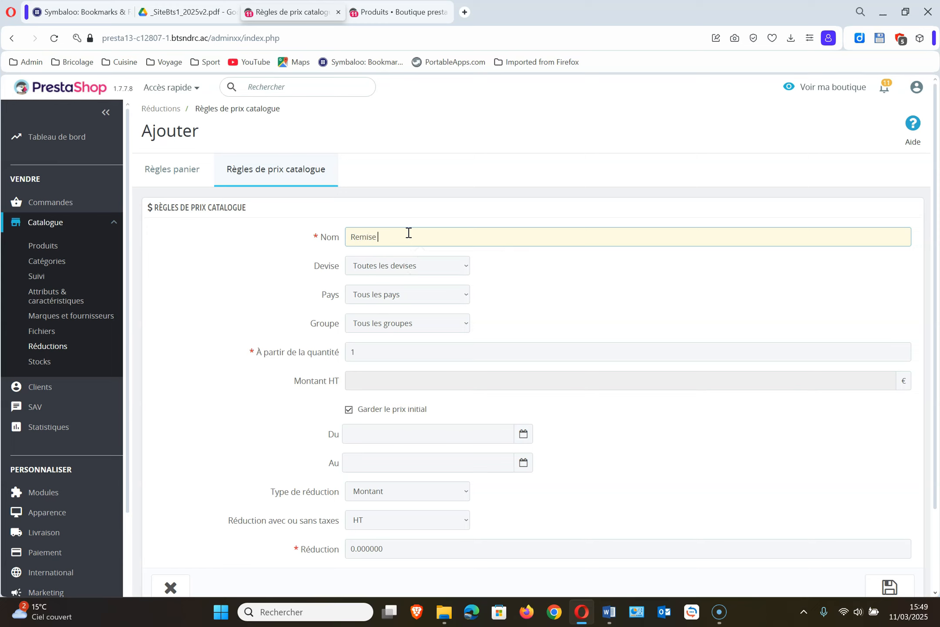
type("catalogue ....")
left_click(466, 328)
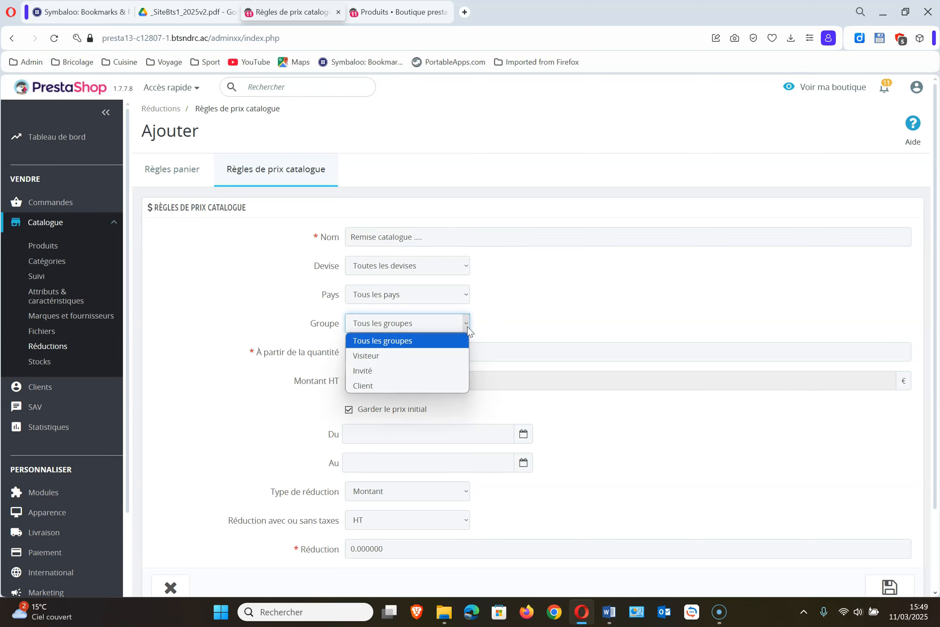
left_click(467, 328)
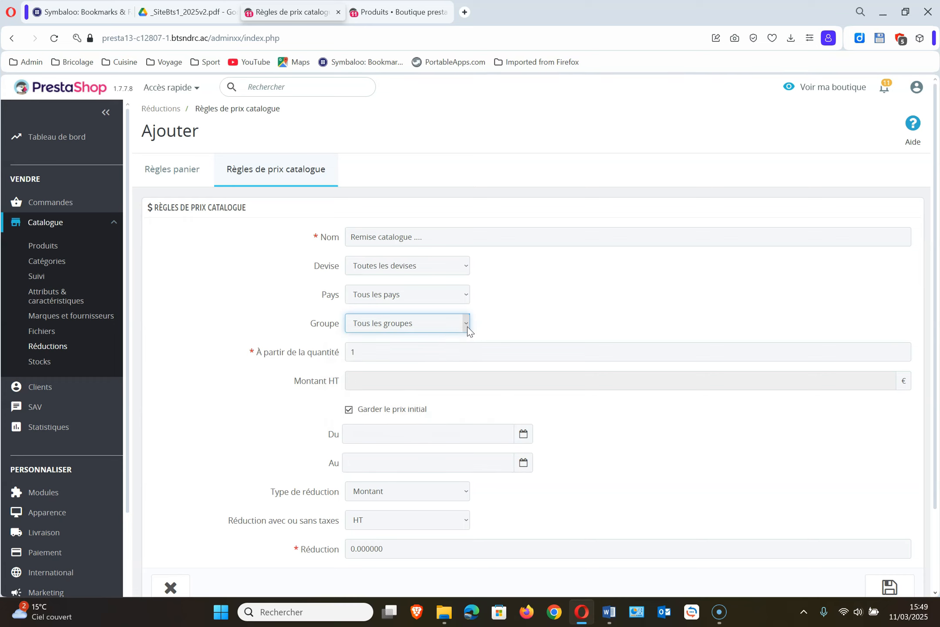
left_click(467, 328)
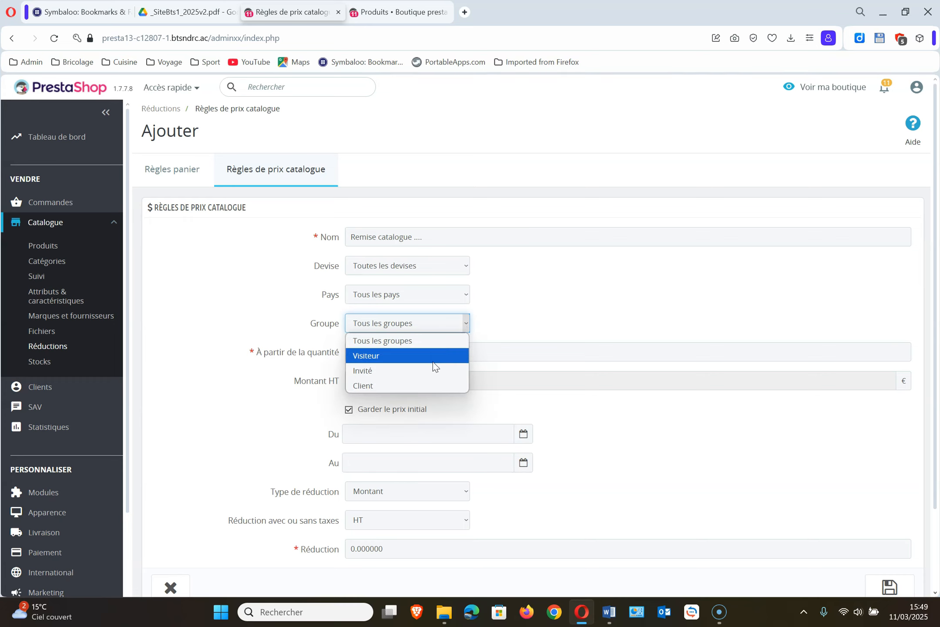
left_click(558, 299)
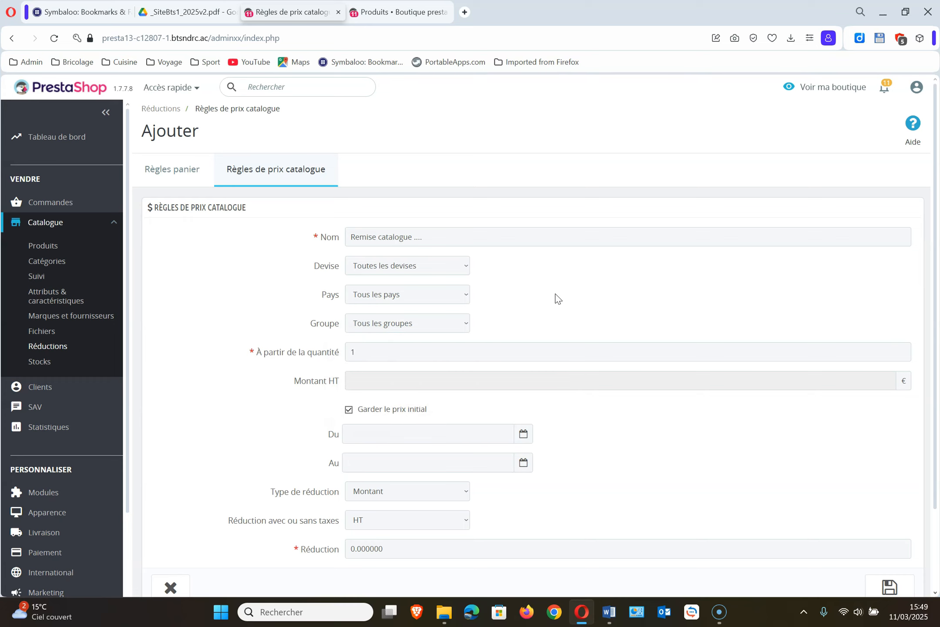
left_click(365, 344)
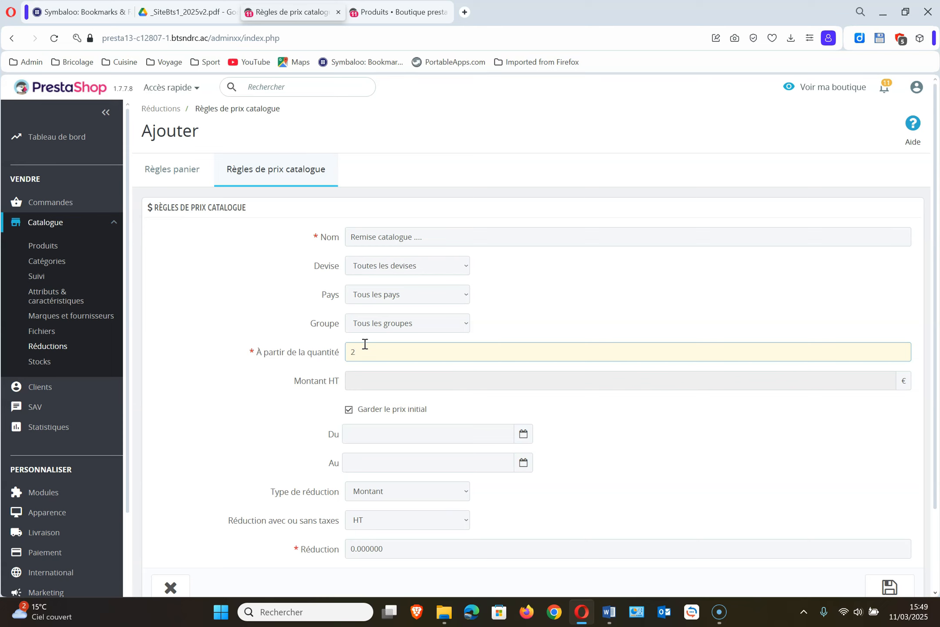
left_click(468, 436)
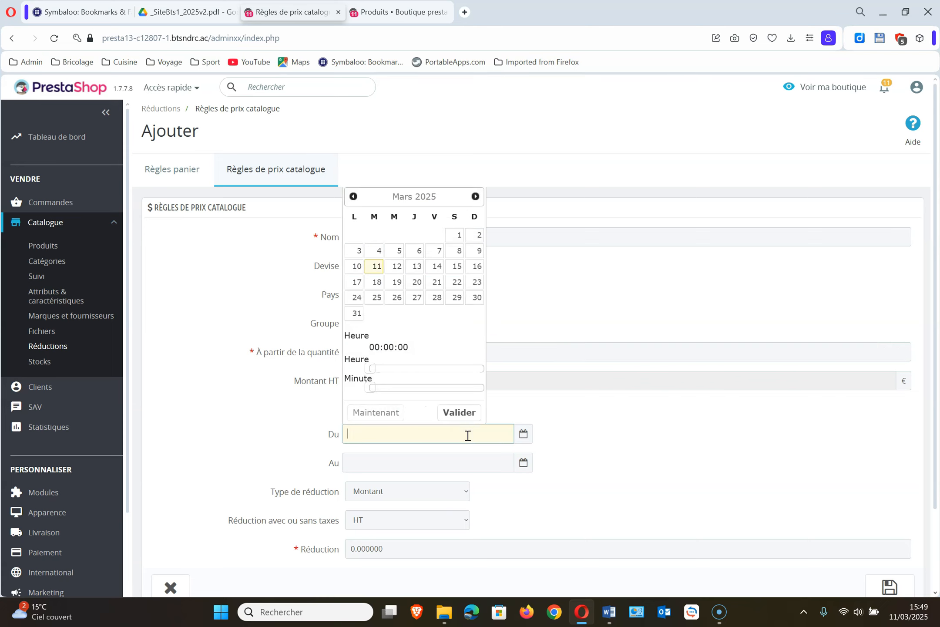
left_click(377, 268)
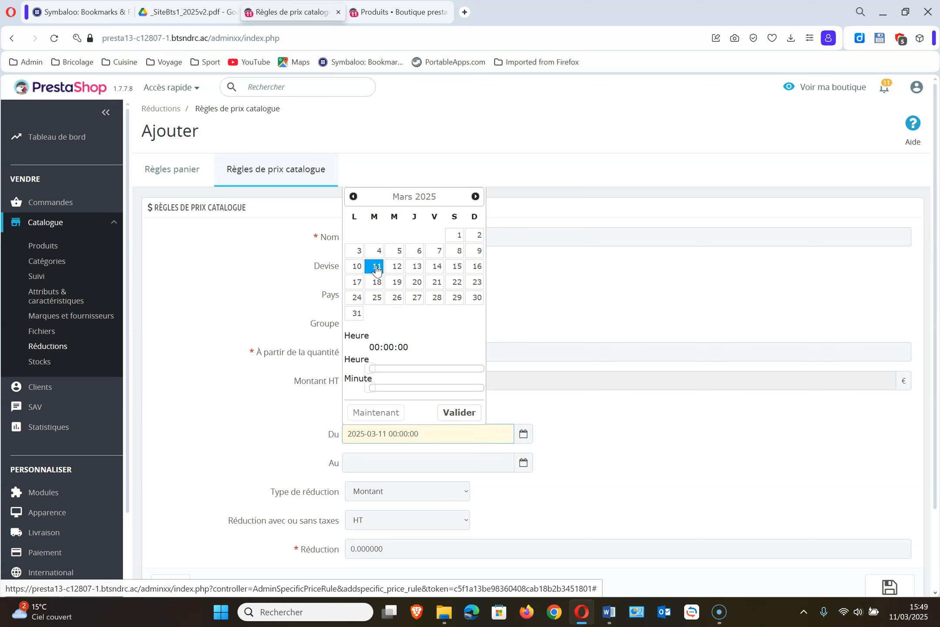
left_click(525, 466)
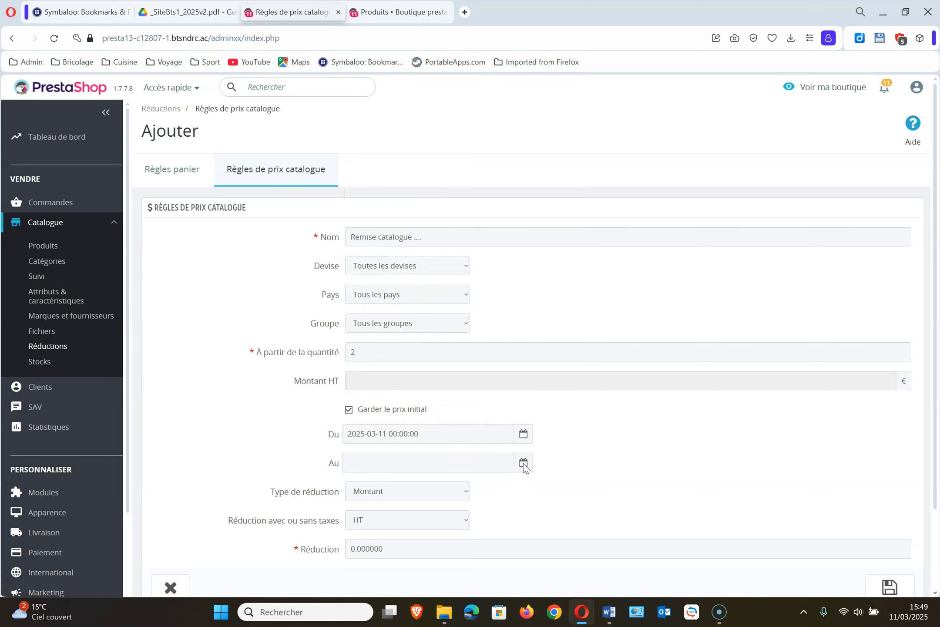
left_click(495, 463)
left_click(475, 225)
left_click(475, 225)
left_click(456, 330)
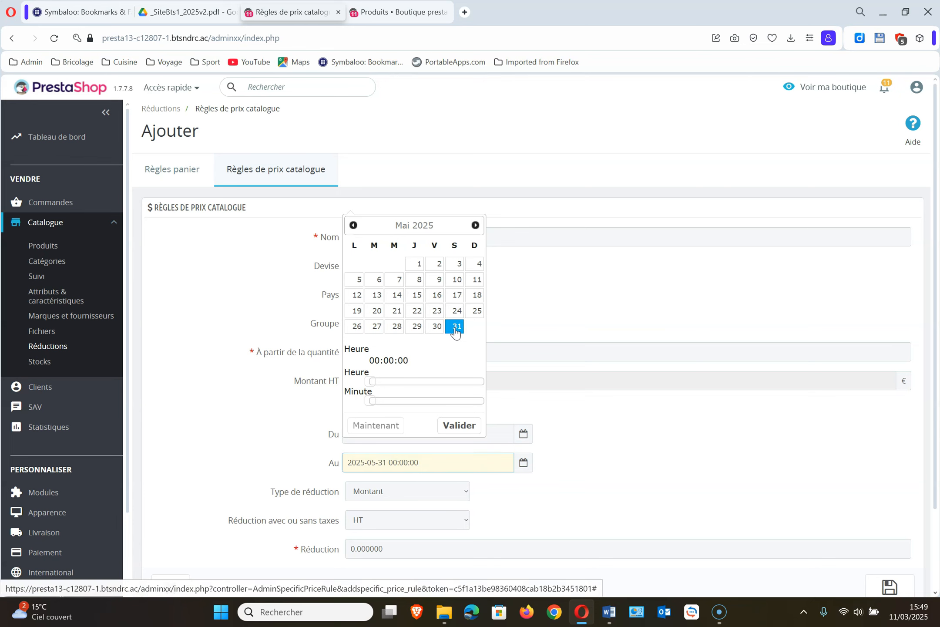
left_click(657, 475)
Set the catalogue price rule's reduction type to Pourcentage with a reduction of 20
scroll(657, 475, "down", 2)
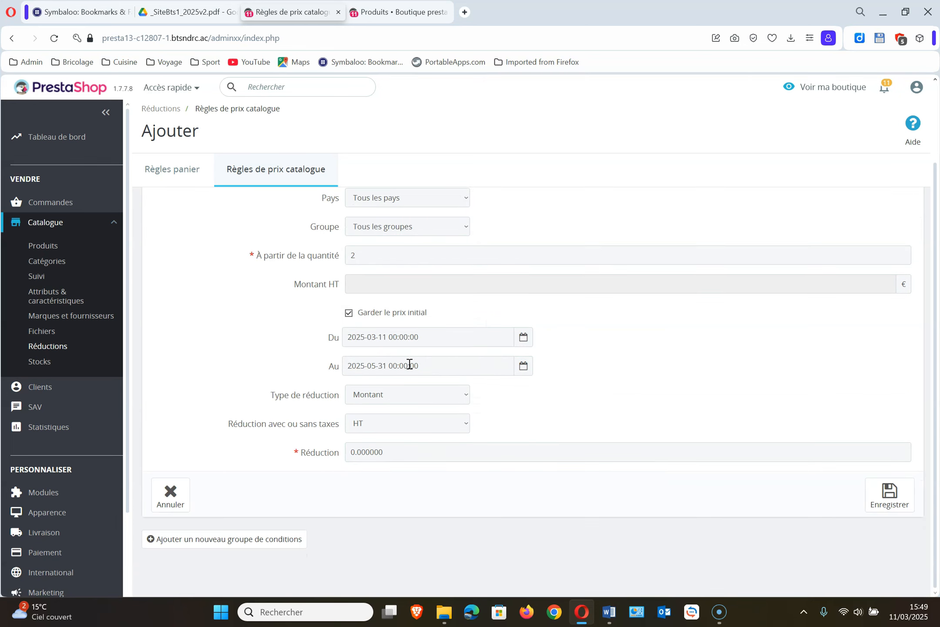
left_click(435, 400)
left_click(419, 427)
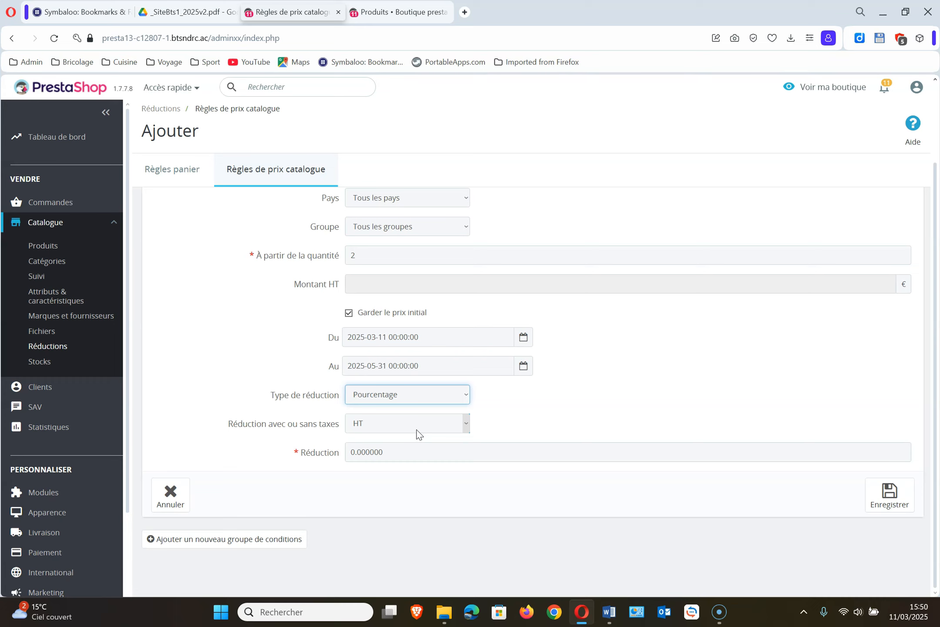
left_click(409, 450)
type("20")
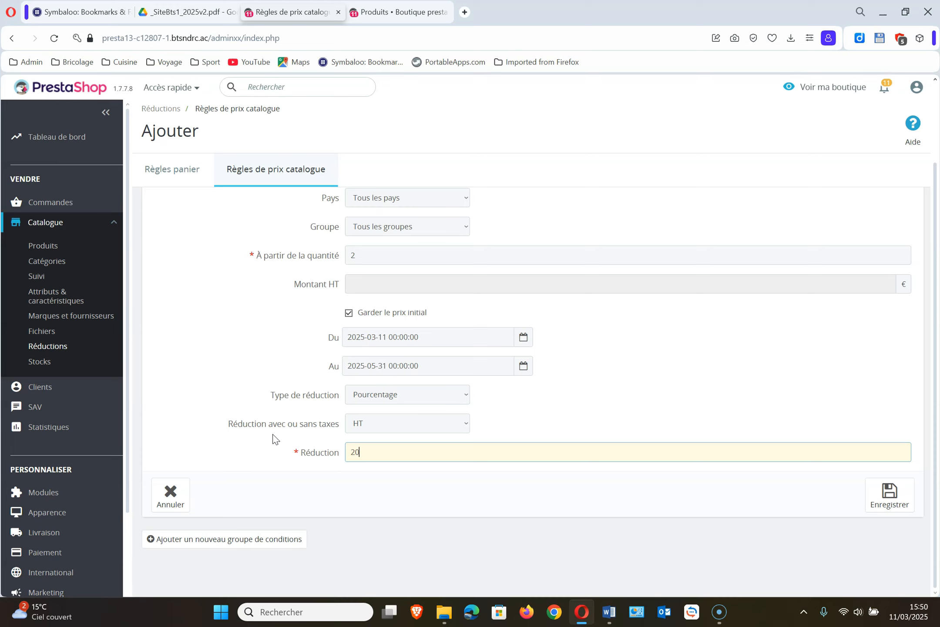
left_click(683, 352)
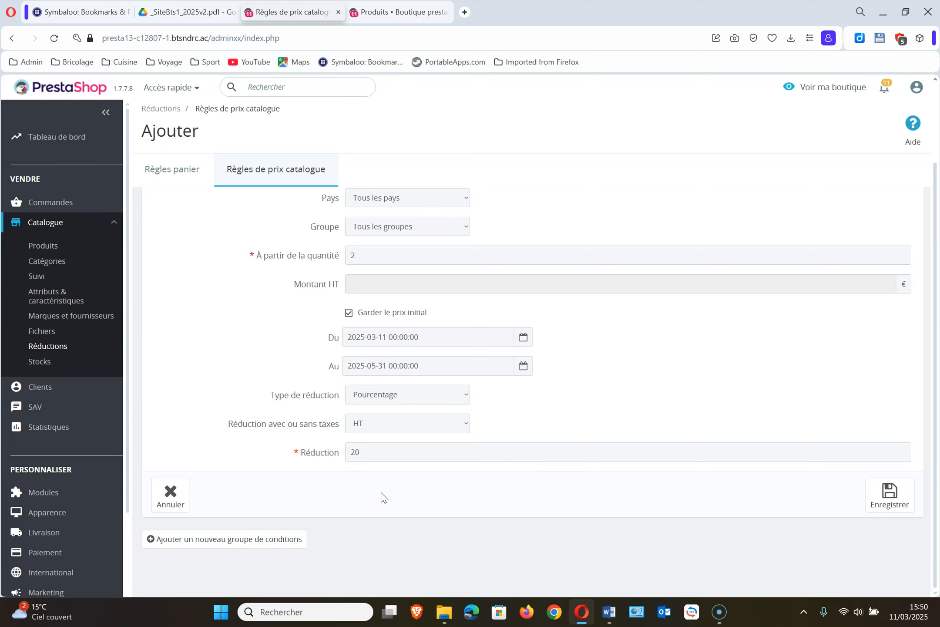
Add a condition group to the catalogue price rule with the category condition "(12) 3-Biscuits sucrés"
left_click(243, 540)
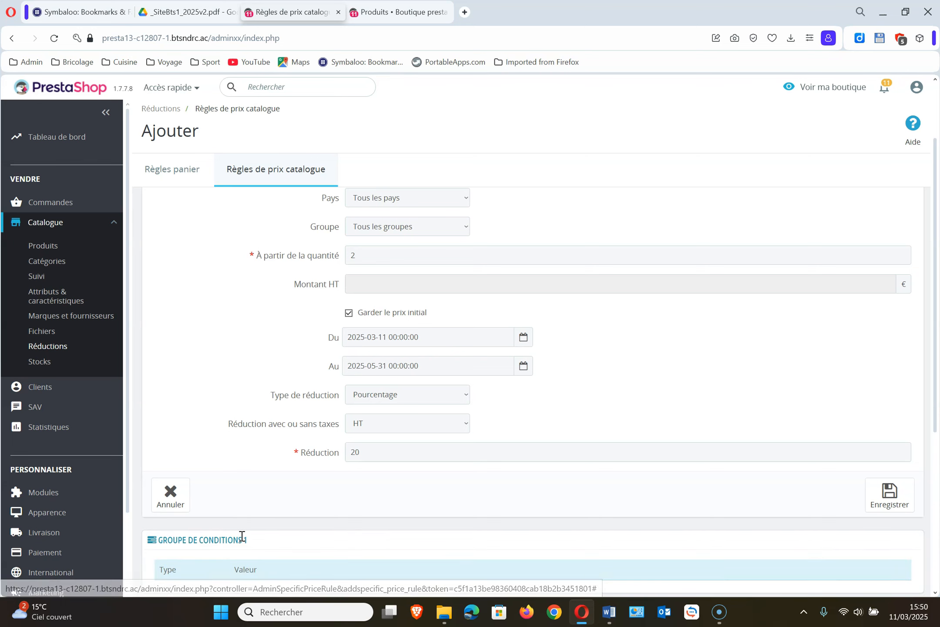
scroll(268, 476, "down", 5)
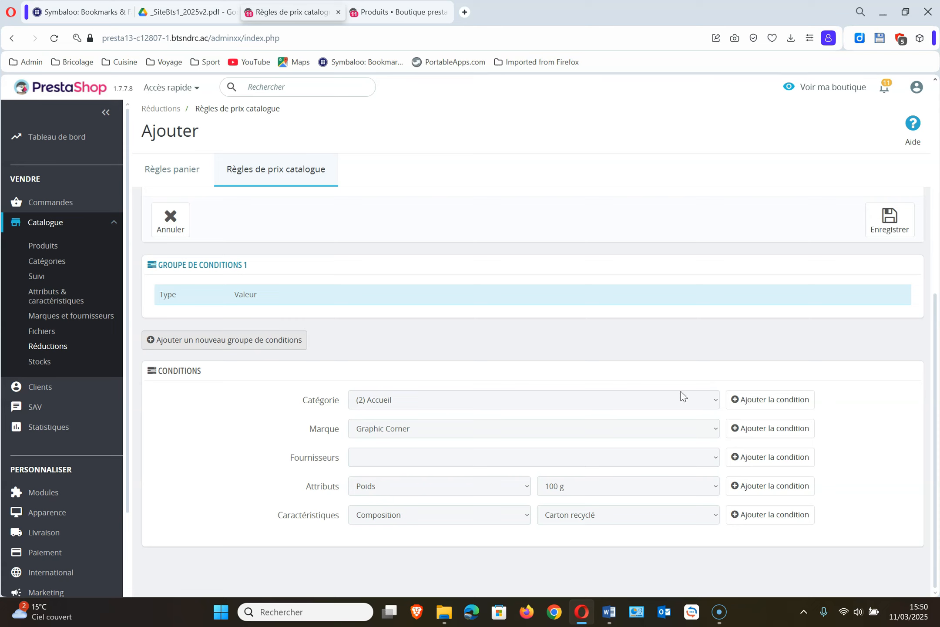
left_click(716, 401)
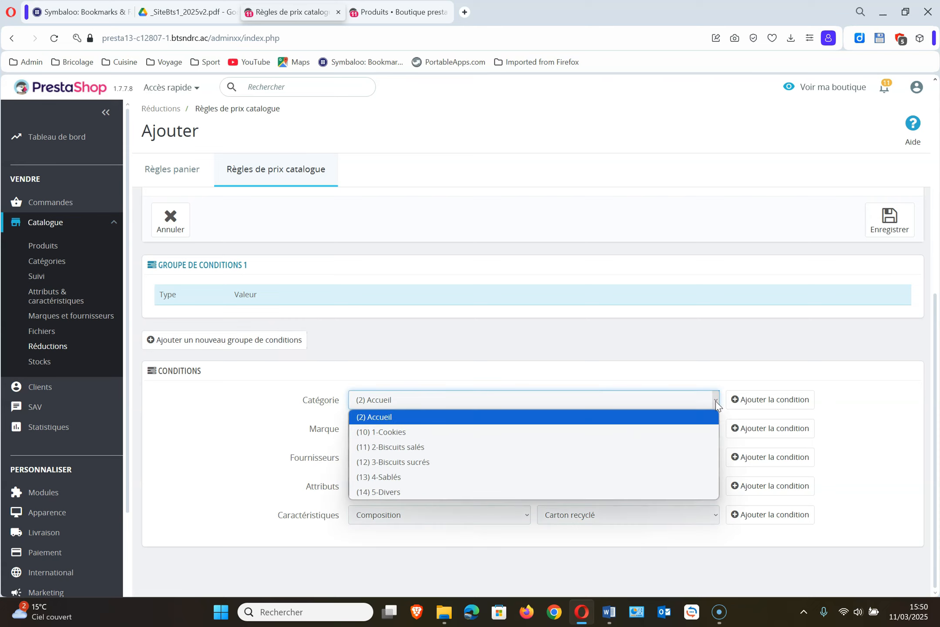
left_click(682, 463)
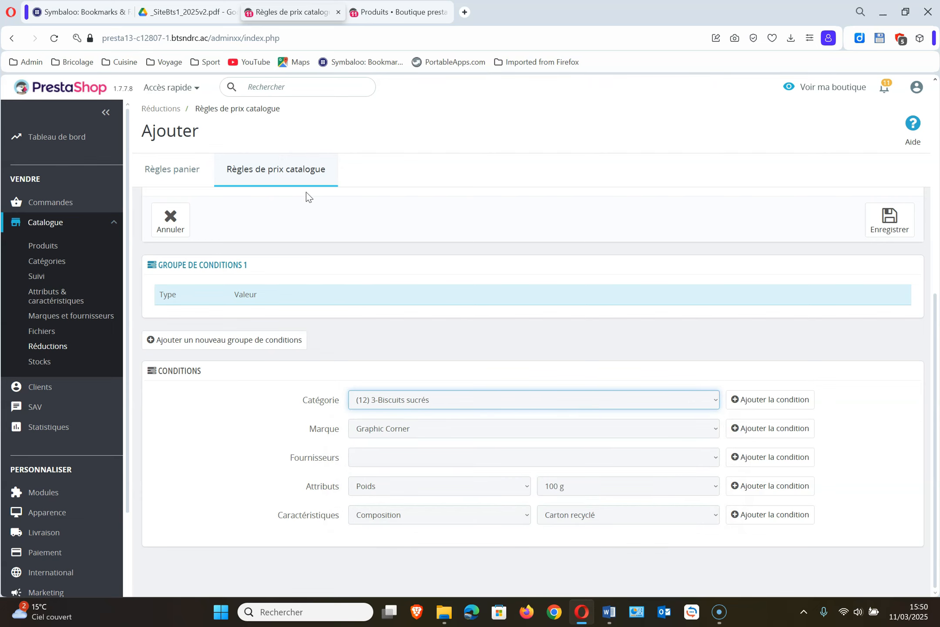
scroll(381, 207, "up", 5)
scroll(381, 207, "down", 5)
left_click(782, 400)
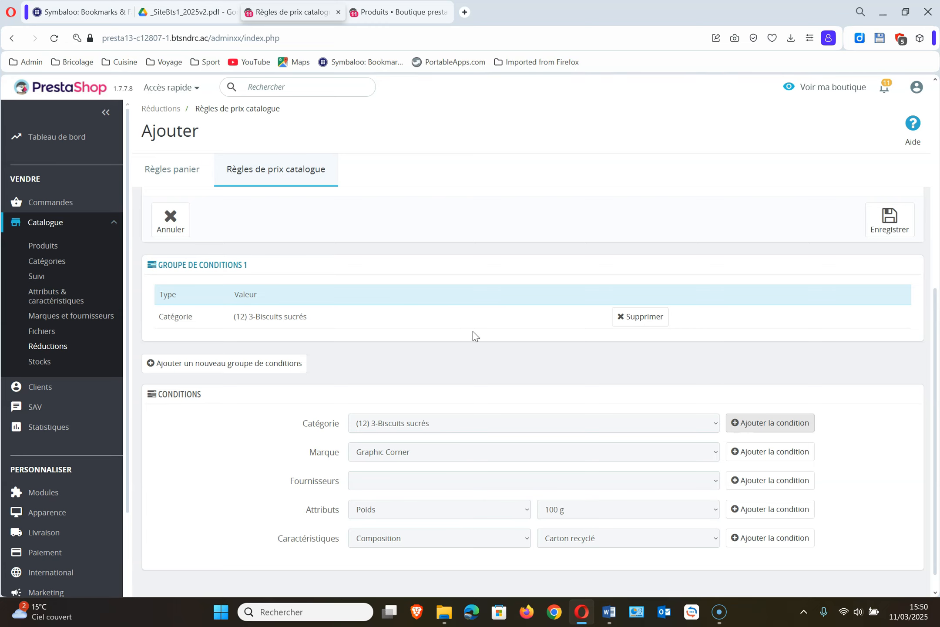
Check the catalogue price rule's settings and condition group, and save the rule
scroll(473, 331, "down", 1)
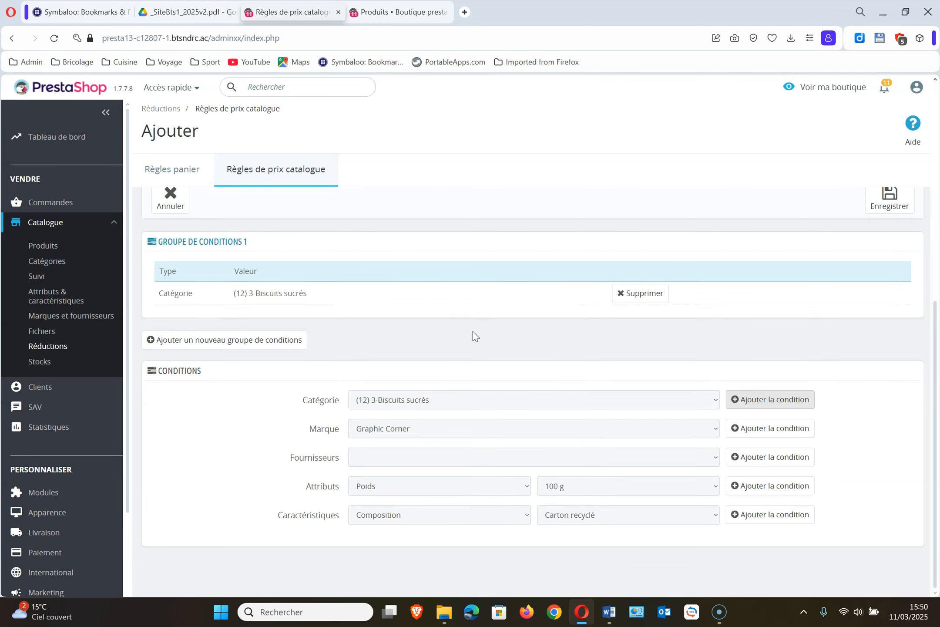
scroll(473, 331, "up", 3)
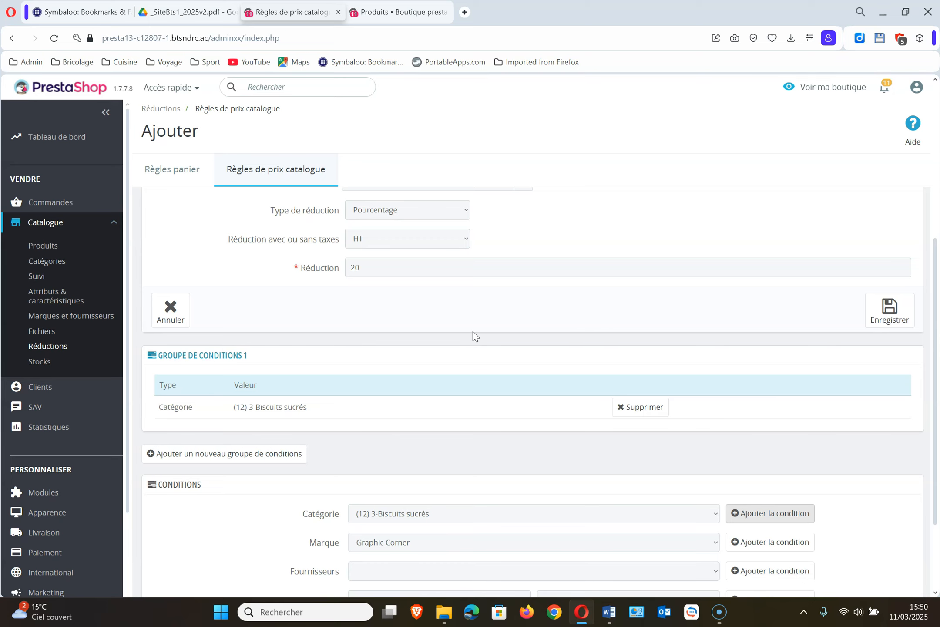
scroll(474, 332, "down", 3)
scroll(474, 331, "up", 4)
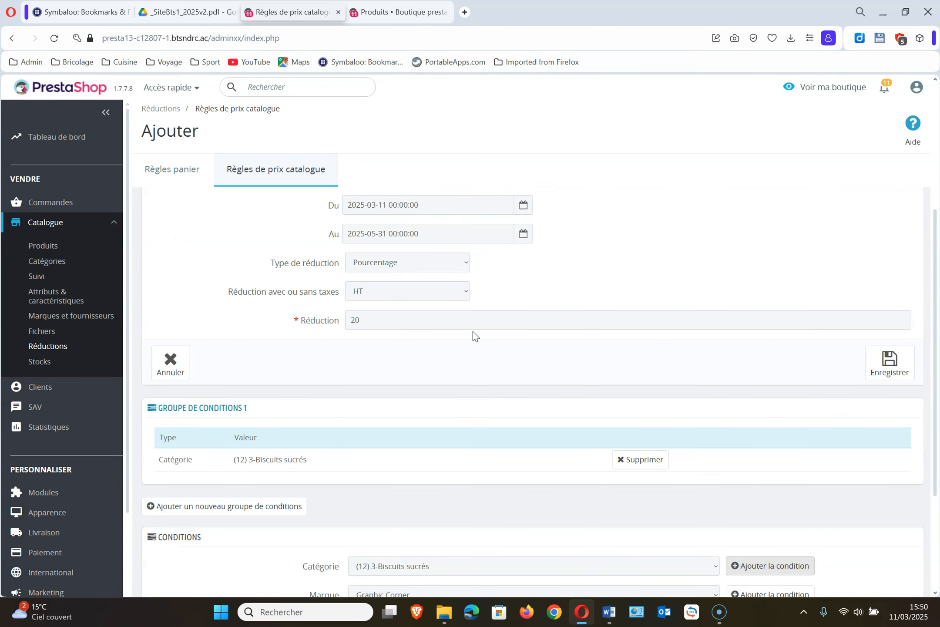
left_click(890, 363)
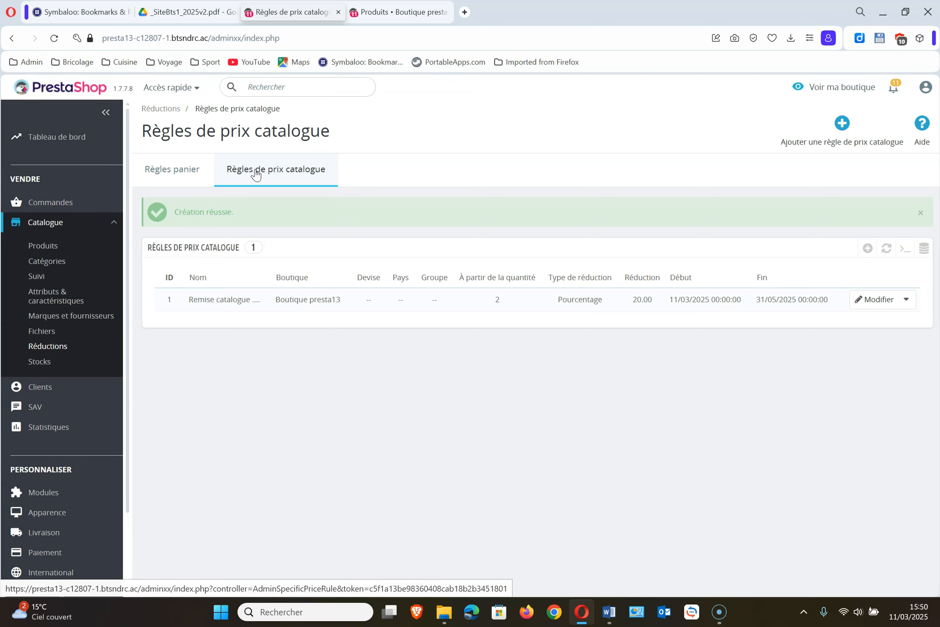
Open the product "g-livre cookies" from the product catalogue and start a new specific price for it
left_click(188, 169)
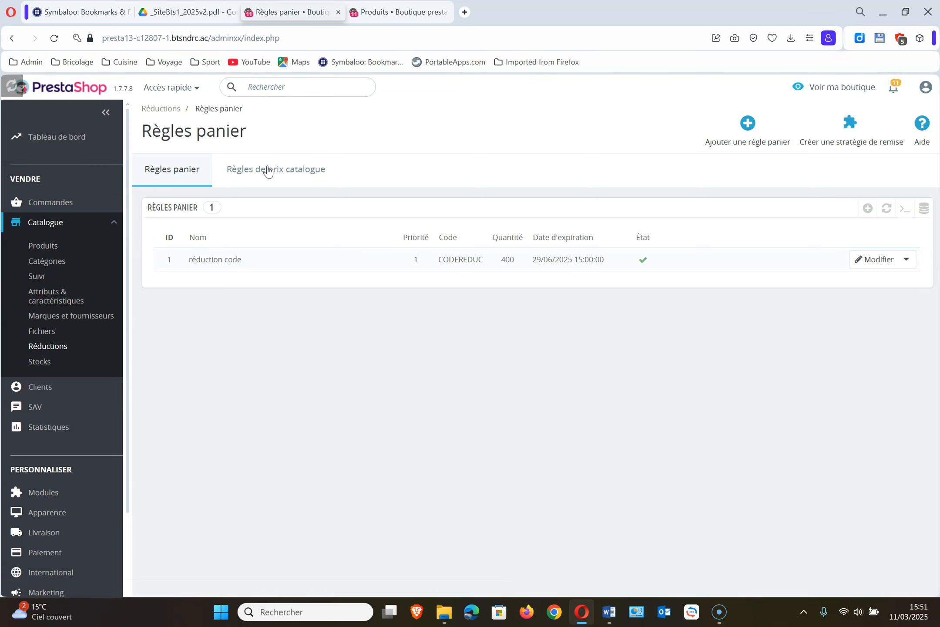
left_click(53, 247)
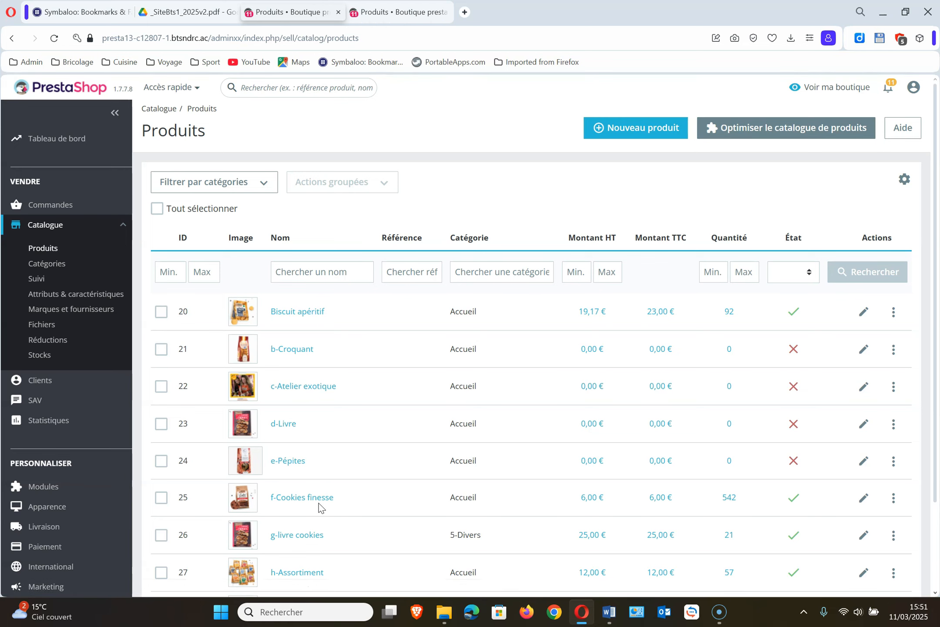
left_click(312, 536)
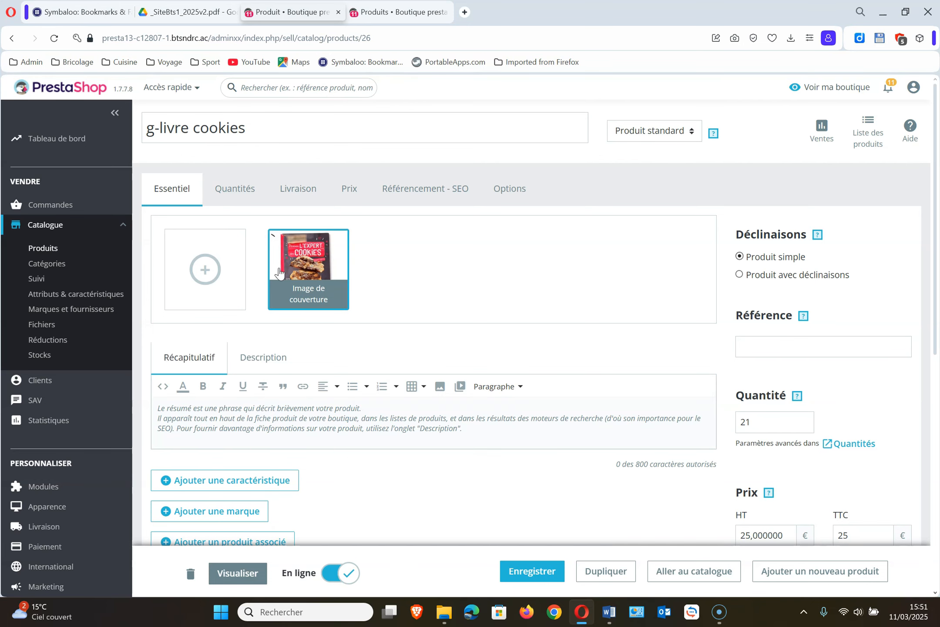
left_click(355, 190)
scroll(509, 428, "down", 1)
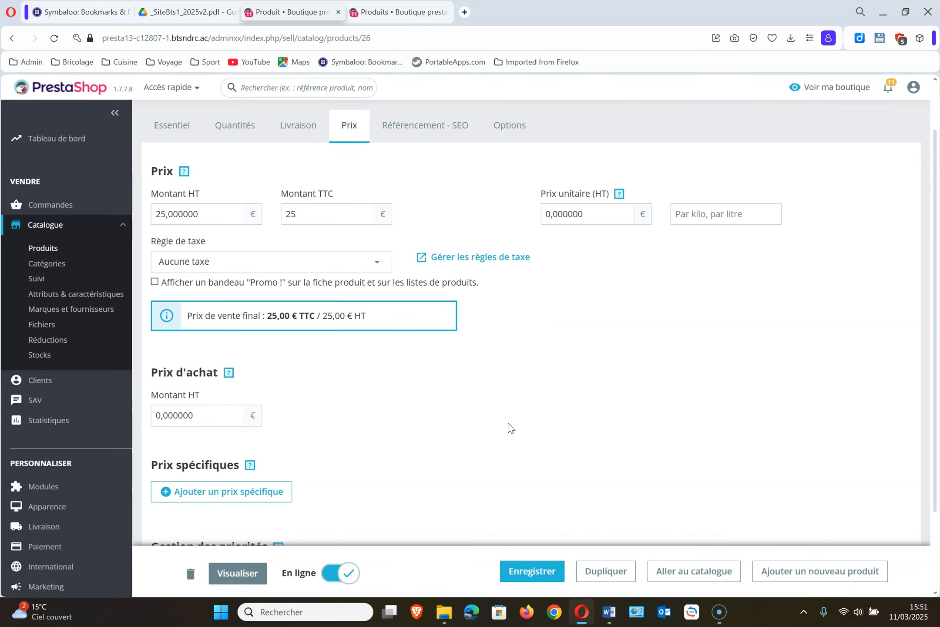
scroll(509, 429, "down", 2)
left_click(250, 388)
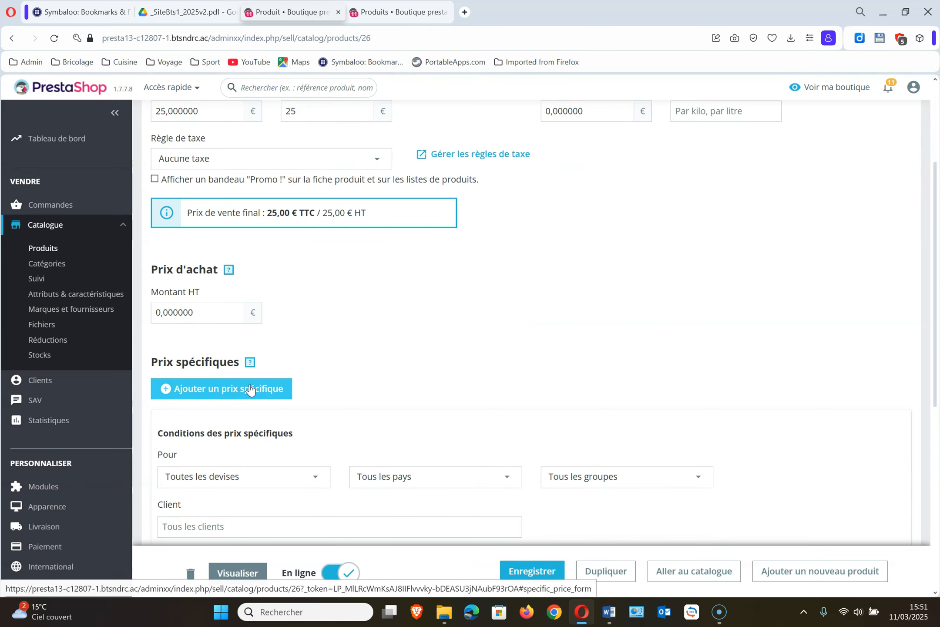
scroll(597, 303, "down", 3)
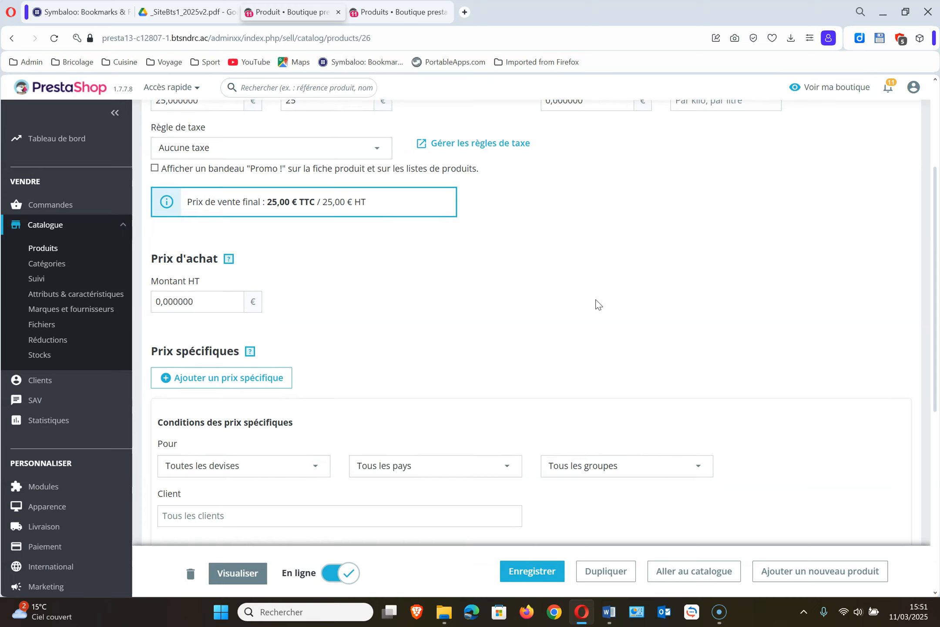
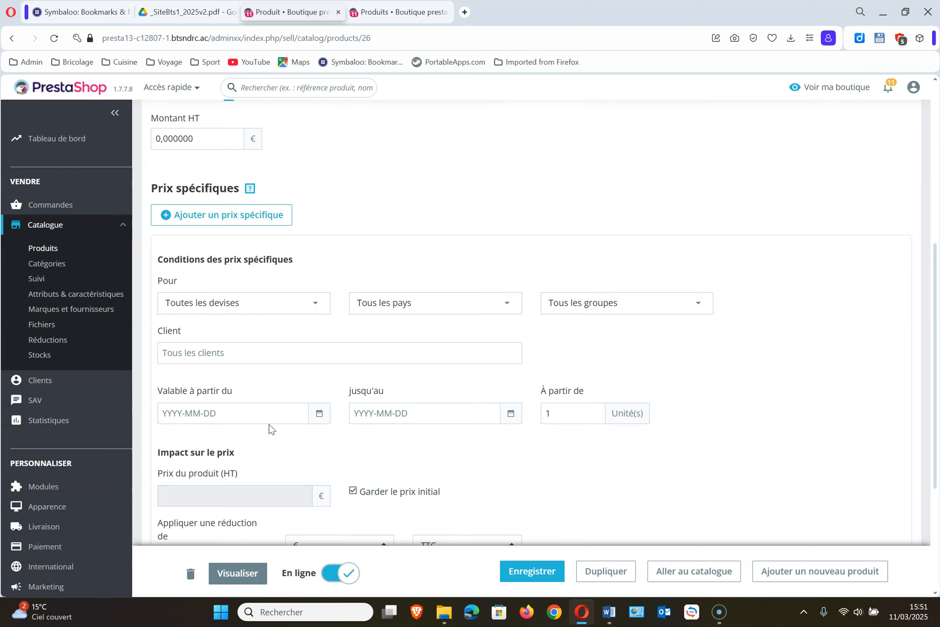
Make the specific price valid from 2025-03-11 until 2025-05-30
left_click(277, 416)
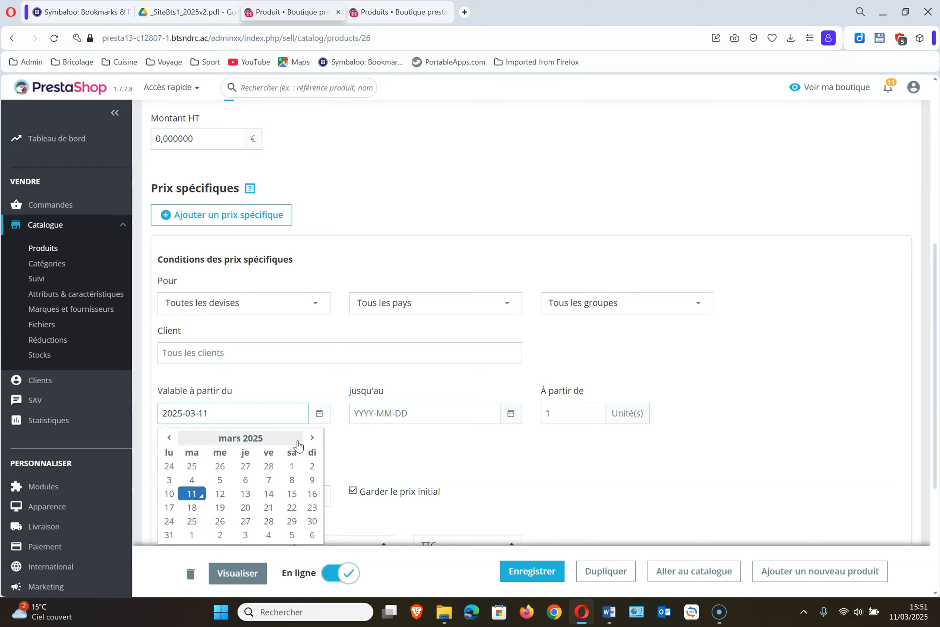
left_click(194, 496)
left_click(491, 412)
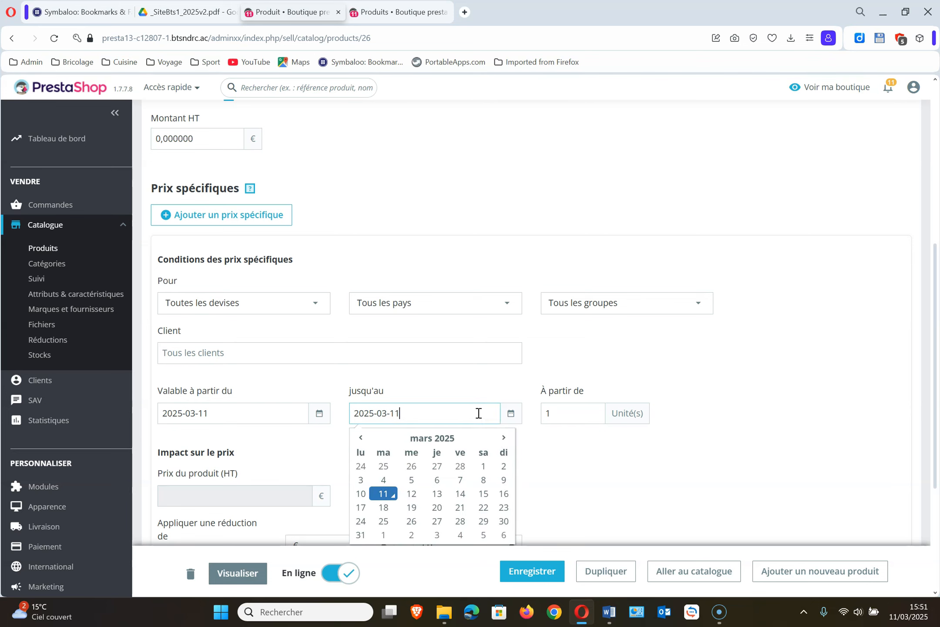
left_click(504, 438)
left_click(506, 439)
scroll(572, 466, "down", 3)
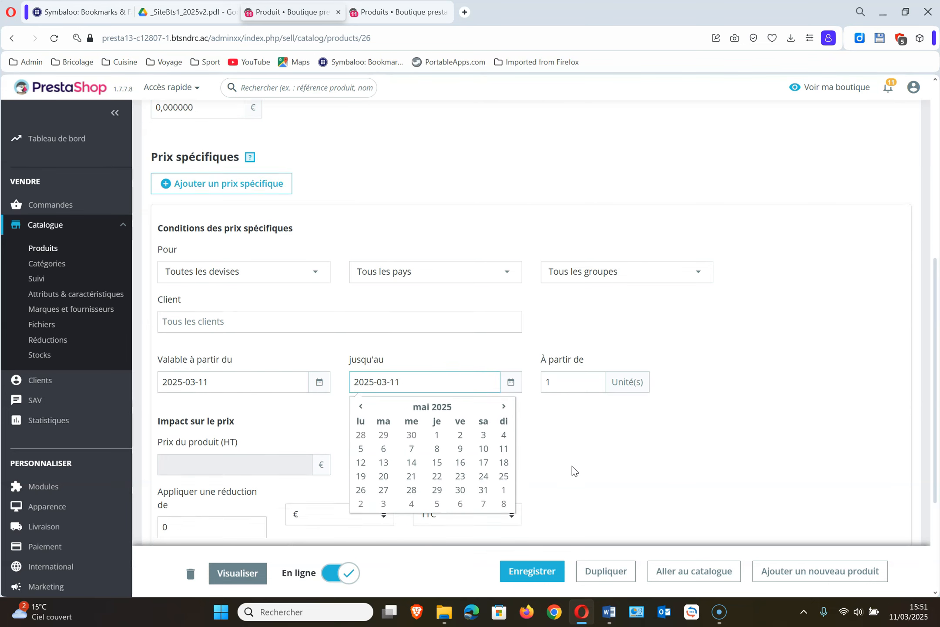
left_click(461, 399)
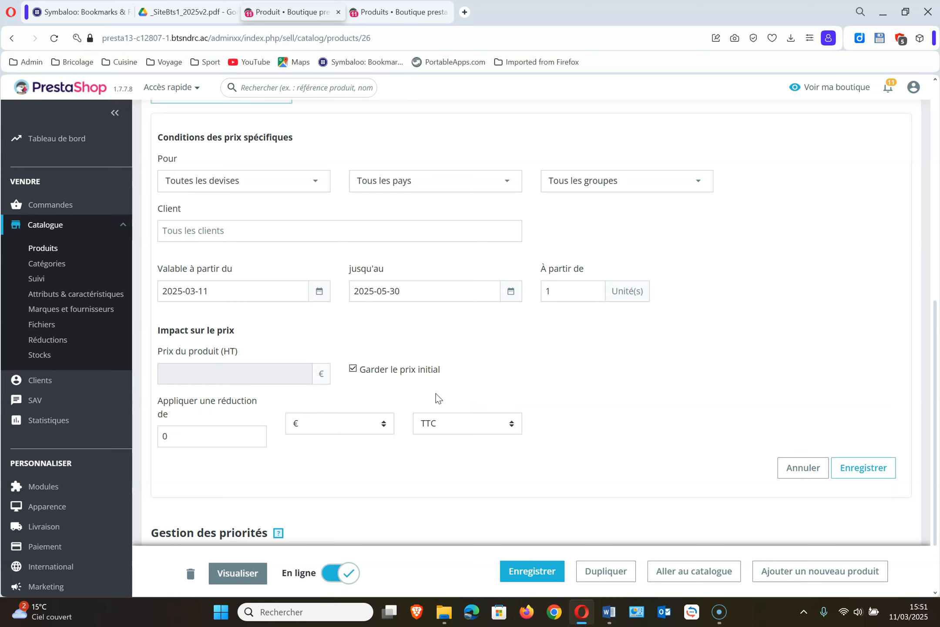
Set the specific price's reduction to 20 %, save it and check it among the product's prices
left_click(178, 443)
left_click(386, 425)
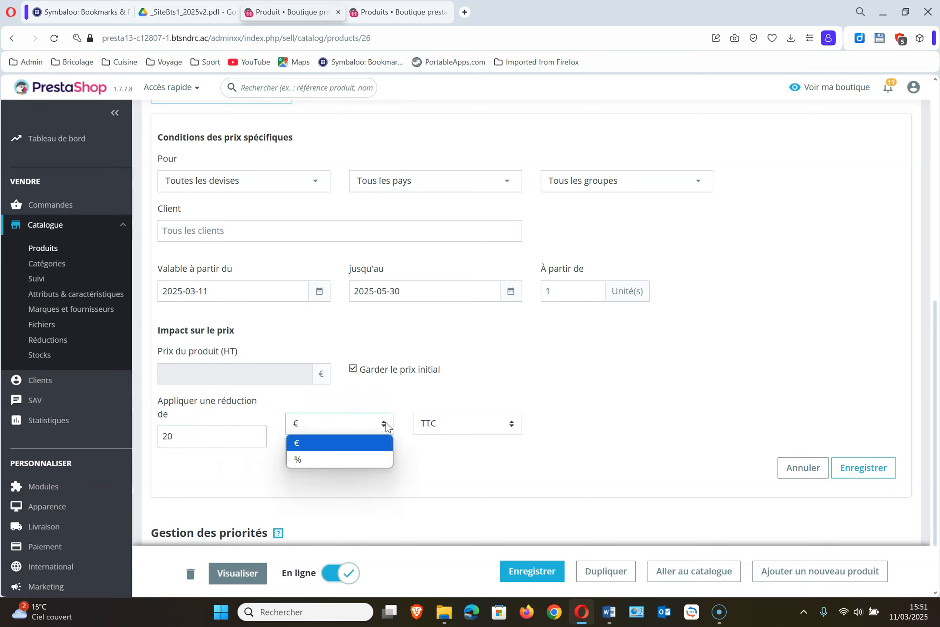
left_click(359, 458)
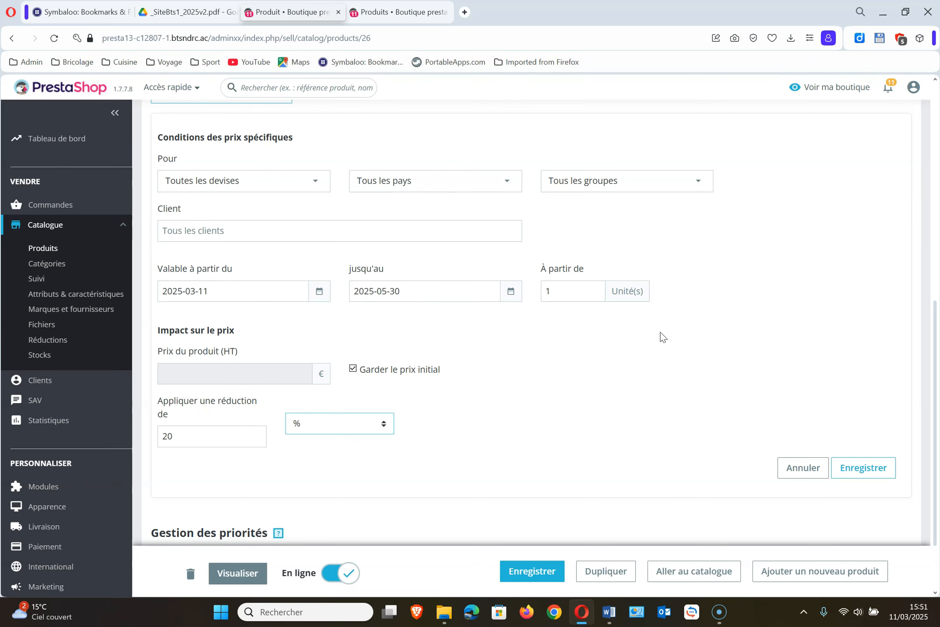
scroll(660, 335, "down", 2)
scroll(659, 336, "up", 4)
scroll(662, 337, "down", 3)
left_click(867, 382)
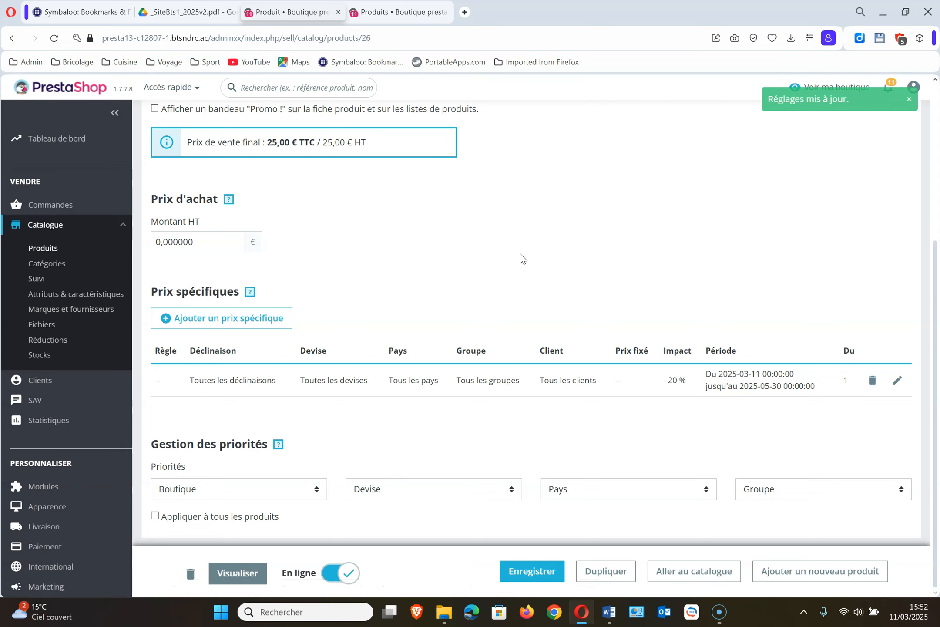
scroll(522, 258, "up", 5)
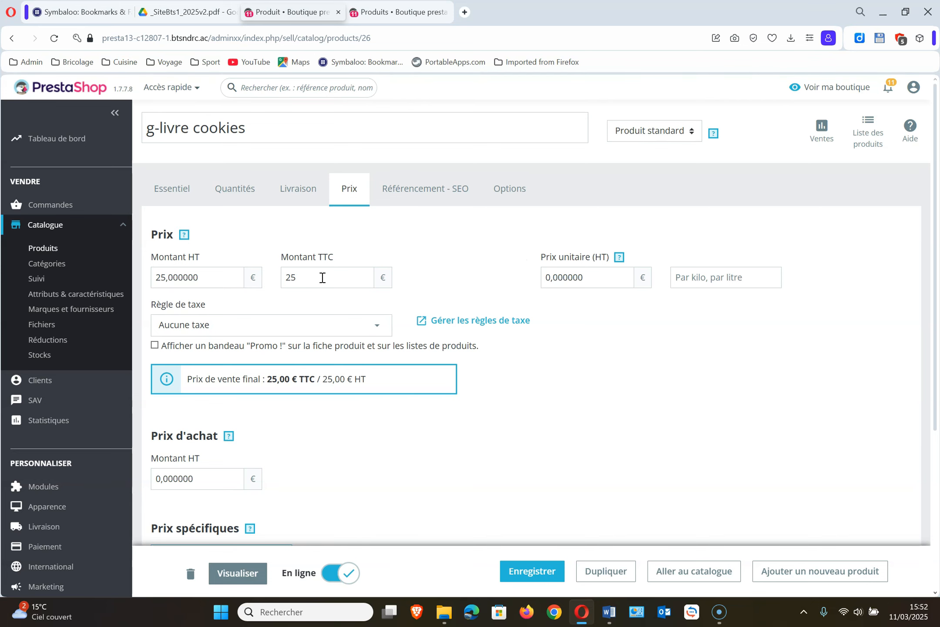
scroll(347, 474, "down", 5)
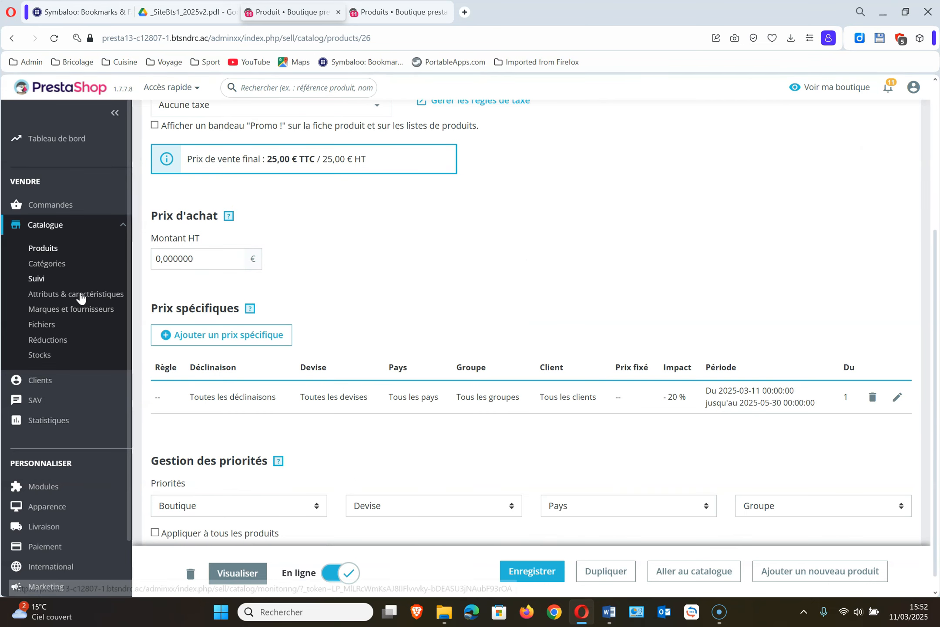
Review the conditions and product rule types of the "réduction code" cart rule and the list of catalogue price rules
left_click(65, 344)
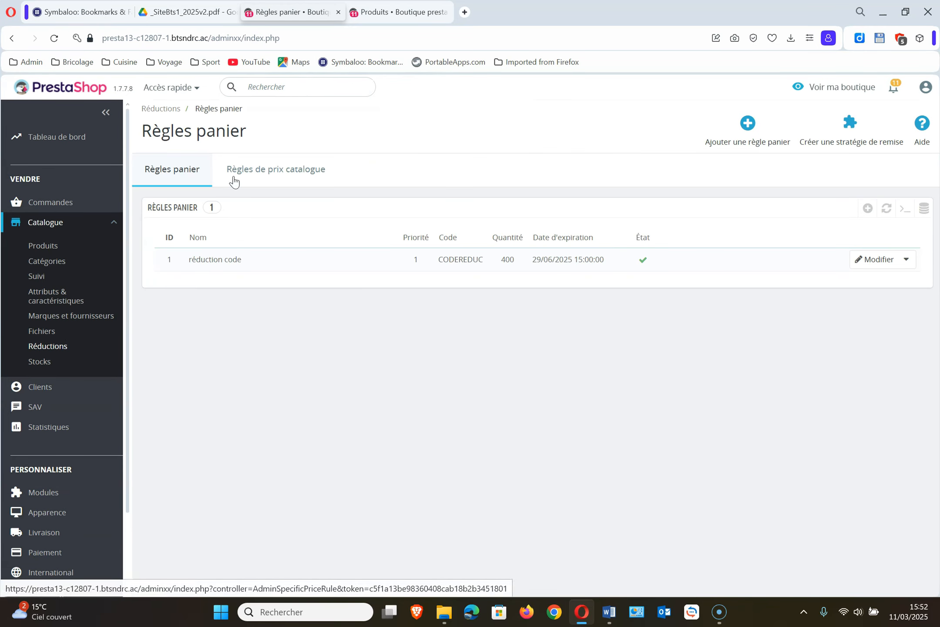
left_click(297, 266)
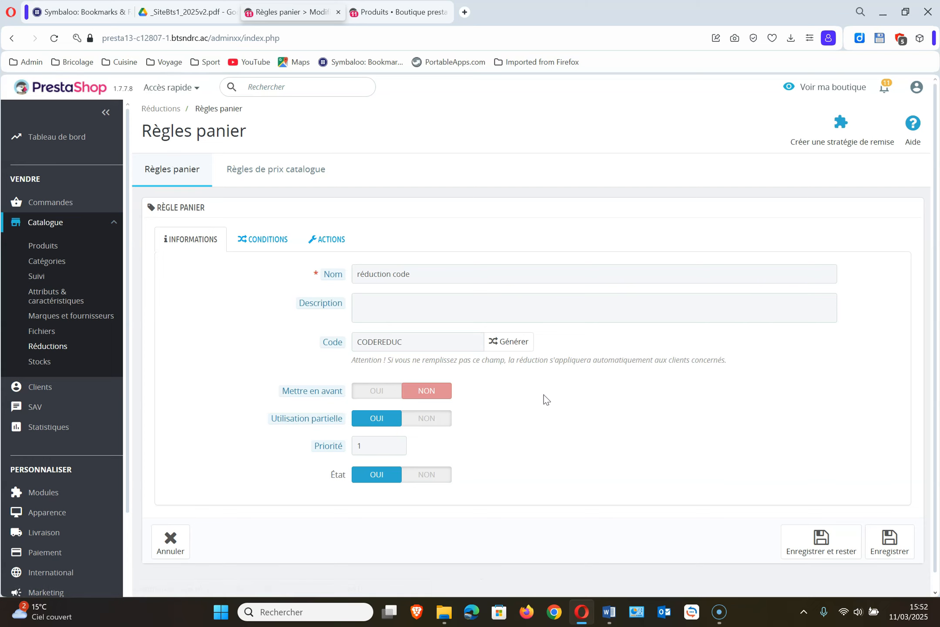
scroll(547, 400, "down", 1)
mouse_move(307, 260)
left_click(267, 227)
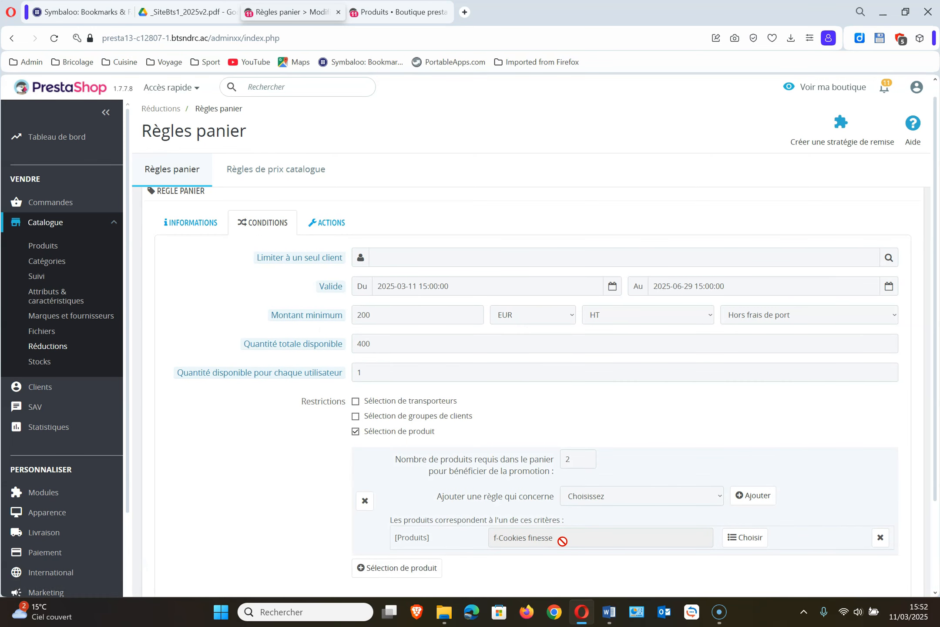
left_click(715, 496)
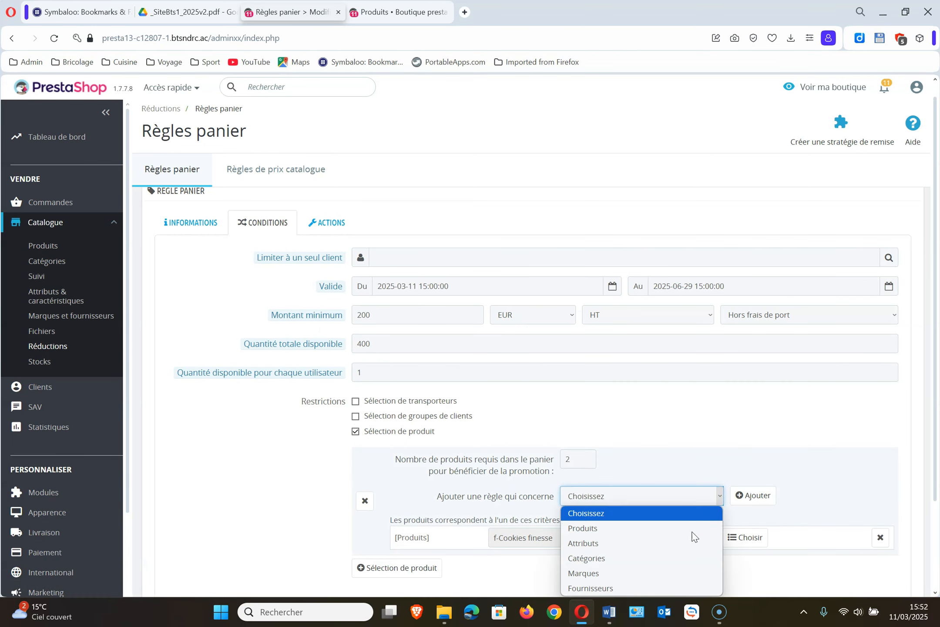
left_click(675, 419)
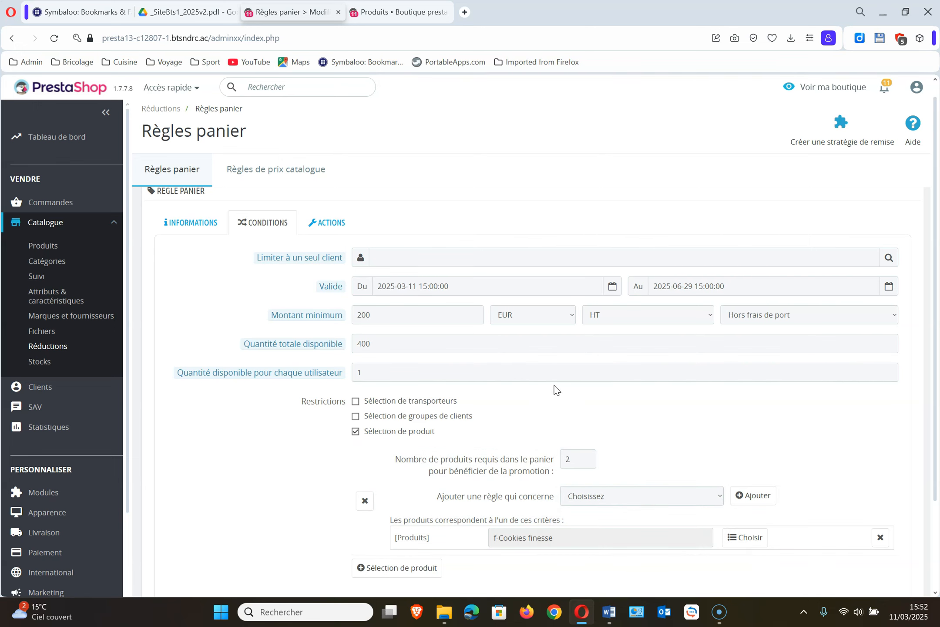
left_click(315, 173)
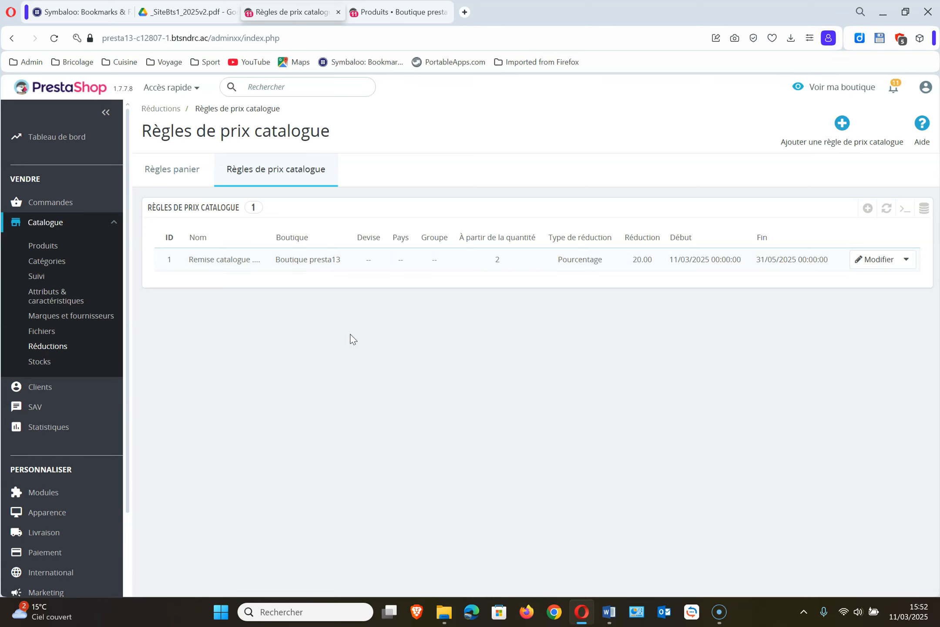
Open the shop front in a new tab, look over its popular products and return to the back office's cart rules
right_click(825, 85)
left_click(804, 93)
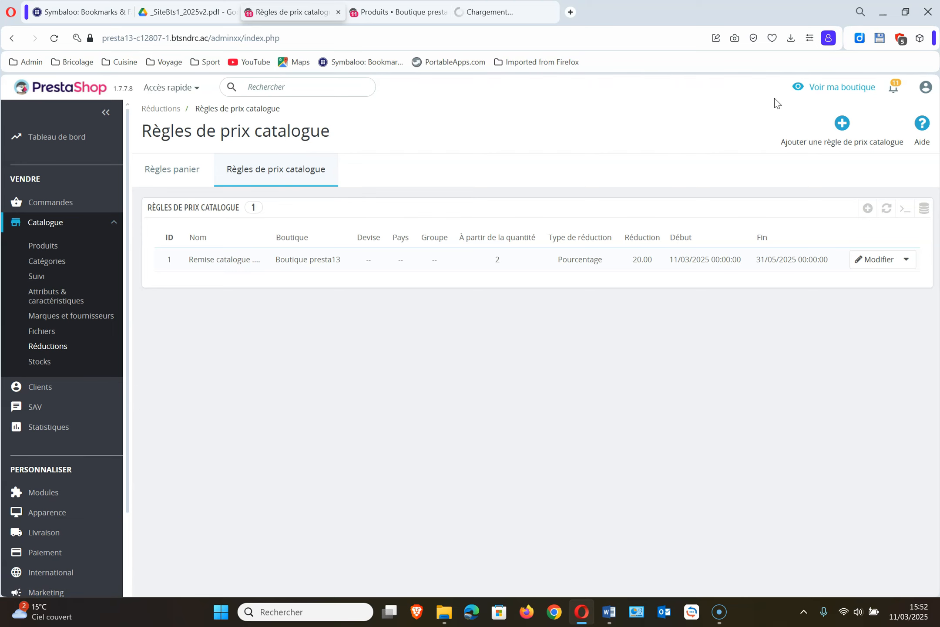
left_click(524, 15)
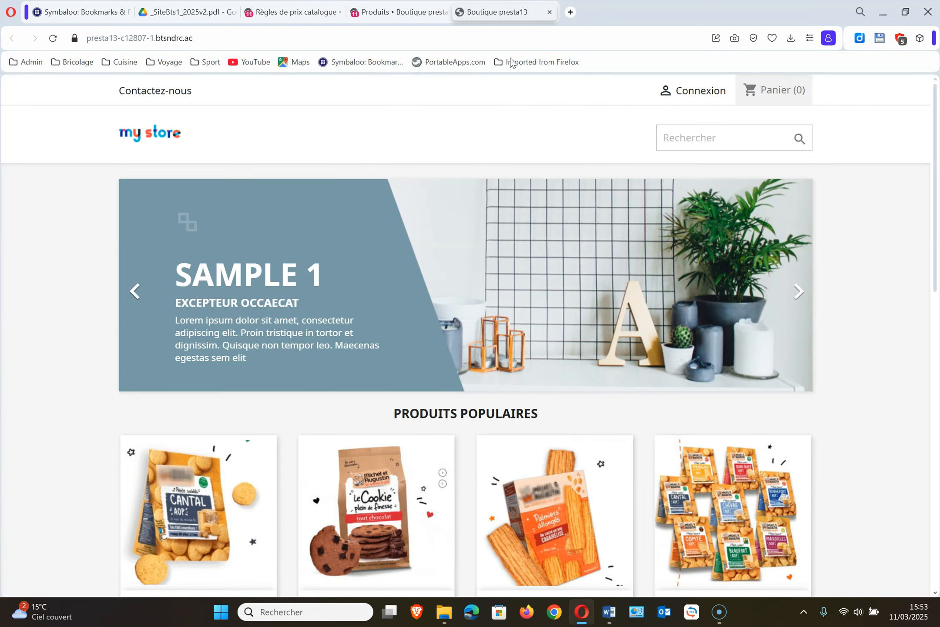
scroll(759, 389, "down", 5)
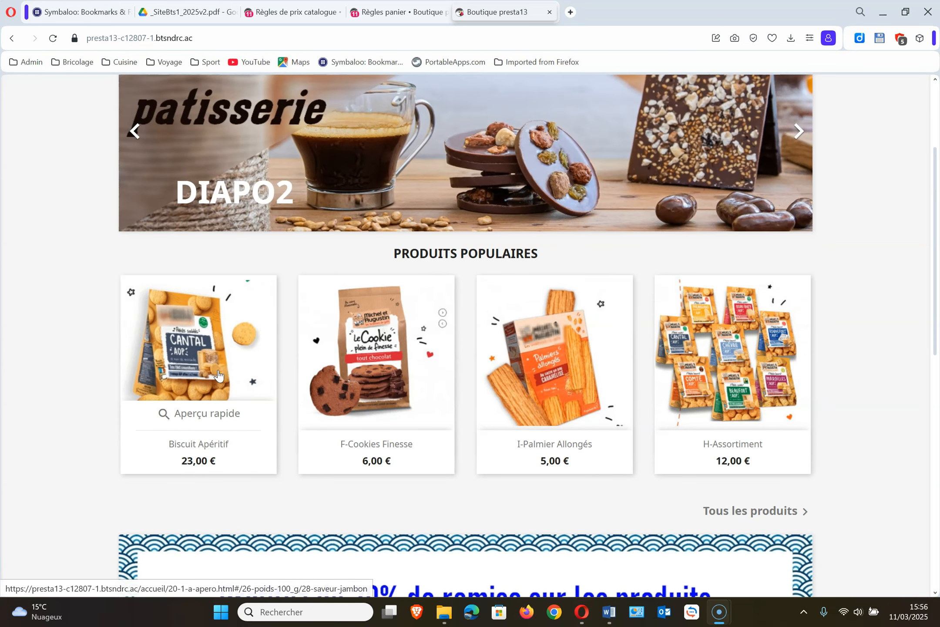
left_click(404, 16)
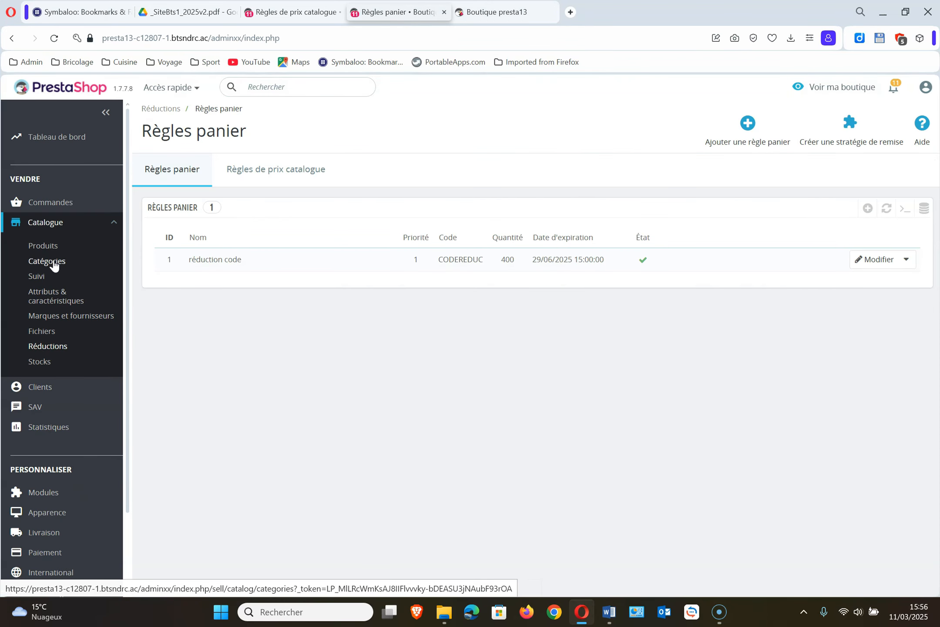
Open the product list, look at the shop front's popular products, and filter the list by the Accueil category
left_click(46, 247)
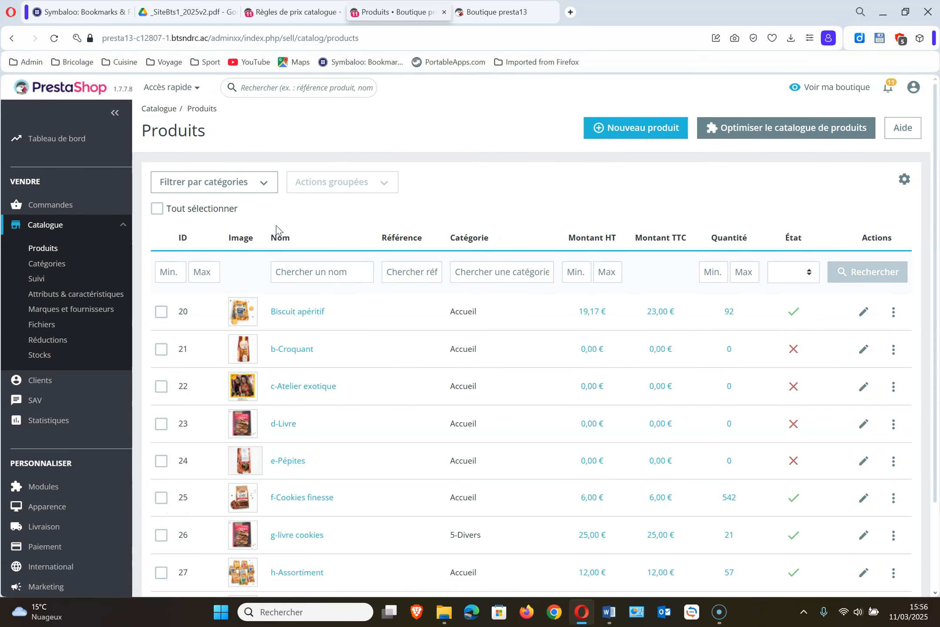
left_click(504, 12)
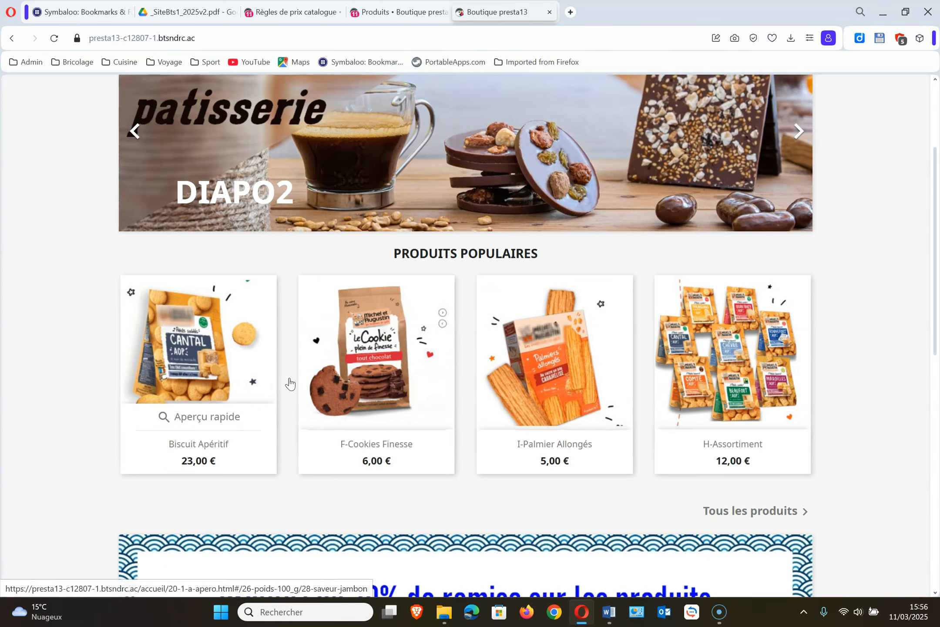
left_click(380, 17)
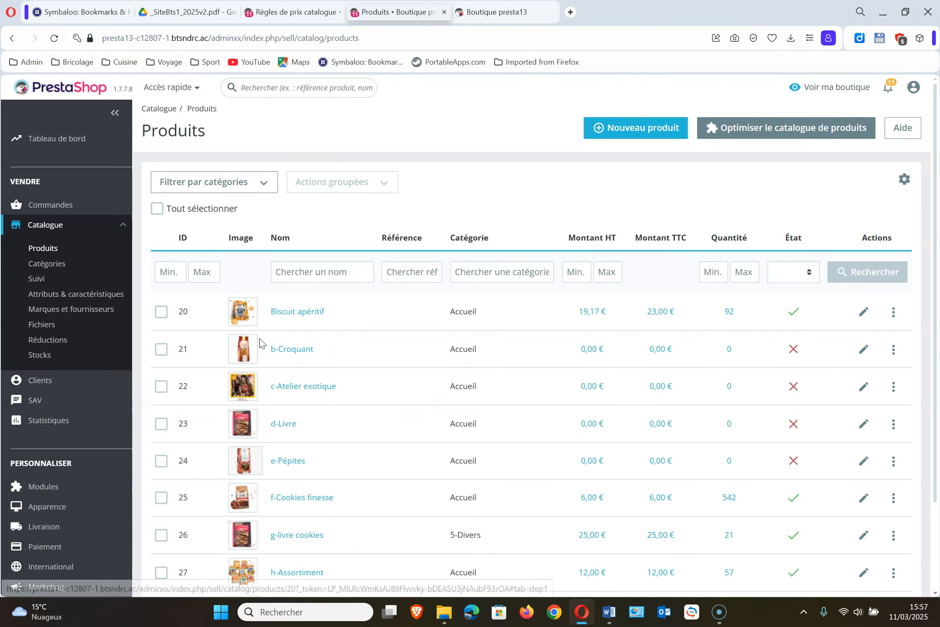
left_click(262, 186)
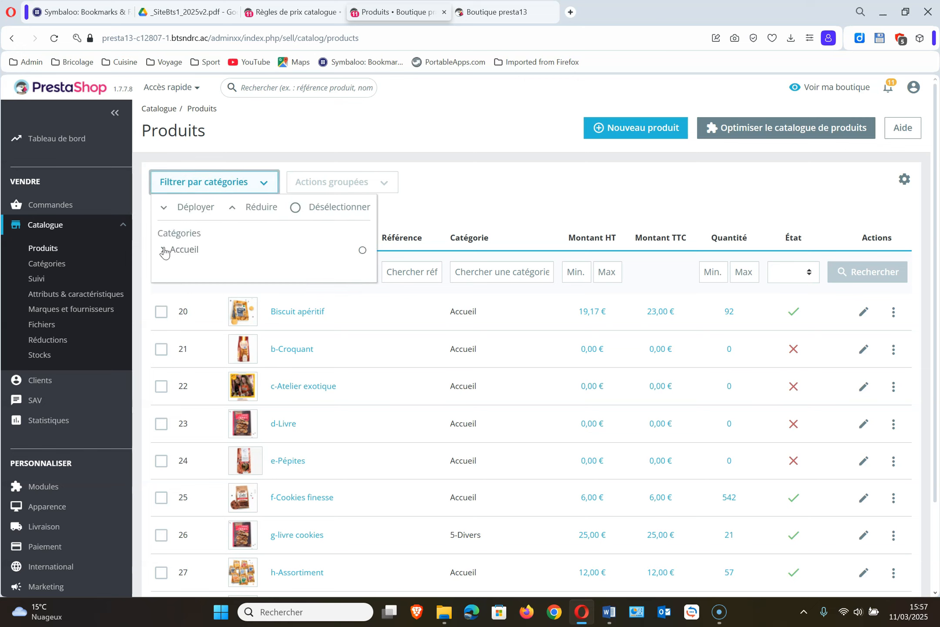
left_click(362, 251)
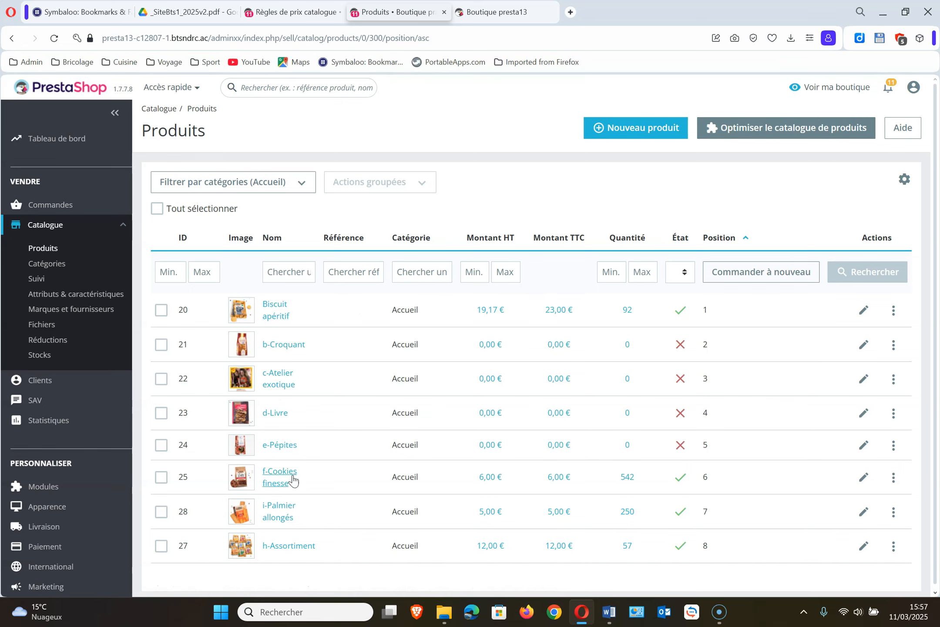
Compare the product order with the shop front, move h-Assortiment to position 1 in the Accueil category and save the order
left_click(513, 11)
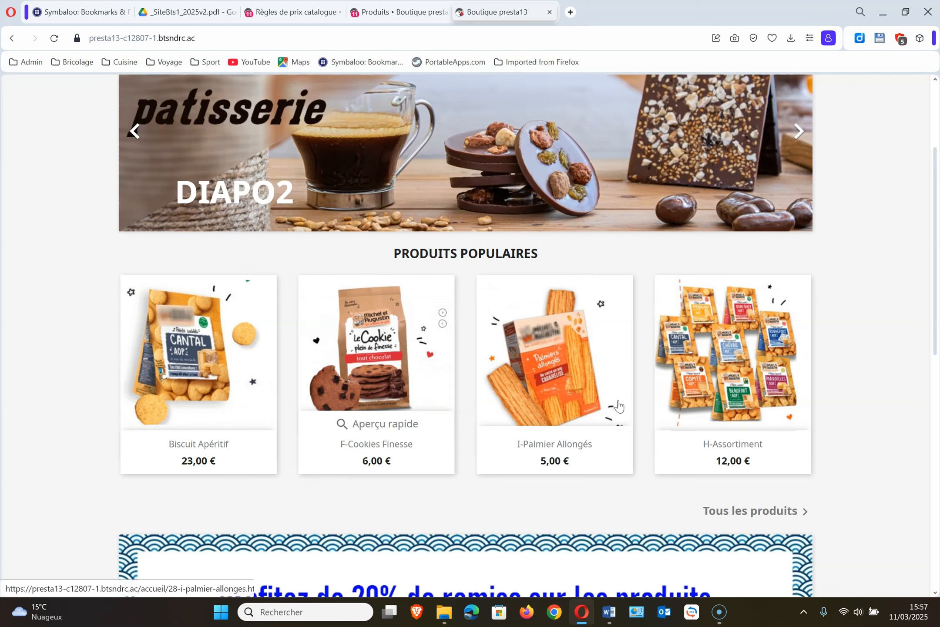
left_click(397, 12)
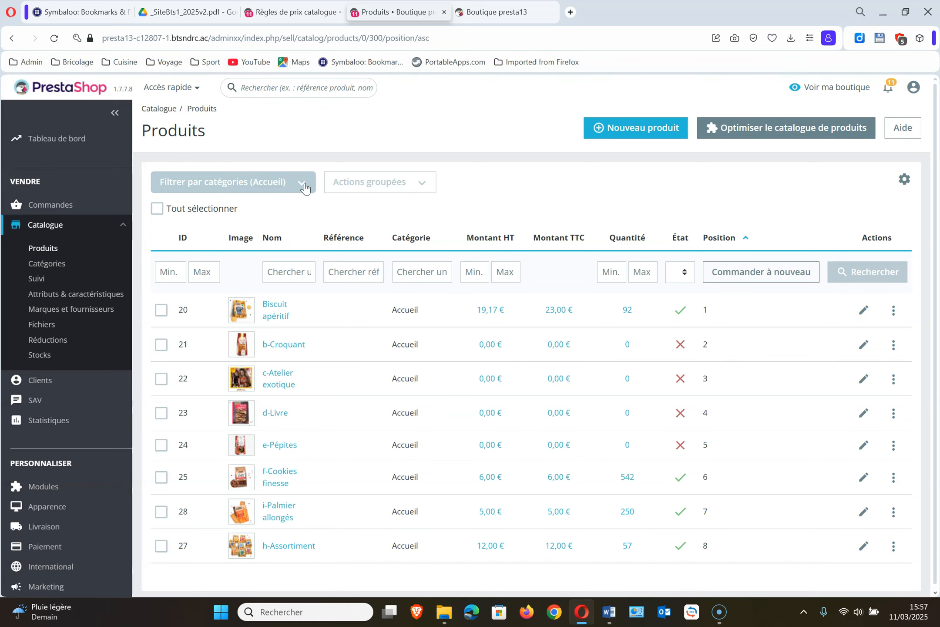
left_click(751, 273)
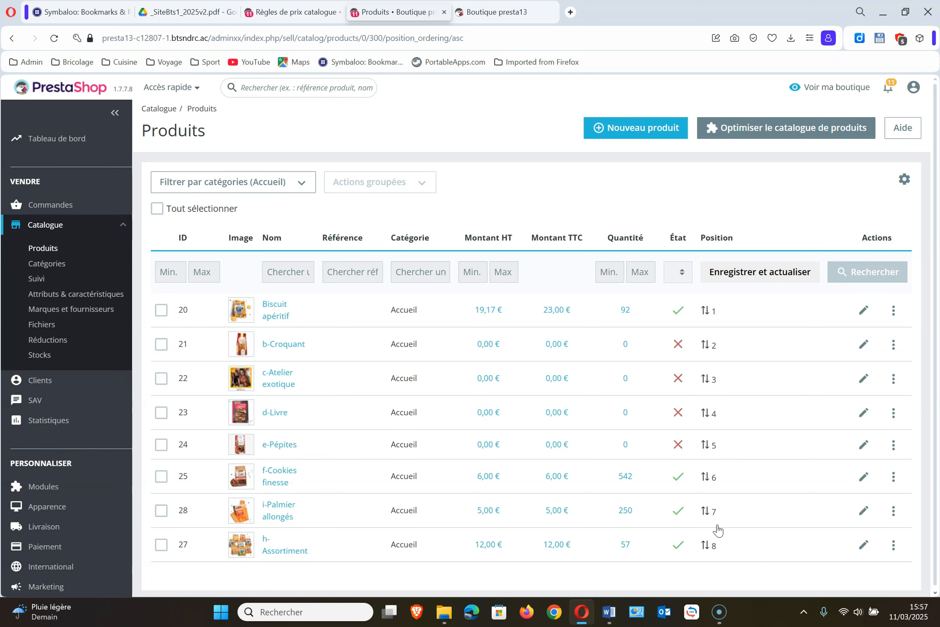
left_click(161, 548)
left_click_drag(324, 550, 331, 306)
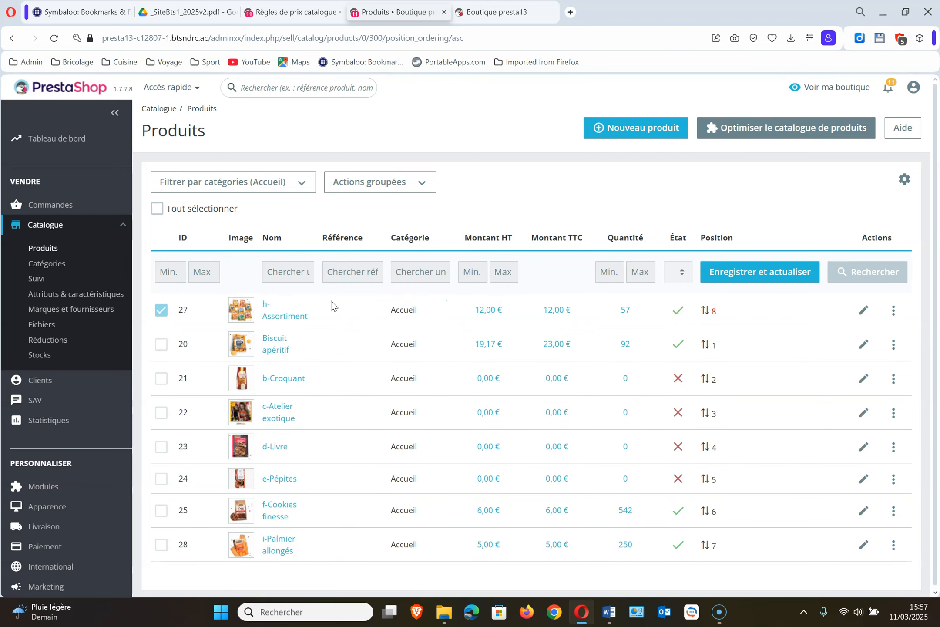
left_click(777, 281)
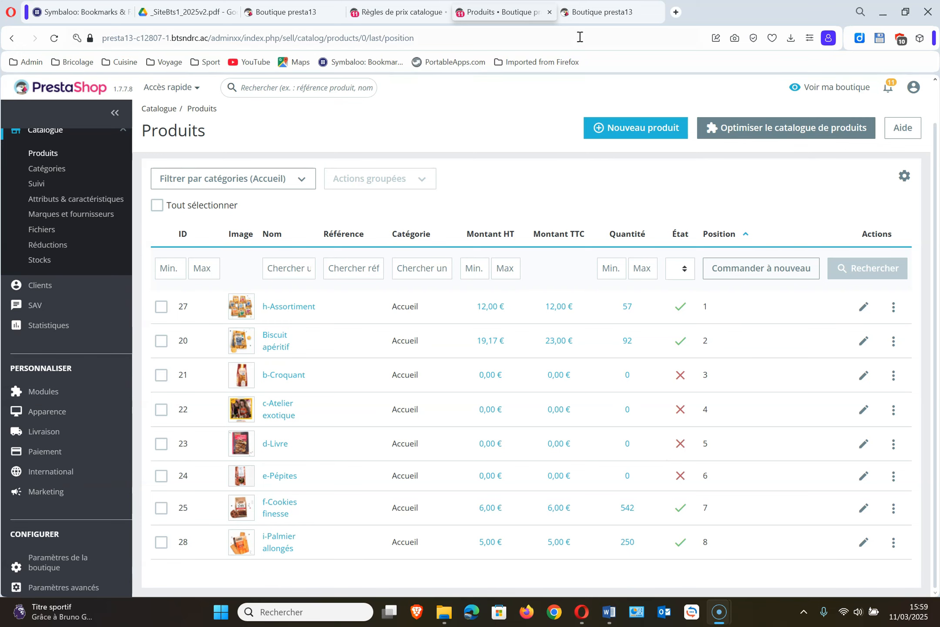
Reload the shop front and check the order of its popular products against the back office's product list
left_click(585, 18)
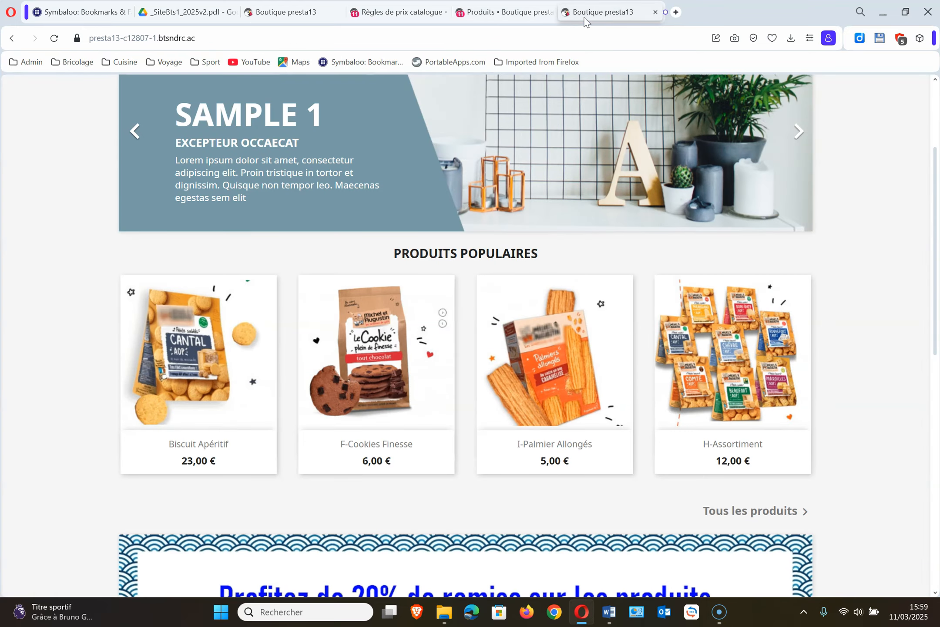
left_click(54, 38)
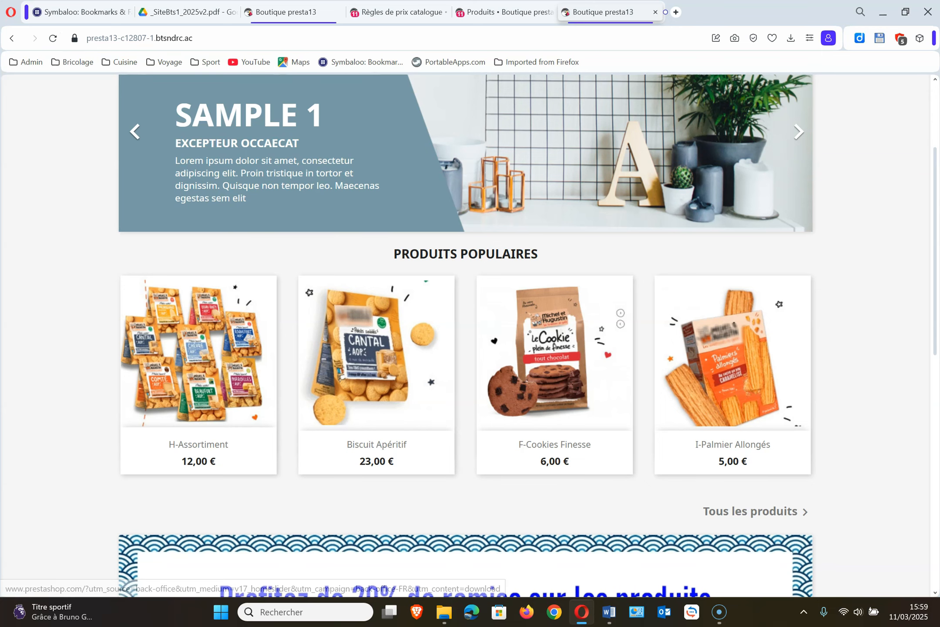
left_click(524, 12)
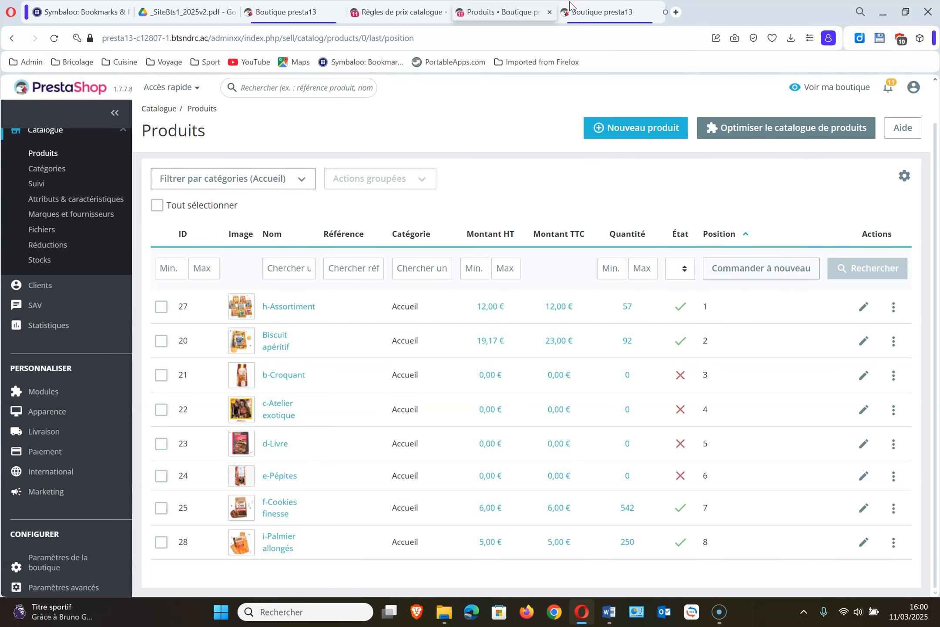
left_click(596, 12)
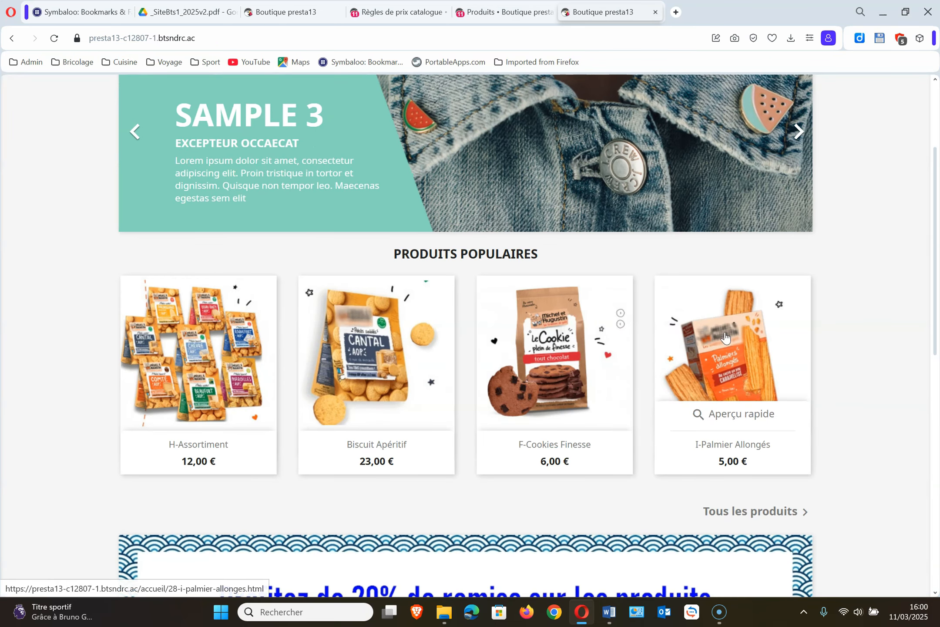
left_click(489, 16)
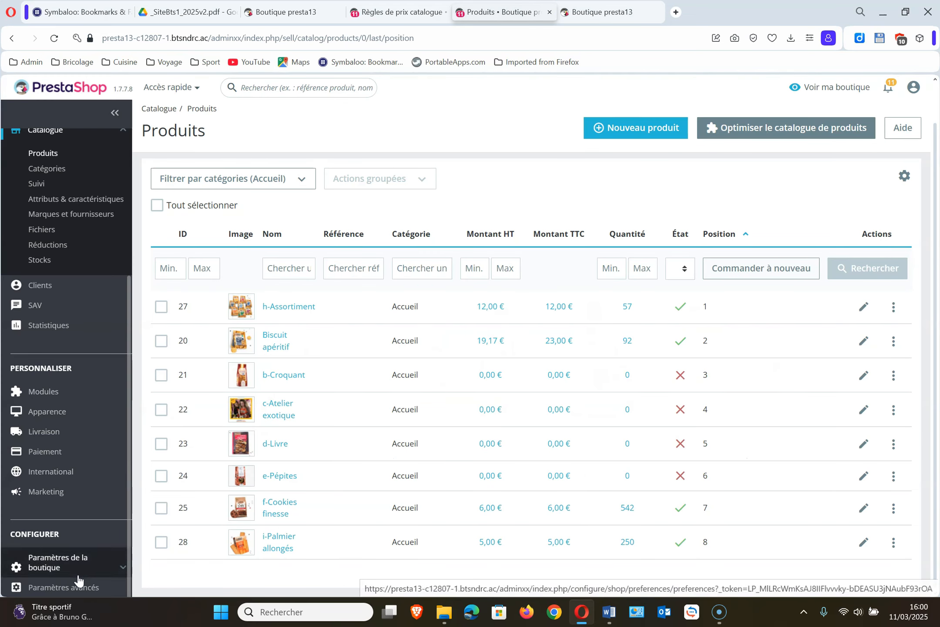
View the advanced performance settings with the cache options, and check the shop front's popular products again
mouse_move(76, 455)
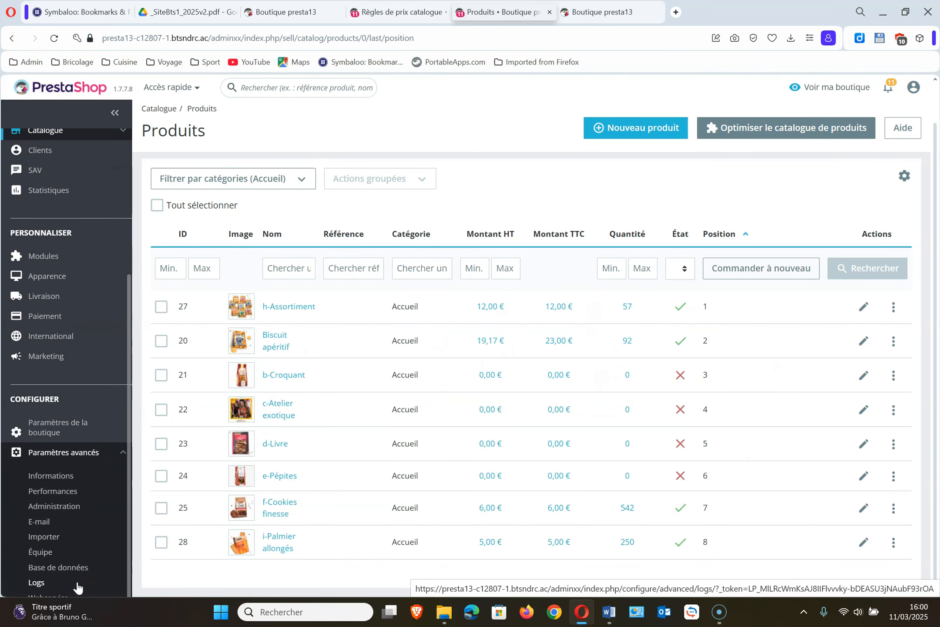
left_click(68, 492)
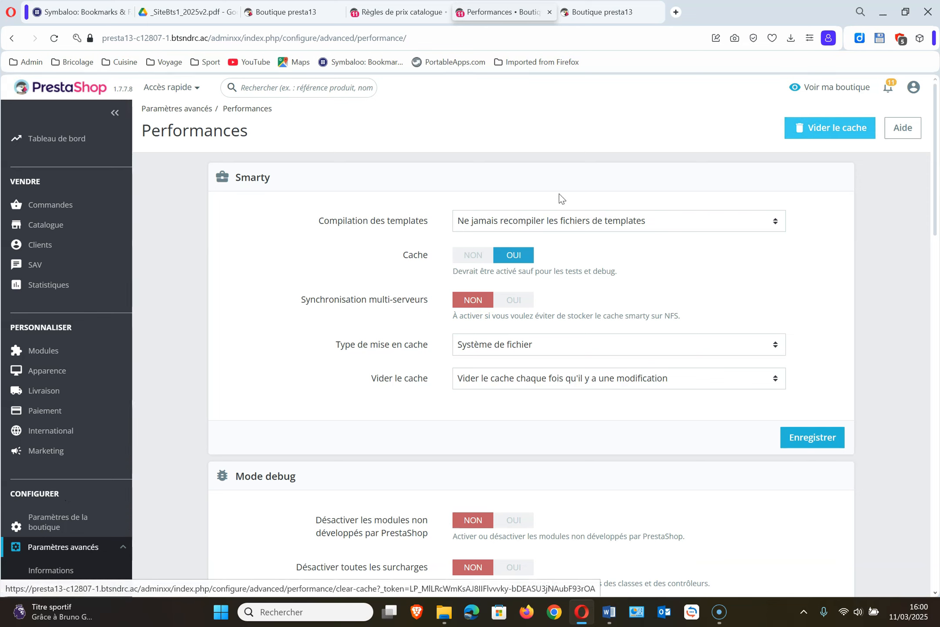
left_click(108, 554)
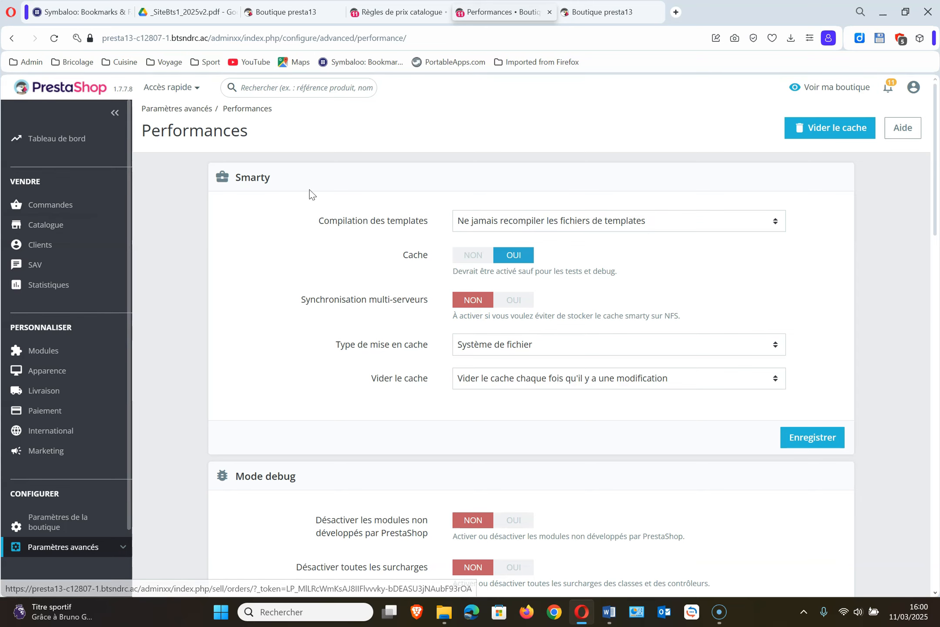
left_click(609, 11)
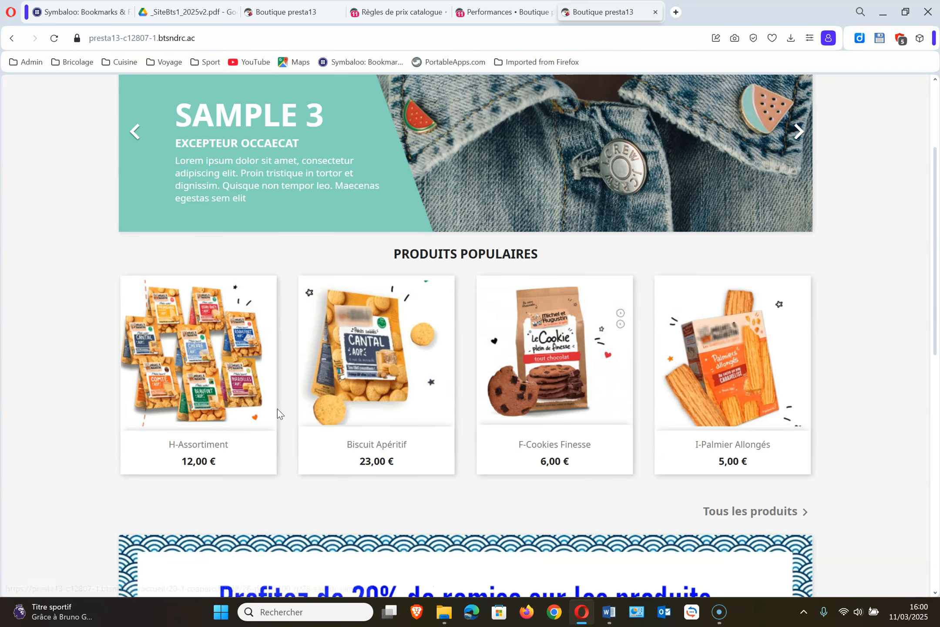
left_click(512, 13)
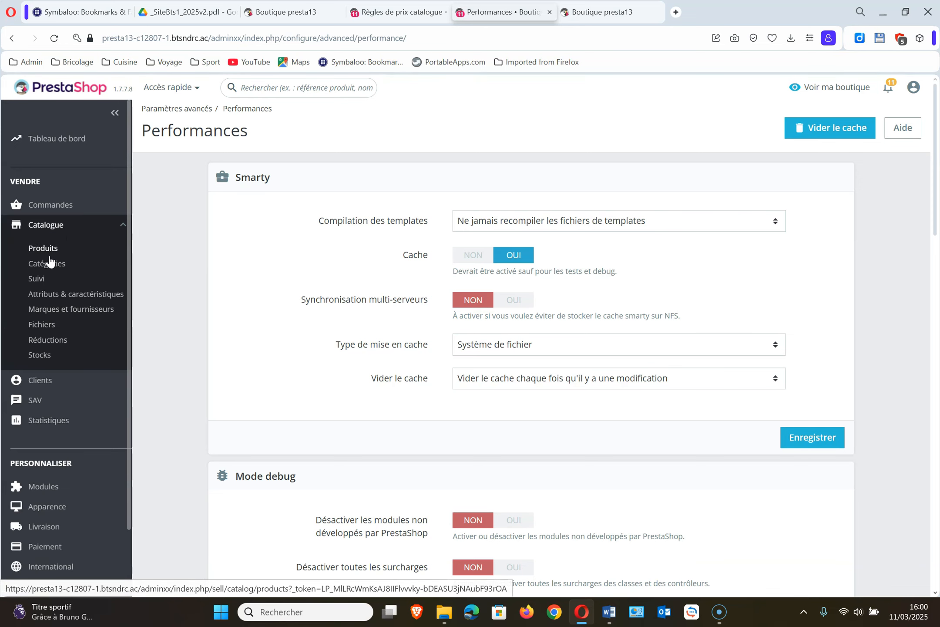
Remove the Accueil category filter from the product list and look through all products
left_click(52, 249)
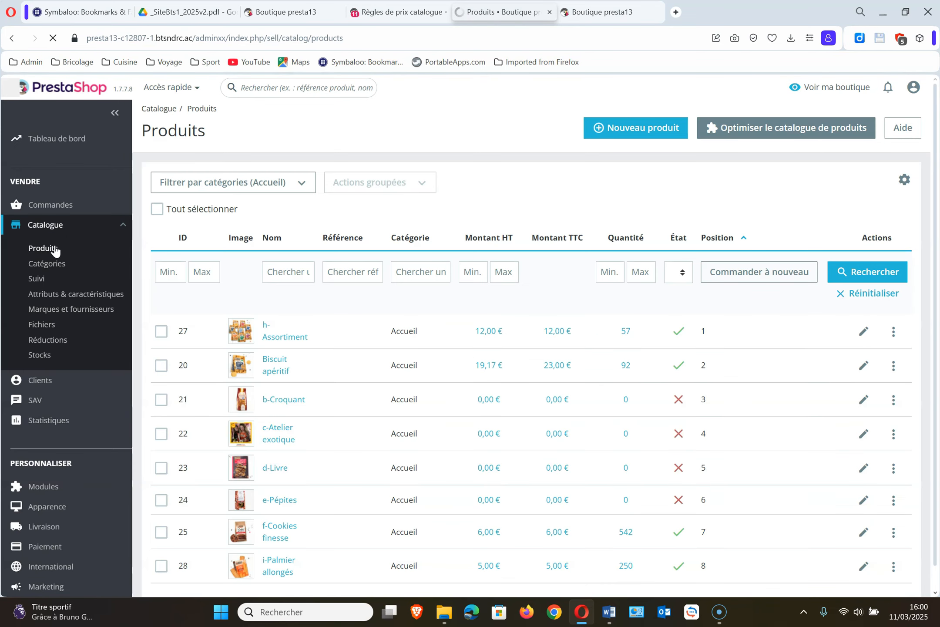
left_click(302, 185)
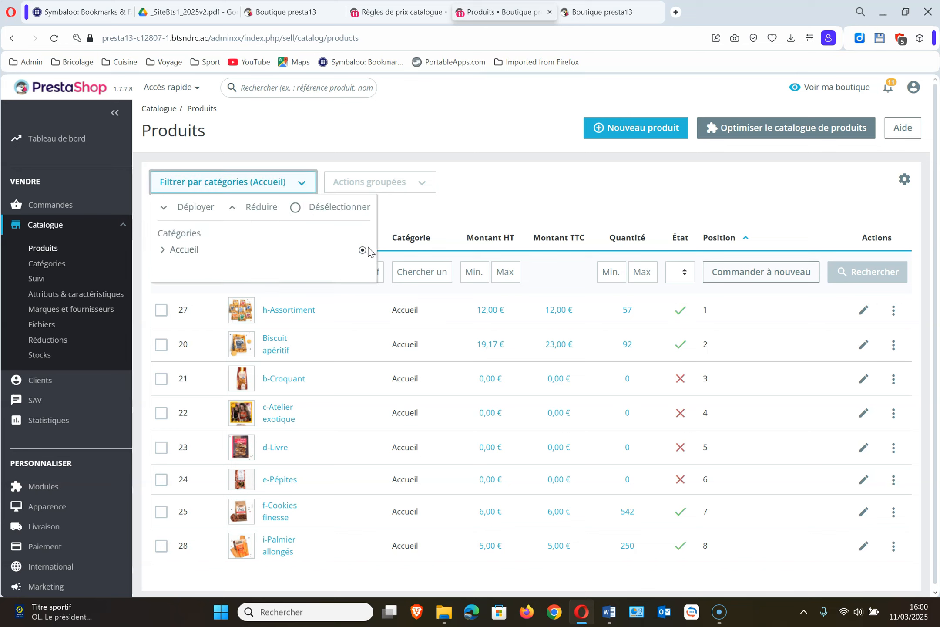
left_click(295, 209)
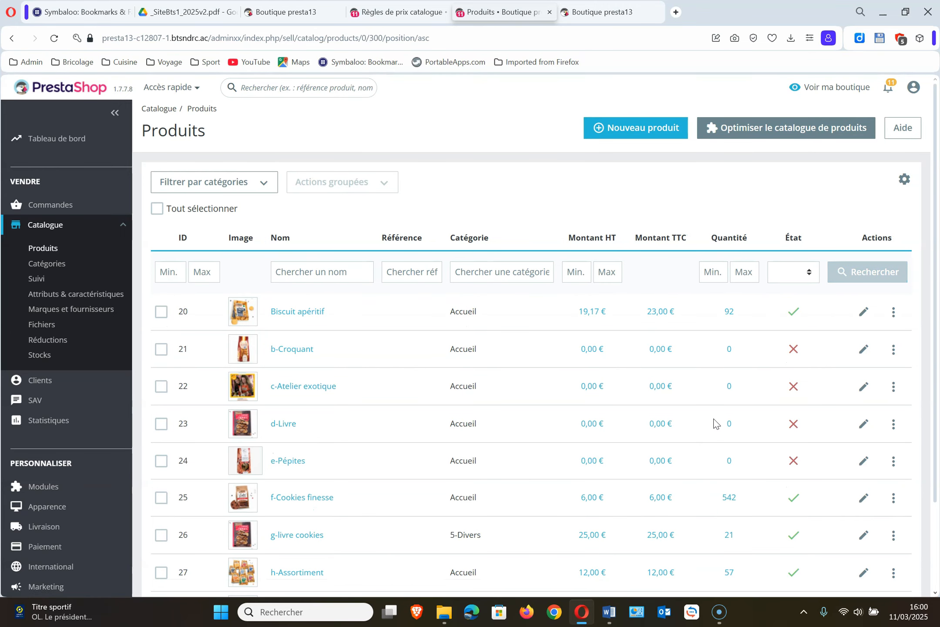
scroll(767, 453, "down", 1)
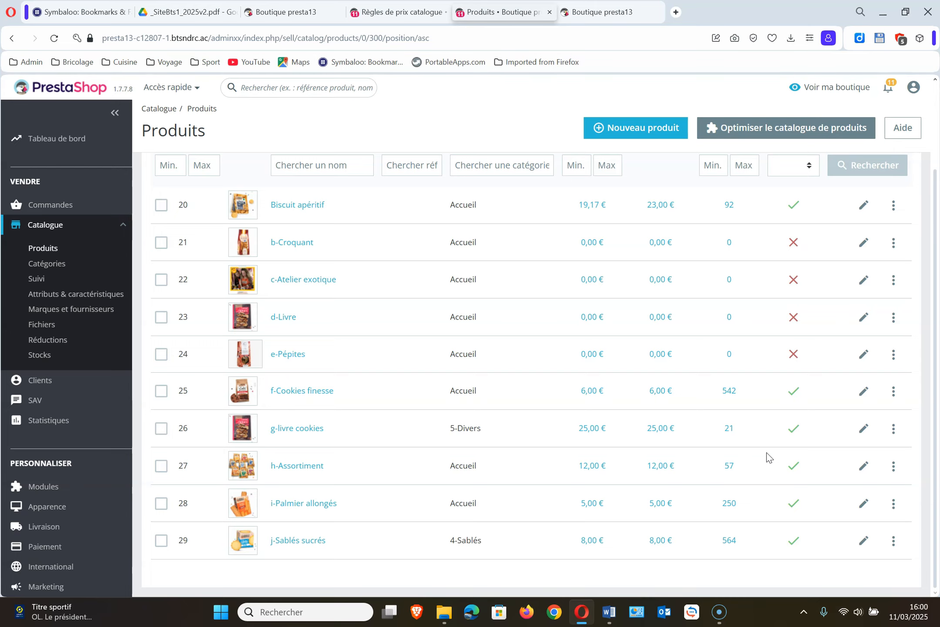
scroll(767, 453, "up", 1)
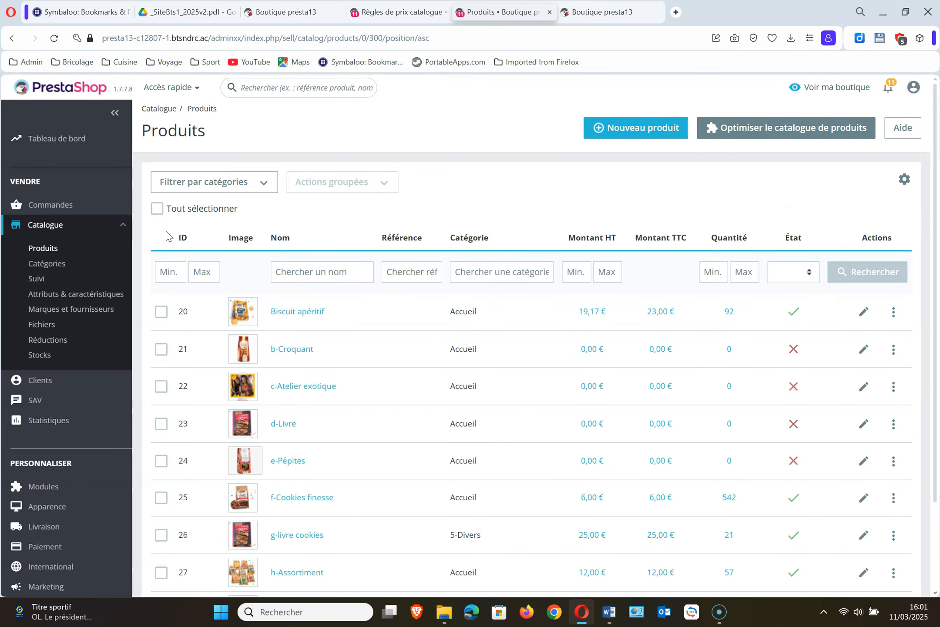
Look over the catalogue's category list and consult the PrestaShopTypeBts1.docx document in Word before returning to the back office
left_click(53, 264)
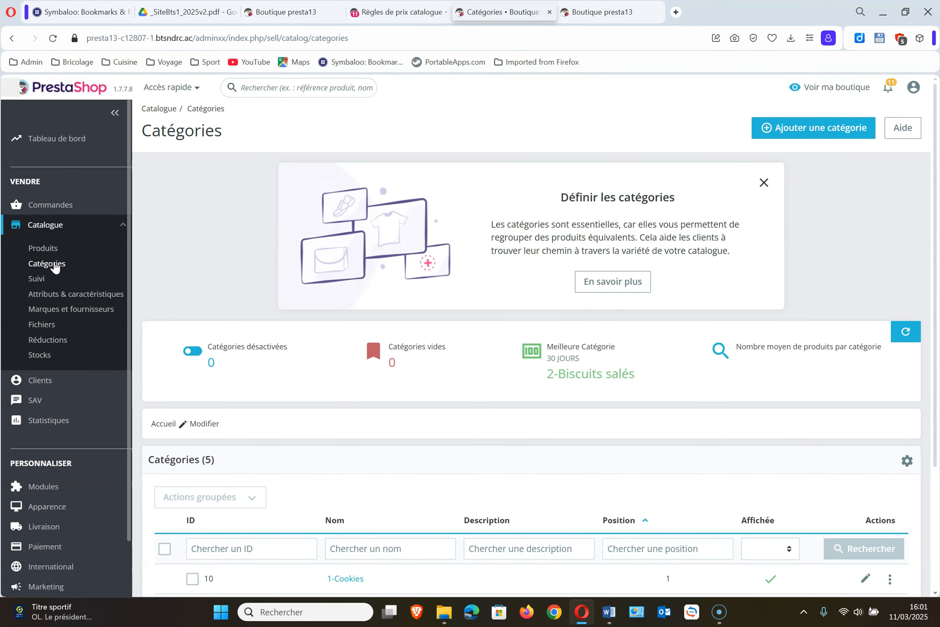
scroll(355, 455, "down", 1)
scroll(356, 455, "down", 3)
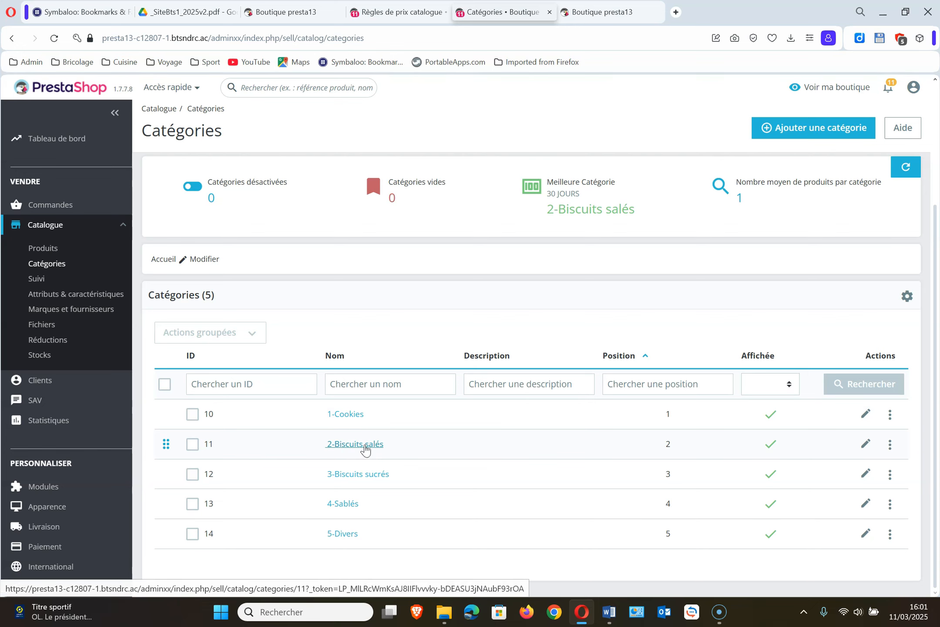
left_click(609, 611)
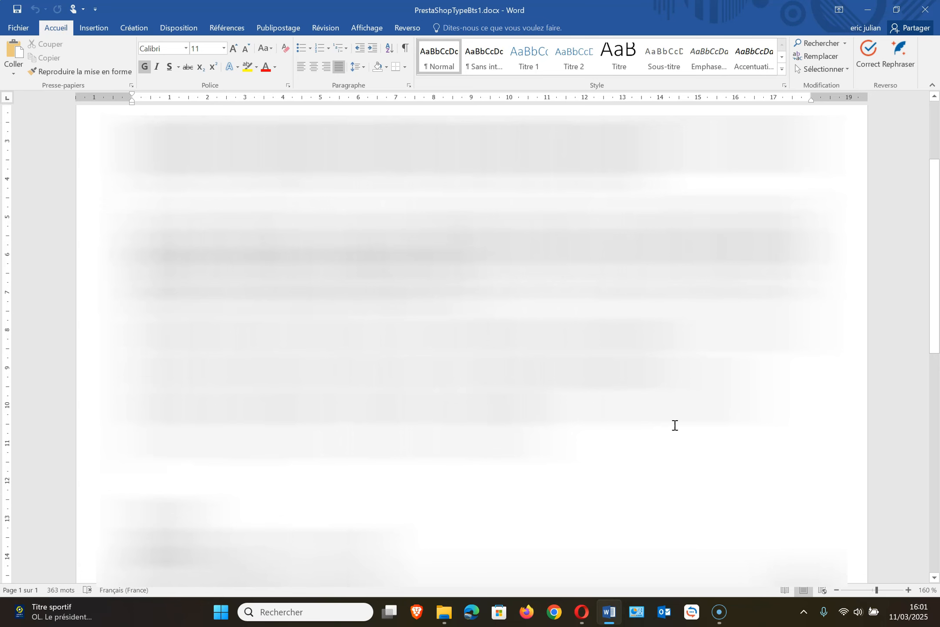
left_click(583, 621)
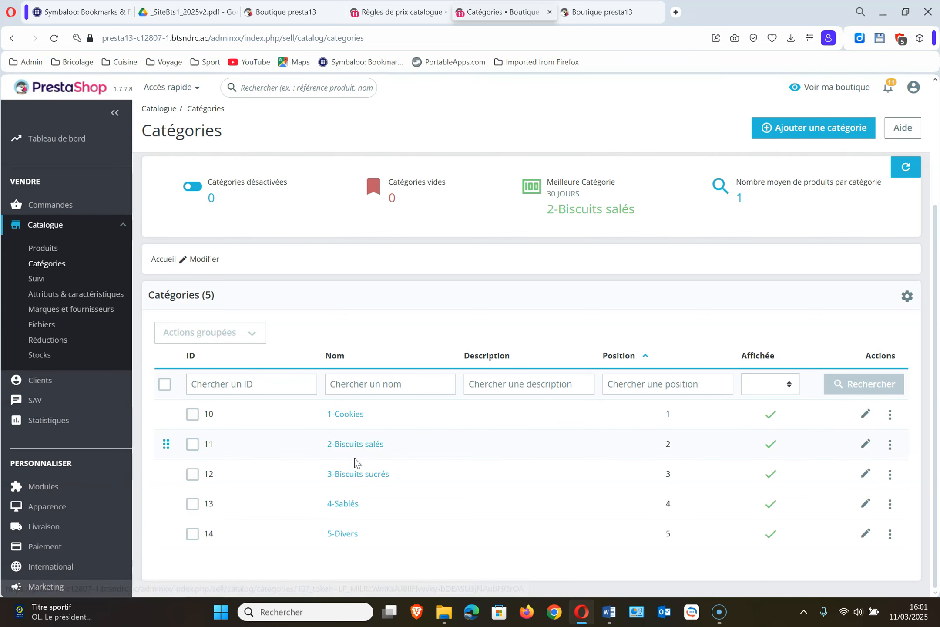
Start a new category named "Biscuit bio" with 2-Biscuits salés as its parent category
left_click(361, 444)
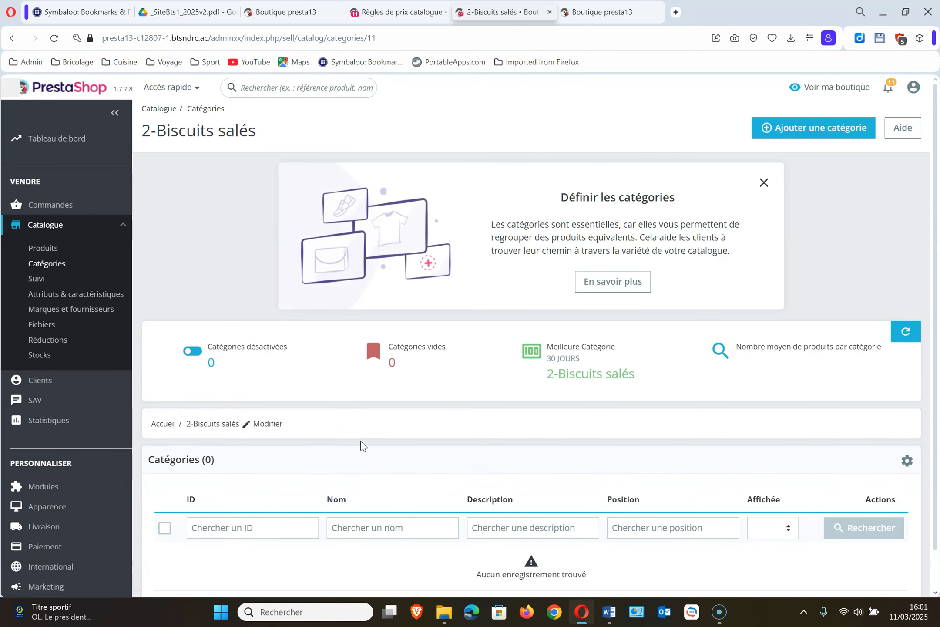
scroll(709, 506, "down", 1)
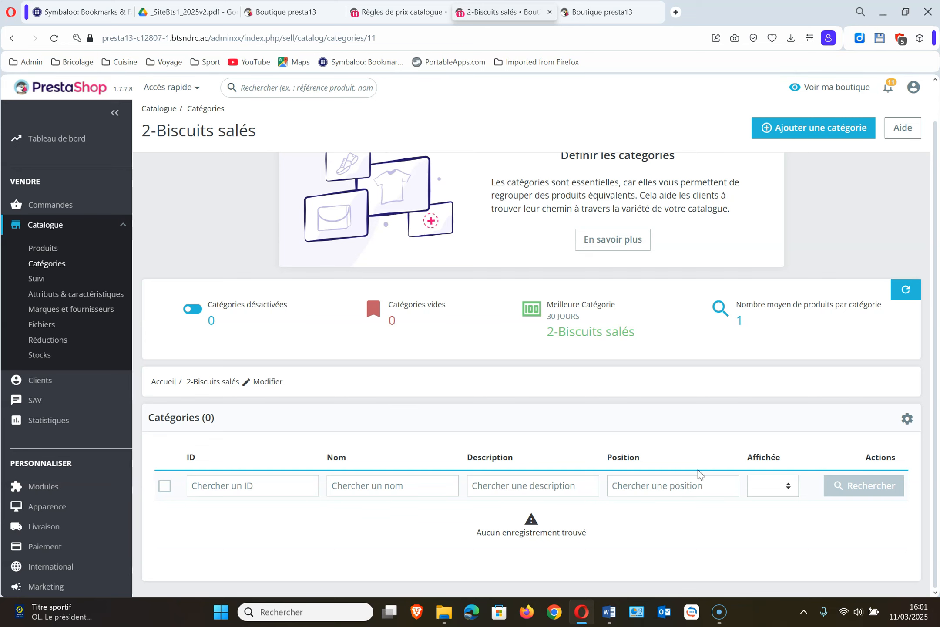
left_click(789, 133)
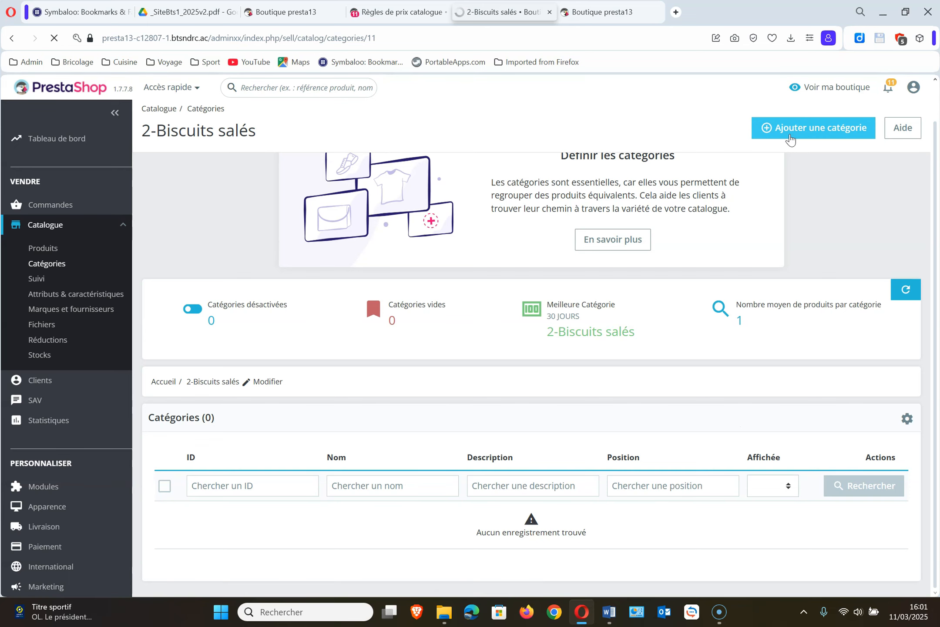
left_click(477, 225)
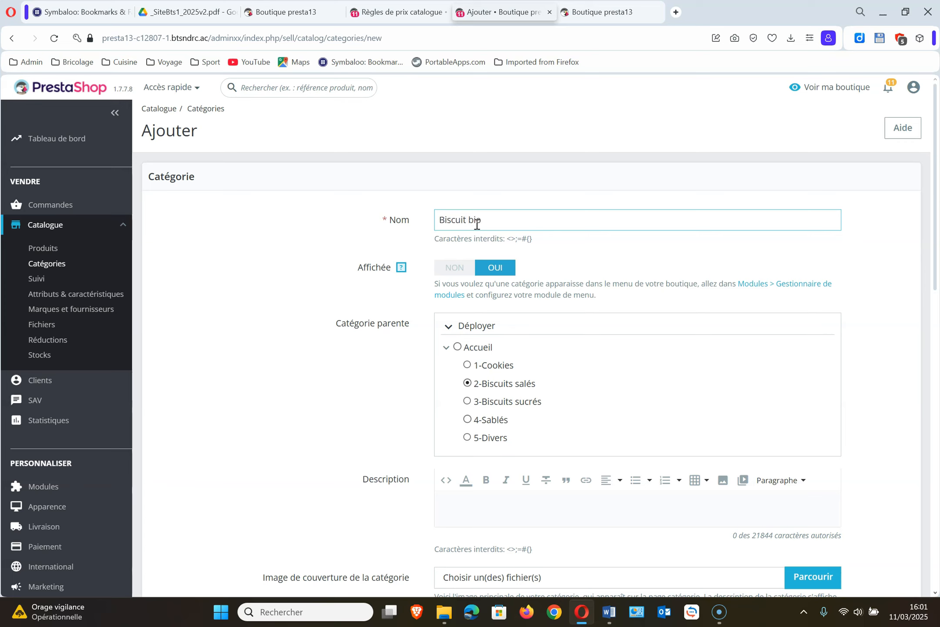
type("Biscuit bio")
left_click(468, 383)
Enter "ici des biscuits bio" as the new category's description and bring the SEO fields into view
scroll(655, 364, "down", 4)
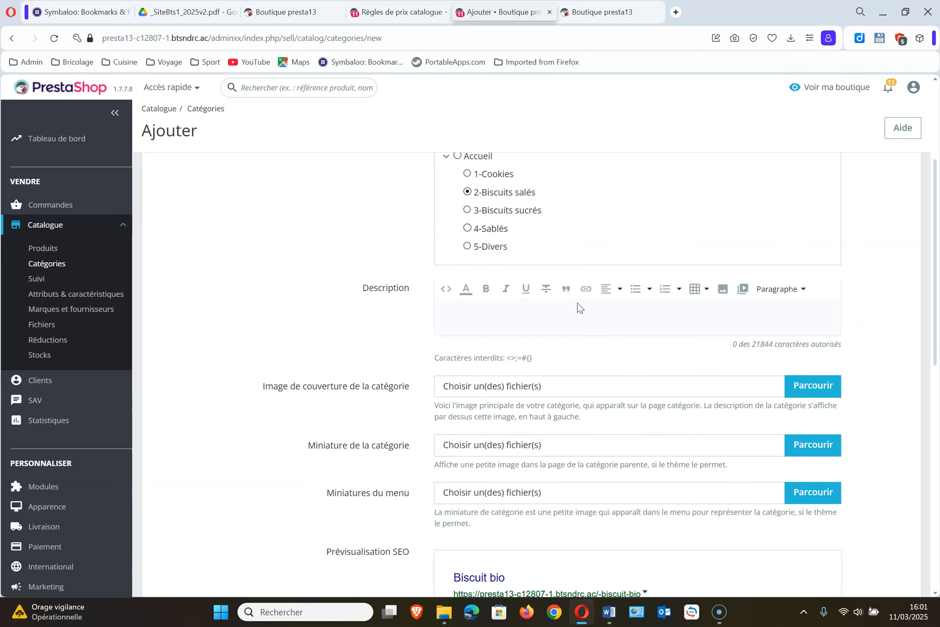
type("ici des biscuits bio")
scroll(513, 541, "down", 2)
scroll(513, 542, "down", 3)
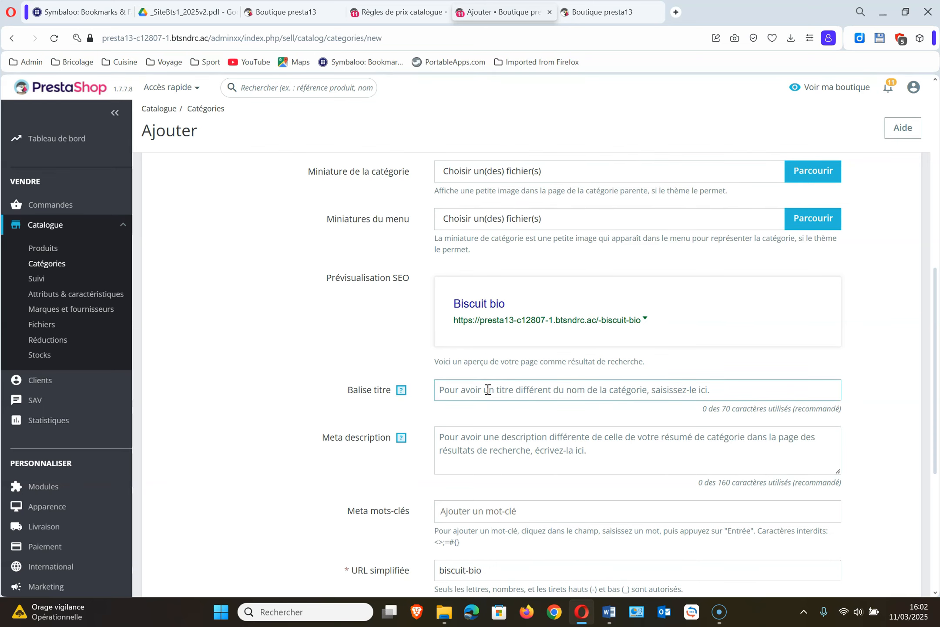
Set the title tag to "Biscuit certifié bio de Cantal Biscuit" and the meta description to "des biscuits bio pour toute la faille créés dans le Cantal"
type("Biscuit ")
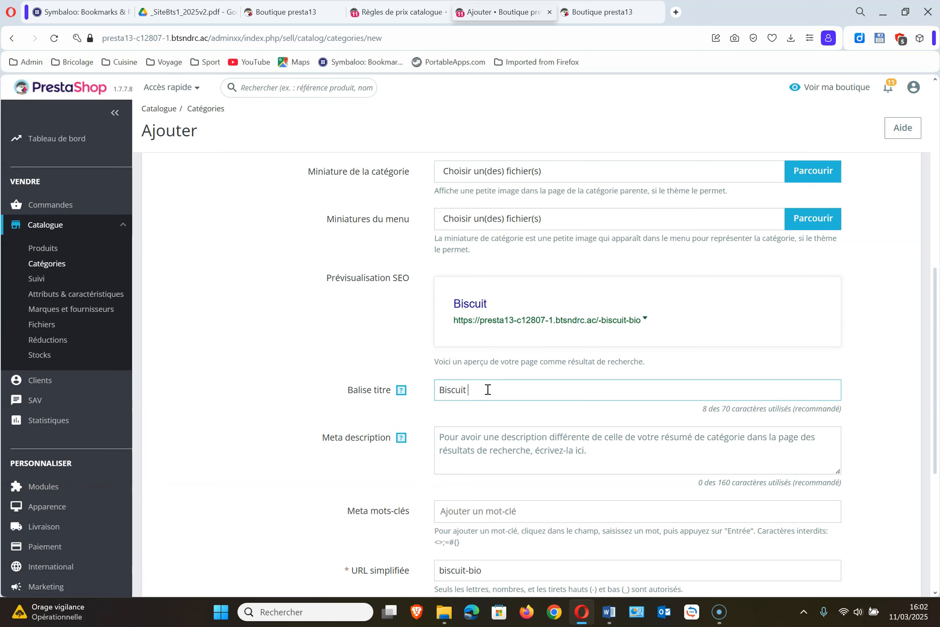
type("bcertifié bio de Cantal Biscuit")
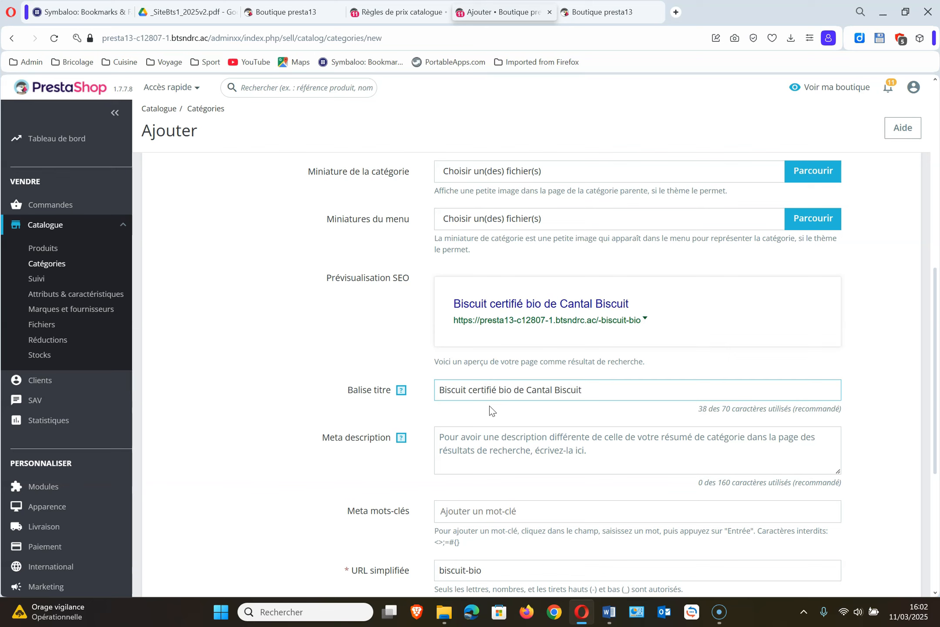
left_click(505, 440)
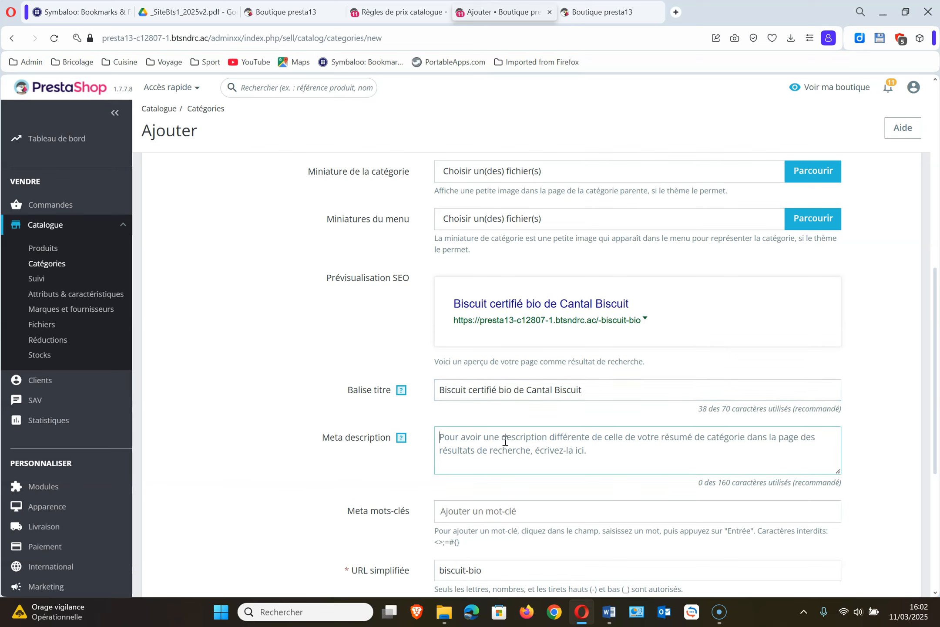
type("des biscuits bio pour toute la faille")
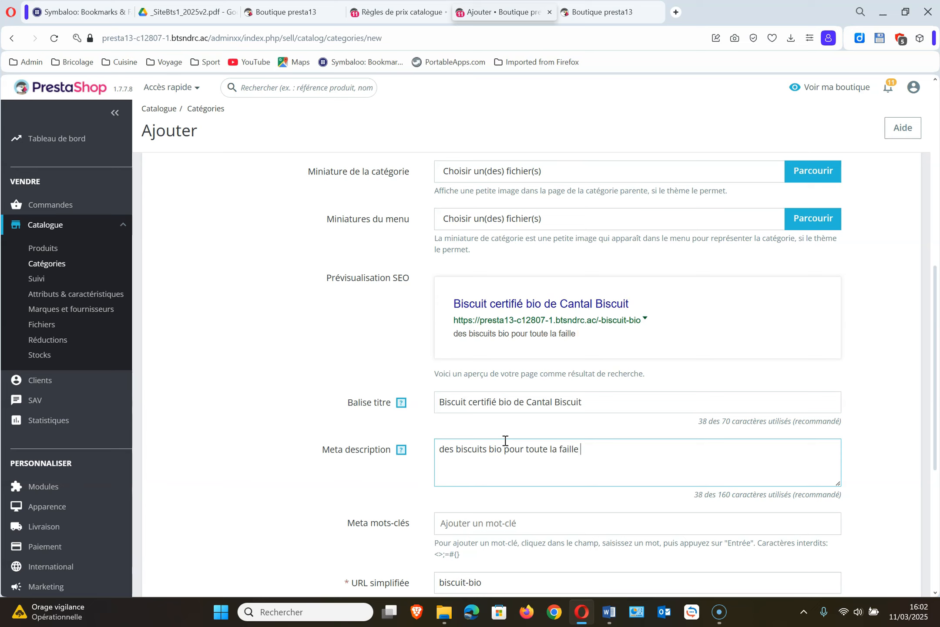
type(" créés dans le Cantal")
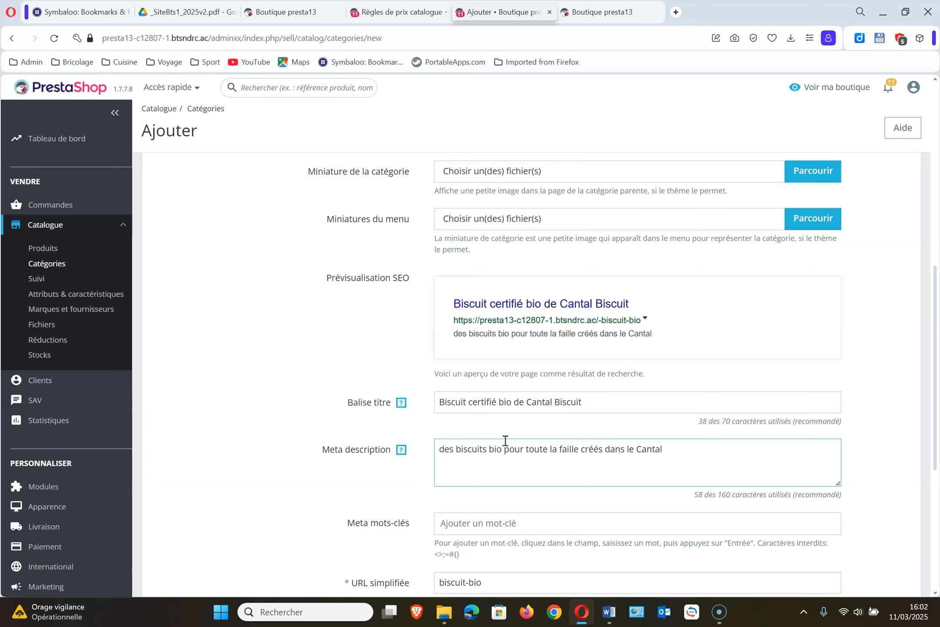
Add the meta keywords "bio" and "biscuit", review the whole category form and save the new category
left_click(478, 523)
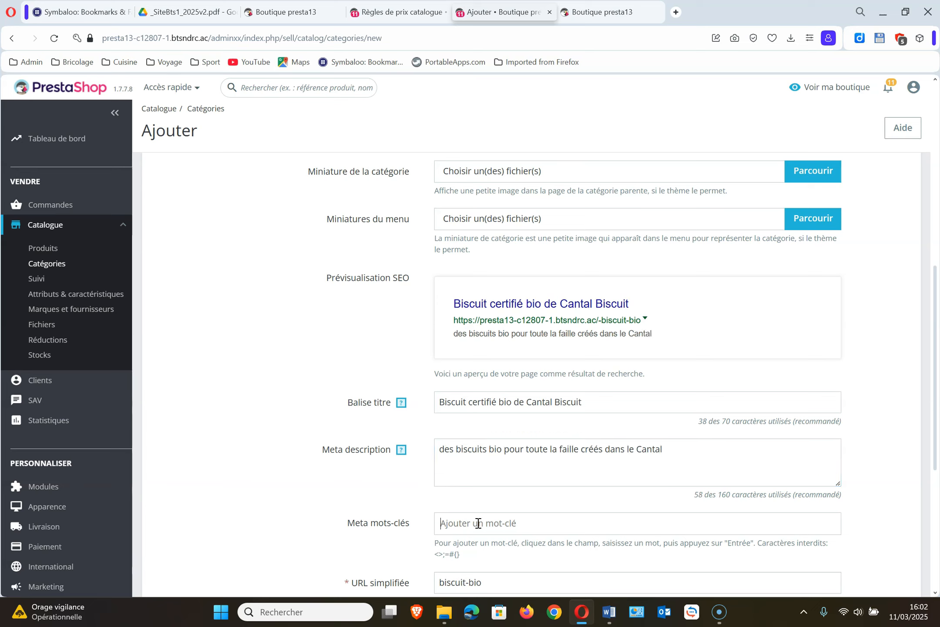
type("bio")
key("Return")
type("biscuit")
key("Return")
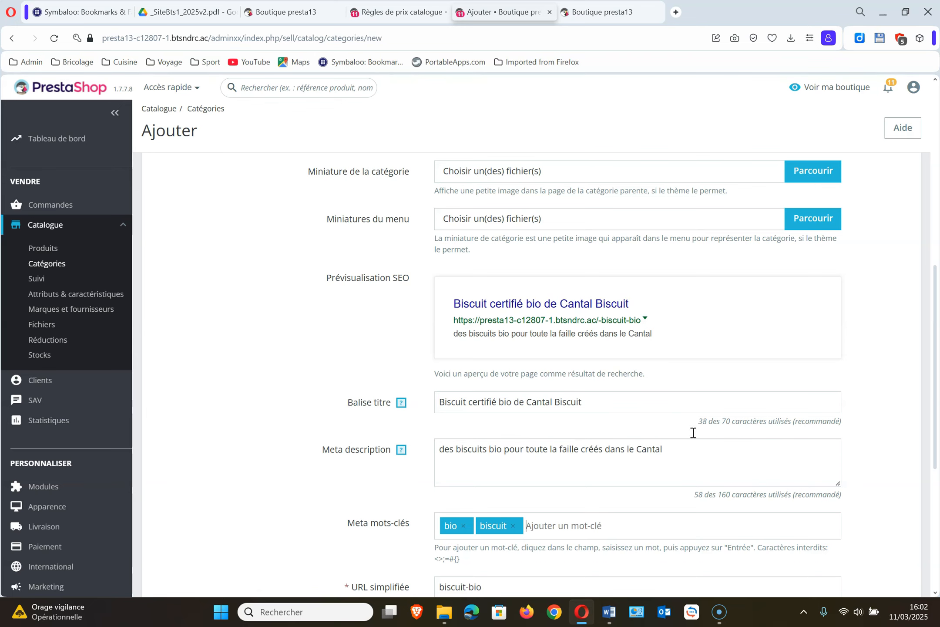
scroll(740, 394, "down", 5)
scroll(740, 394, "up", 15)
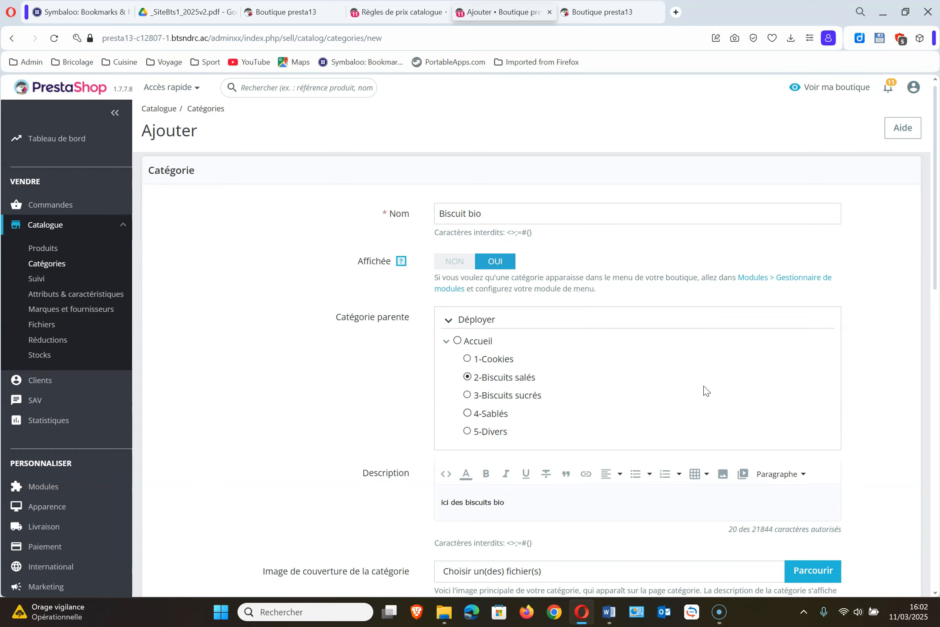
scroll(703, 390, "down", 15)
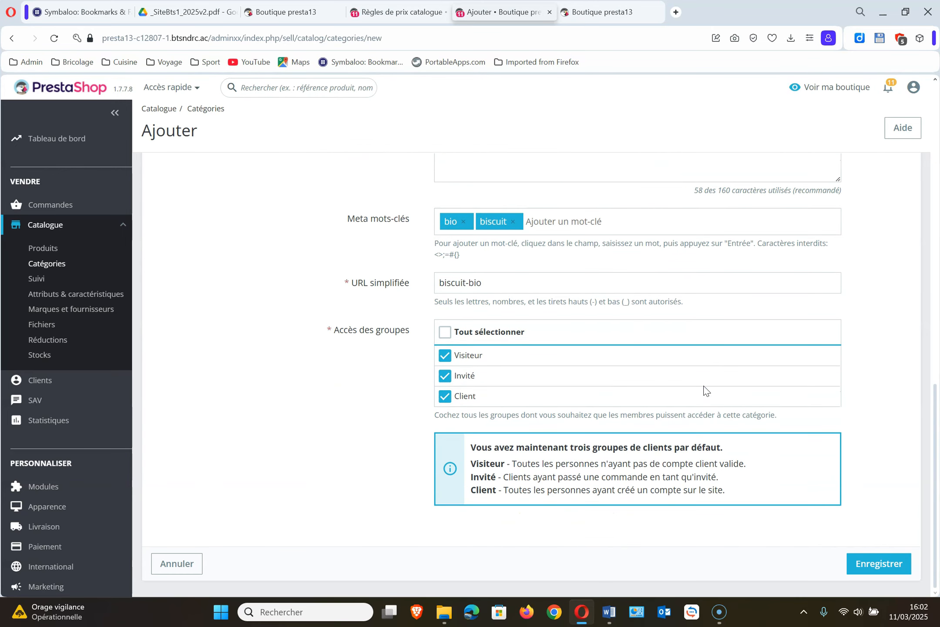
left_click(892, 562)
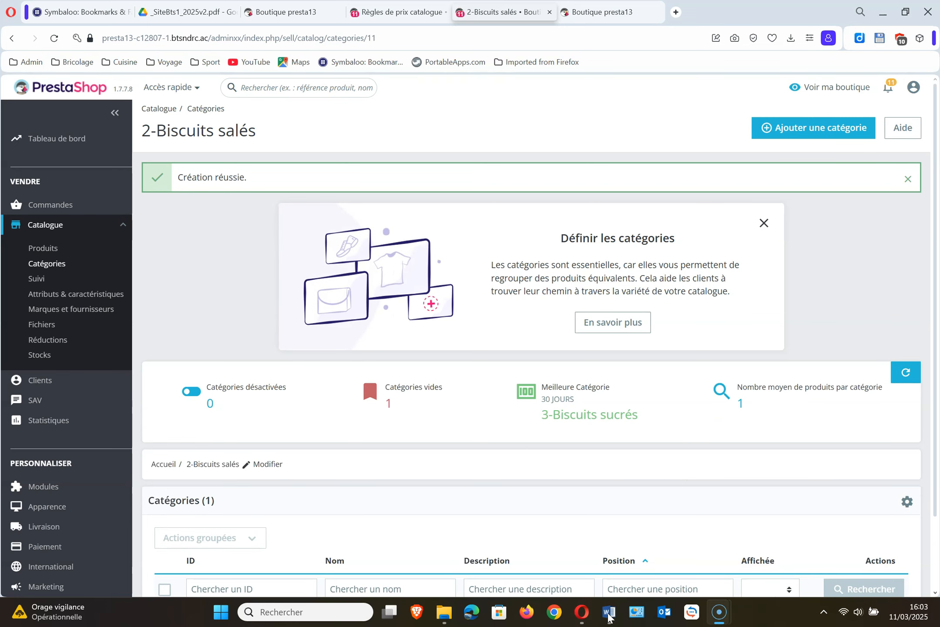
Consult the PrestaShopTypeBts1.docx document in Word, return to the back office in Opera and look at the 2-Biscuits salés subcategory list
left_click(608, 613)
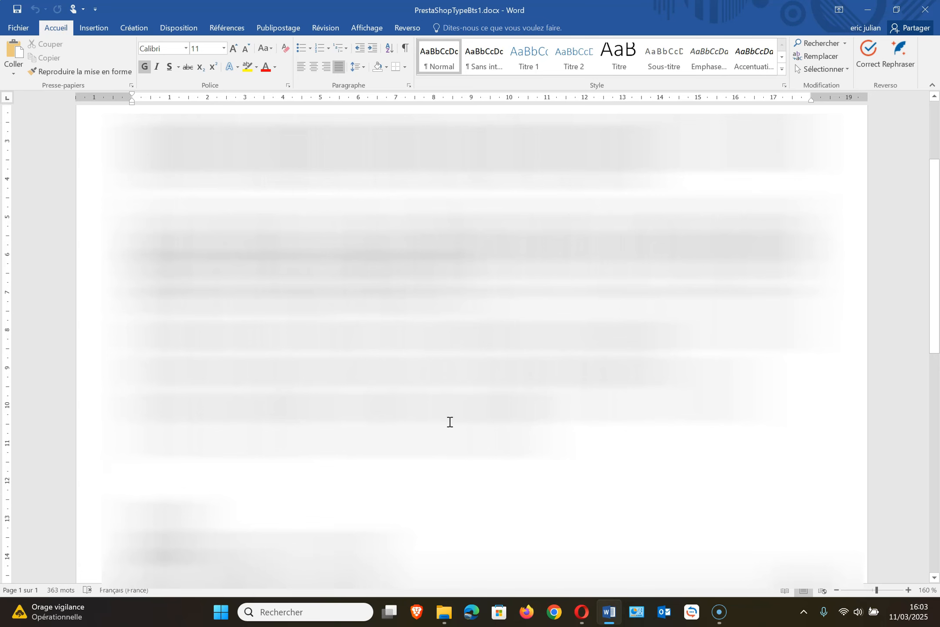
left_click(582, 614)
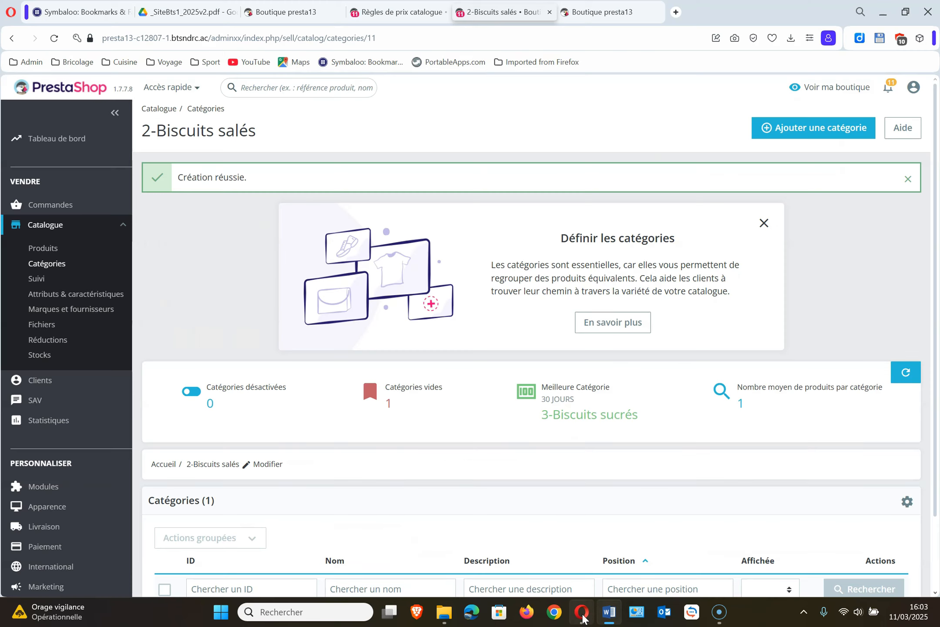
scroll(78, 503, "down", 2)
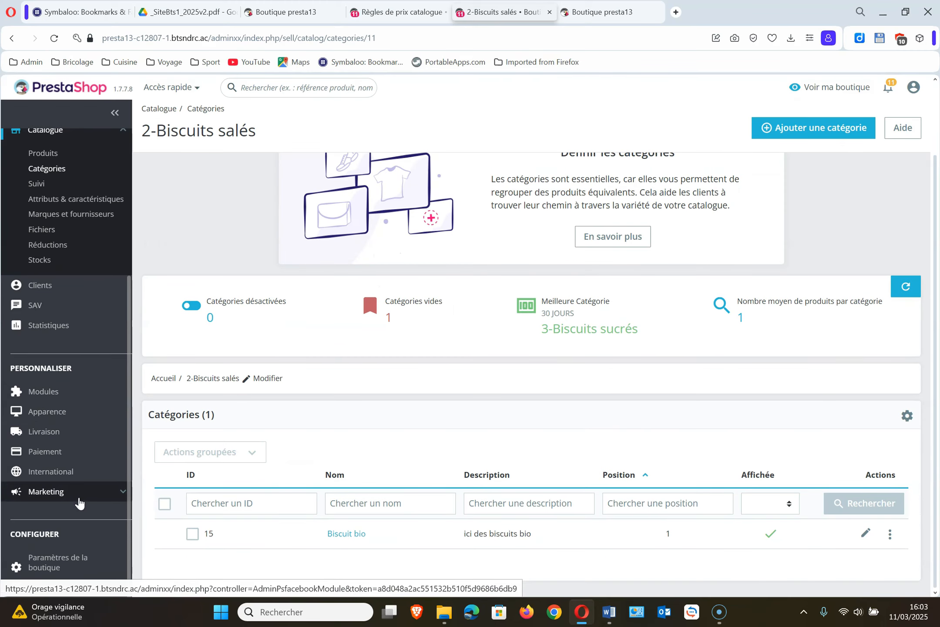
Create and save a customer group named Restaurant in the shop's customer settings
mouse_move(72, 555)
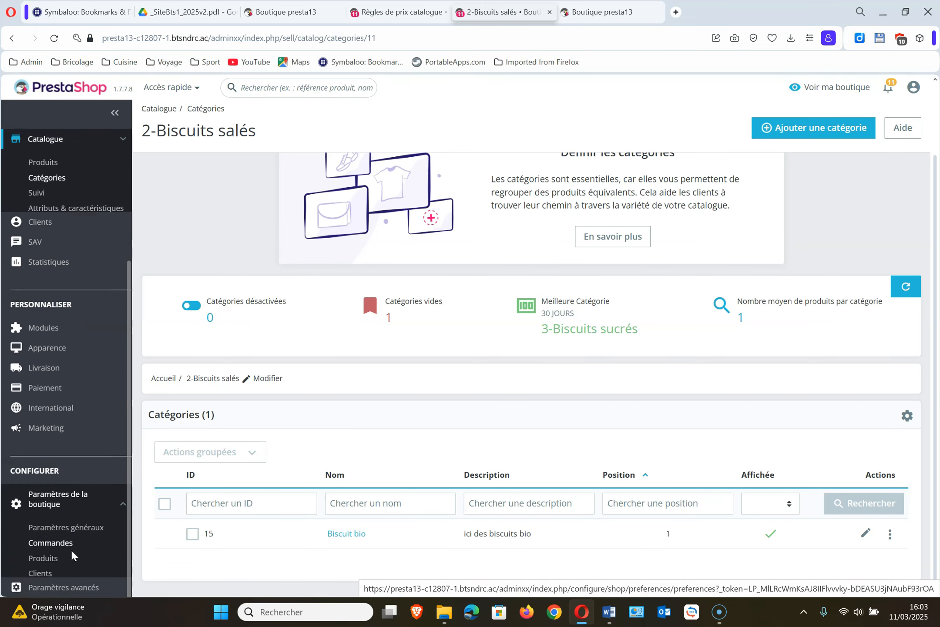
left_click(48, 520)
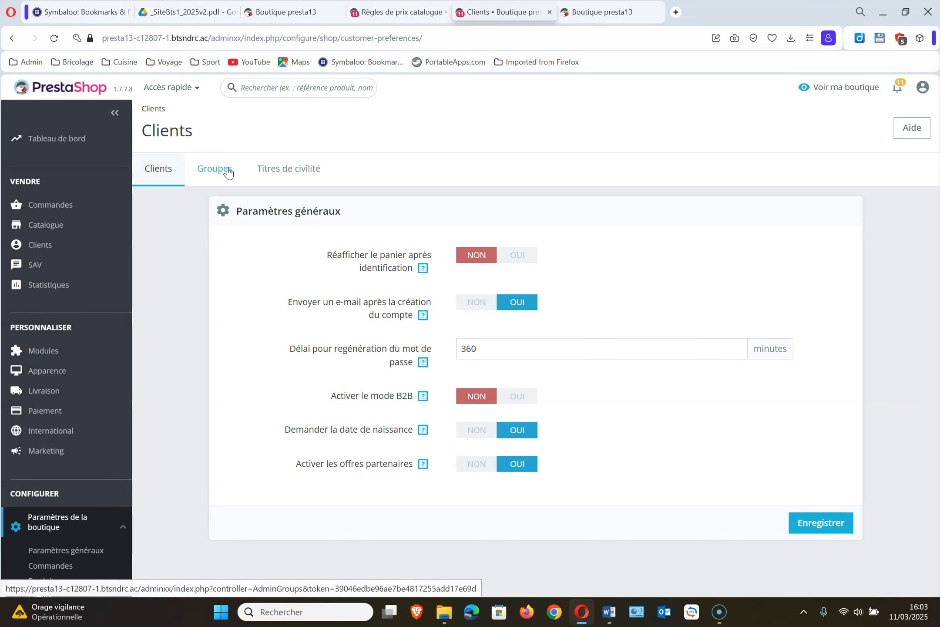
left_click(228, 171)
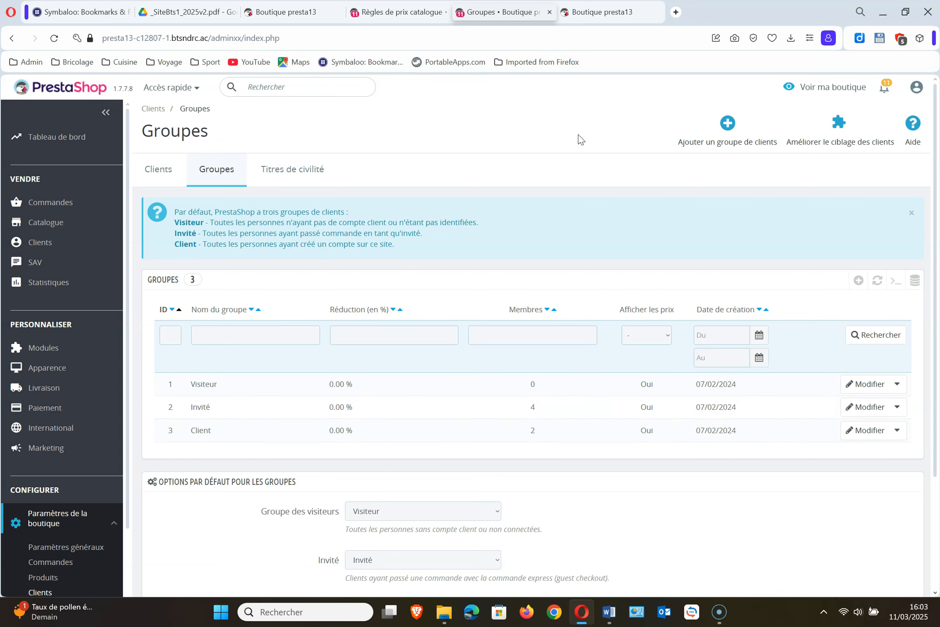
left_click(728, 131)
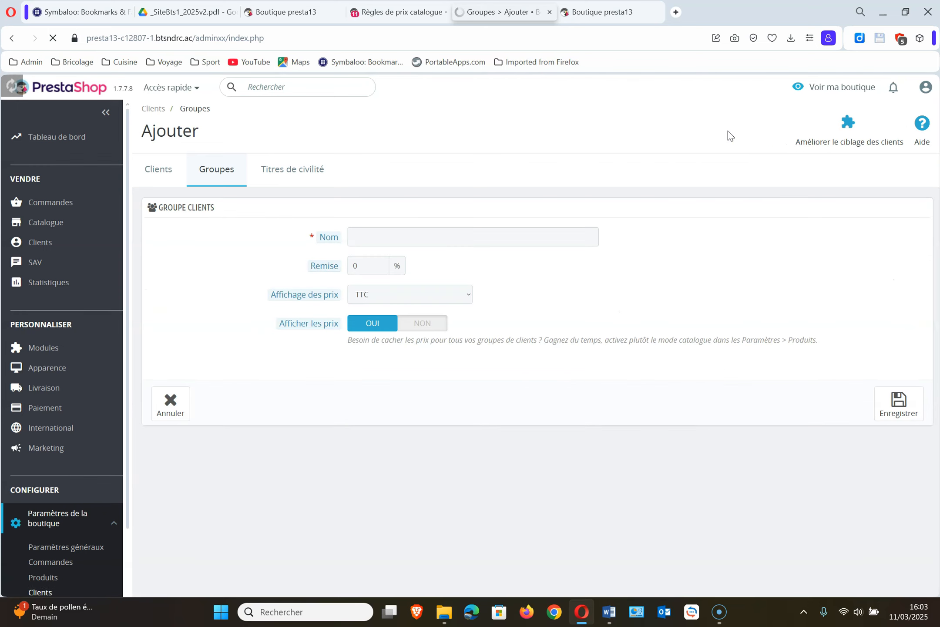
left_click(479, 235)
type("Restaurant")
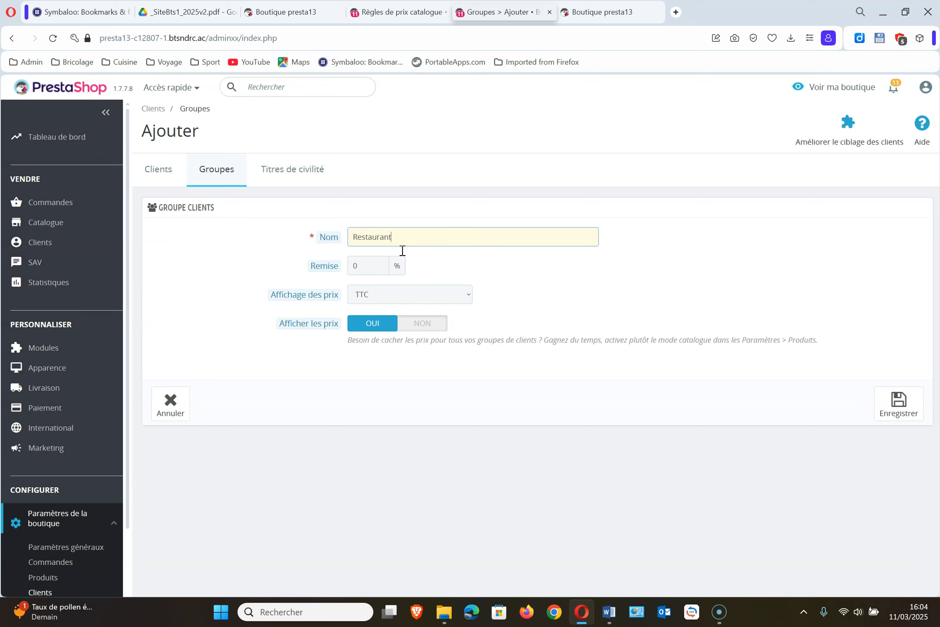
left_click(898, 412)
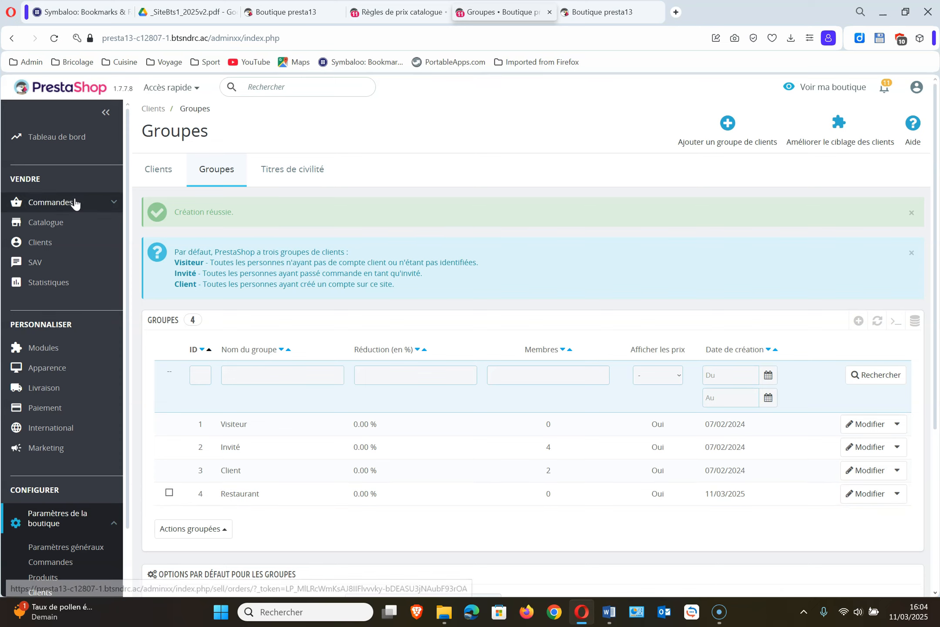
Open the record of the customer with ID 6 from the customer list and go to its group membership
mouse_move(53, 244)
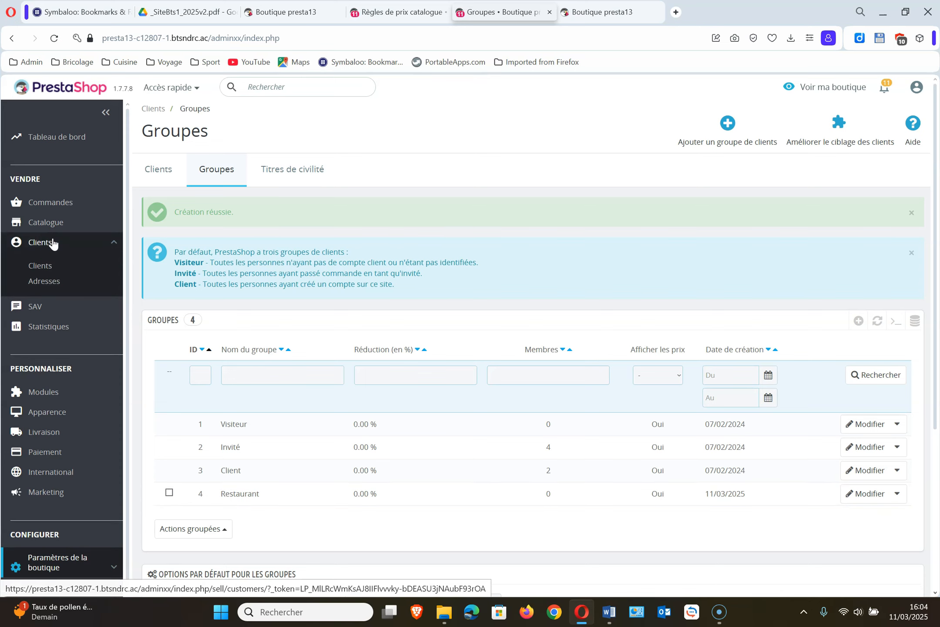
left_click(46, 267)
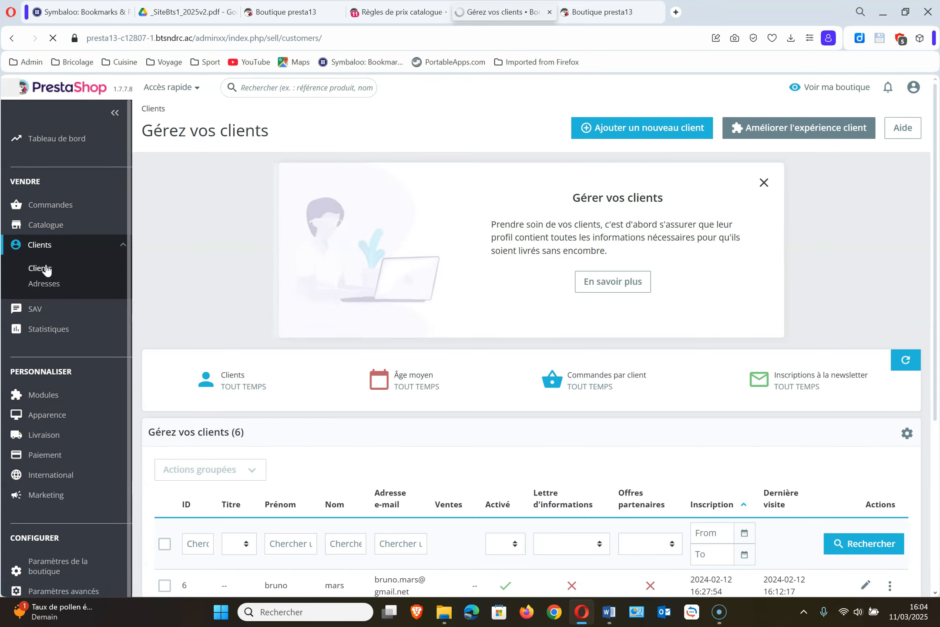
scroll(339, 412, "down", 4)
scroll(339, 412, "down", 1)
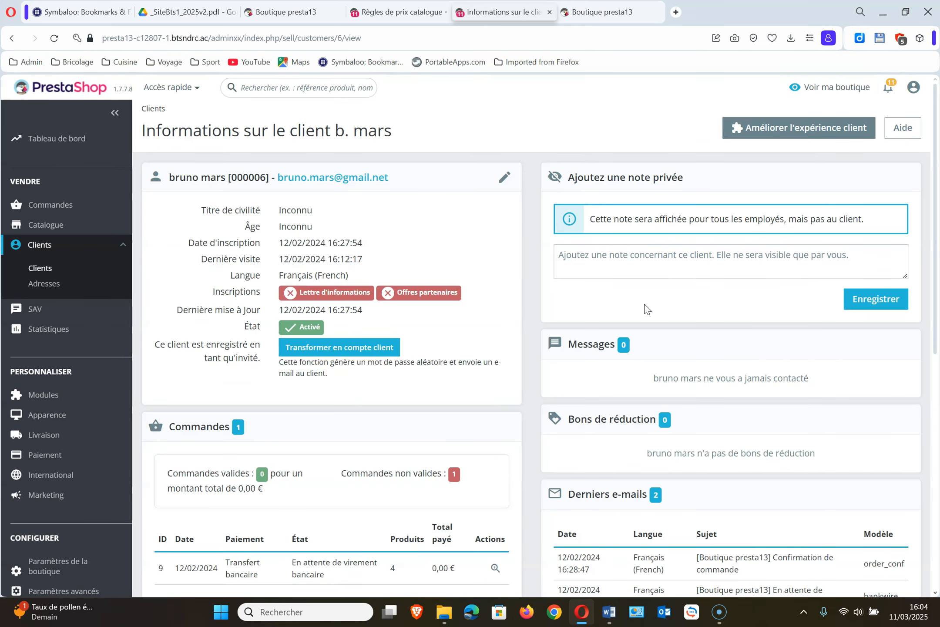
scroll(645, 308, "down", 3)
scroll(645, 308, "down", 6)
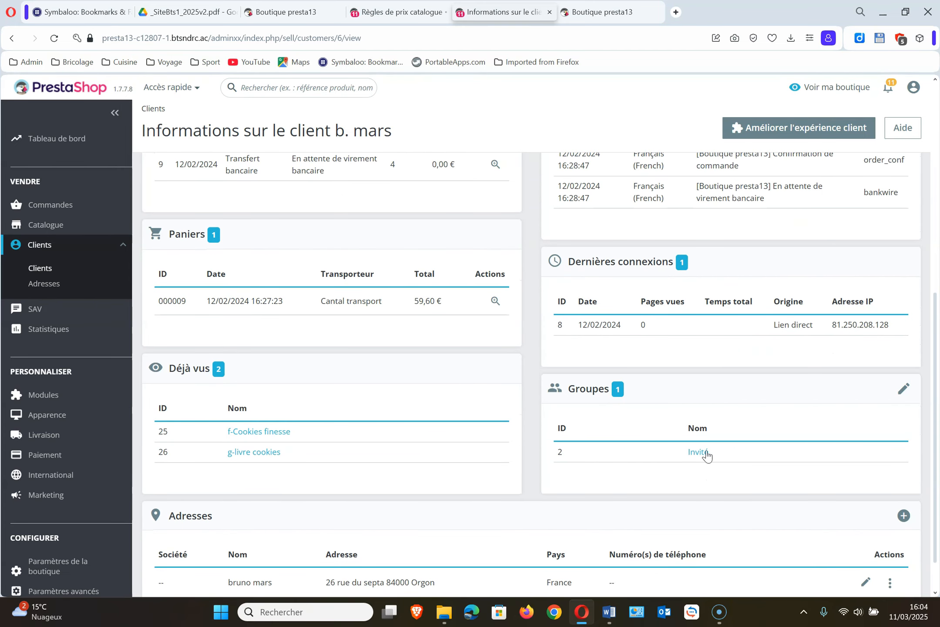
Edit the customer's group access to include Restaurant and save the change
left_click(904, 388)
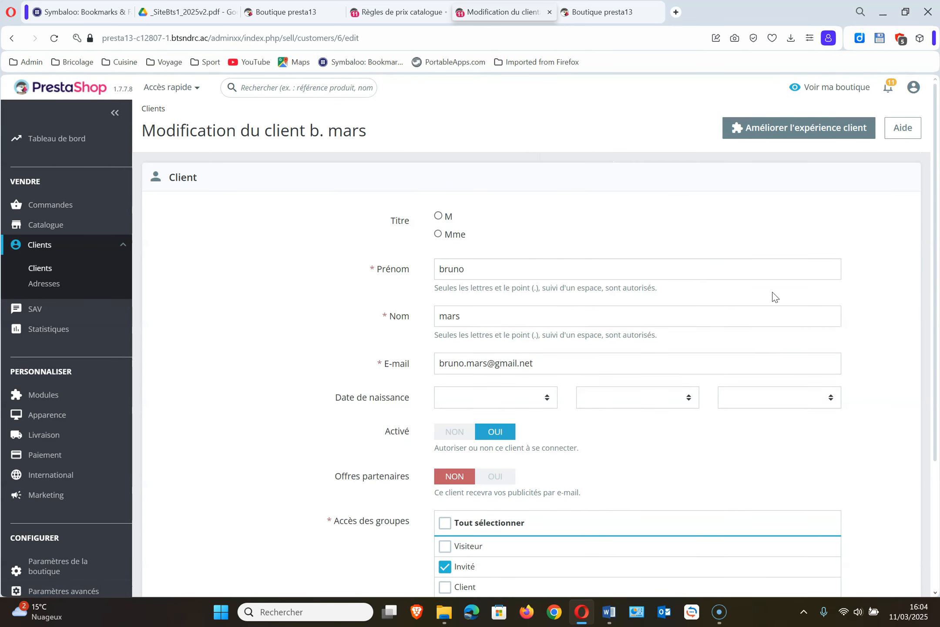
scroll(721, 381, "down", 3)
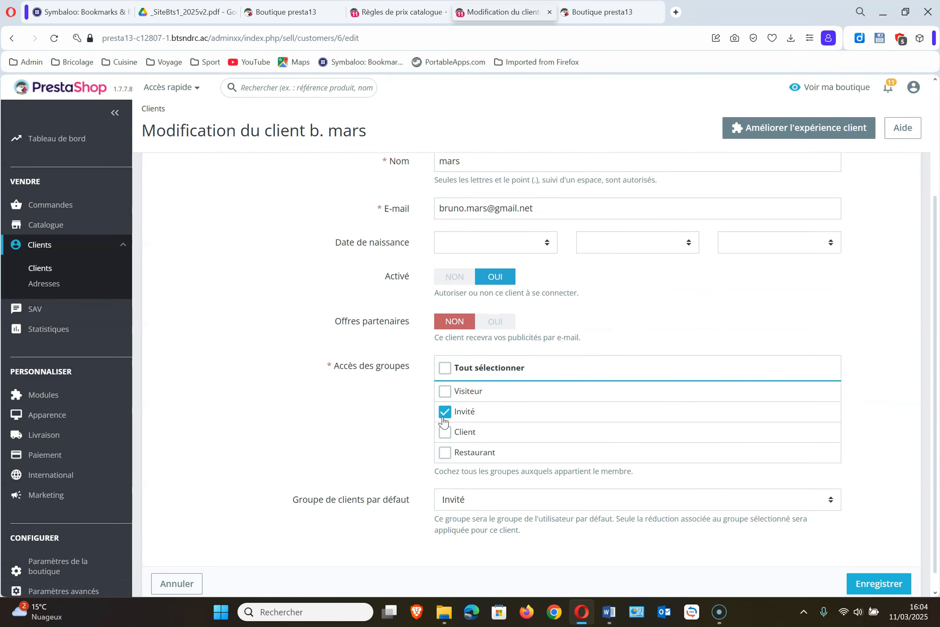
left_click(446, 455)
left_click(881, 583)
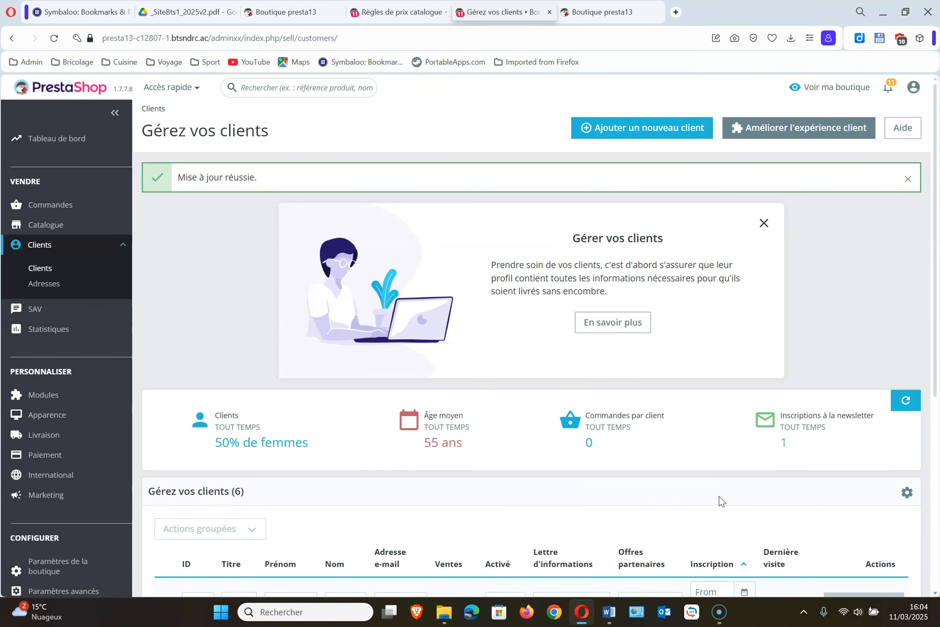
Check the customer groups list in the shop settings for the Restaurant group's membership
scroll(64, 536, "down", 1)
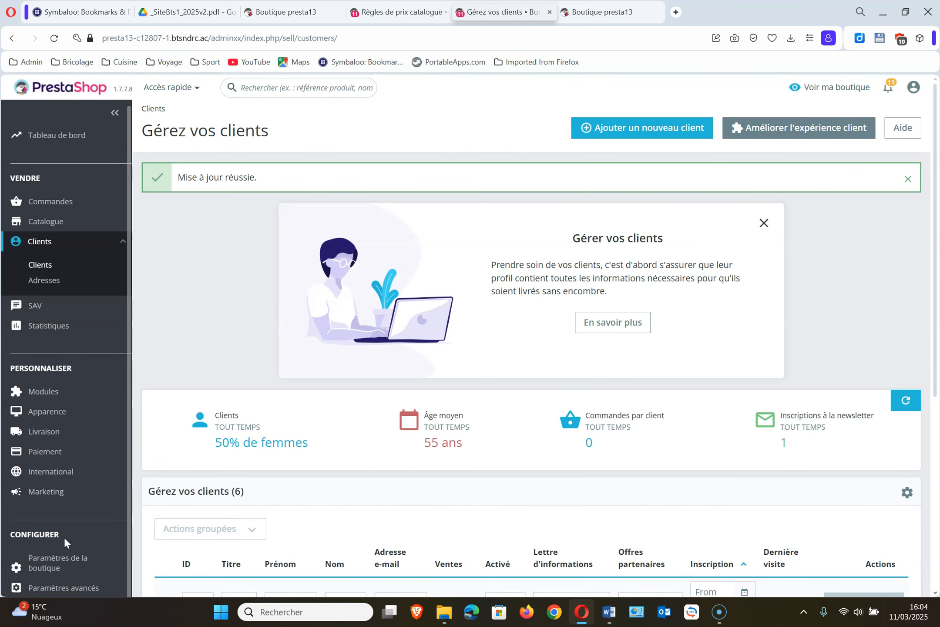
left_click(52, 587)
scroll(57, 479, "down", 3)
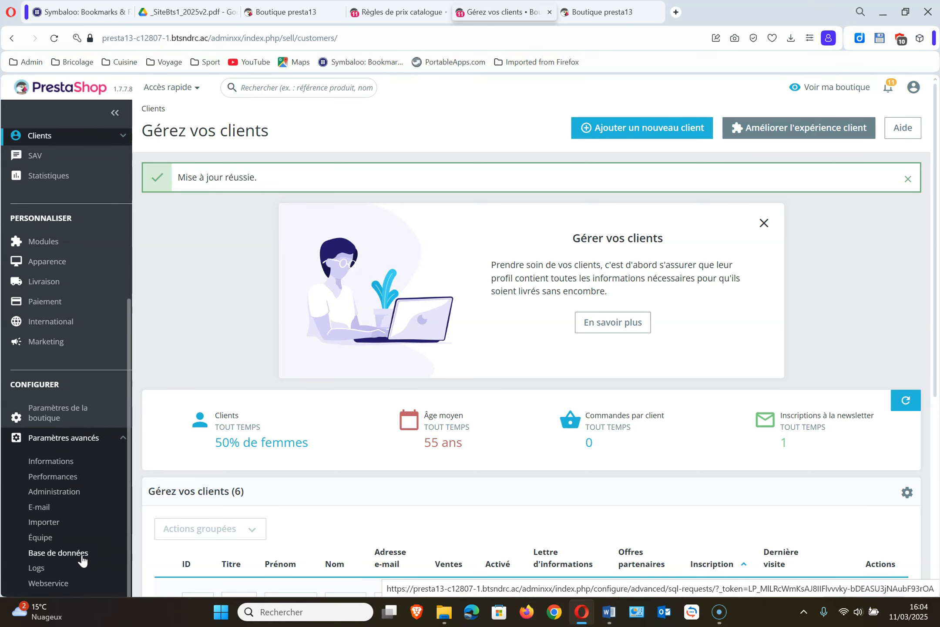
left_click(56, 414)
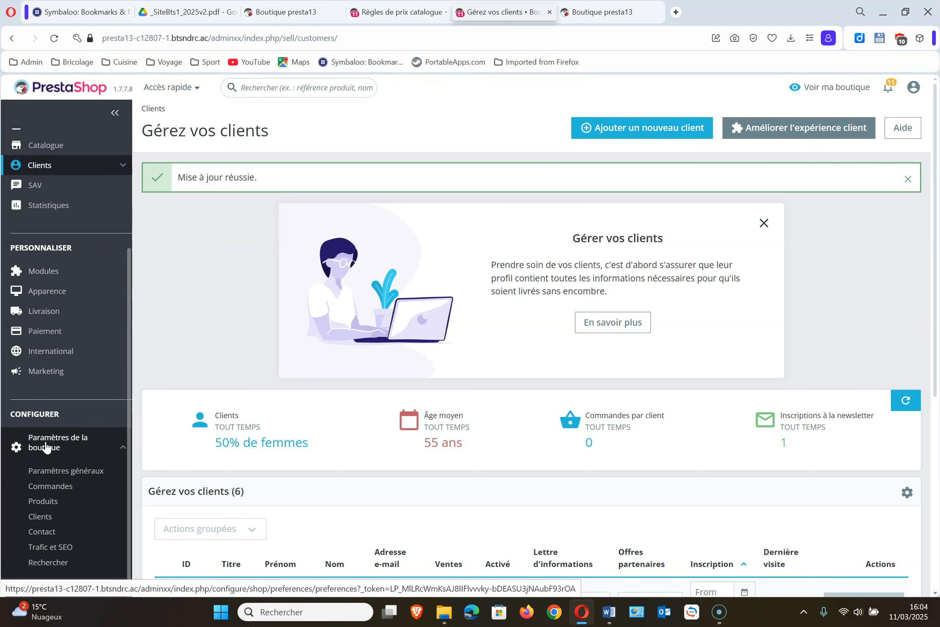
left_click(47, 523)
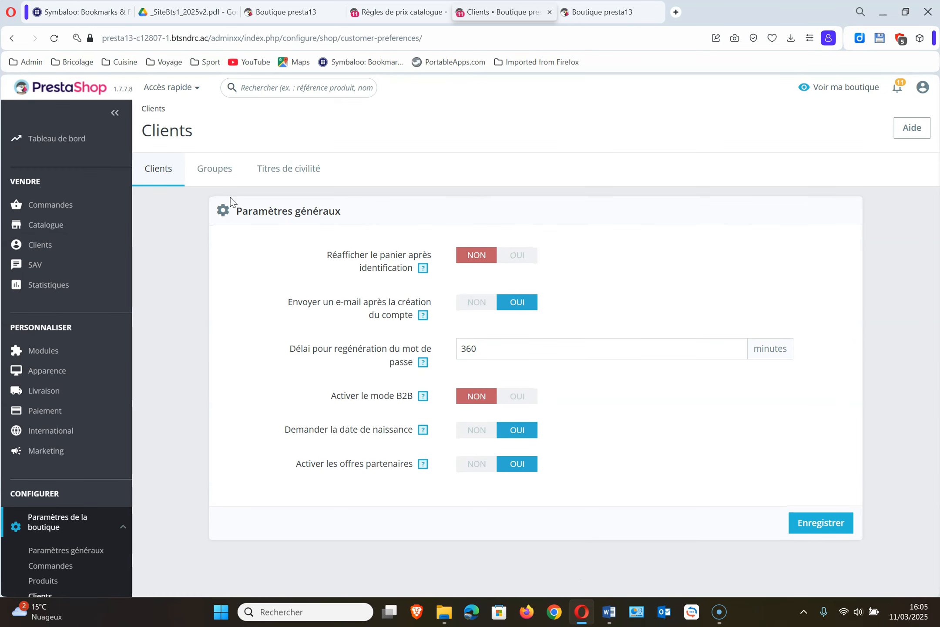
left_click(218, 168)
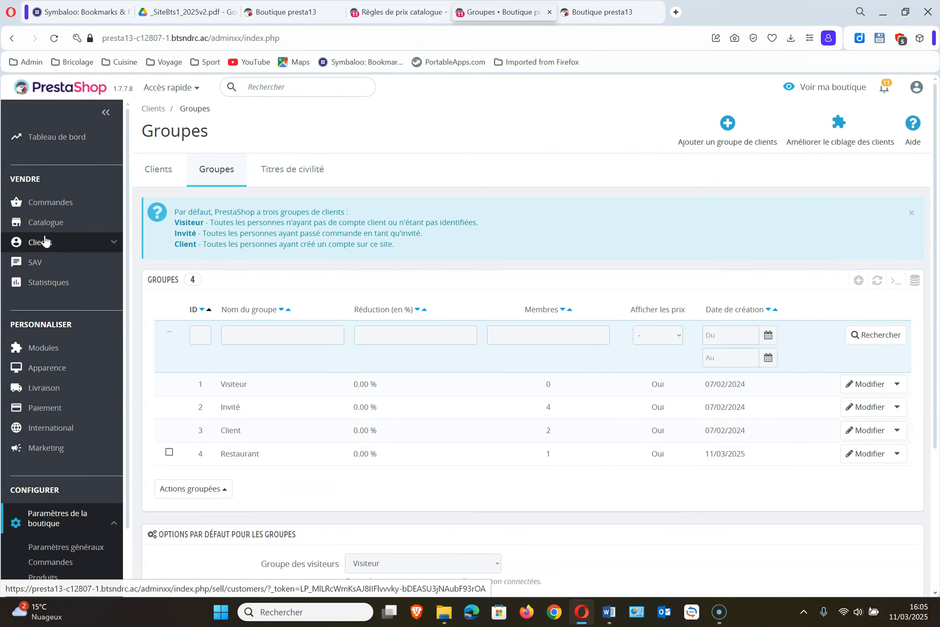
Return to the customer list and look through the registered customers
mouse_move(45, 241)
left_click(39, 267)
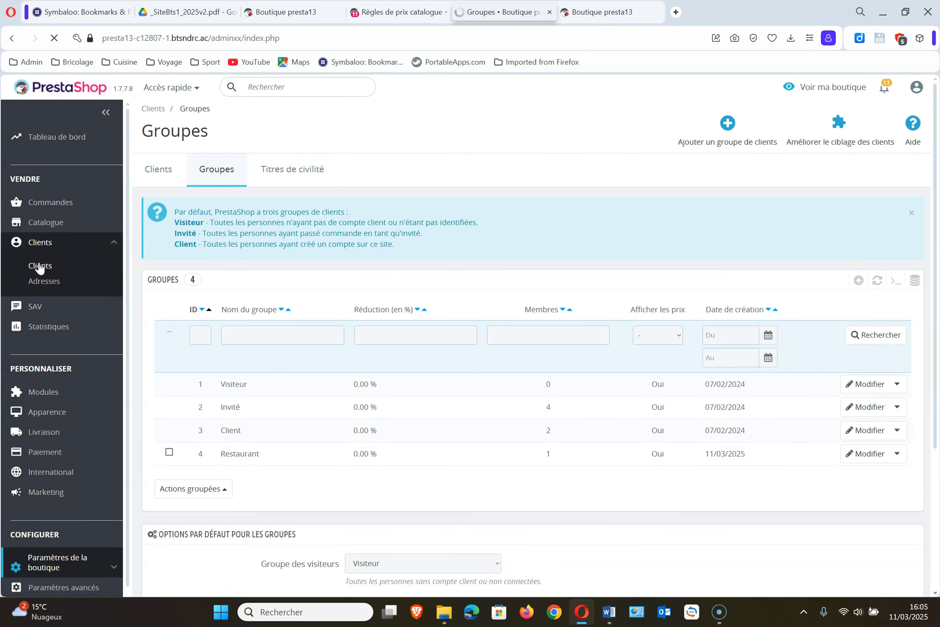
scroll(337, 429, "down", 5)
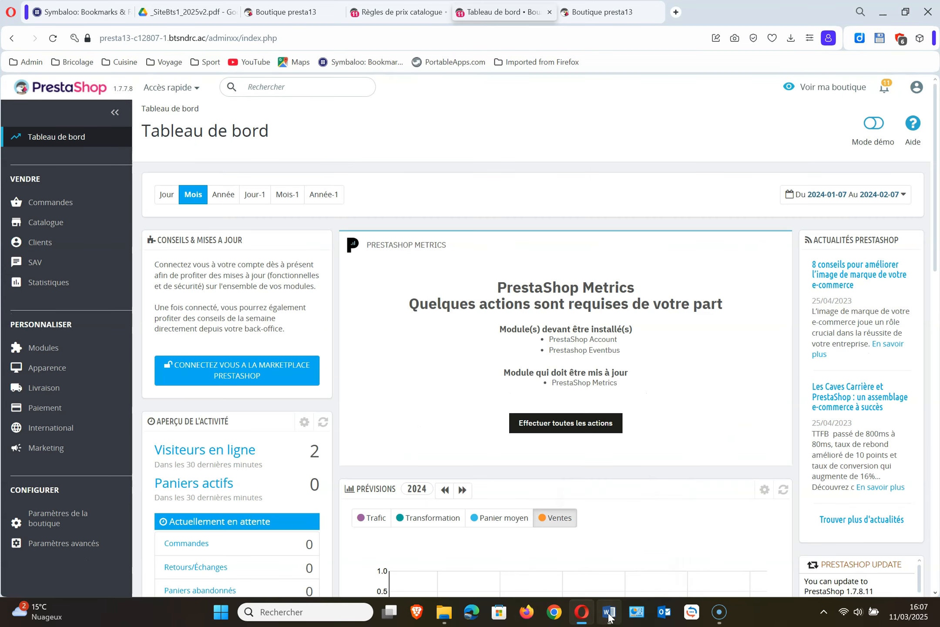
Consult the Word document PS BTS blanc1 and return to the PrestaShop back office in the browser
left_click(608, 613)
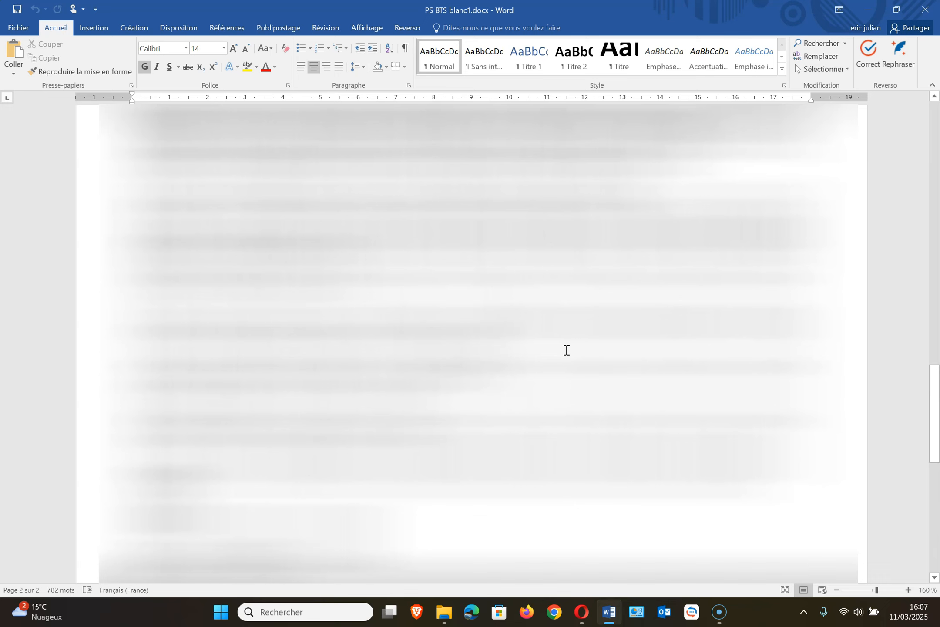
left_click(582, 613)
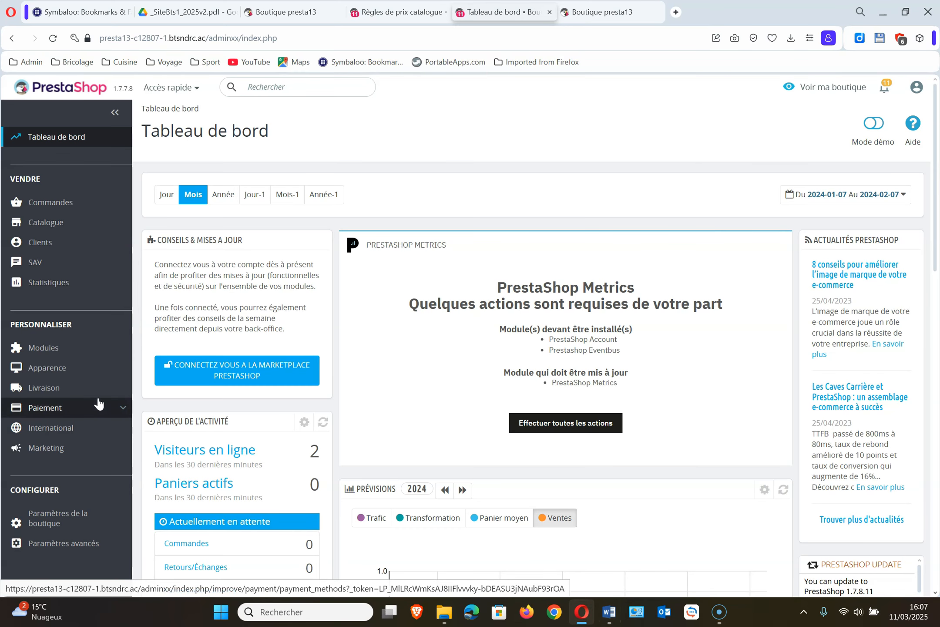
Open the theme's page configuration and display the homepage layout options
left_click(62, 367)
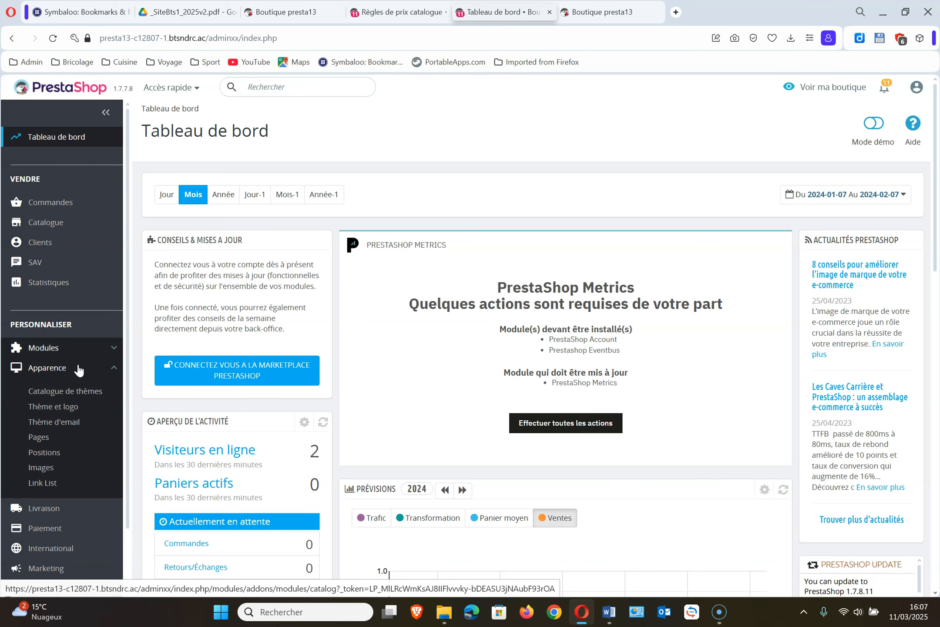
left_click(77, 411)
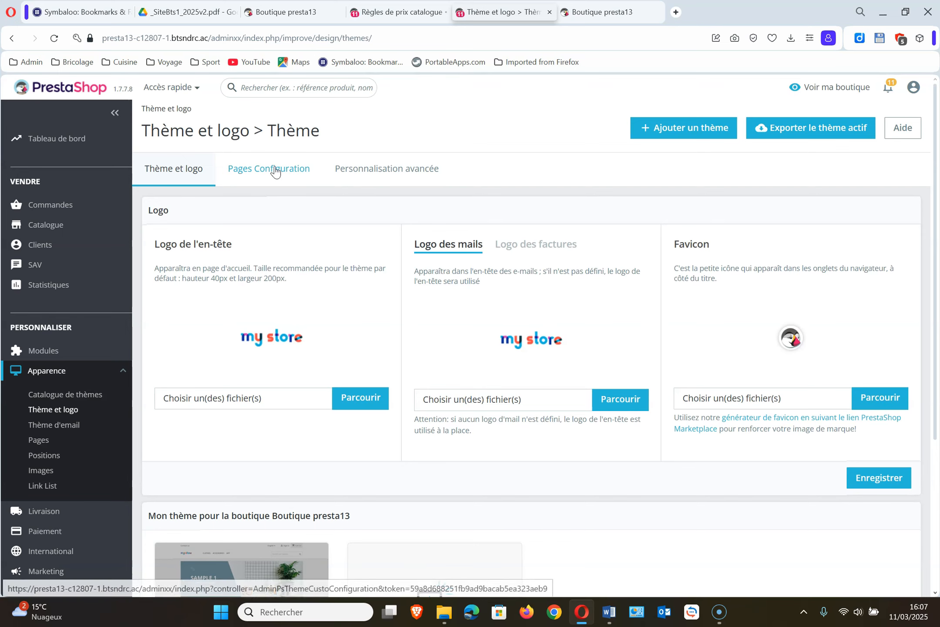
left_click(273, 170)
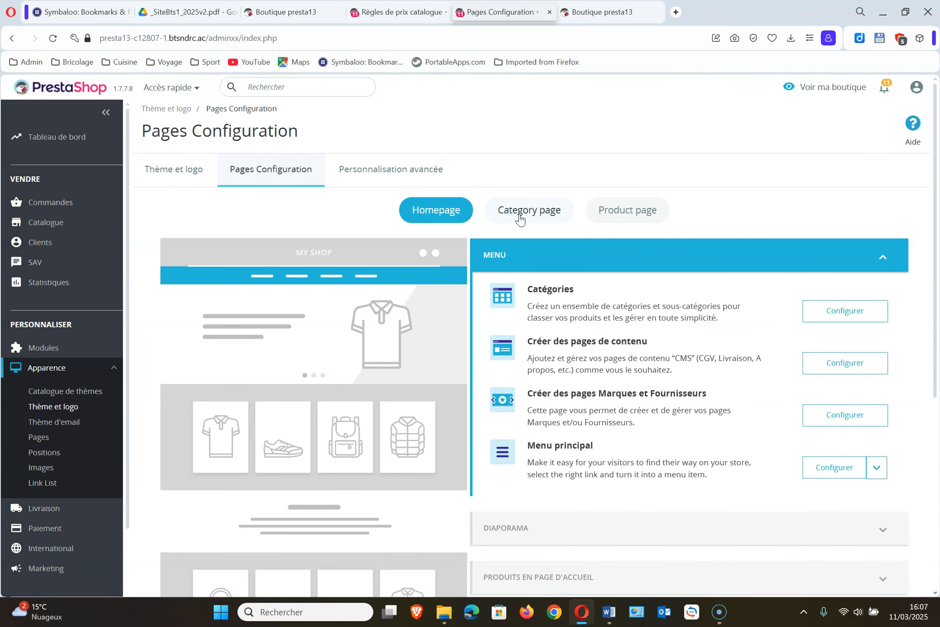
left_click(453, 210)
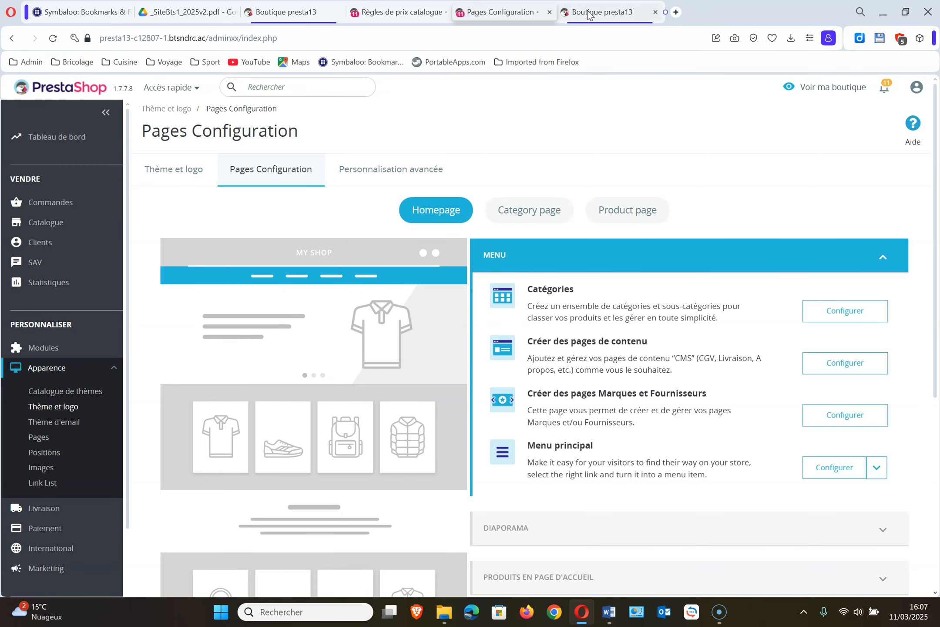
Examine the storefront's homepage to compare it with the homepage layout in the theme configuration
scroll(319, 372, "up", 4)
scroll(317, 371, "down", 10)
scroll(315, 371, "up", 10)
left_click(161, 136)
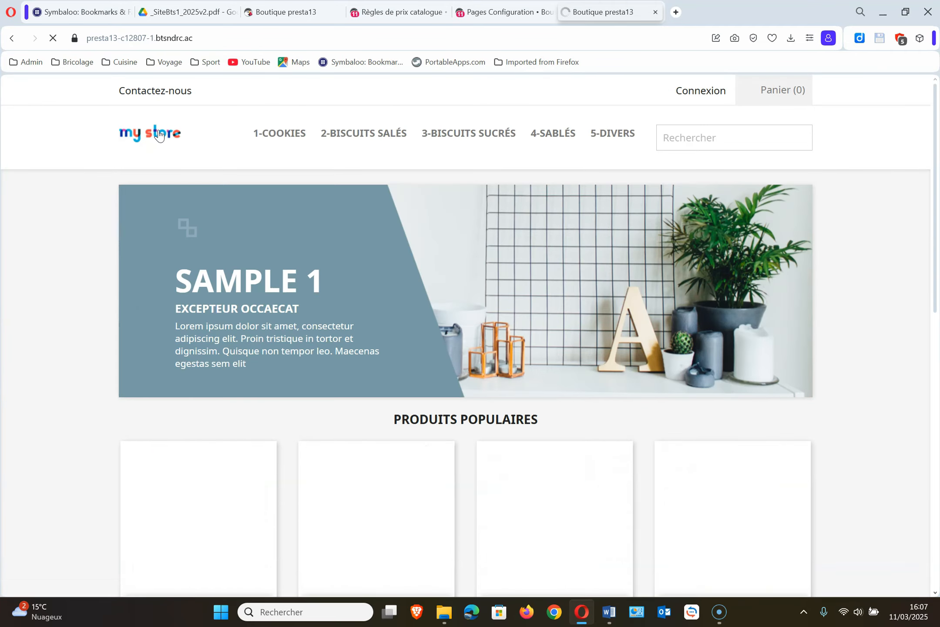
scroll(398, 460, "down", 1)
scroll(398, 462, "up", 2)
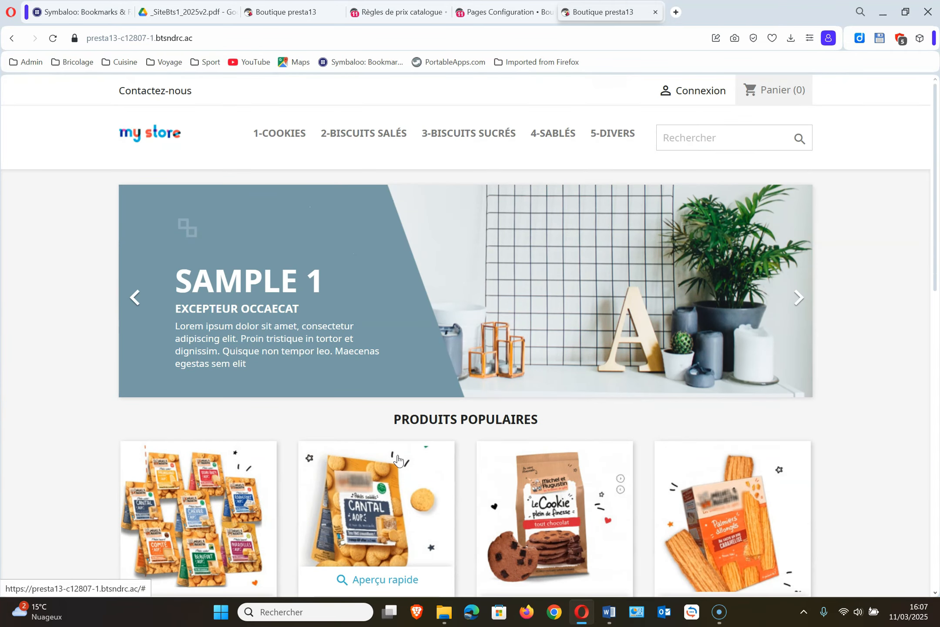
Return to the theme's page configuration and examine the category page layout options
left_click(501, 12)
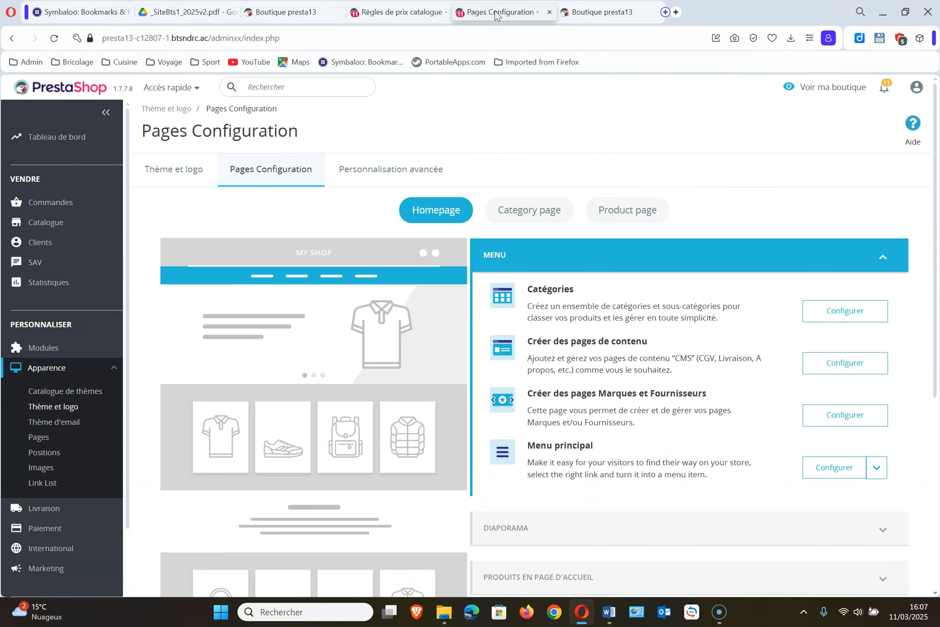
left_click(527, 209)
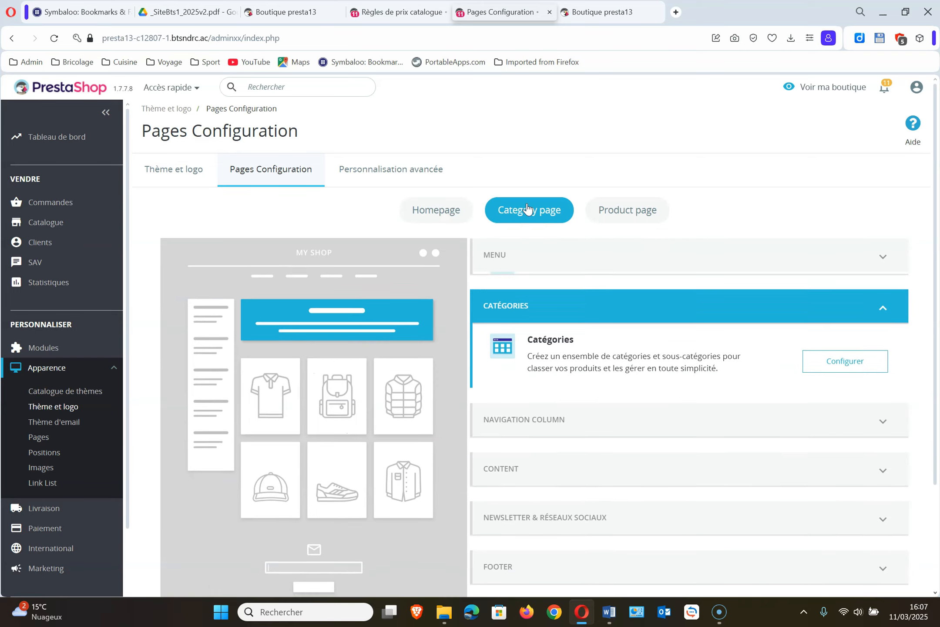
scroll(529, 208, "down", 1)
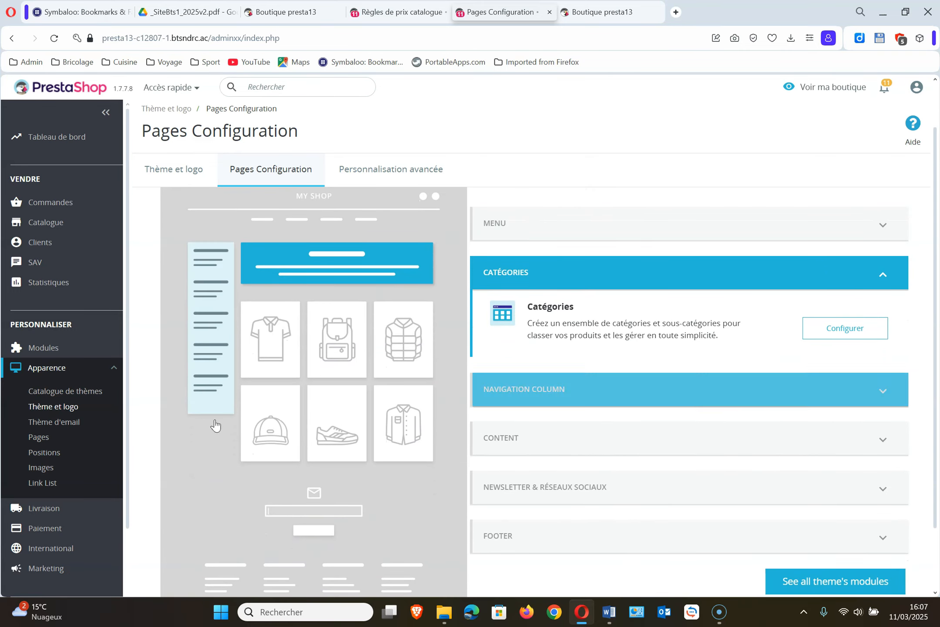
Examine the 2-Biscuits salés category page on the storefront and return to the theme's page configuration
left_click(582, 12)
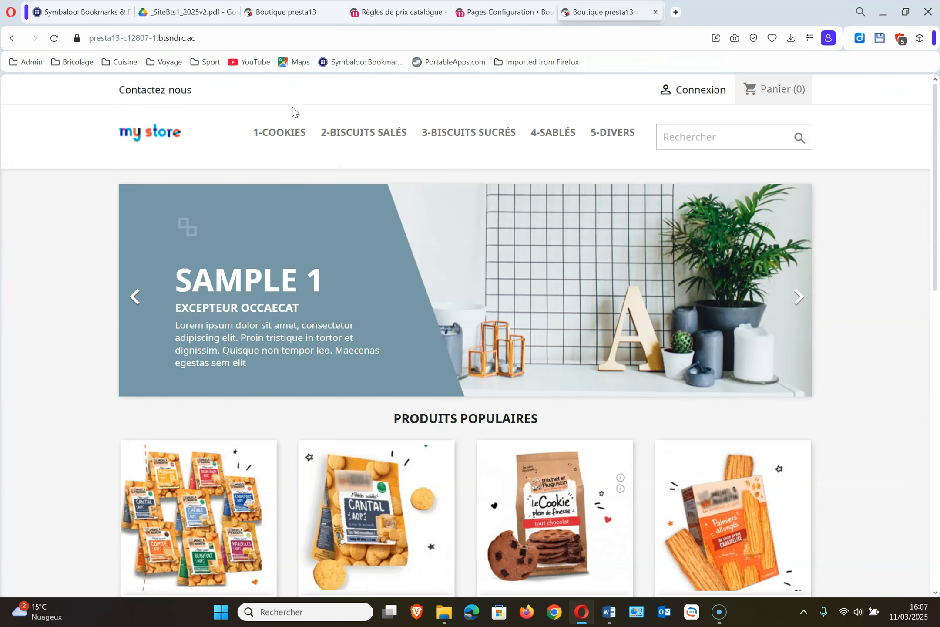
left_click(364, 132)
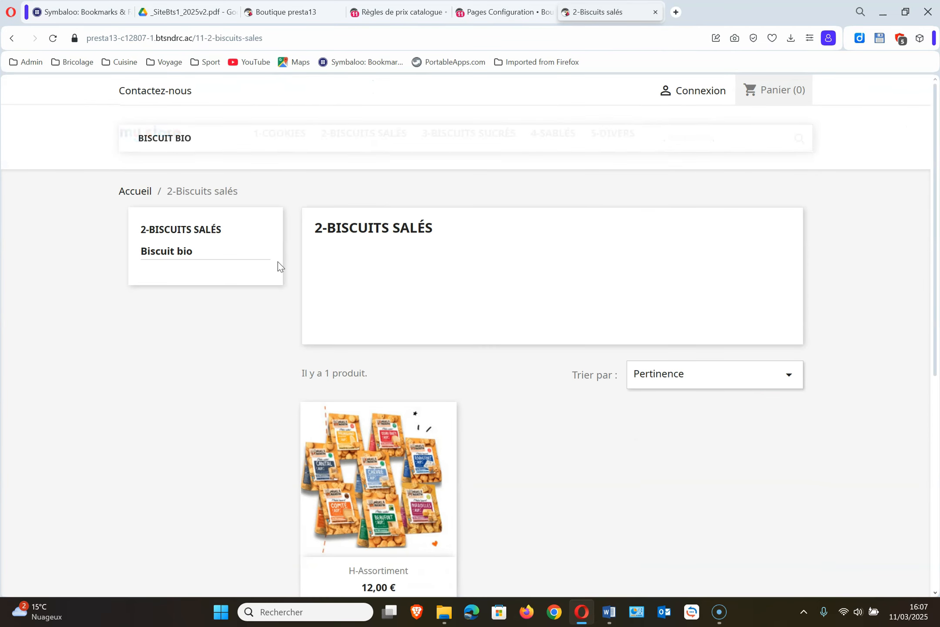
scroll(198, 364, "down", 3)
scroll(199, 363, "up", 1)
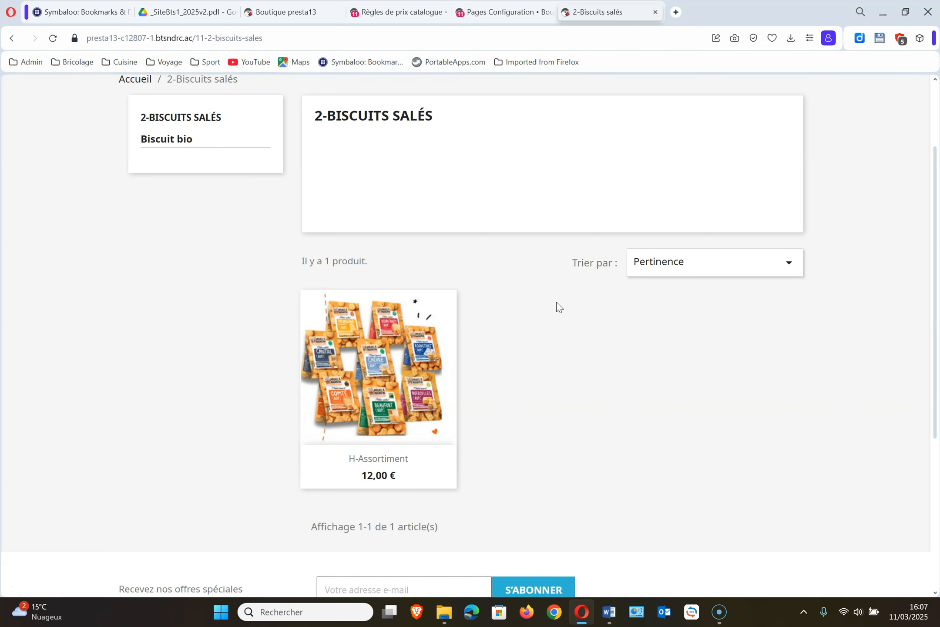
left_click(495, 12)
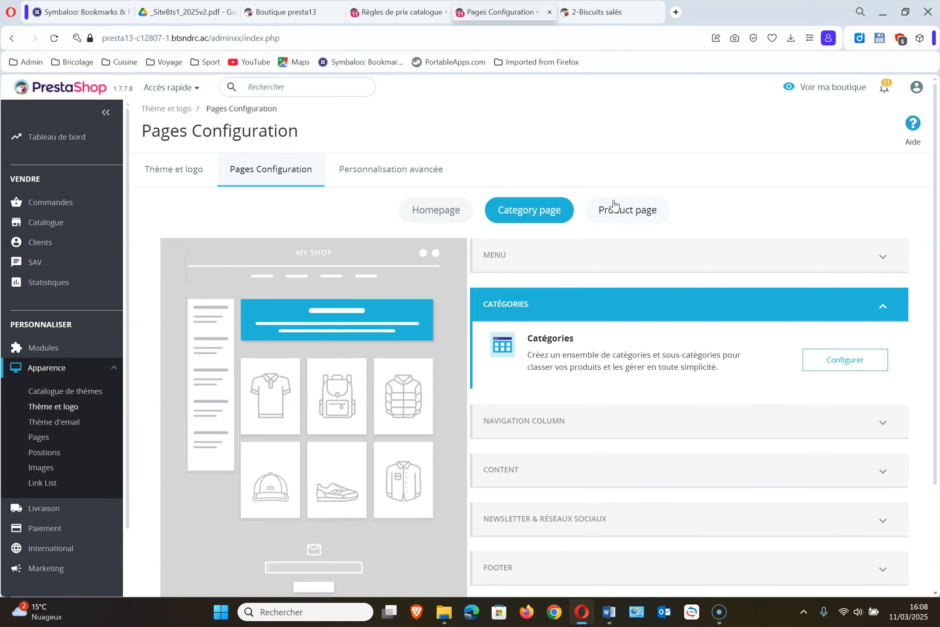
Display the product page layout options in the theme's page configuration
left_click(614, 206)
scroll(623, 211, "down", 1)
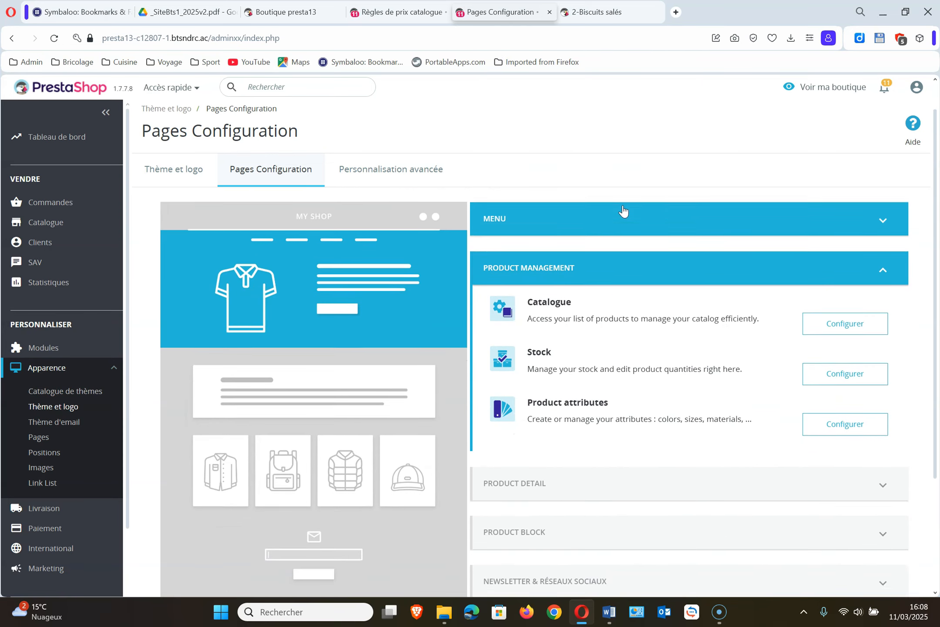
scroll(623, 211, "up", 1)
Open the h-Assortiment product on the storefront and examine its page down to the comments and footer
left_click(611, 13)
left_click(355, 409)
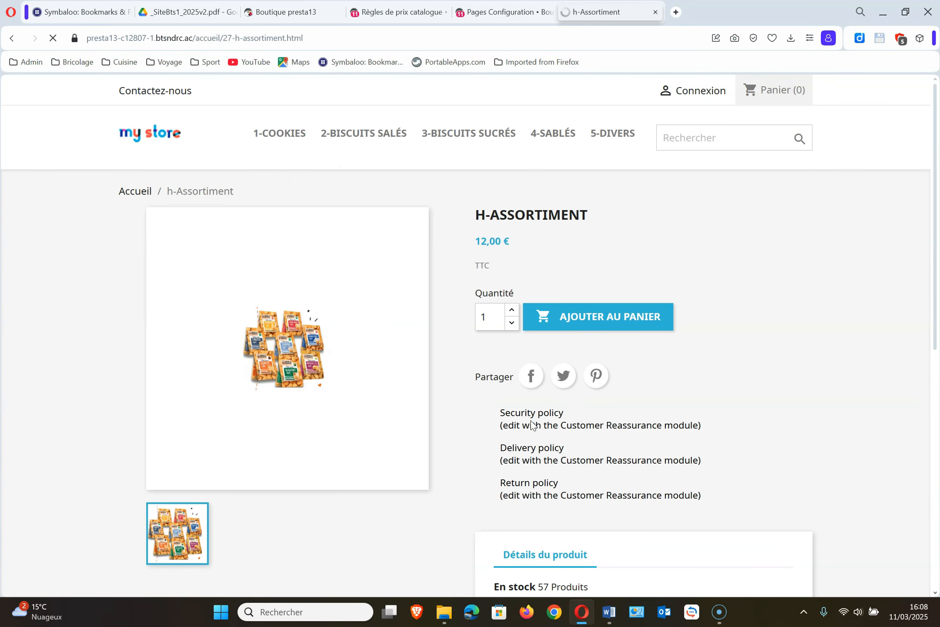
scroll(818, 401, "down", 5)
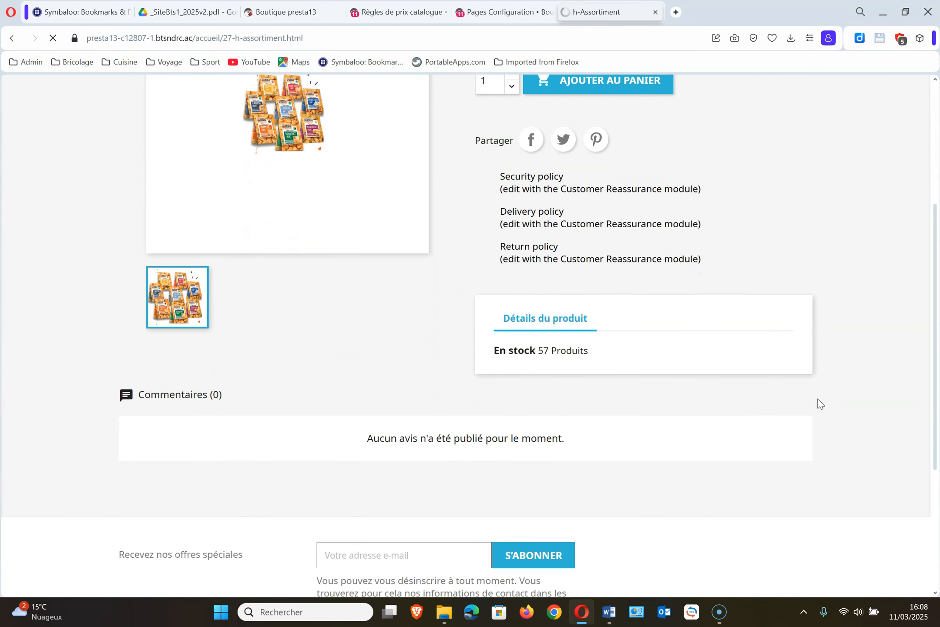
scroll(818, 401, "down", 3)
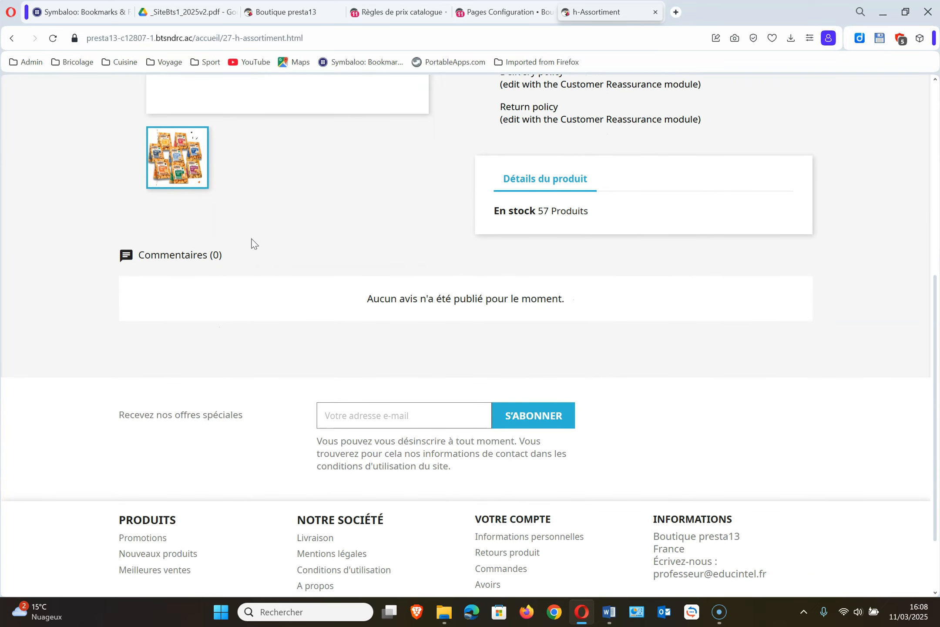
scroll(262, 240, "up", 8)
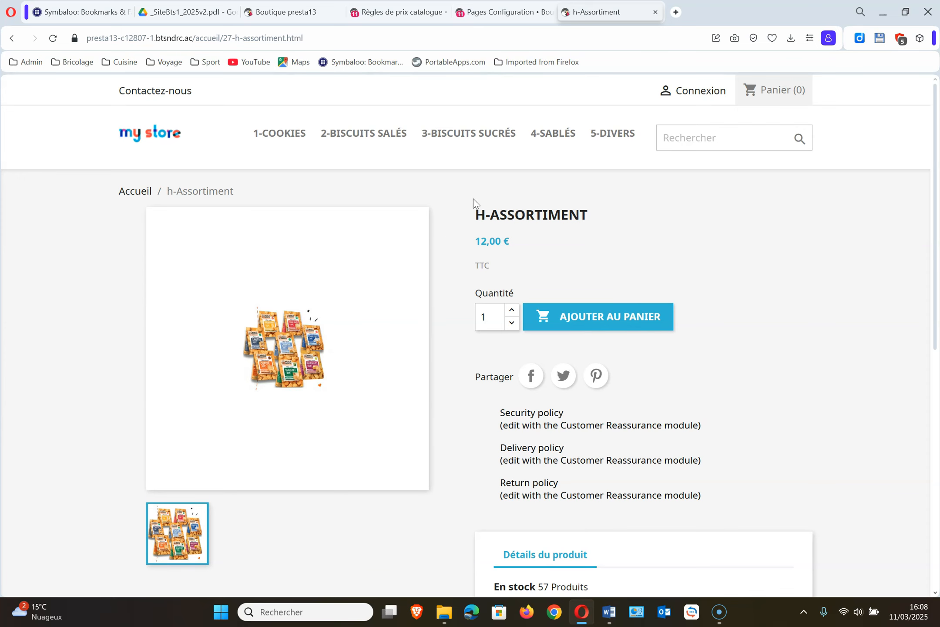
Return to the theme's page configuration and review the category page and homepage layouts
left_click(499, 11)
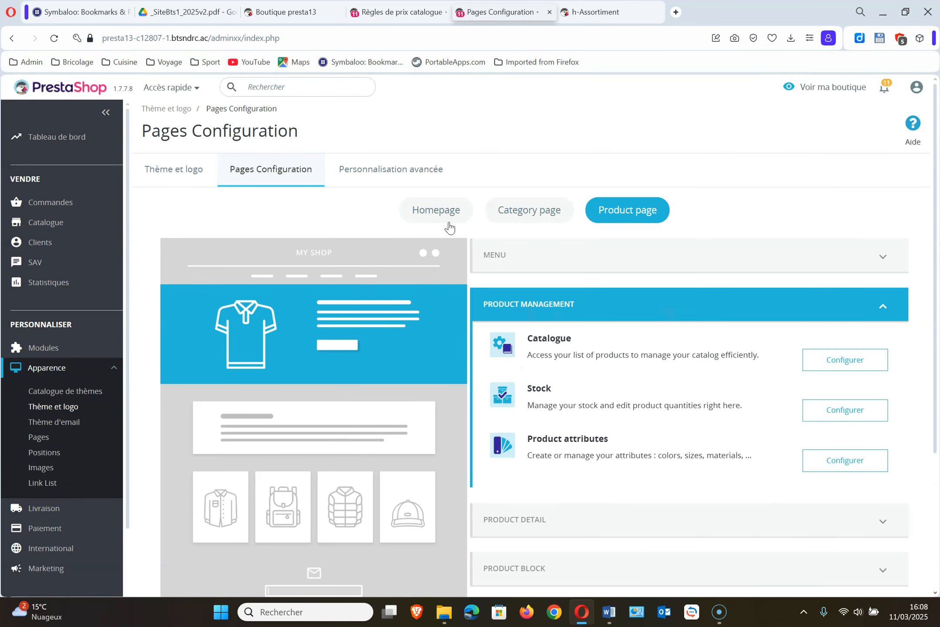
left_click(539, 214)
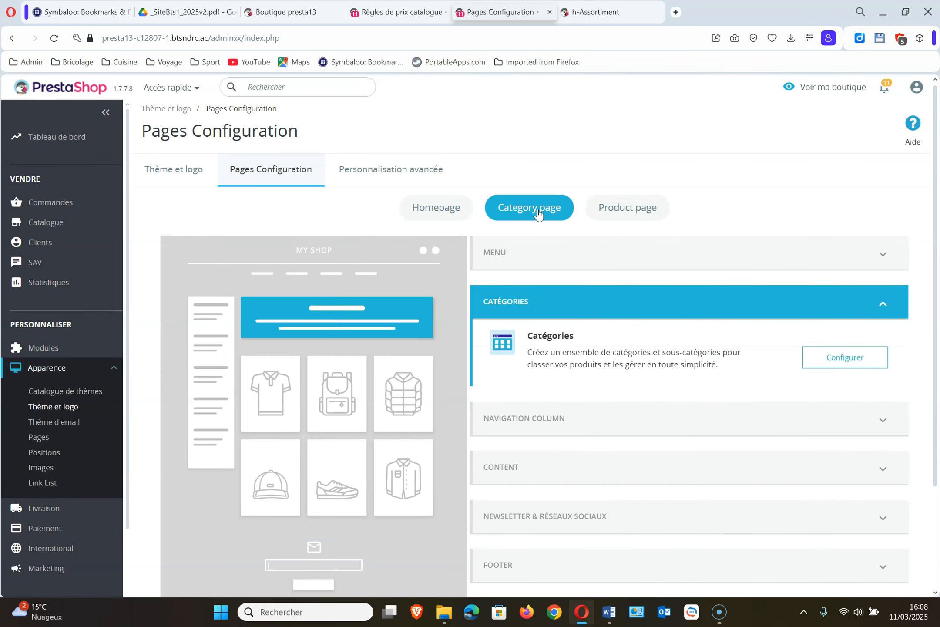
left_click(452, 220)
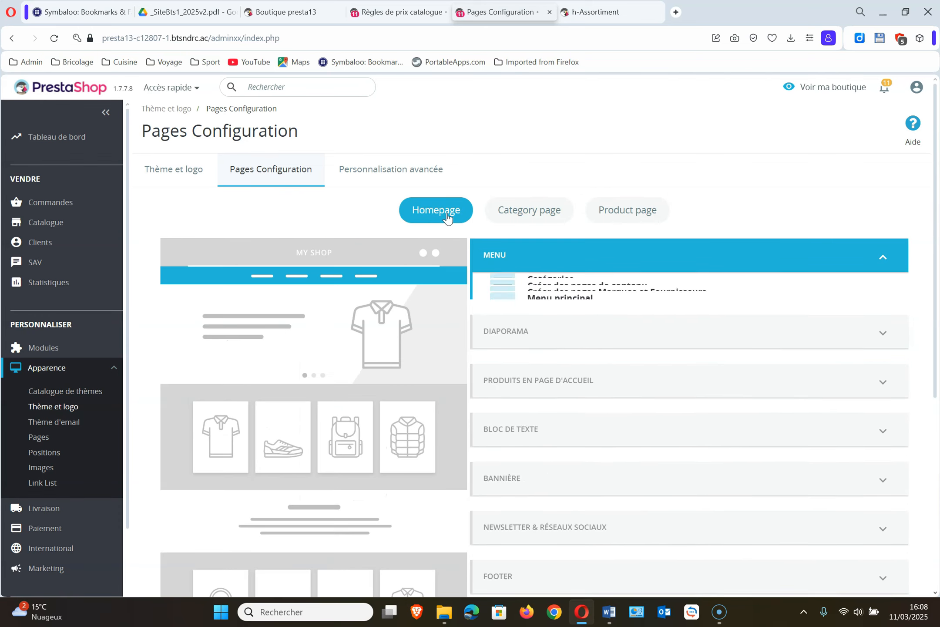
From the product page's detail options, configure Commentaires produits to allow reviews from visitors without a customer account, and save
left_click(640, 211)
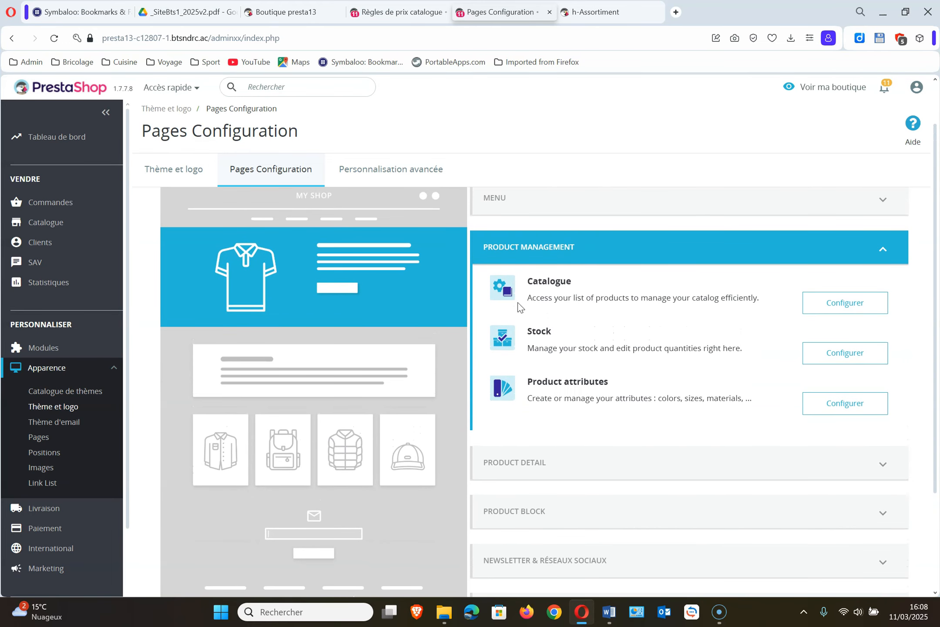
left_click(534, 463)
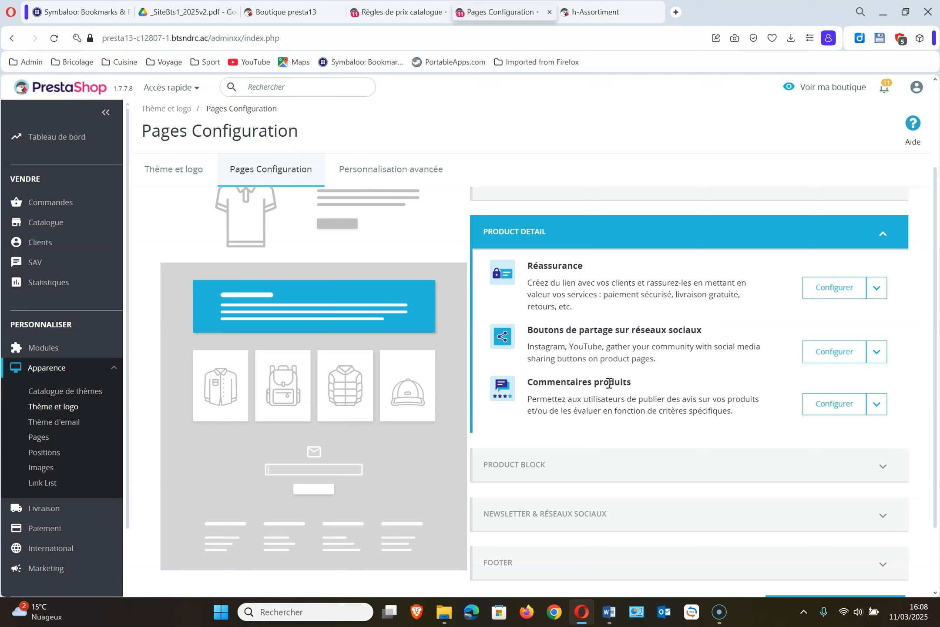
left_click(830, 409)
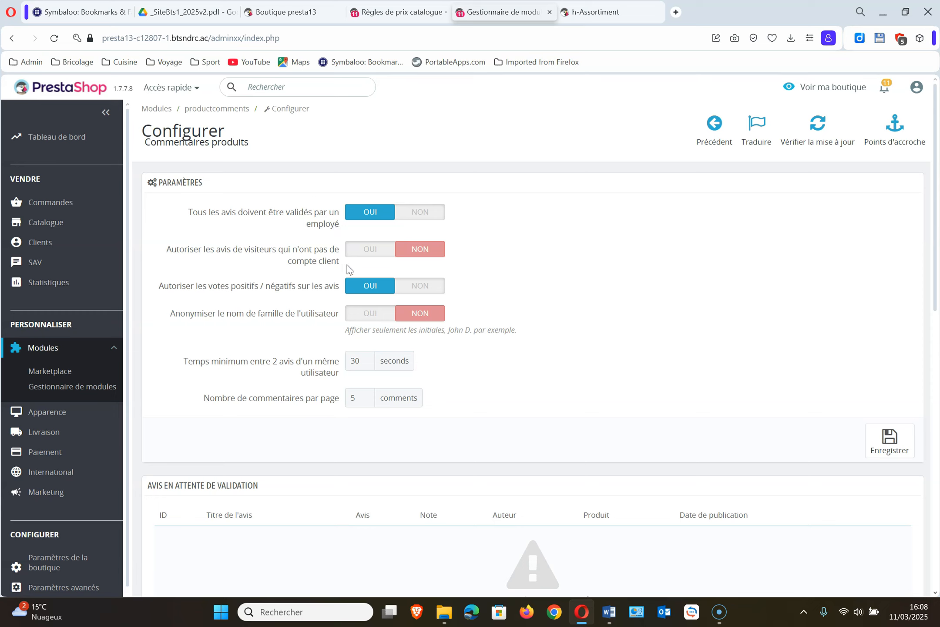
left_click(365, 252)
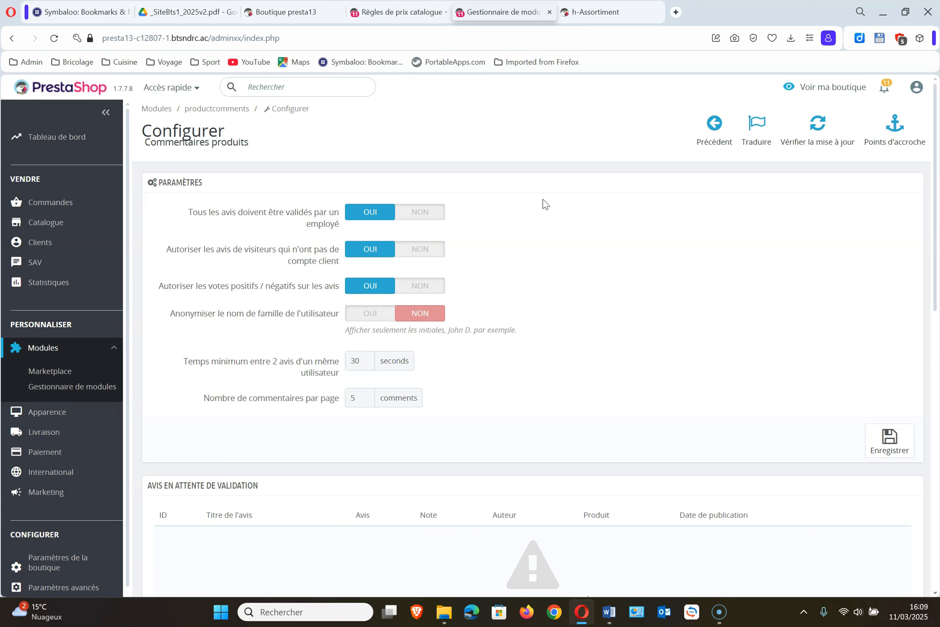
left_click(891, 437)
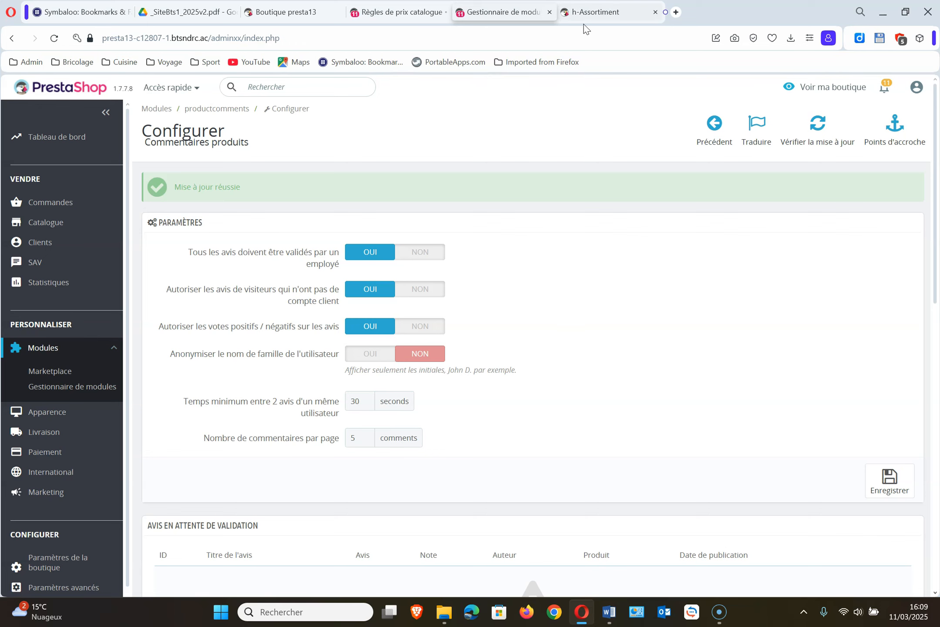
Reload the h-Assortiment page on the storefront and check its comments section
mouse_move(599, 14)
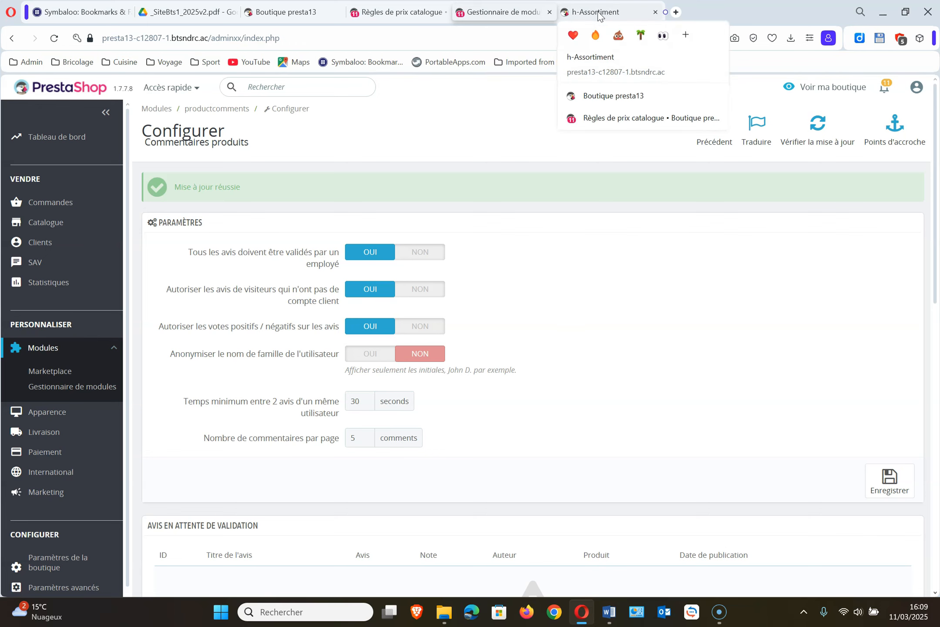
left_click(599, 14)
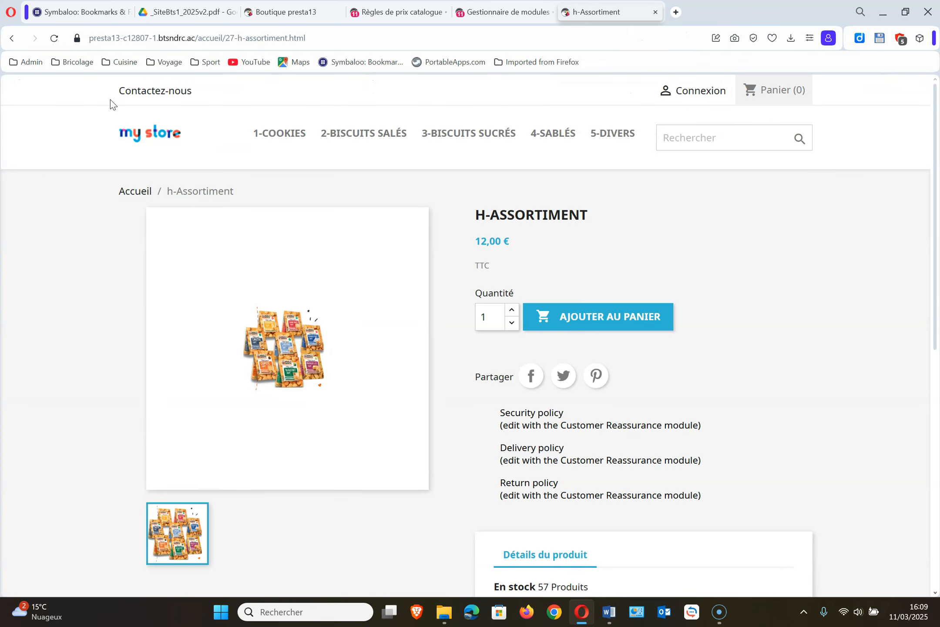
left_click(54, 38)
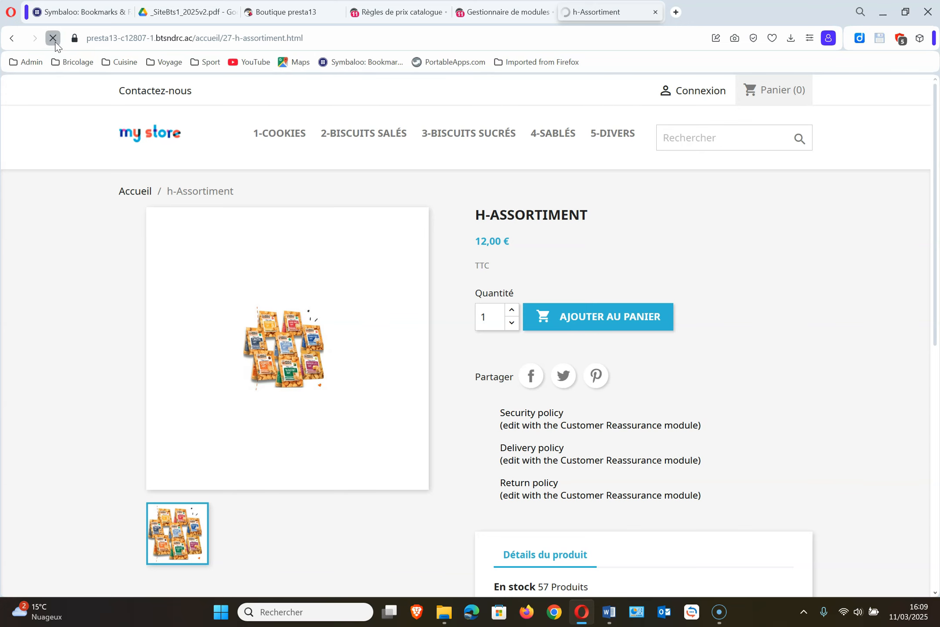
scroll(774, 347, "down", 5)
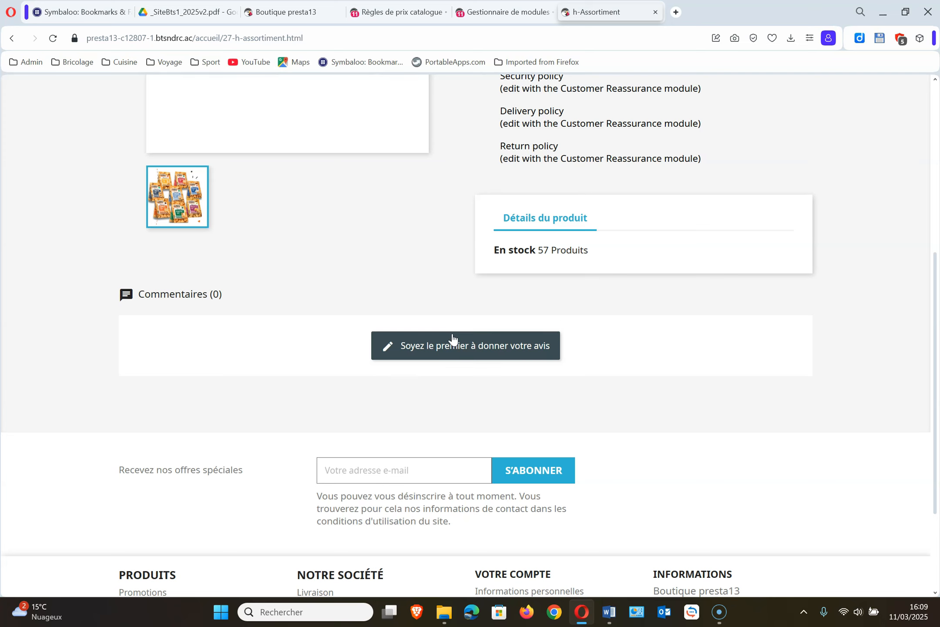
scroll(404, 225, "up", 5)
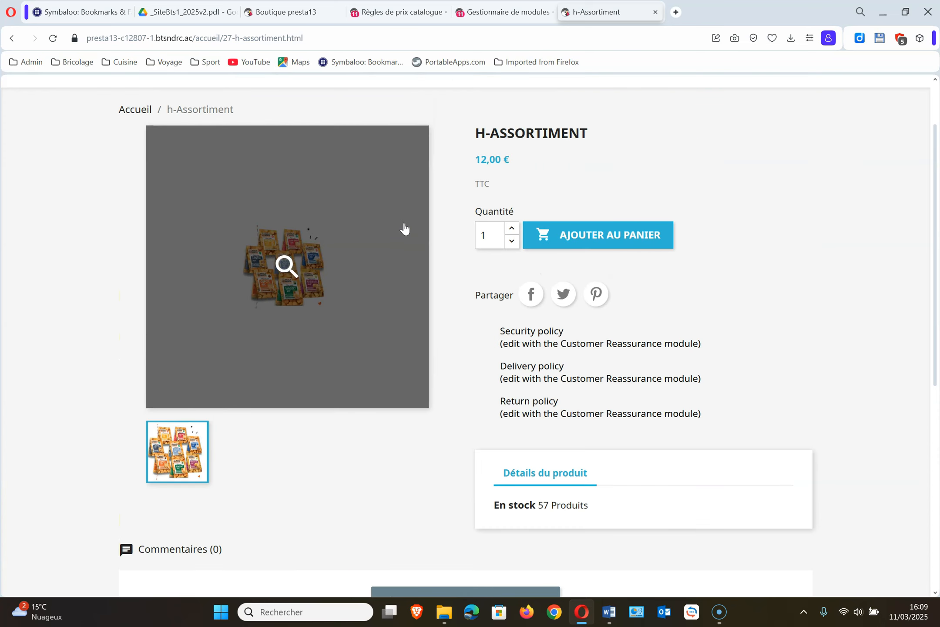
Switch to Word to consult PS BTS blanc1.docx, and return to the h-Assortiment page in the Opera browser
key("alt+Tab")
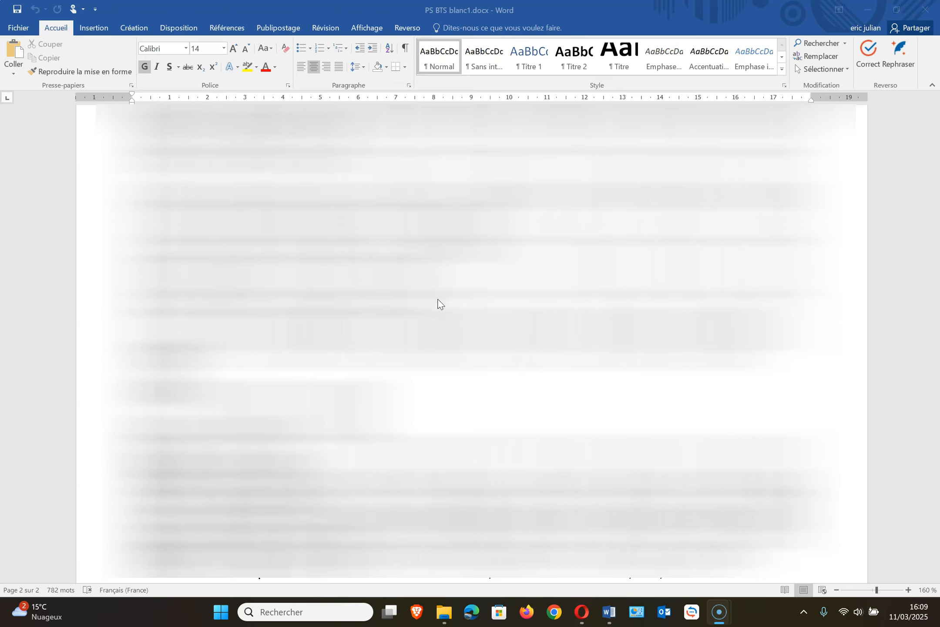
mouse_move(582, 616)
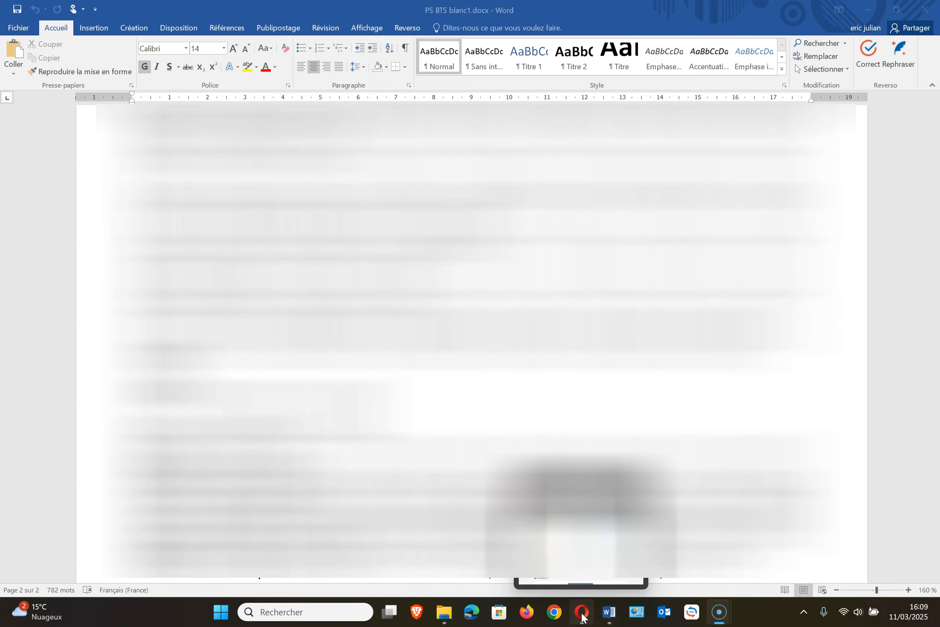
left_click(582, 617)
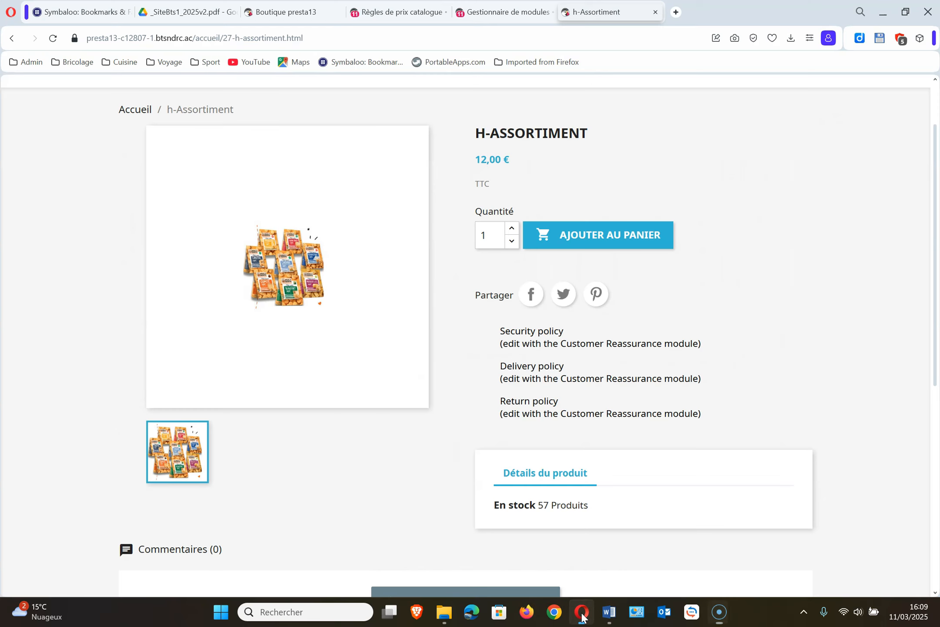
scroll(453, 274, "up", 2)
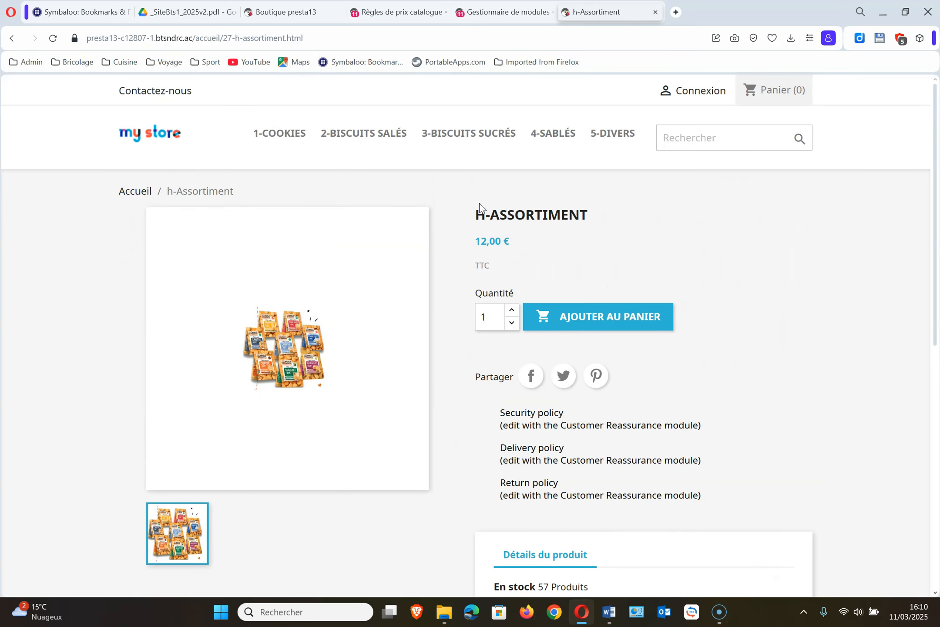
Return to the back office and open the g-livre cookies product from the catalogue's product list
left_click(479, 14)
left_click(383, 13)
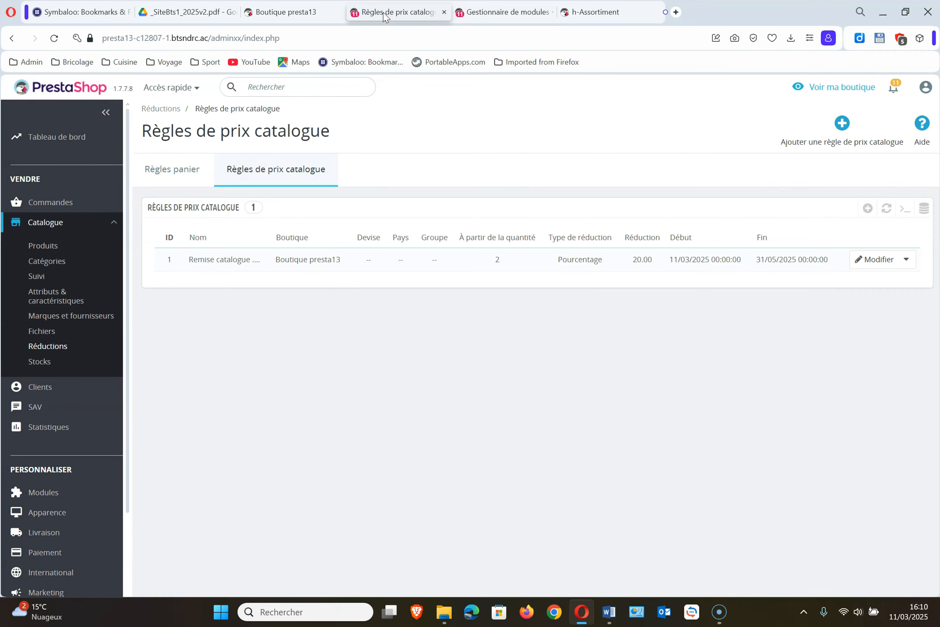
left_click(483, 13)
mouse_move(46, 224)
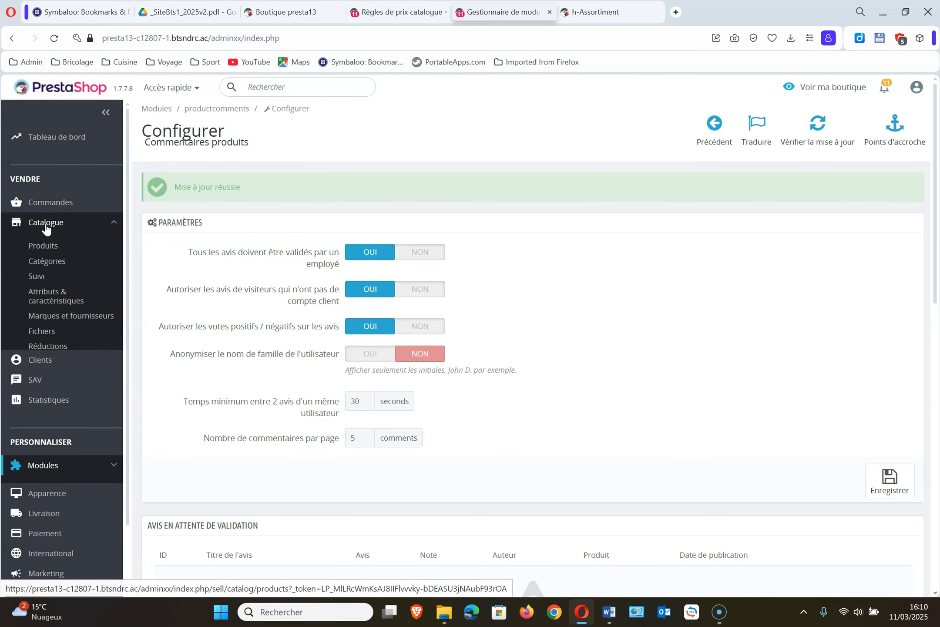
left_click(47, 248)
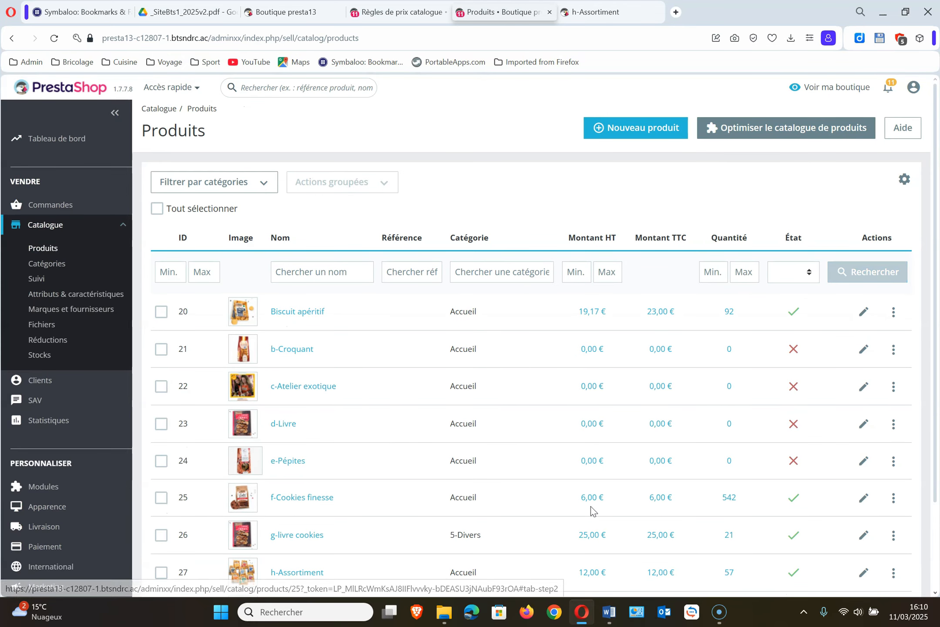
scroll(560, 536, "down", 3)
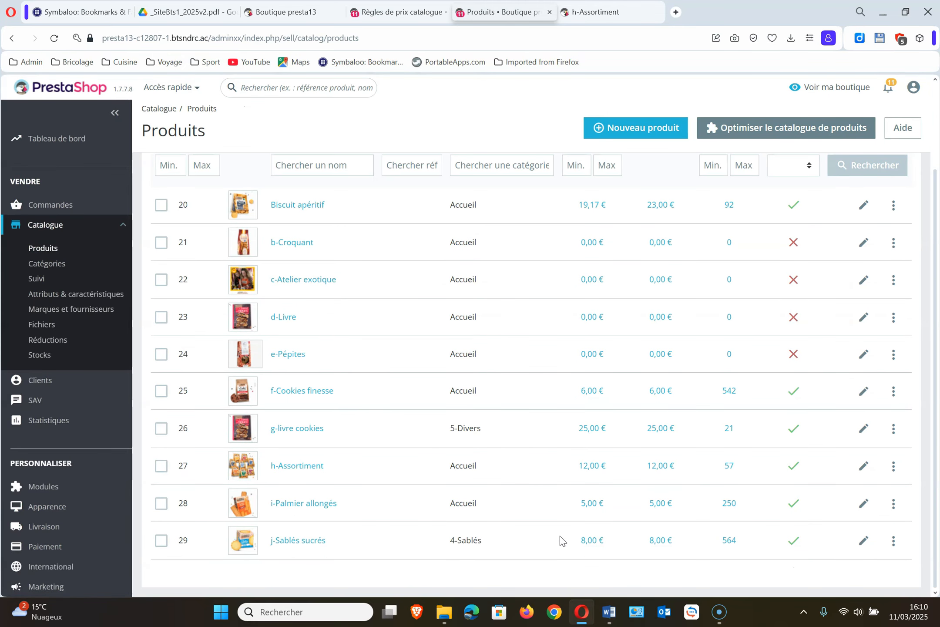
left_click(307, 431)
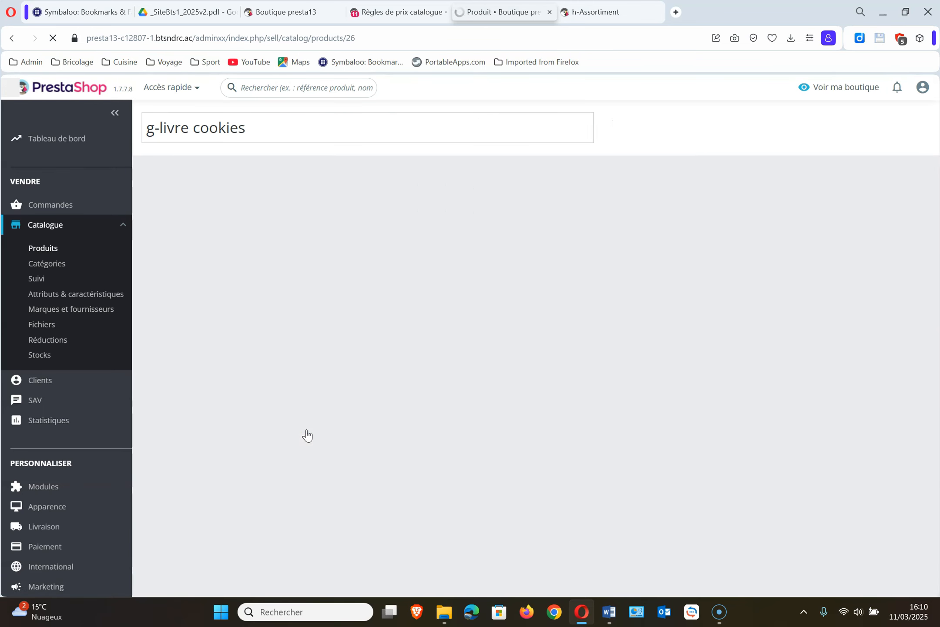
Associate the g-livre cookies product with the 2-Biscuits salés and 3-Biscuits sucrés categories as well, and save it
scroll(626, 467, "down", 9)
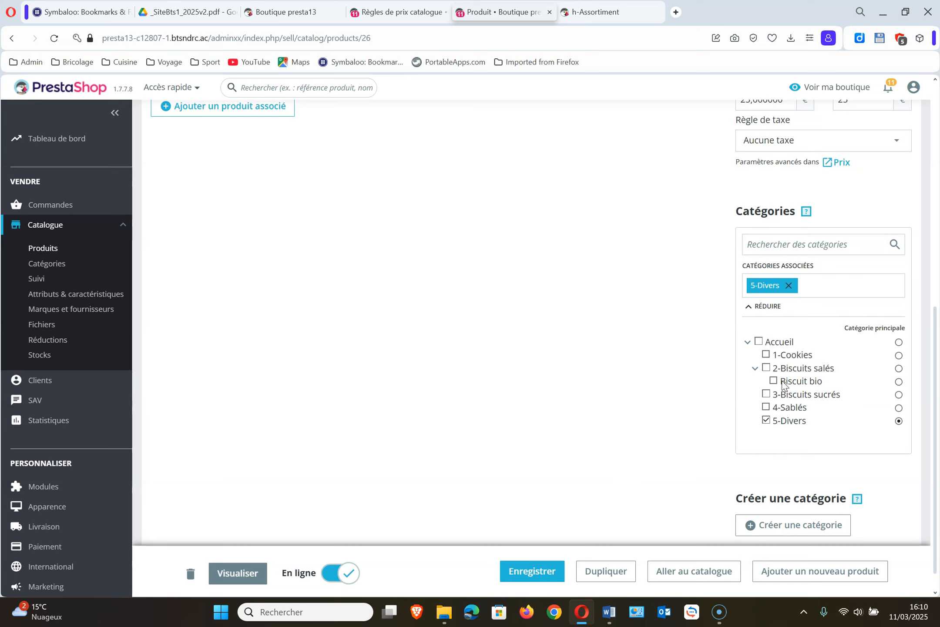
left_click(767, 368)
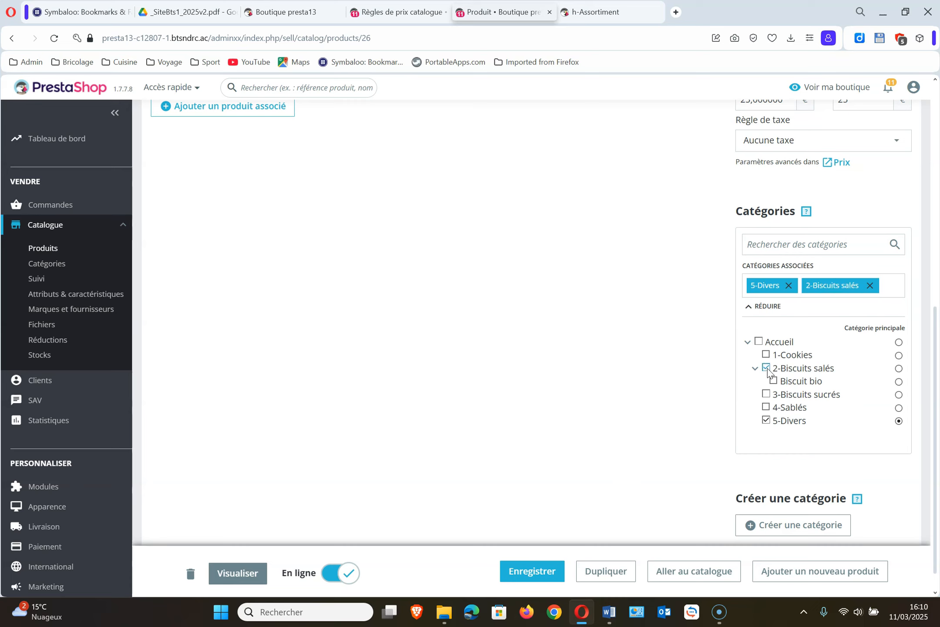
left_click(767, 395)
left_click(769, 386)
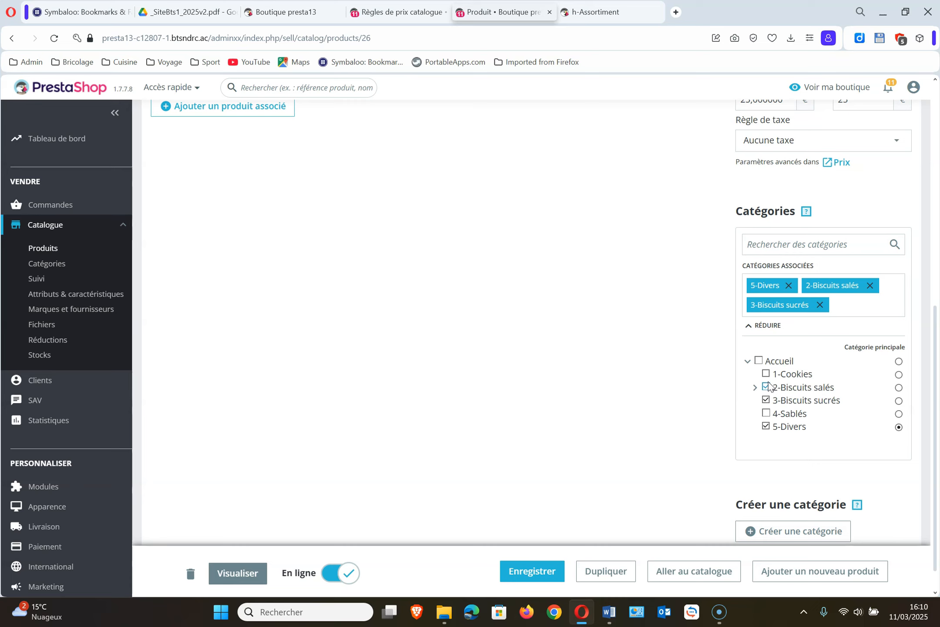
left_click(548, 575)
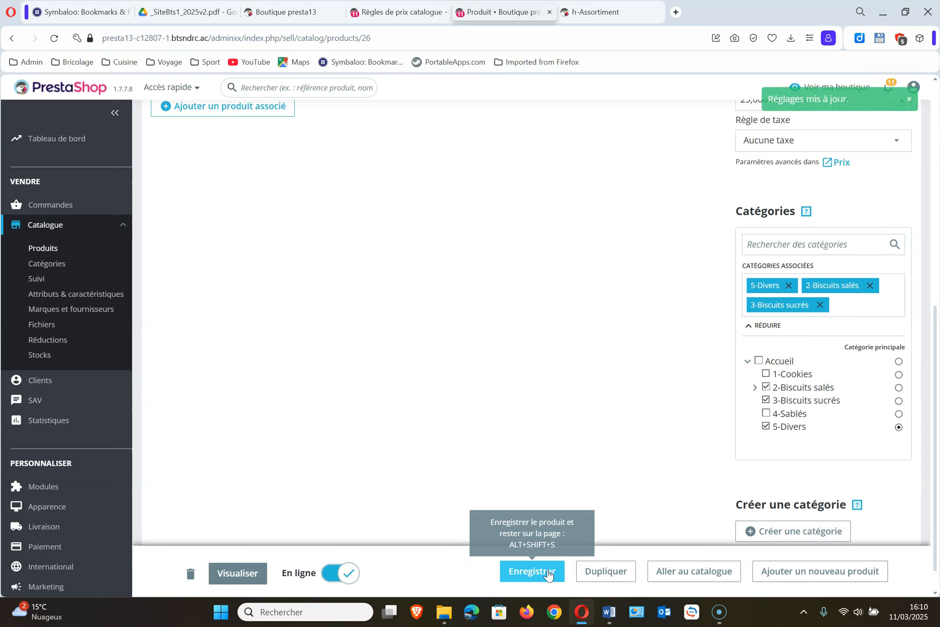
left_click(548, 575)
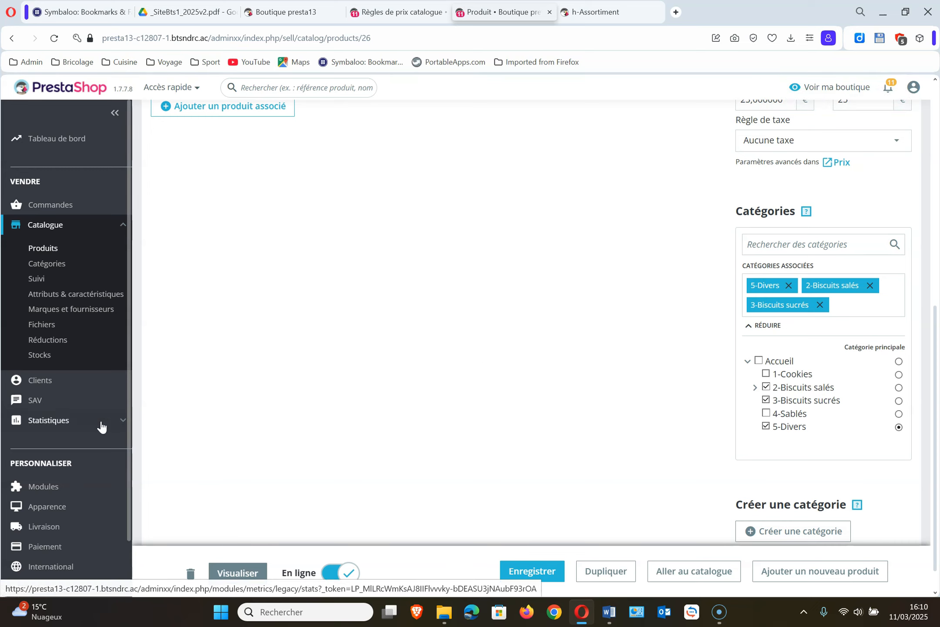
Go back to the page configuration of the shop's theme
mouse_move(51, 513)
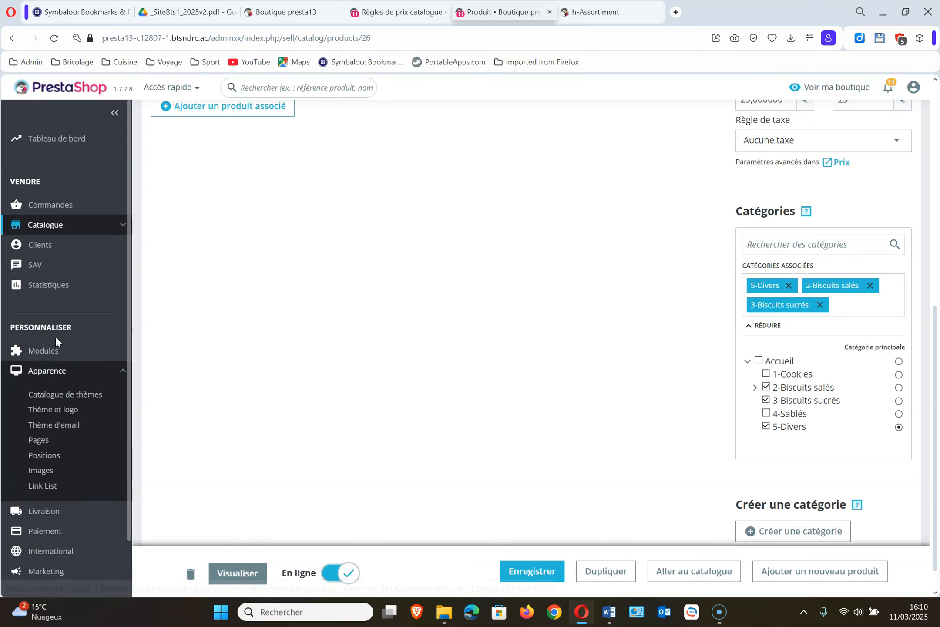
left_click(58, 410)
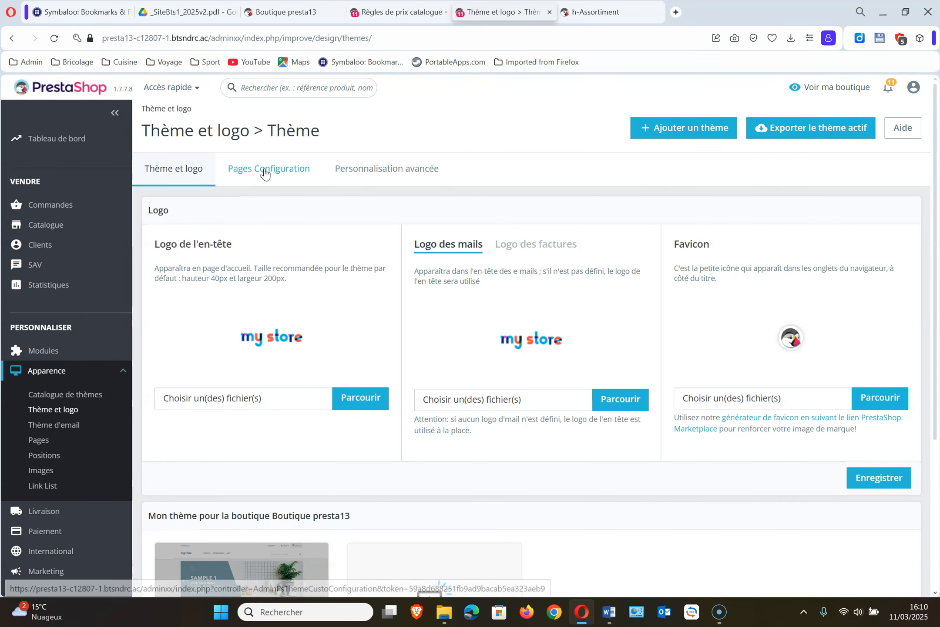
left_click(265, 168)
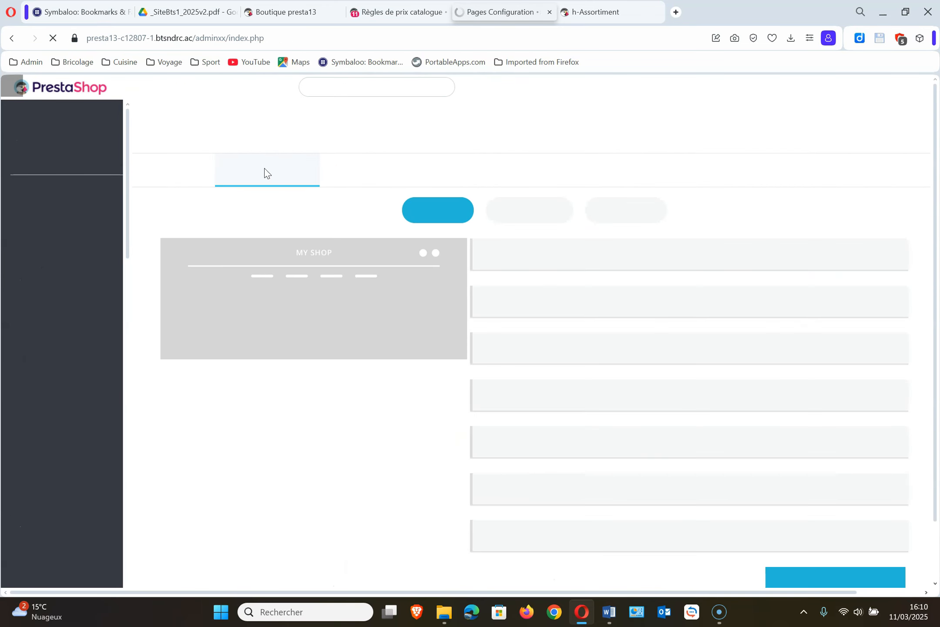
Switch to the storefront and look over the shop's home page, from the header menu to the popular products
left_click(596, 18)
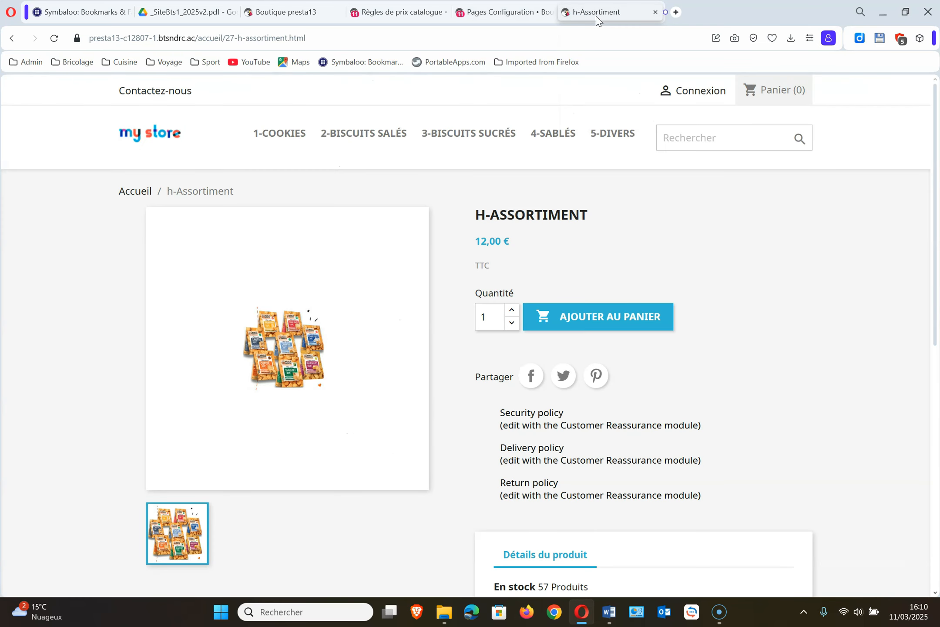
left_click(162, 140)
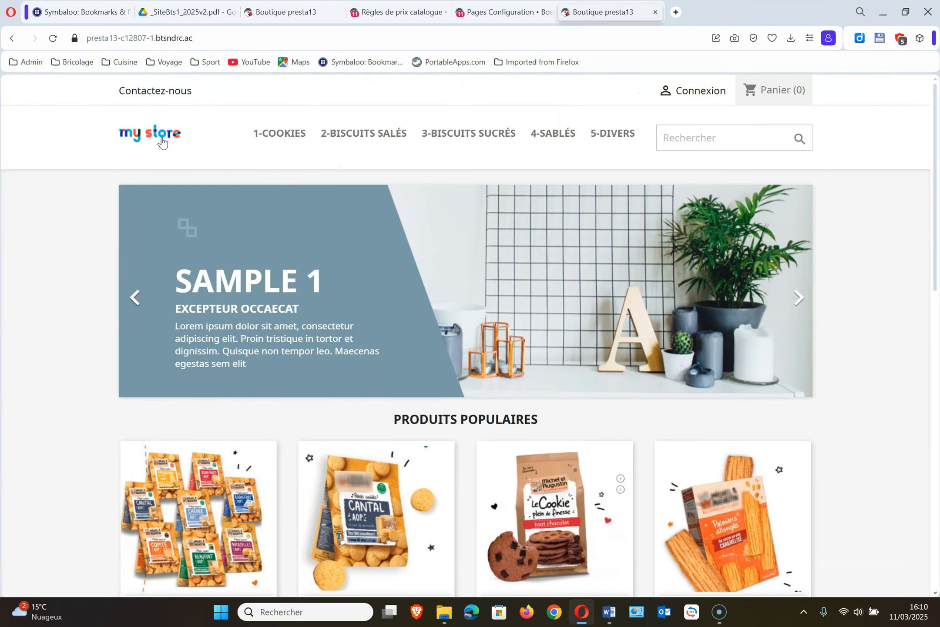
scroll(391, 497, "down", 5)
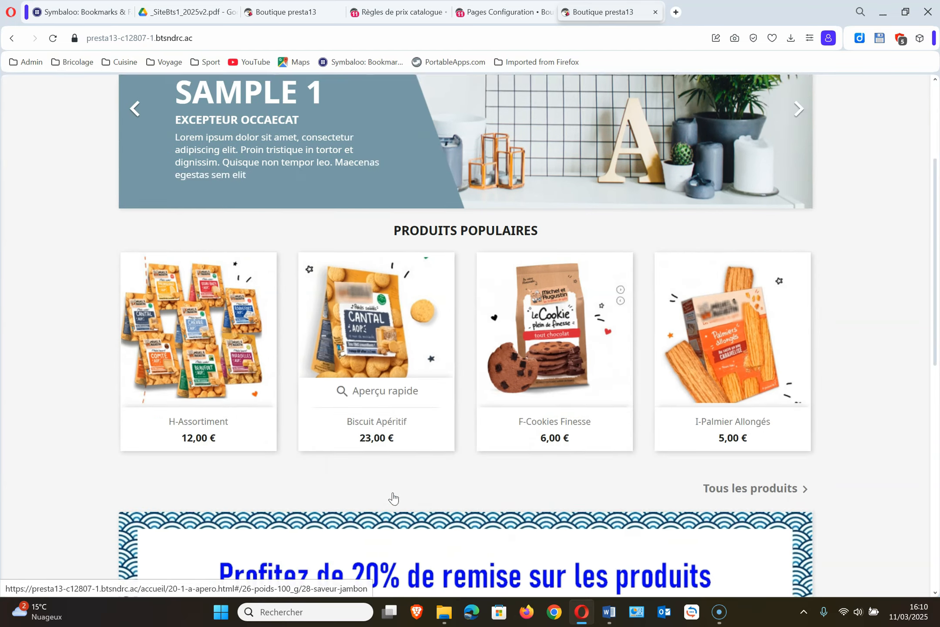
scroll(393, 496, "up", 5)
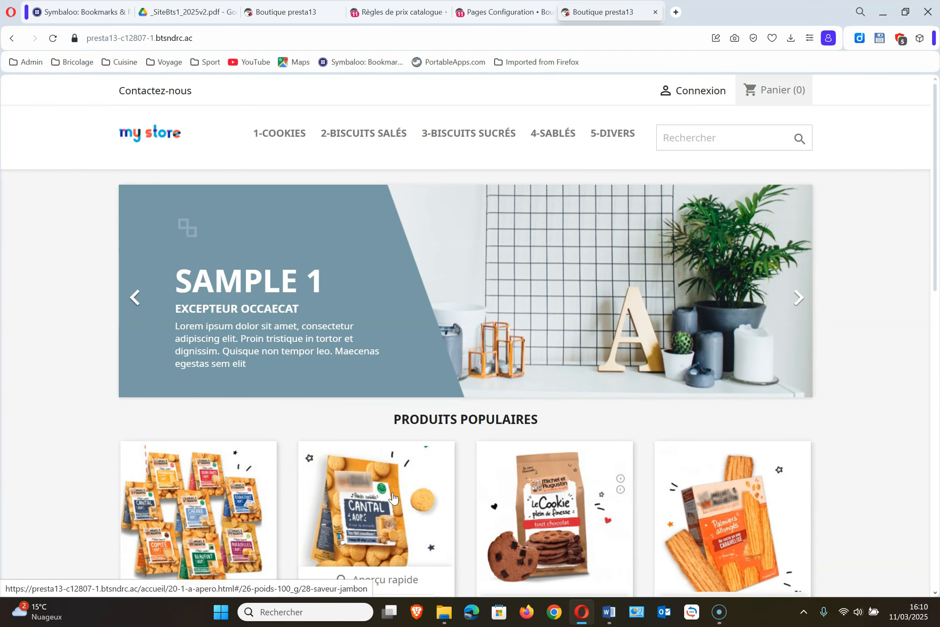
Remove 3-Biscuits sucrés, 4-Sablés and 5-Divers from the main menu's selected items, save, and reload the storefront to check the menu
left_click(505, 12)
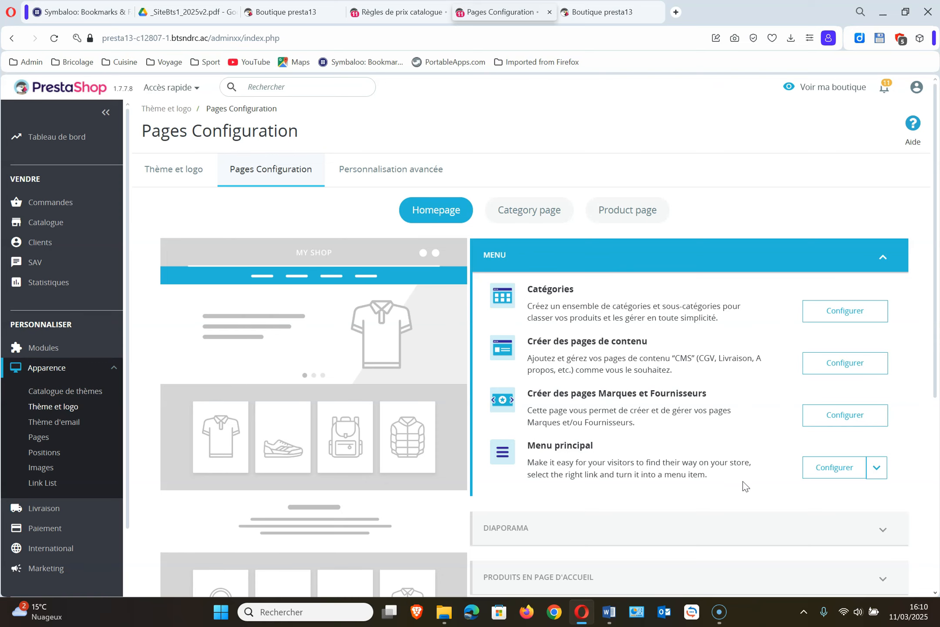
left_click(833, 472)
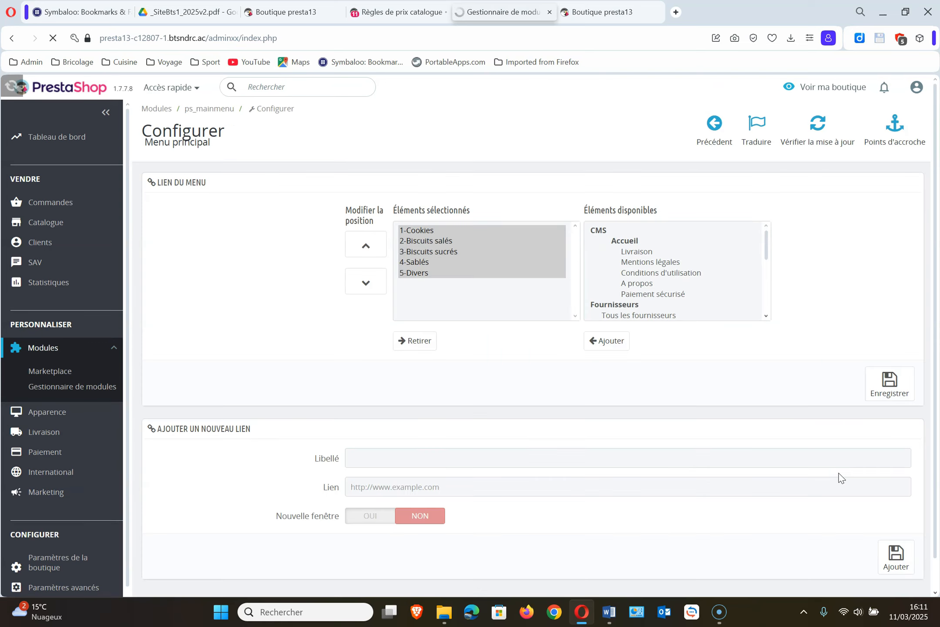
left_click(438, 252)
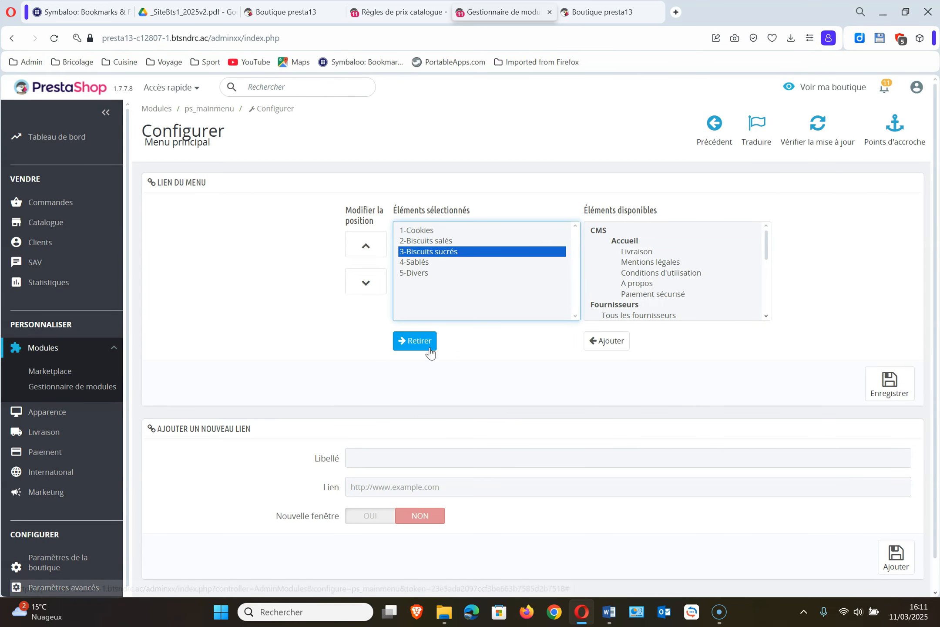
left_click(427, 344)
left_click(423, 263)
left_click(422, 340)
left_click(422, 253)
left_click(415, 340)
left_click(891, 383)
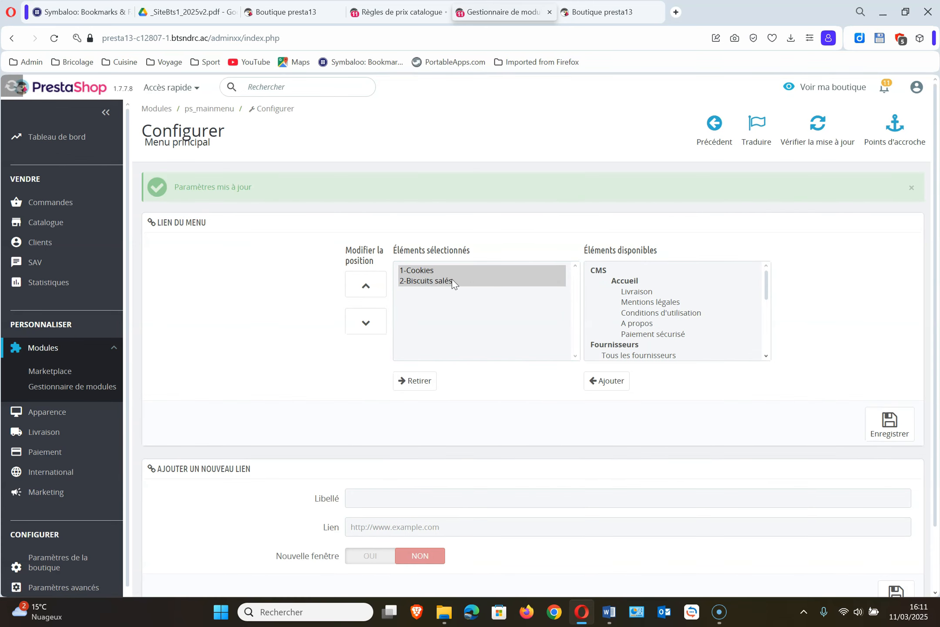
left_click(587, 11)
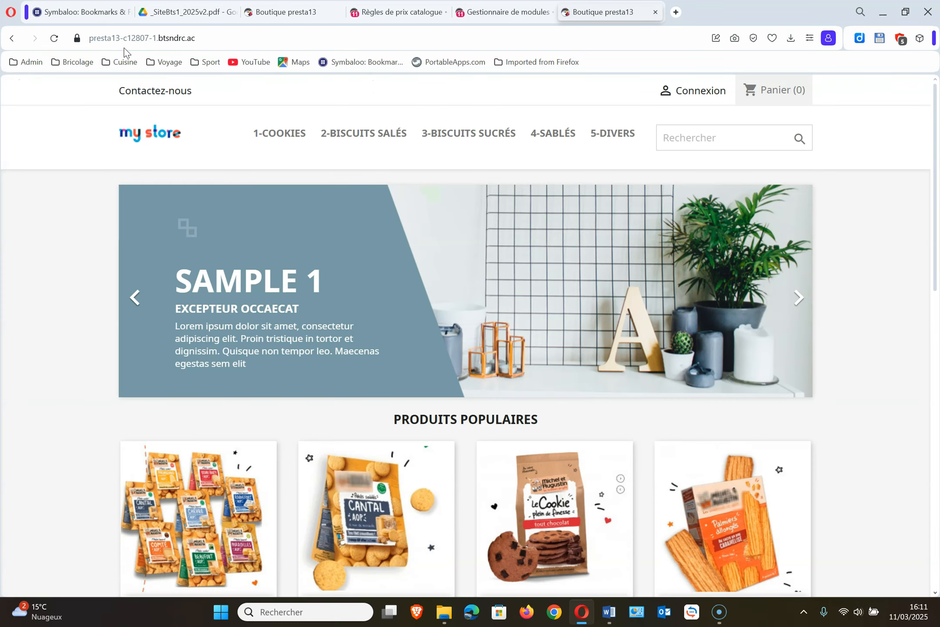
left_click(53, 39)
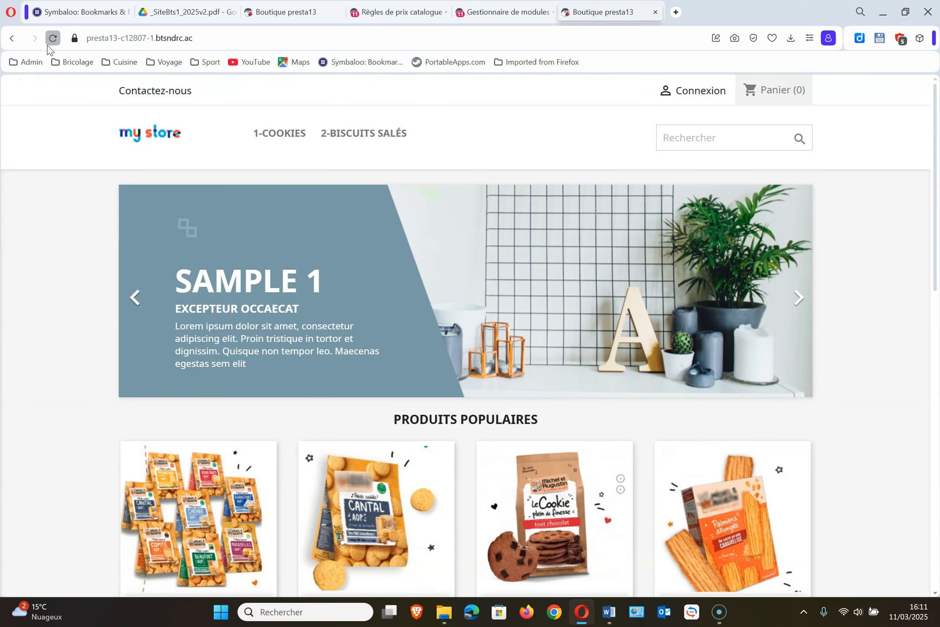
Add 3-Biscuits sucrés, 4-Sablés and 5-Divers back to the main menu's selected items, save, and reload the storefront to check the menu
left_click(500, 13)
scroll(674, 340, "down", 5)
scroll(664, 333, "down", 1)
left_click(655, 318)
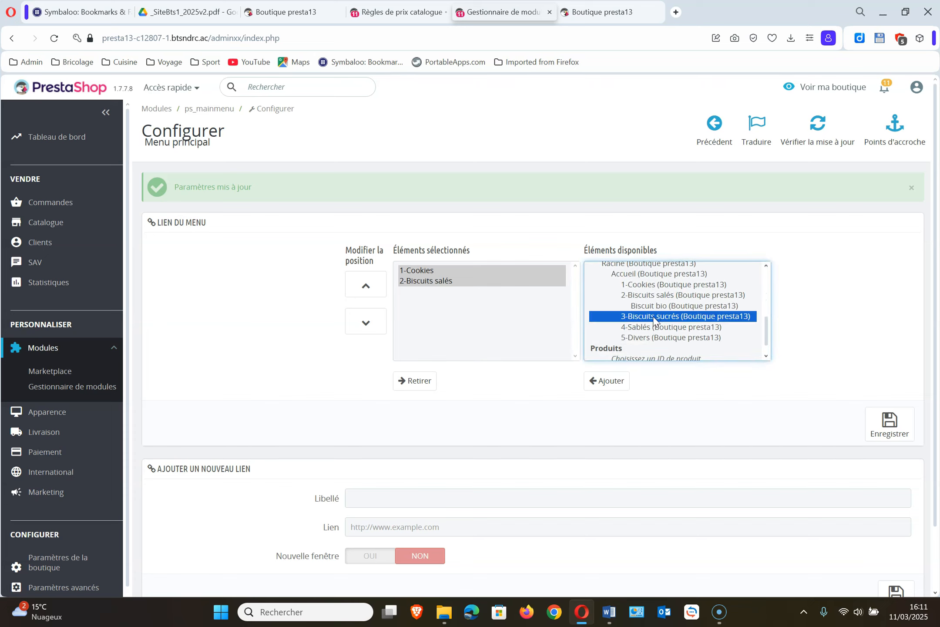
left_click(647, 331, "shift")
left_click(647, 338, "shift")
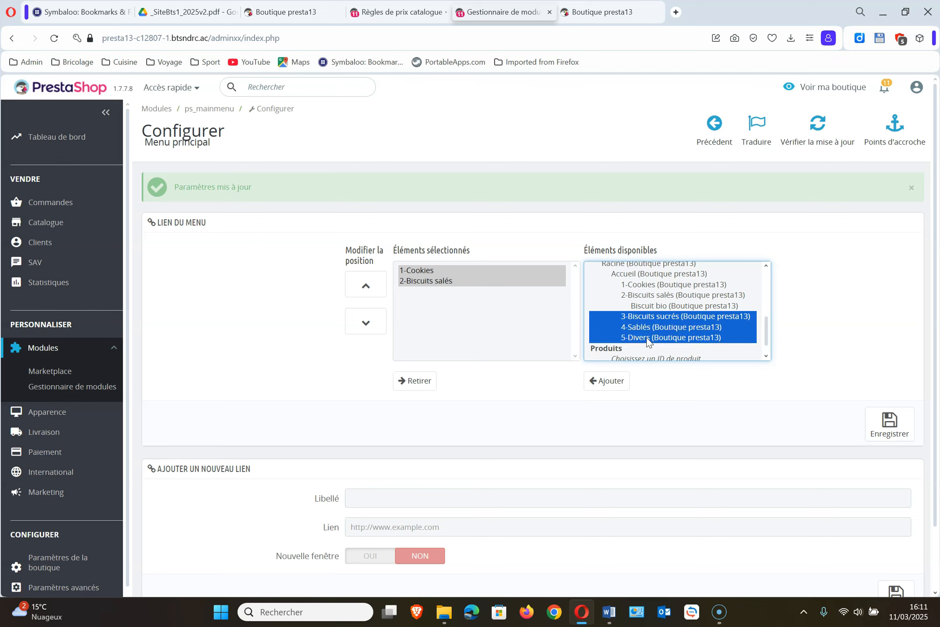
left_click(618, 388)
left_click(884, 431)
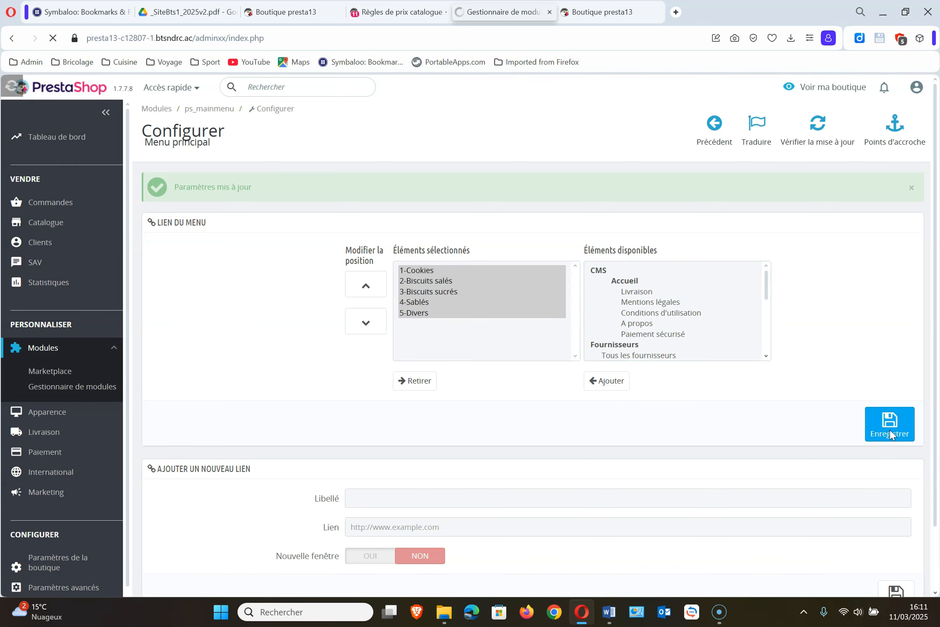
left_click(603, 11)
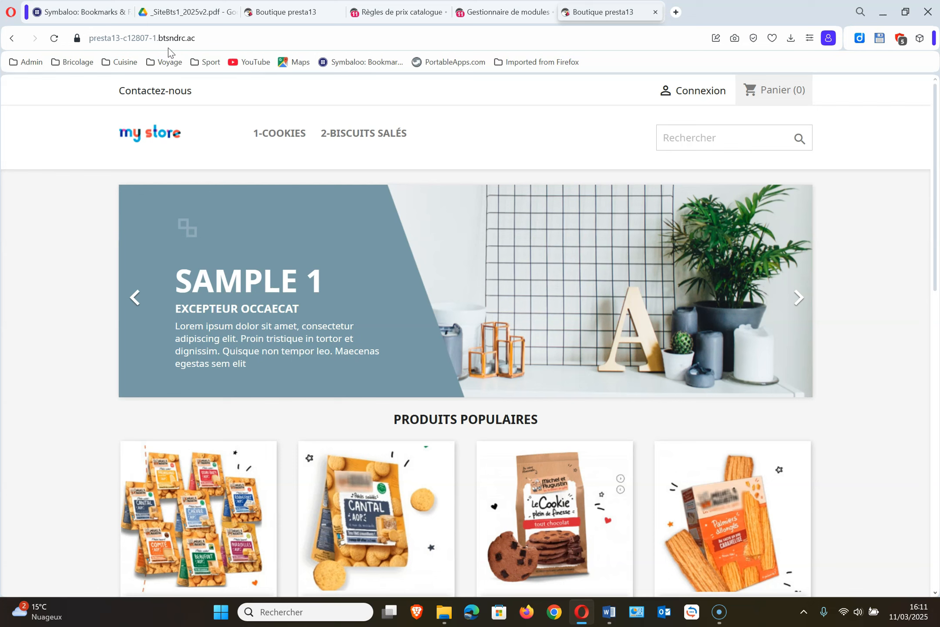
left_click(51, 43)
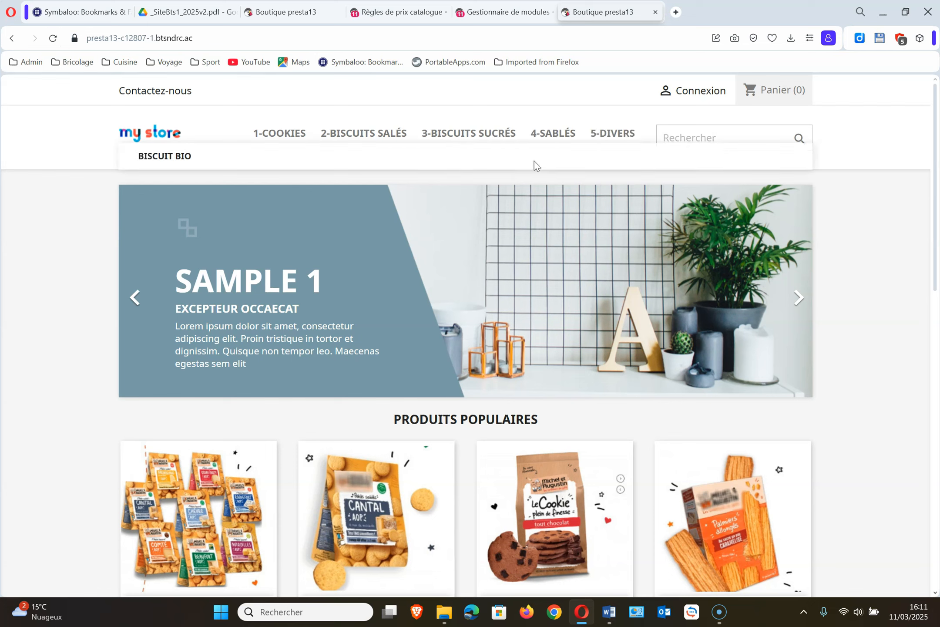
Switch to the presta29 back office in Opera and create a new product of type Pack de produits from the catalogue's product list
key("alt+Tab")
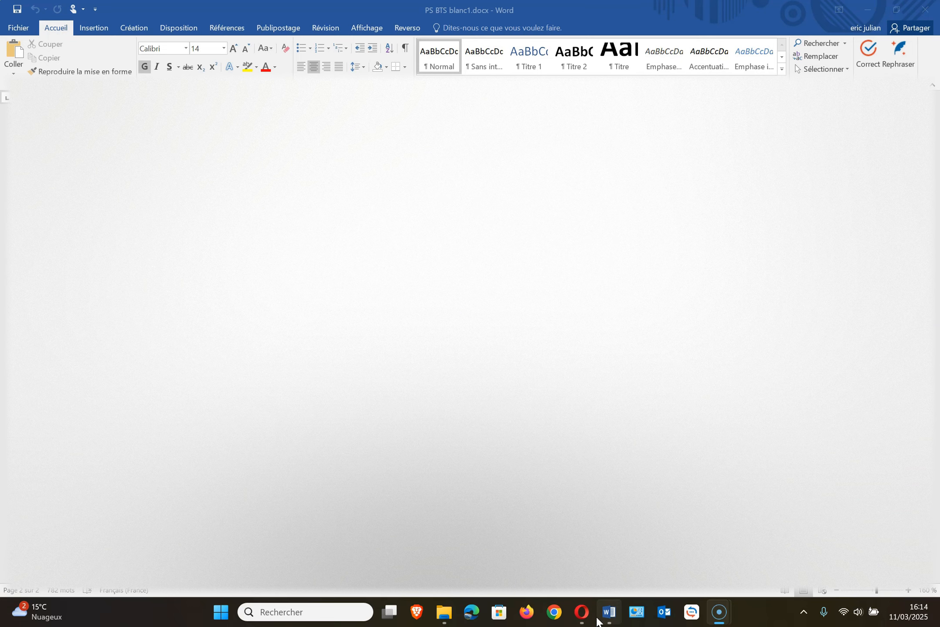
left_click(581, 612)
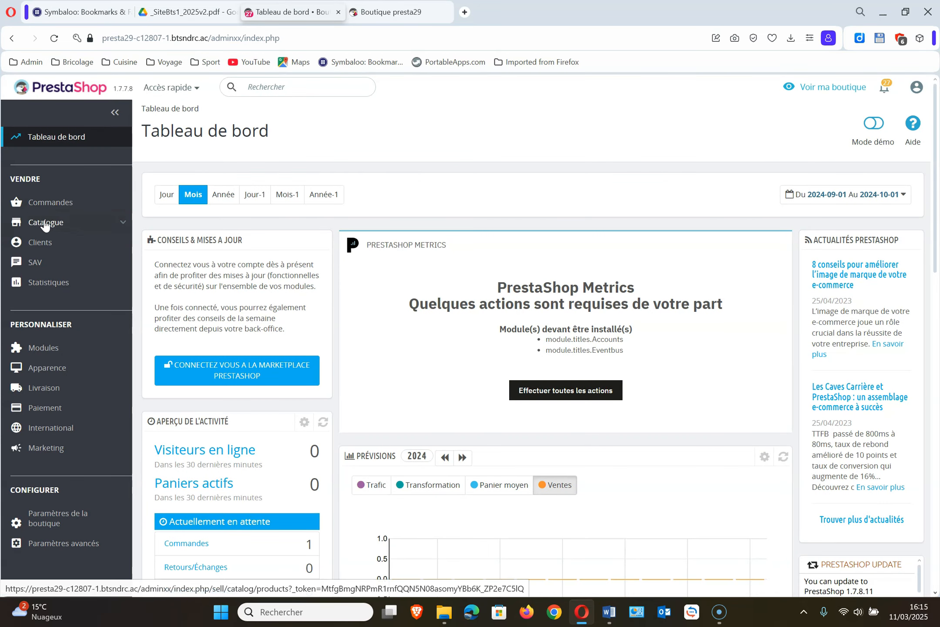
left_click(44, 223)
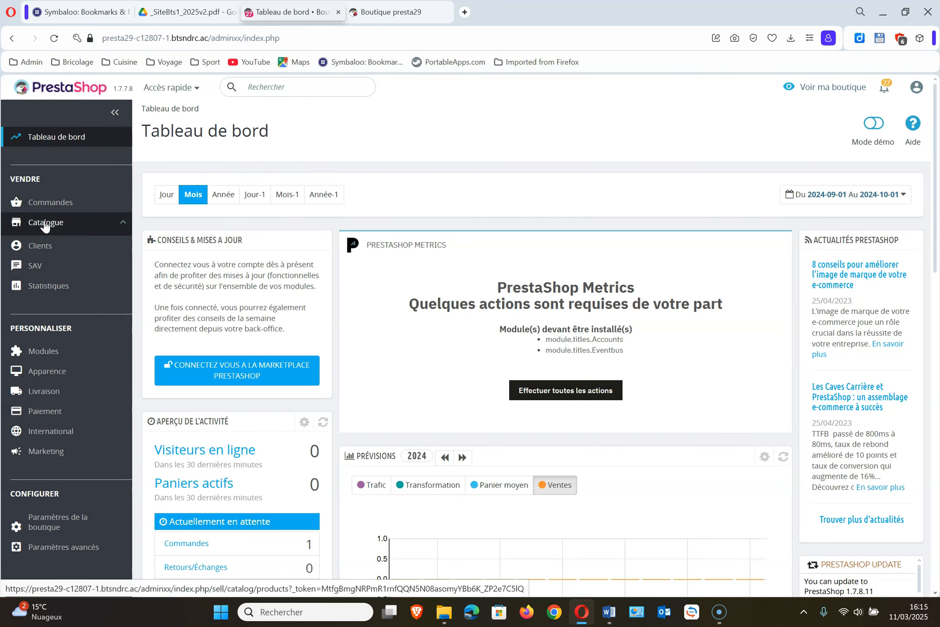
left_click(44, 246)
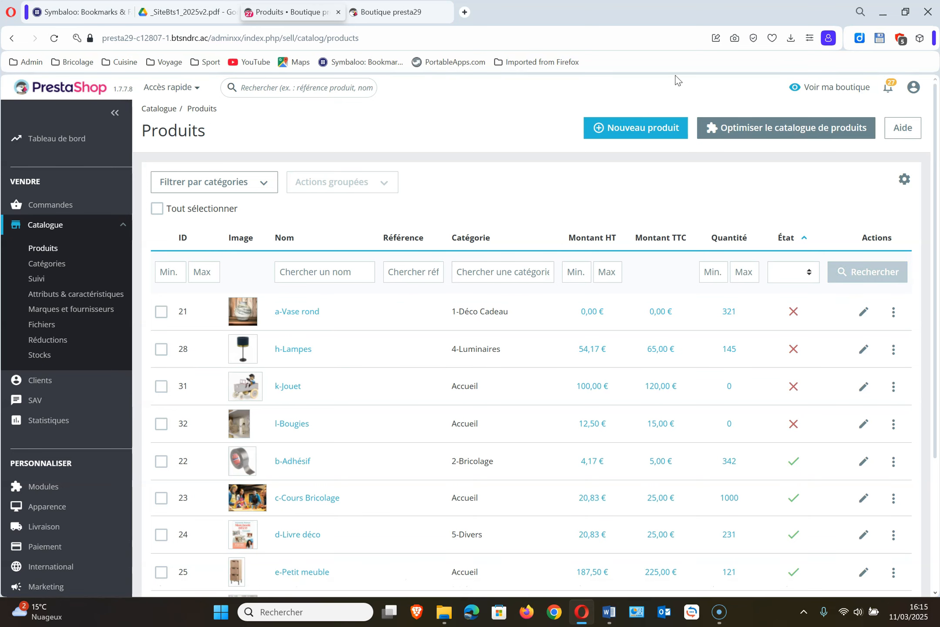
left_click(643, 132)
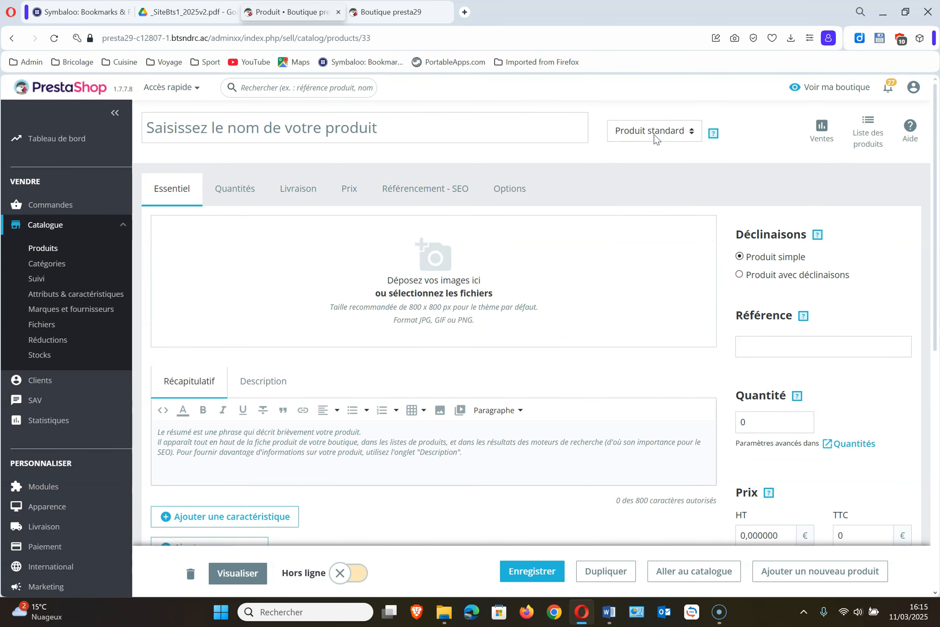
left_click(680, 131)
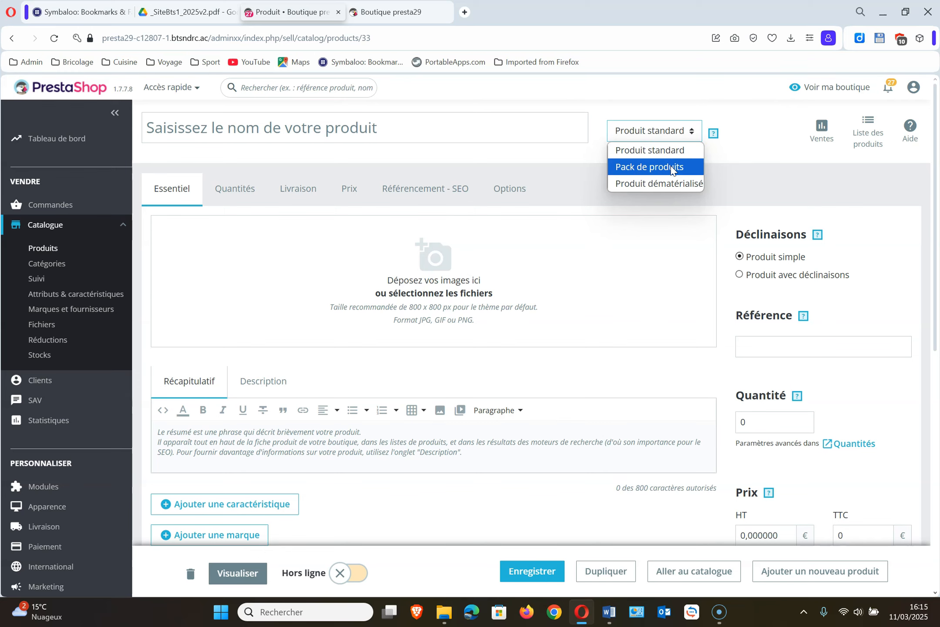
left_click(673, 169)
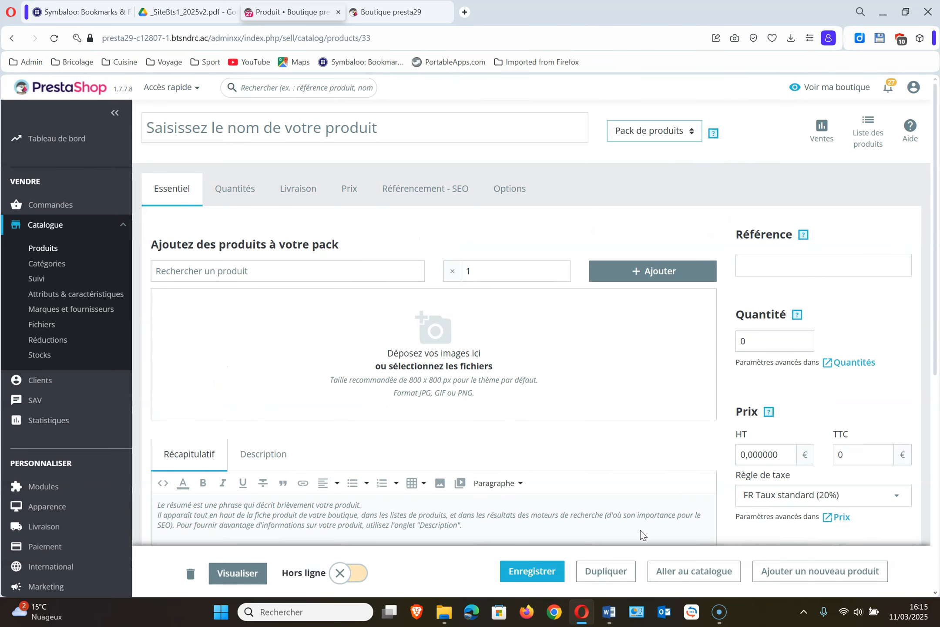
Check the assignment in Word and name the new pack product Pack décoration
mouse_move(609, 612)
left_click(620, 542)
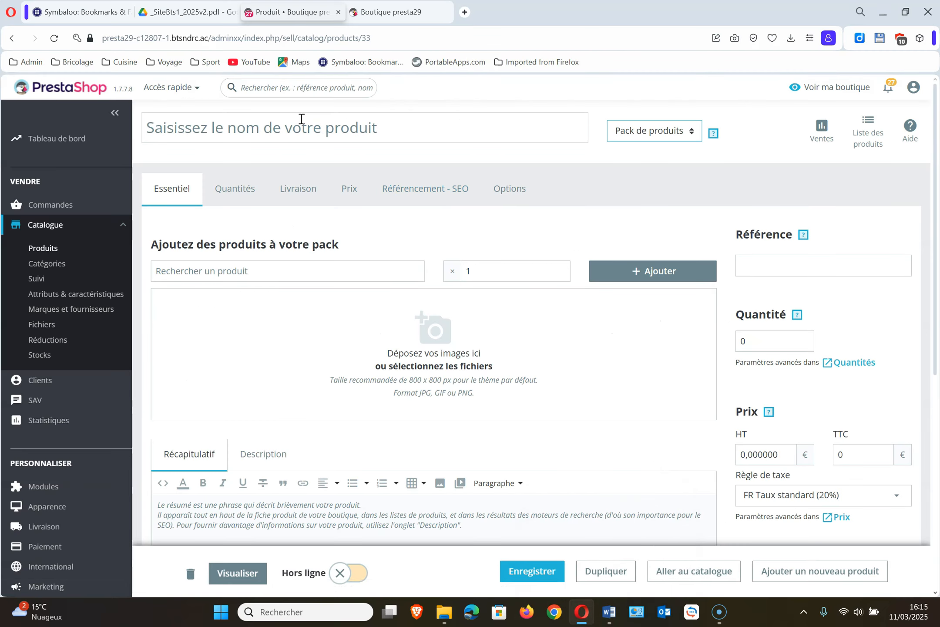
left_click(301, 121)
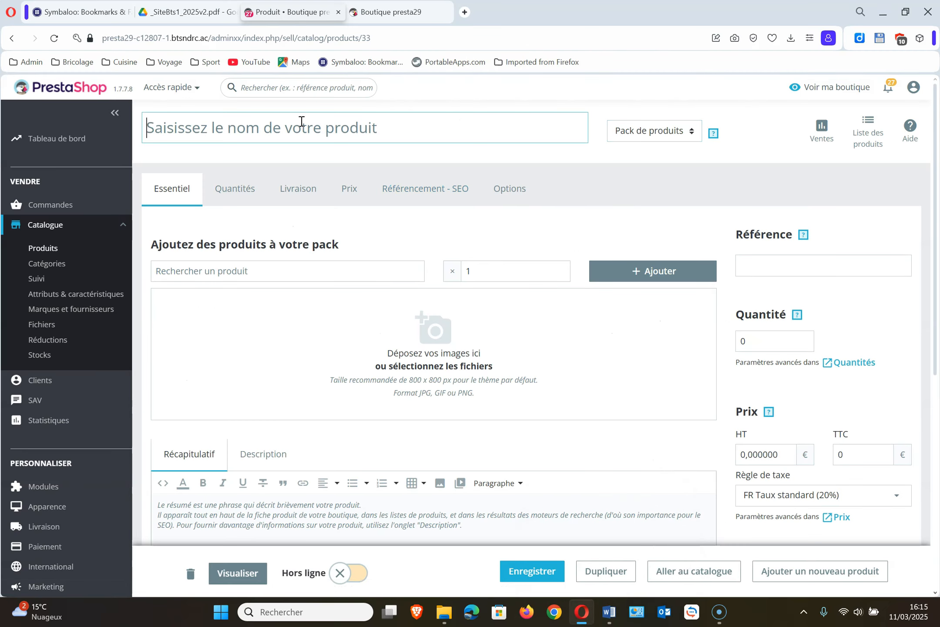
type("Pac")
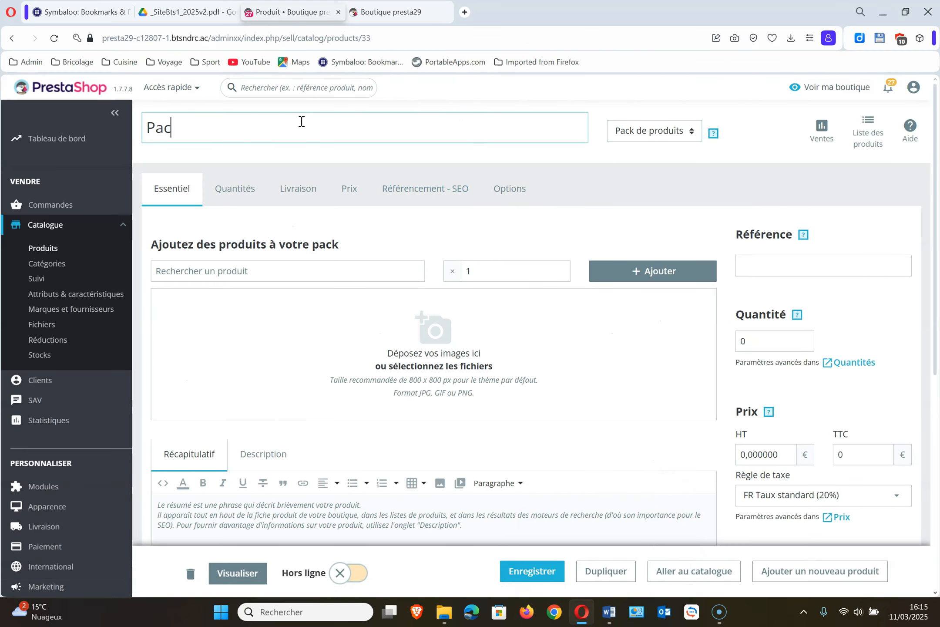
type("k décoration")
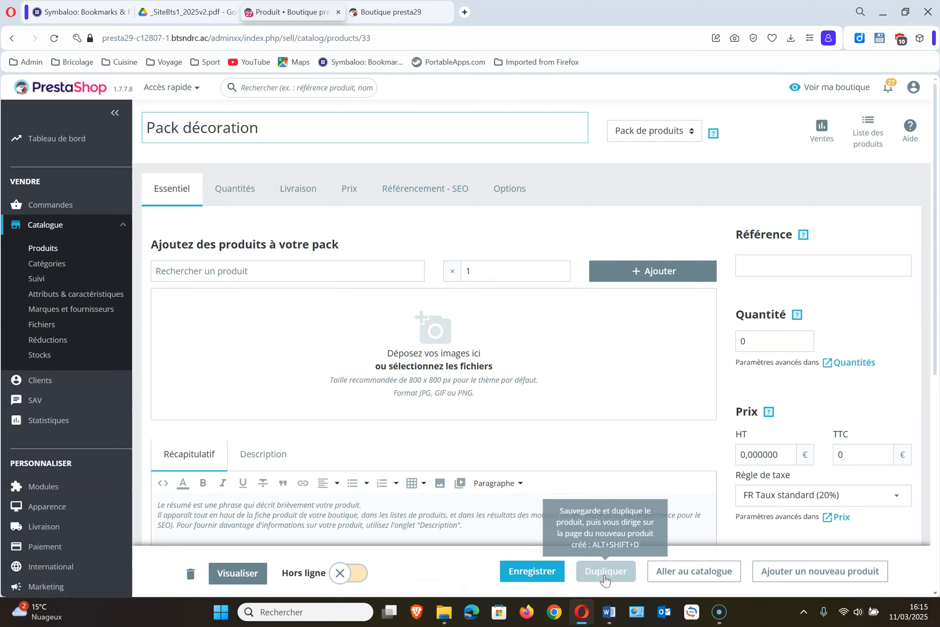
Consult PS BTS blanc1.docx in Word for the pack's contents, and add one unit of j-Vase déco to the pack in Opera
mouse_move(610, 611)
left_click(618, 544)
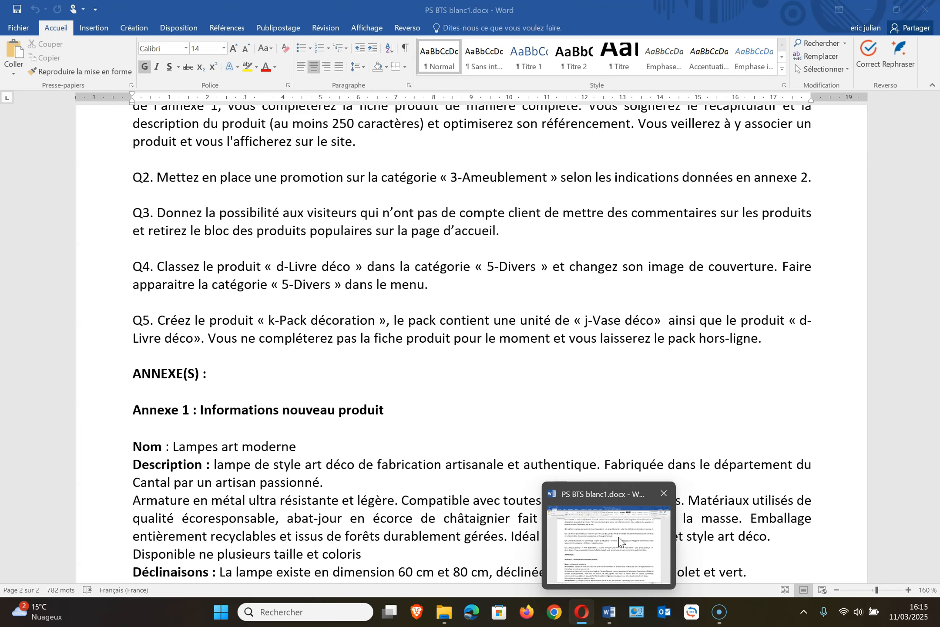
key("alt+Tab")
left_click(253, 271)
type("vase")
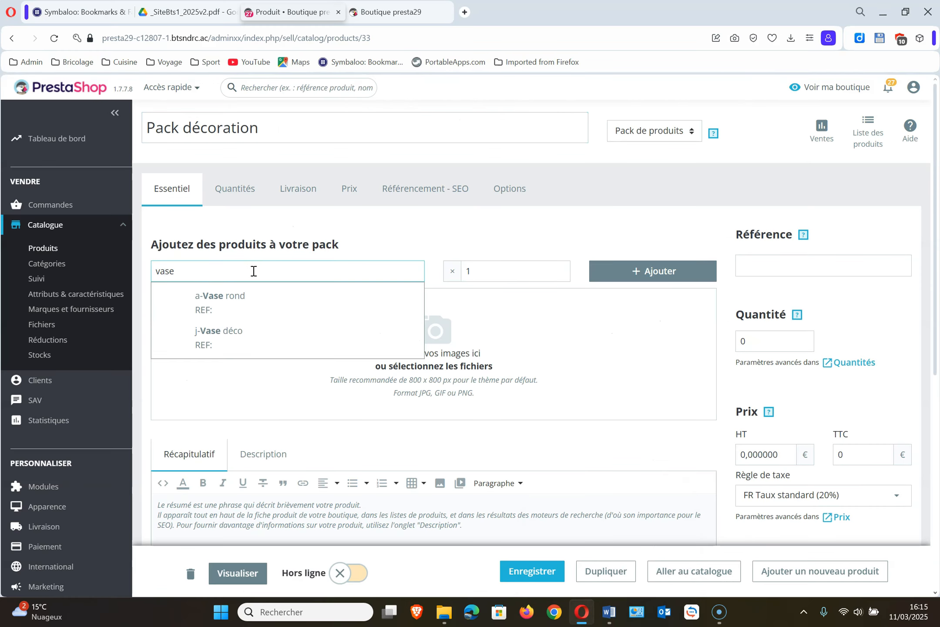
left_click(240, 346)
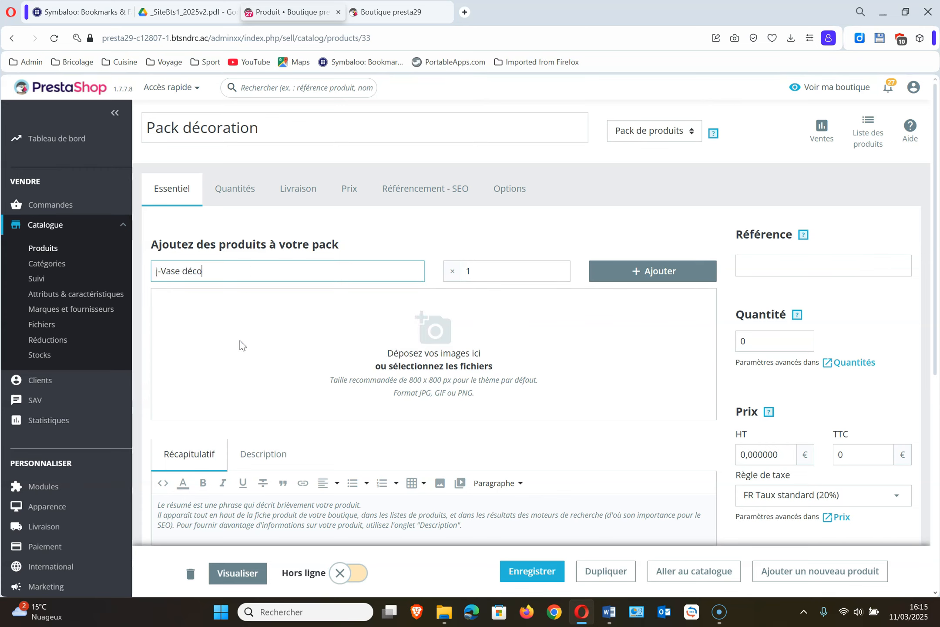
left_click(642, 272)
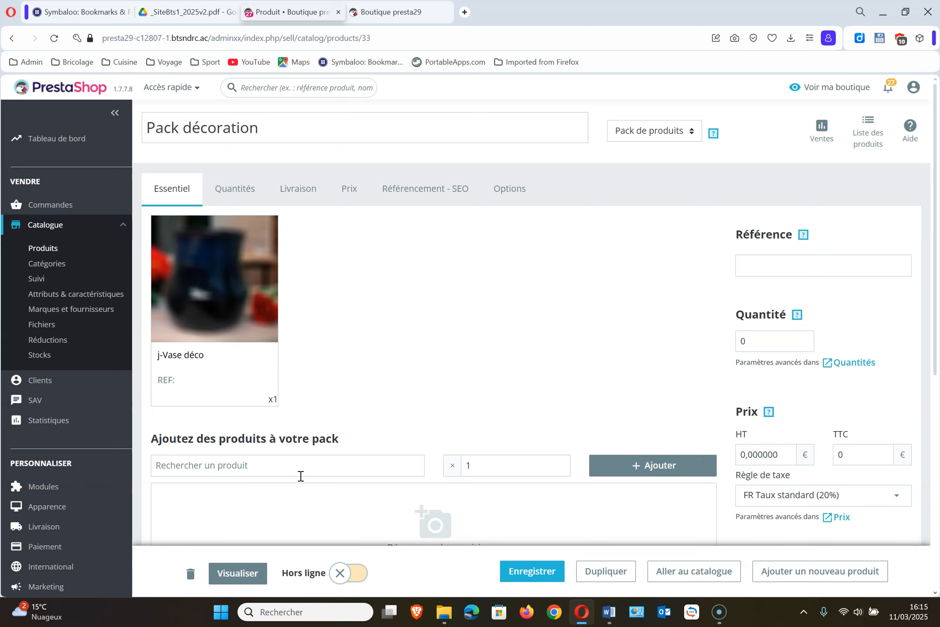
Add one unit of the d-Livre déco product to the pack
left_click(320, 465)
type("li")
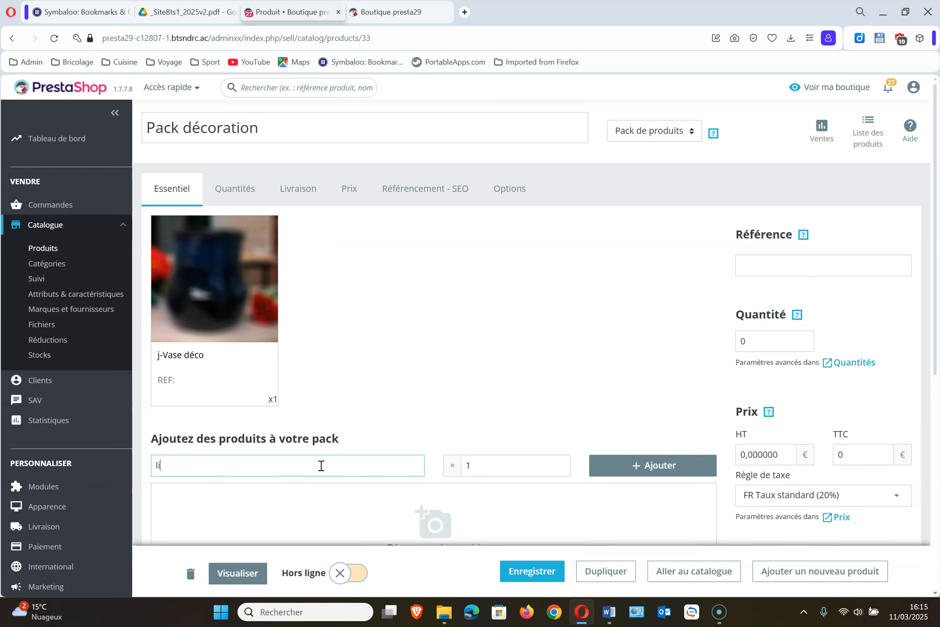
type("vre")
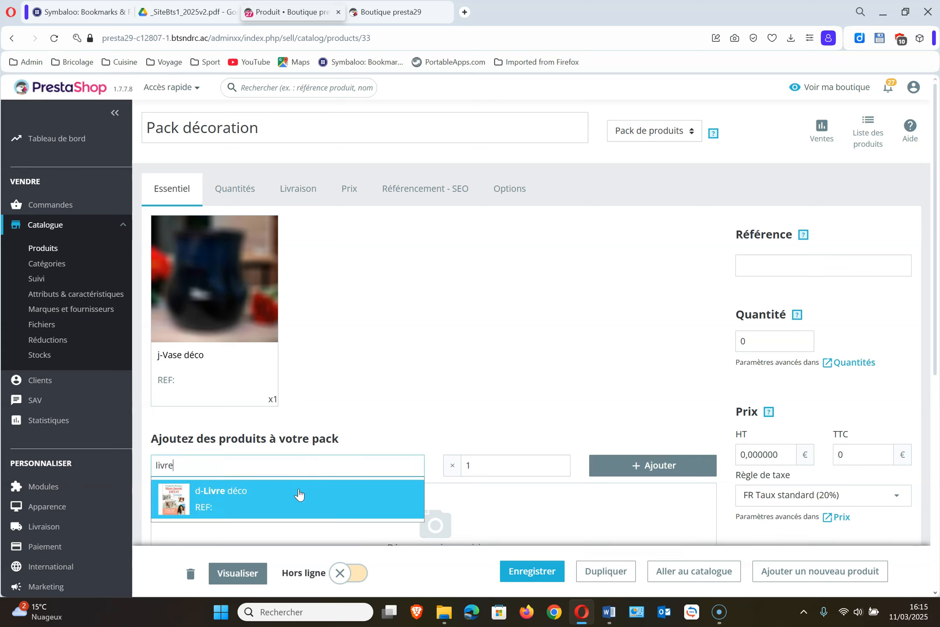
left_click(299, 496)
left_click(621, 476)
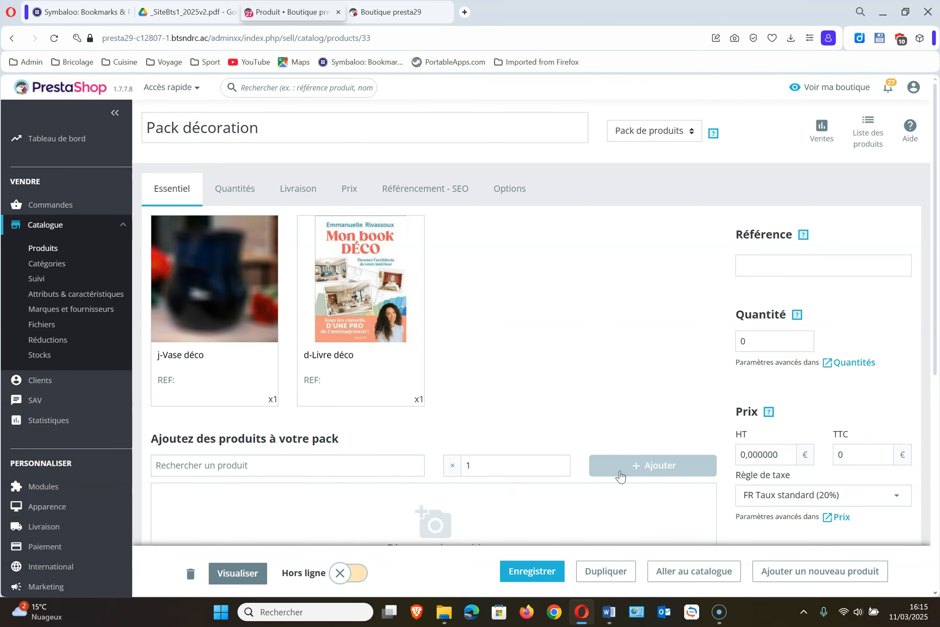
scroll(558, 311, "down", 2)
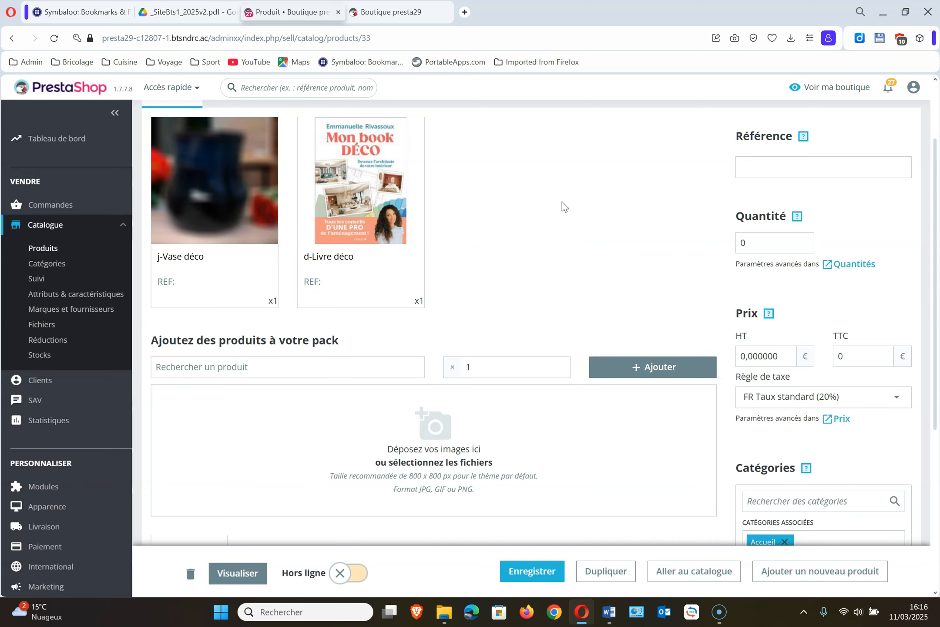
scroll(562, 201, "up", 2)
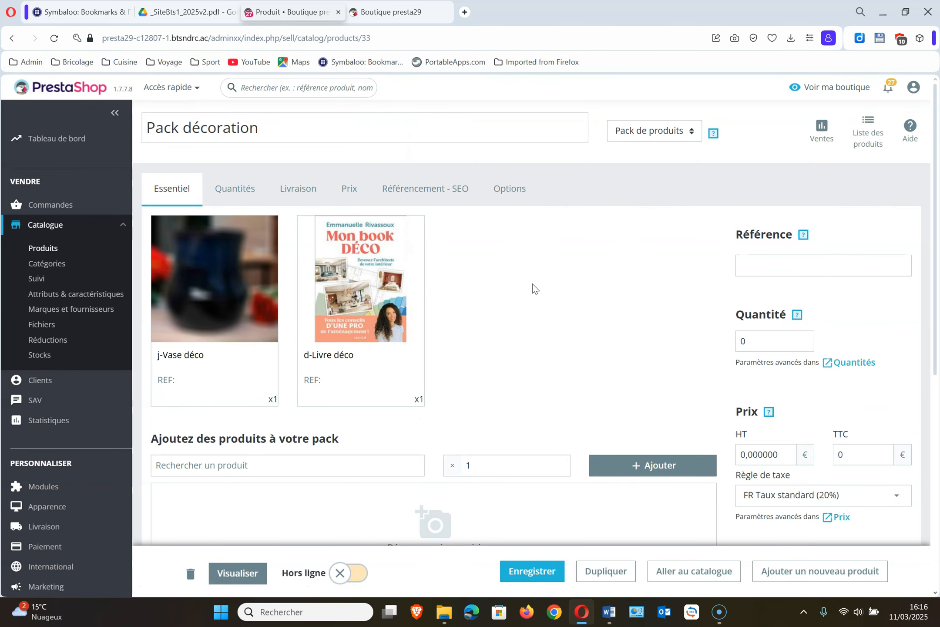
Save the Pack décoration product with its two pack items
scroll(535, 288, "down", 2)
scroll(491, 361, "up", 2)
scroll(642, 514, "down", 4)
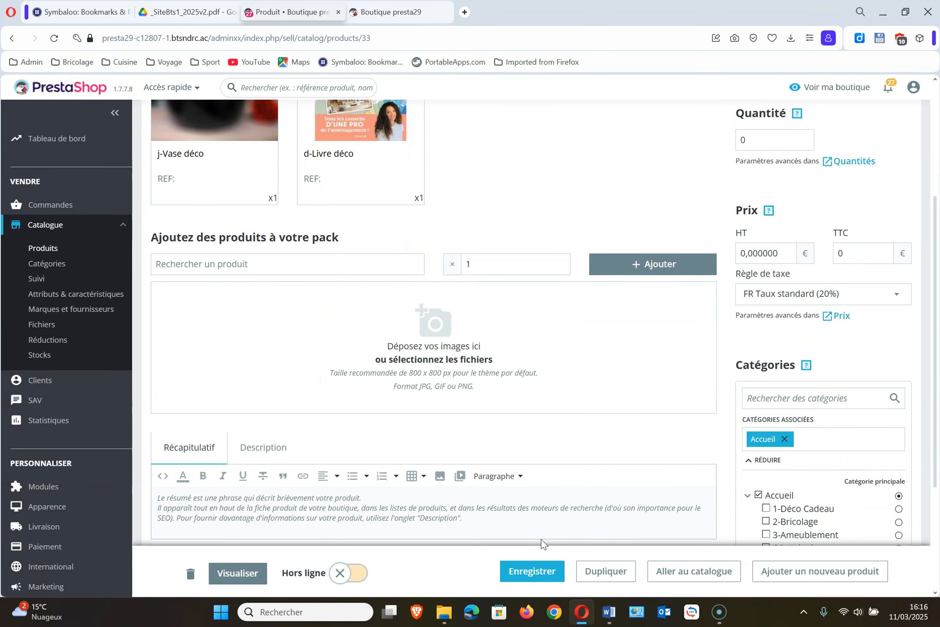
left_click(540, 577)
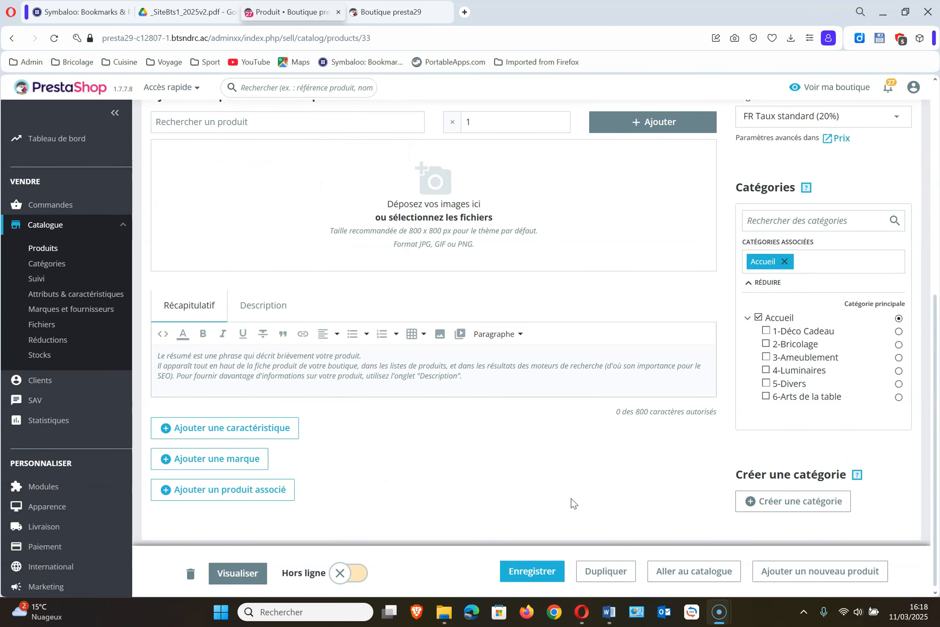
Review the saved pack's product list, categories, price, quantity and SEO settings
scroll(572, 504, "up", 5)
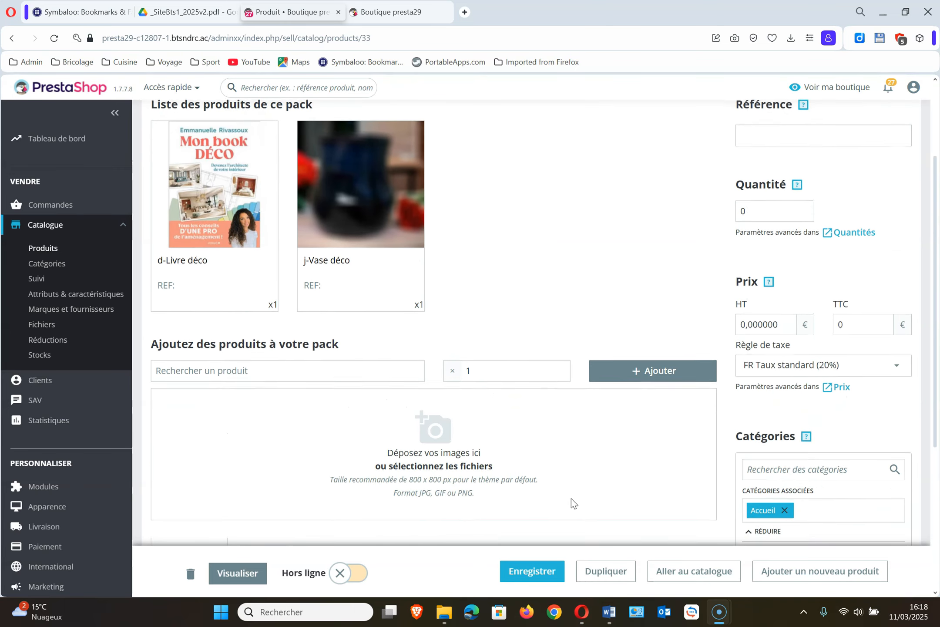
scroll(571, 503, "up", 2)
scroll(571, 499, "up", 1)
scroll(571, 499, "down", 8)
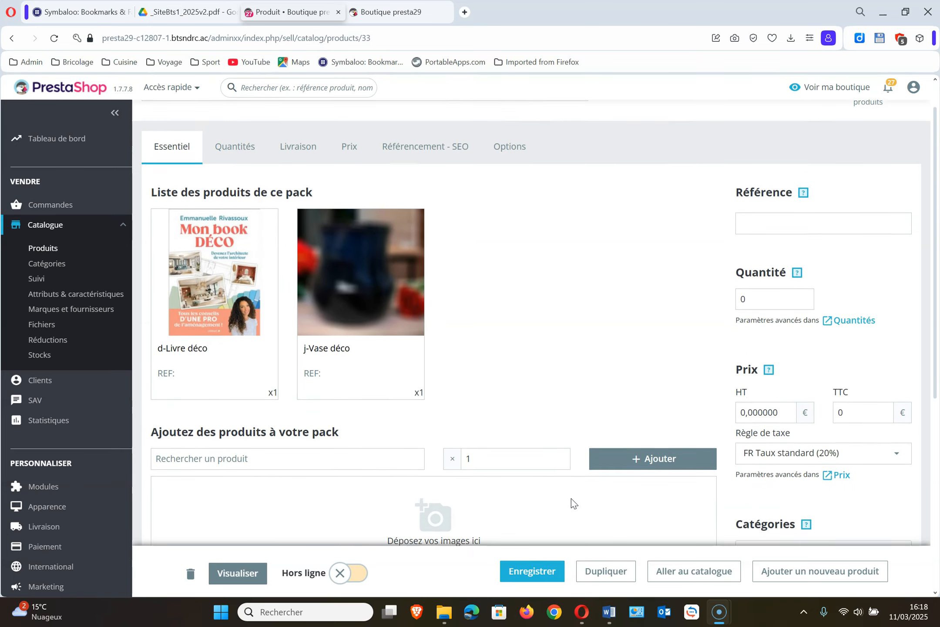
scroll(571, 499, "up", 7)
scroll(572, 504, "up", 1)
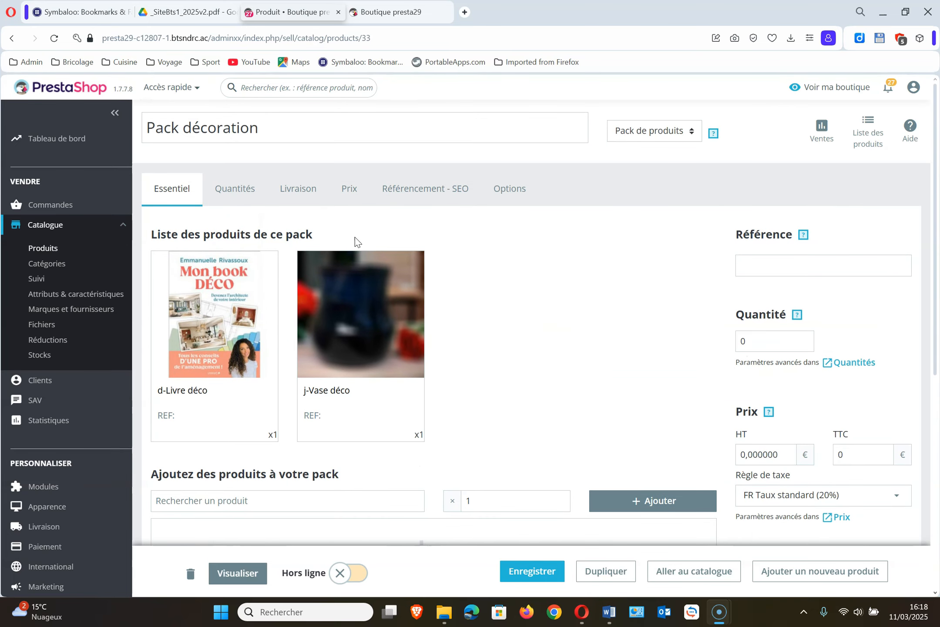
left_click(351, 190)
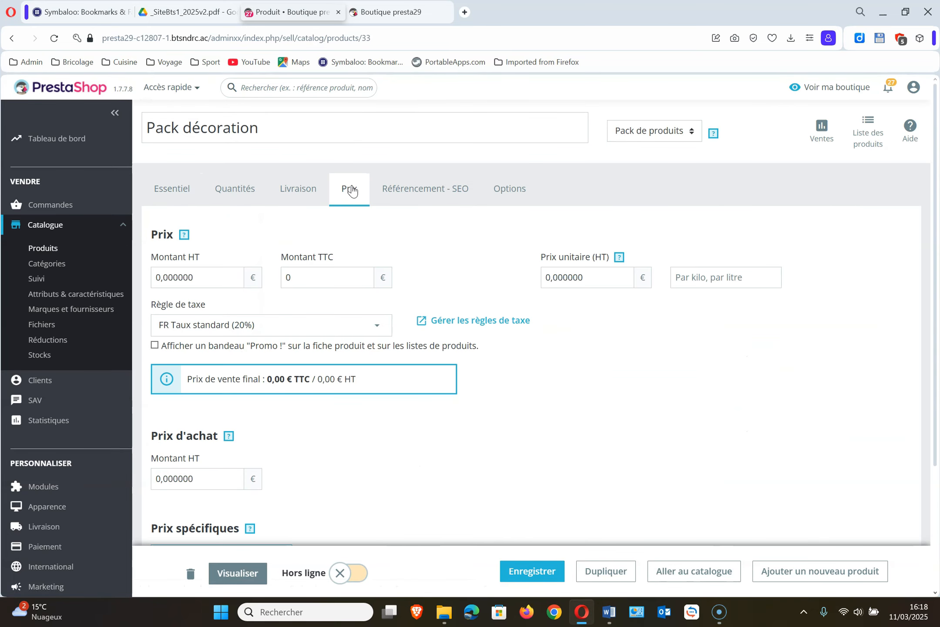
left_click(240, 199)
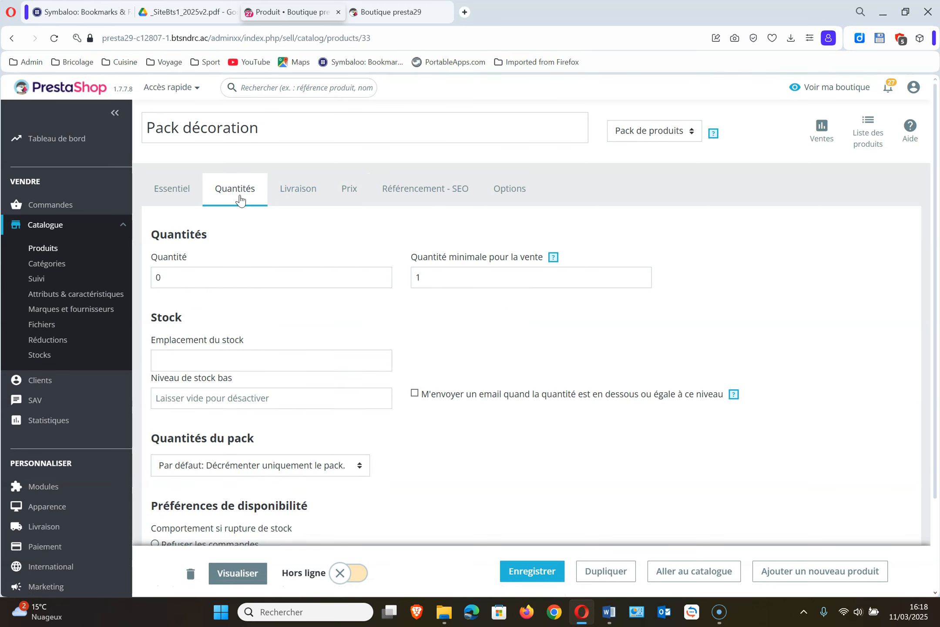
left_click(447, 190)
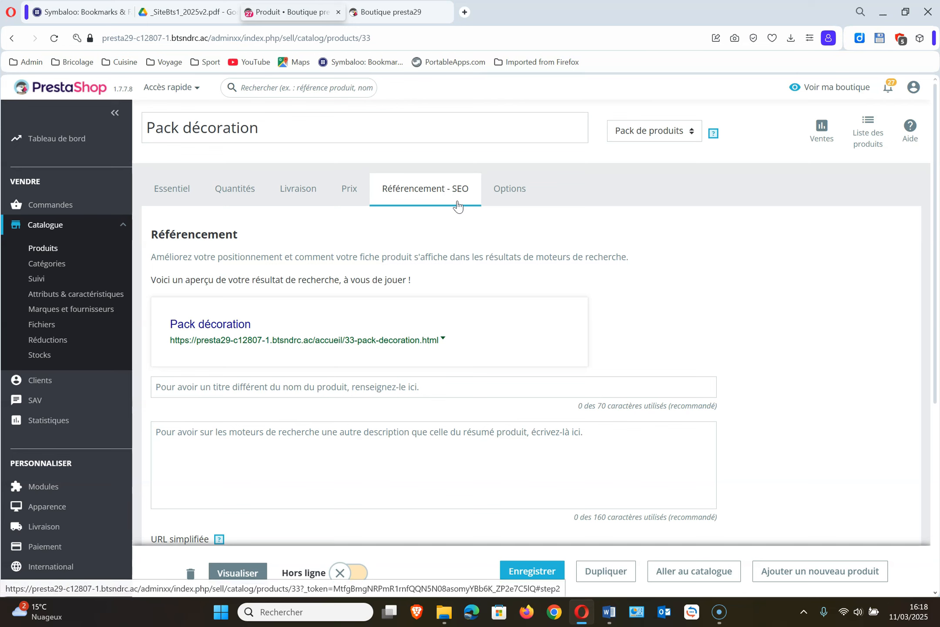
left_click(180, 190)
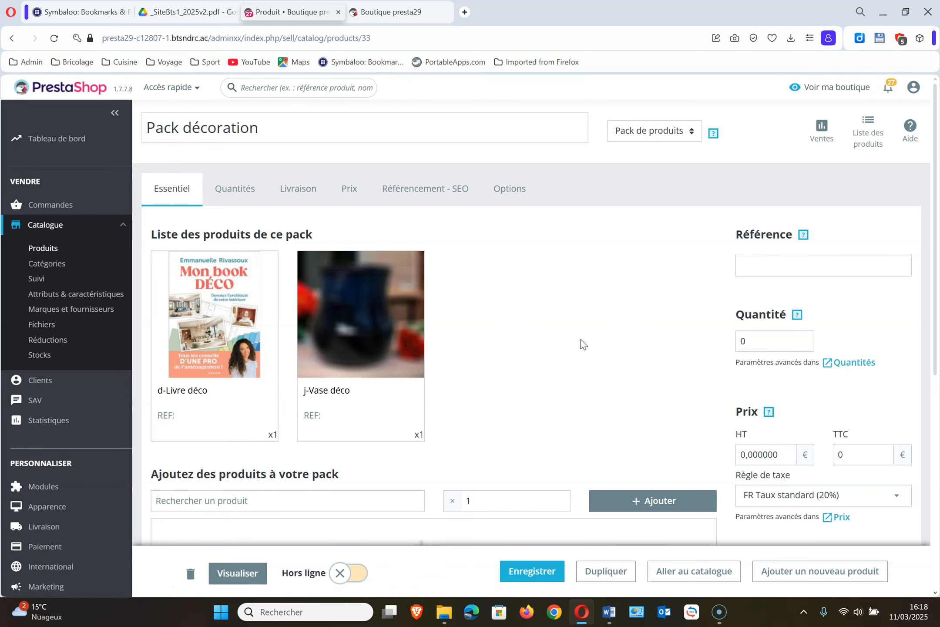
Consult PS BTS blanc2.docx in Word, and open the homepage's Pages Configuration under Thème et logo in Opera
key("alt+Tab")
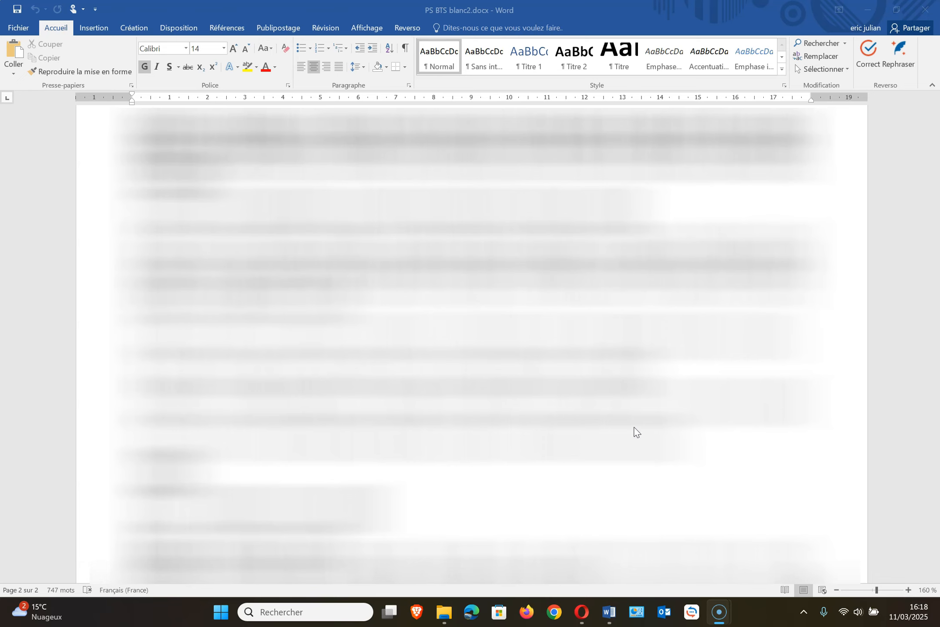
left_click(573, 617)
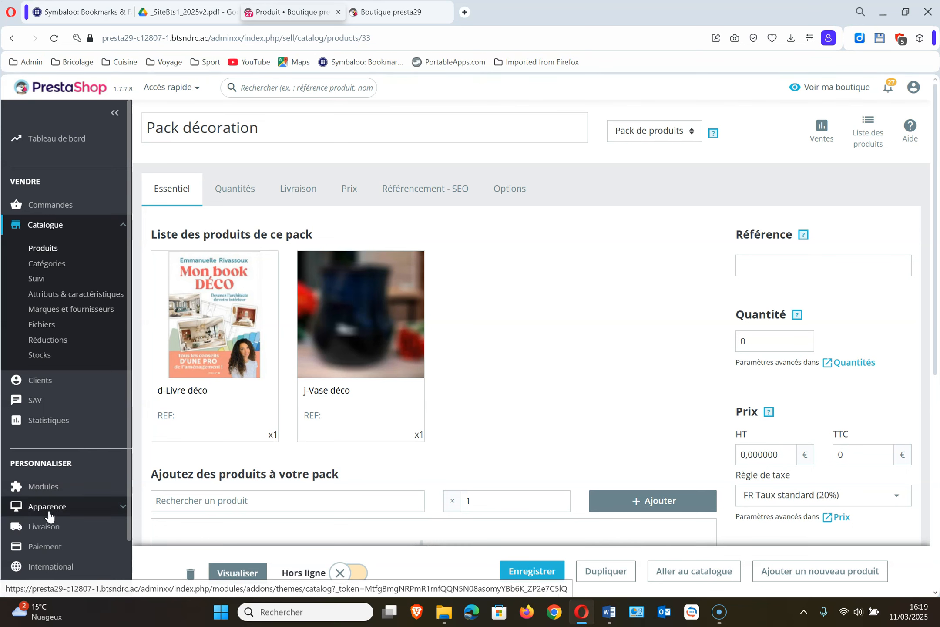
mouse_move(52, 513)
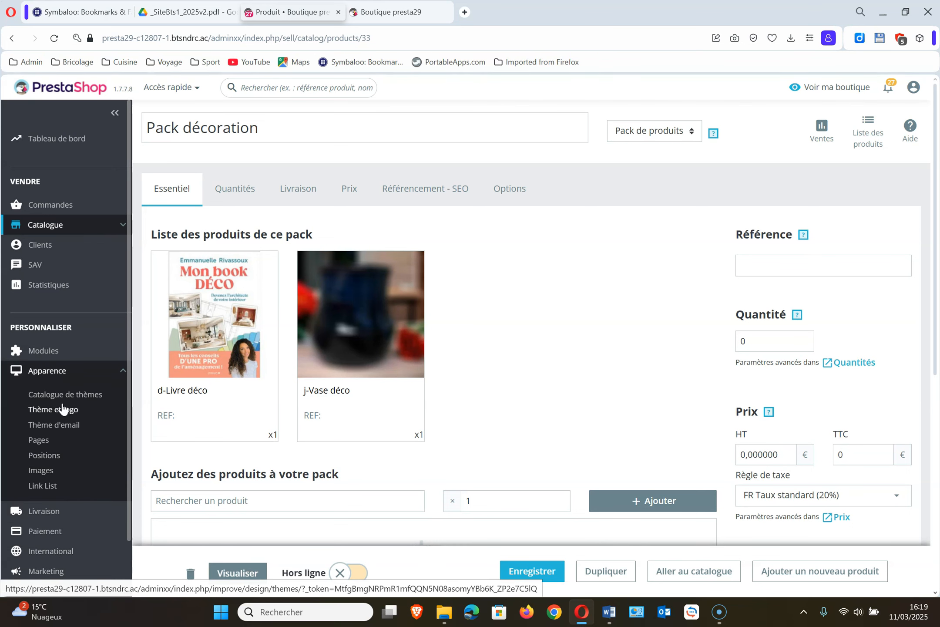
left_click(62, 411)
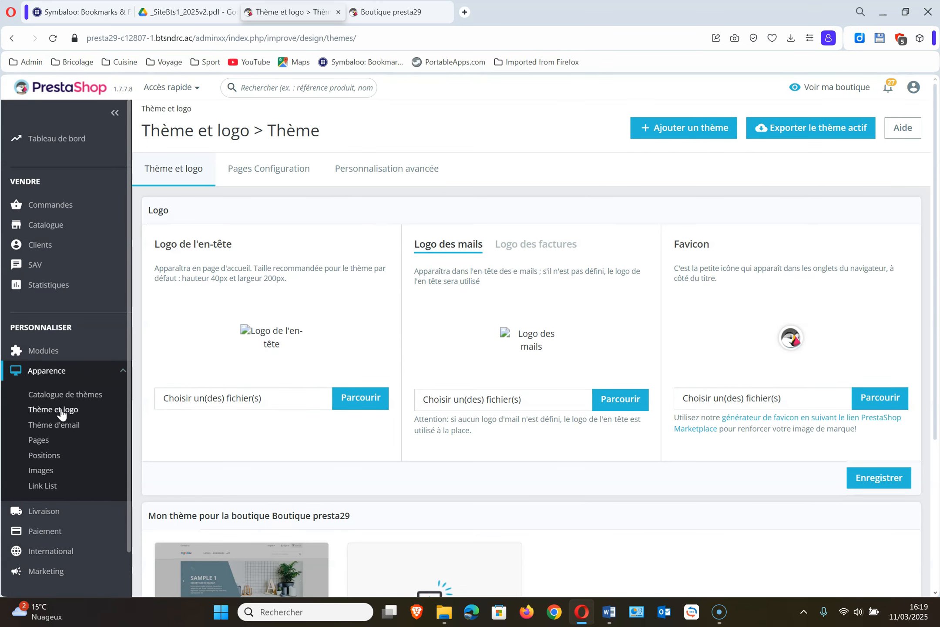
left_click(260, 168)
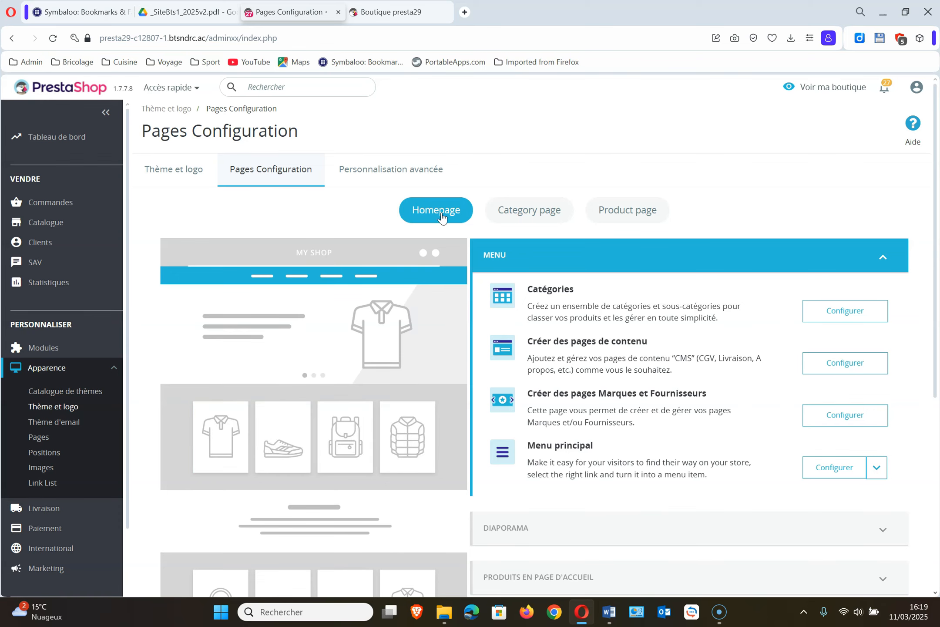
Examine the storefront homepage's Produits populaires block and return to the Pages Configuration page
left_click(406, 17)
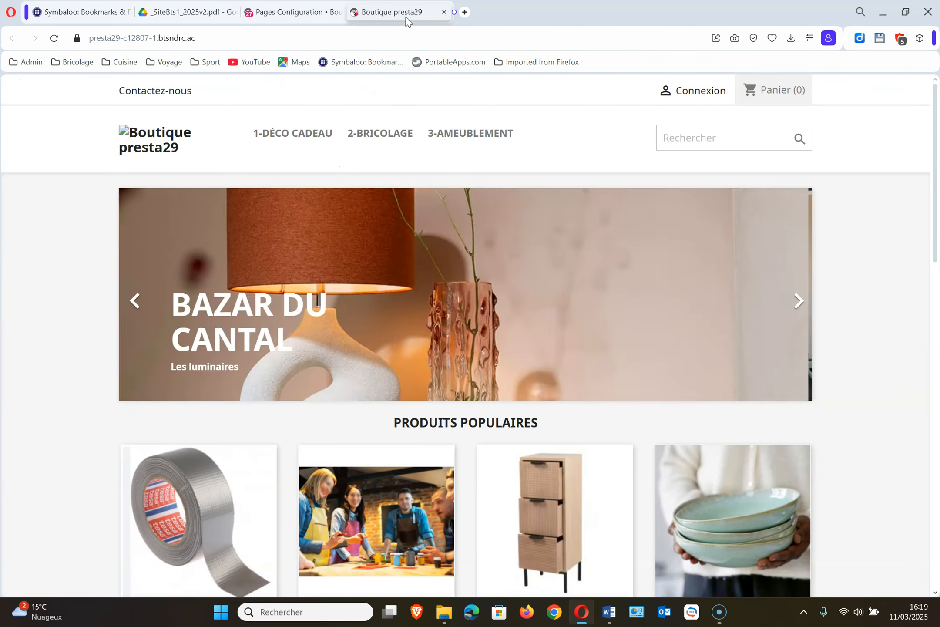
scroll(398, 382, "down", 5)
scroll(401, 382, "up", 5)
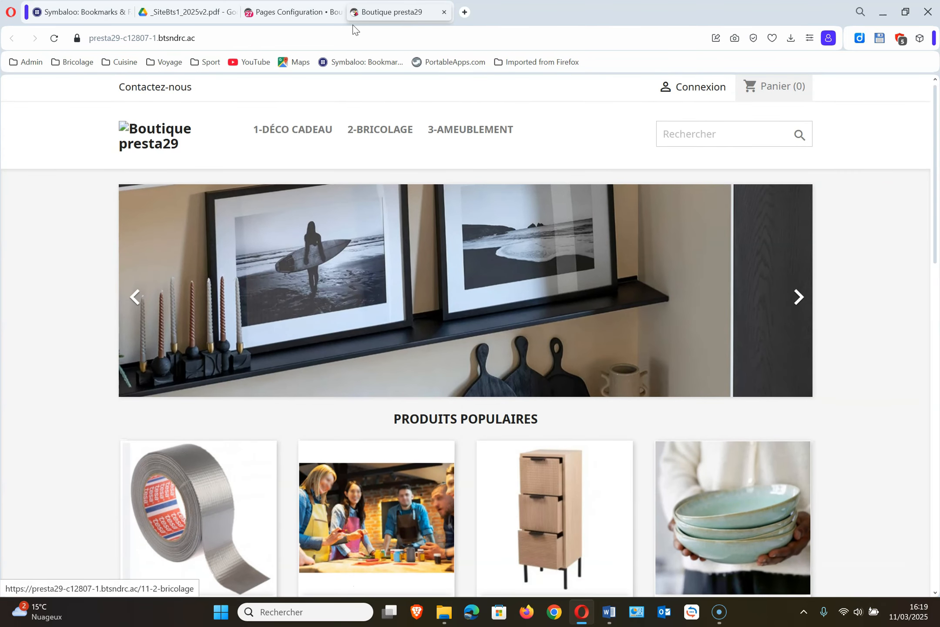
left_click(300, 15)
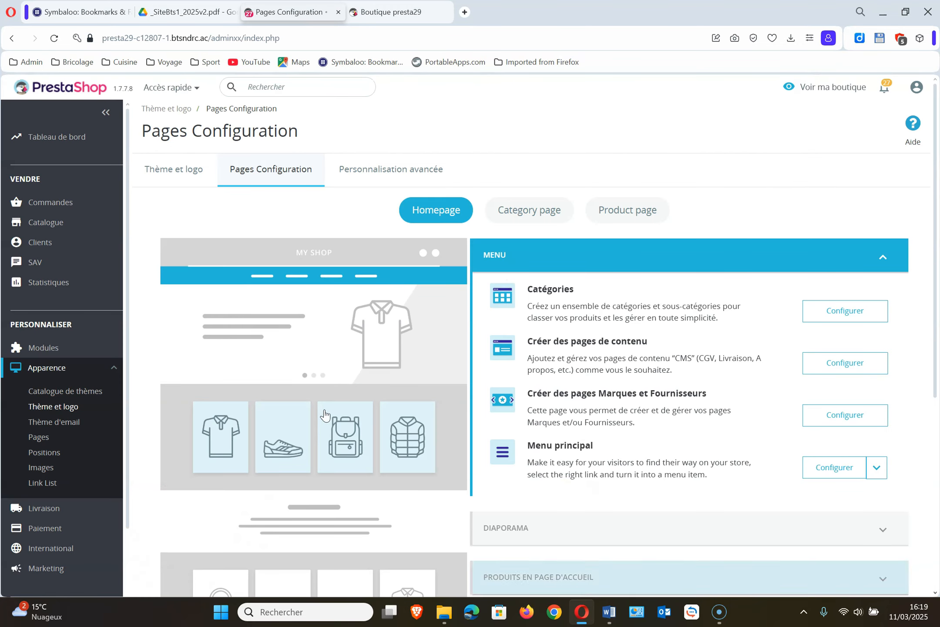
Configure the Produits phares module to display 3 products on the homepage and save the settings
scroll(321, 447, "down", 5)
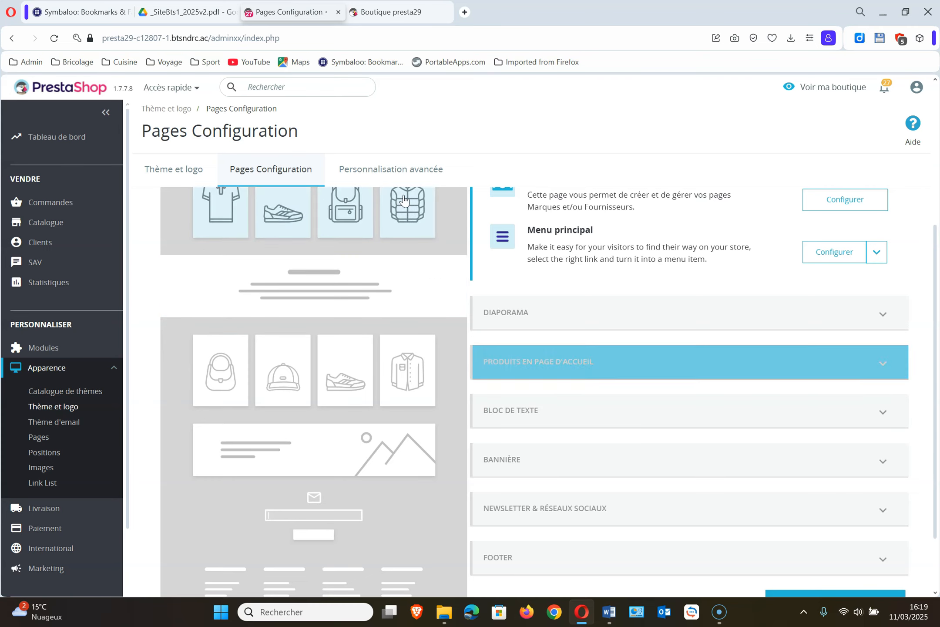
left_click(534, 367)
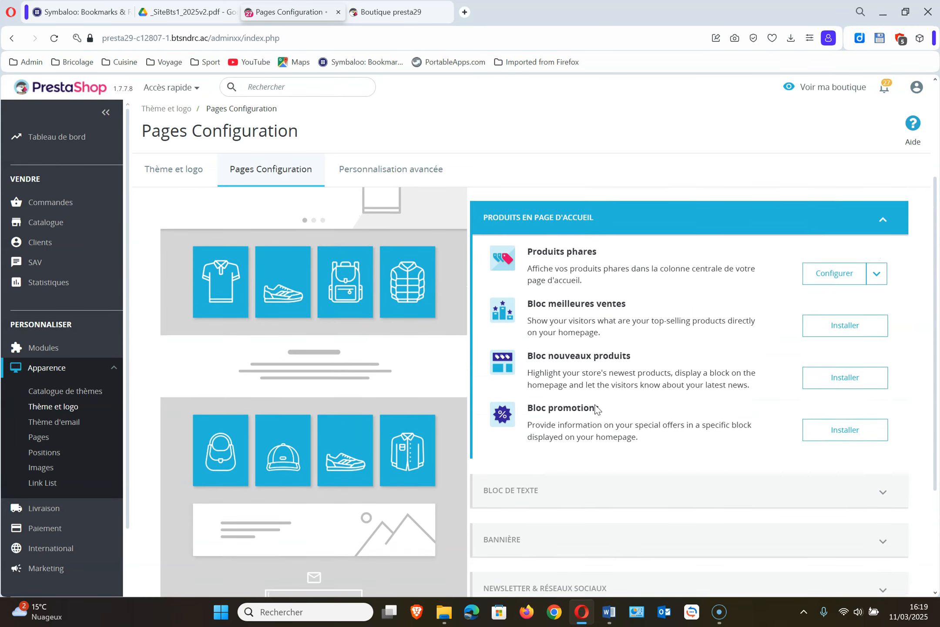
left_click(822, 299)
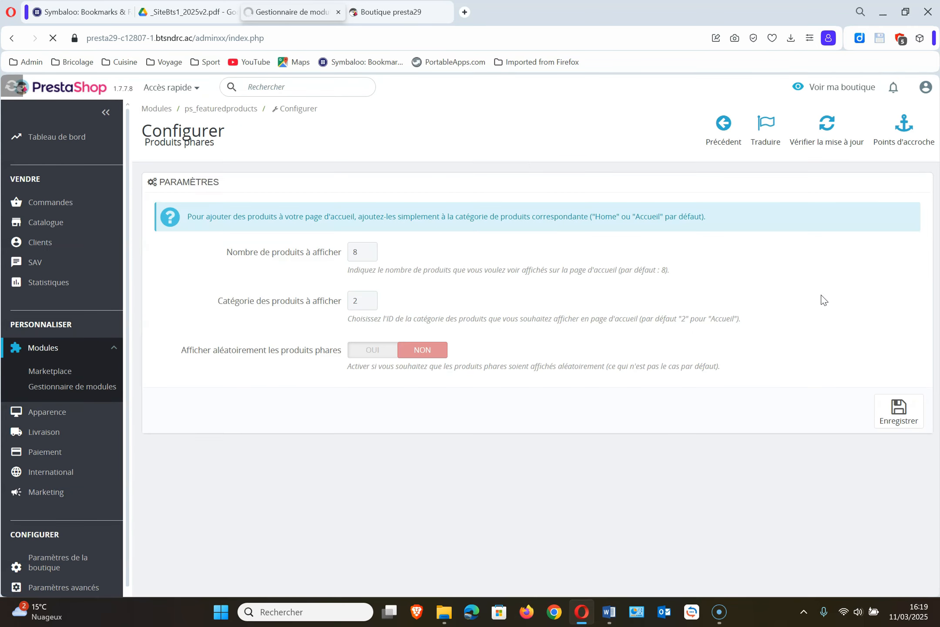
left_click(367, 253)
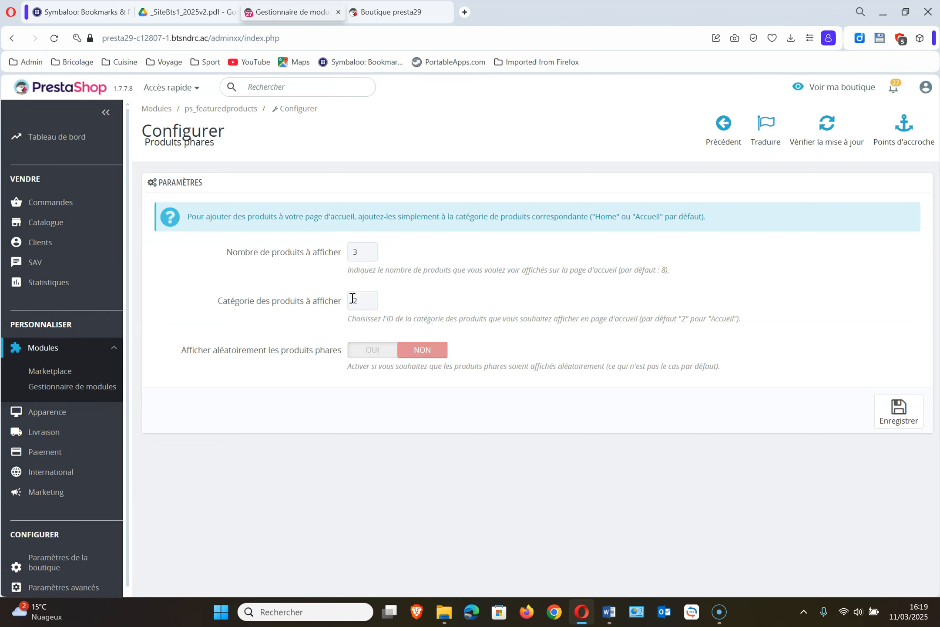
left_click(912, 413)
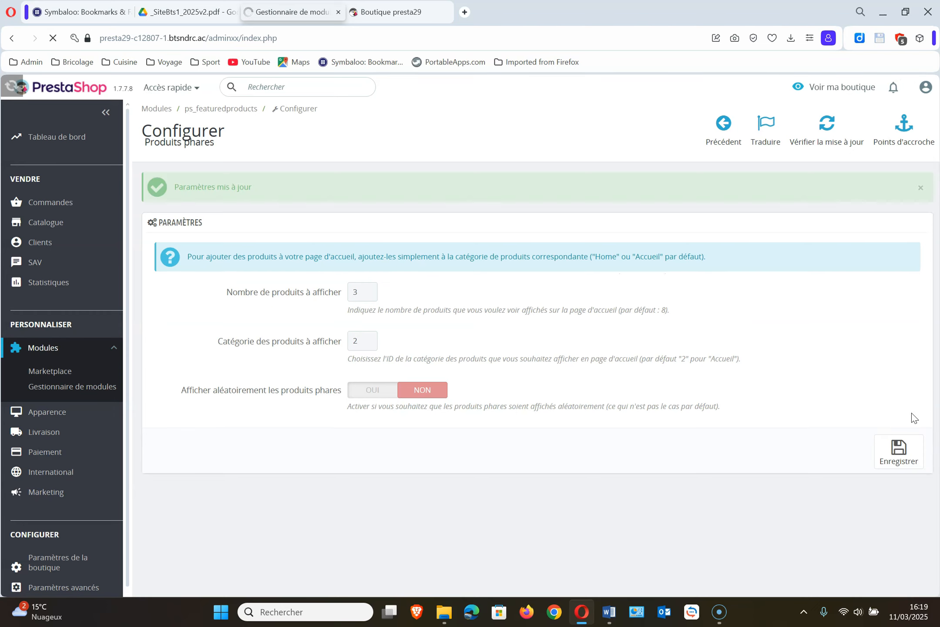
Reload the storefront homepage and check how many products the Produits populaires block displays
left_click(396, 16)
left_click(56, 40)
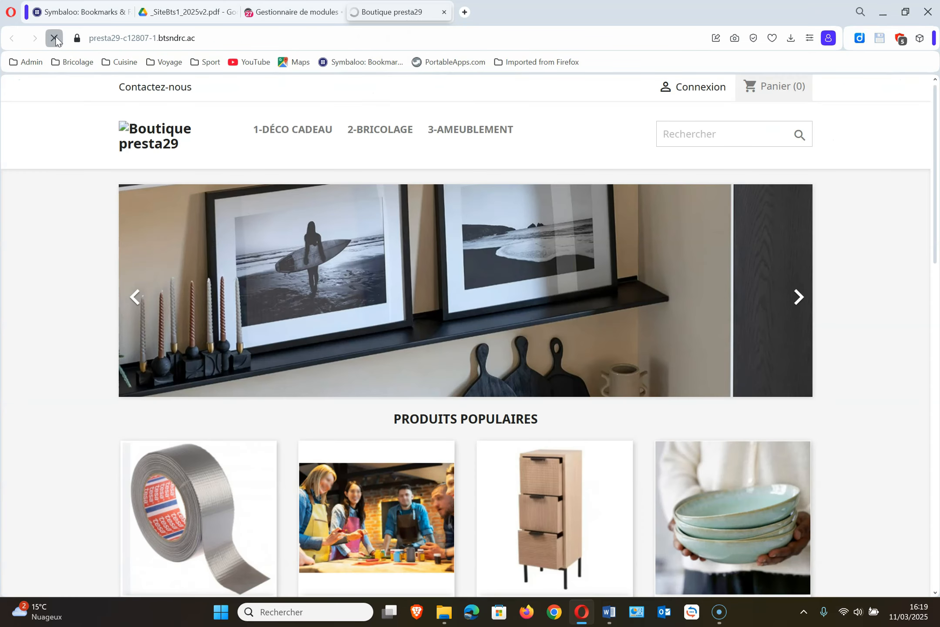
scroll(405, 362, "down", 4)
mouse_move(405, 361)
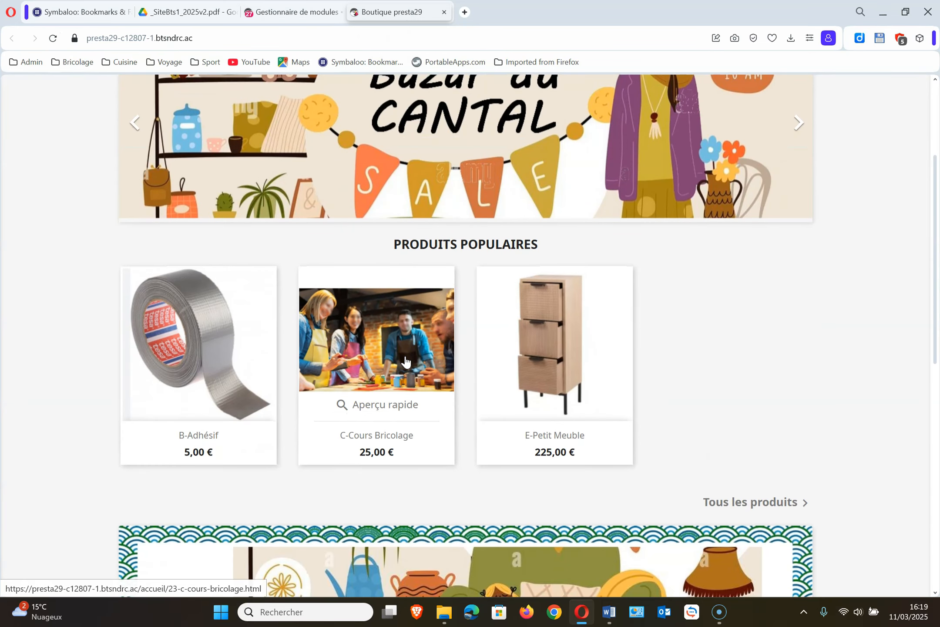
Open the catalogue in a separate browser tab and look up the ID of the 4-Luminaires category
left_click(299, 14)
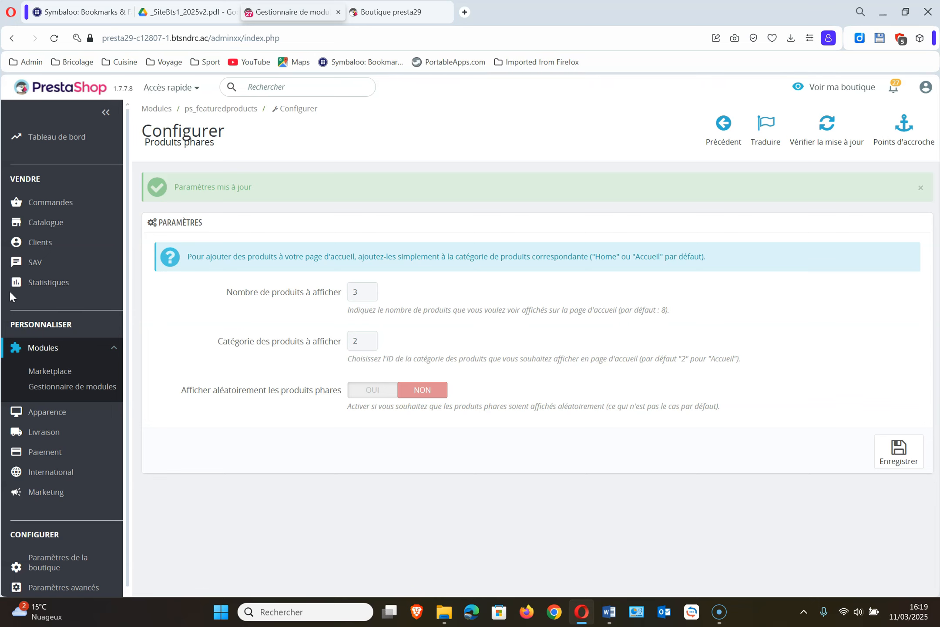
right_click(53, 230)
left_click(85, 245)
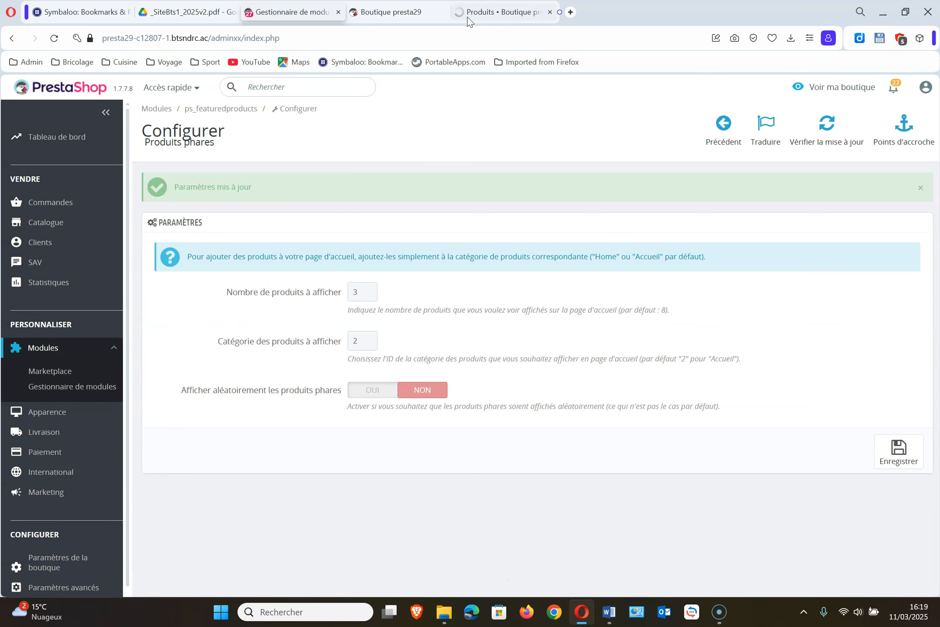
left_click(490, 15)
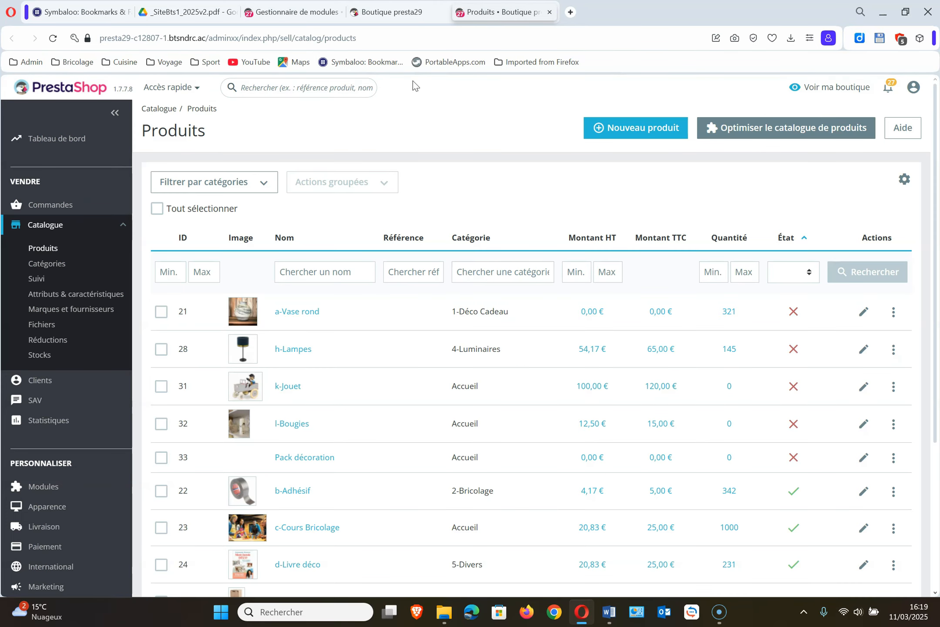
left_click(47, 264)
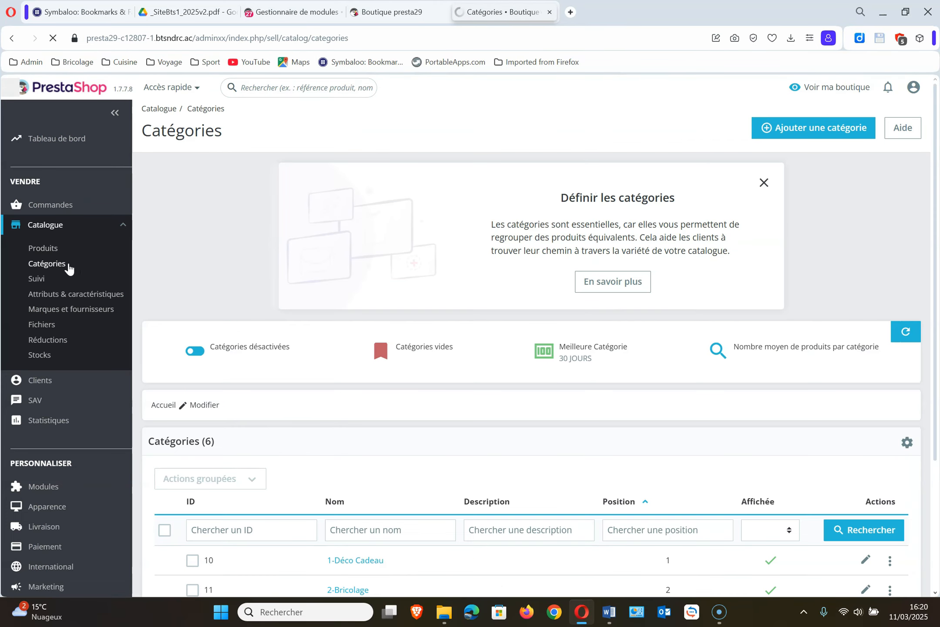
scroll(316, 407, "down", 4)
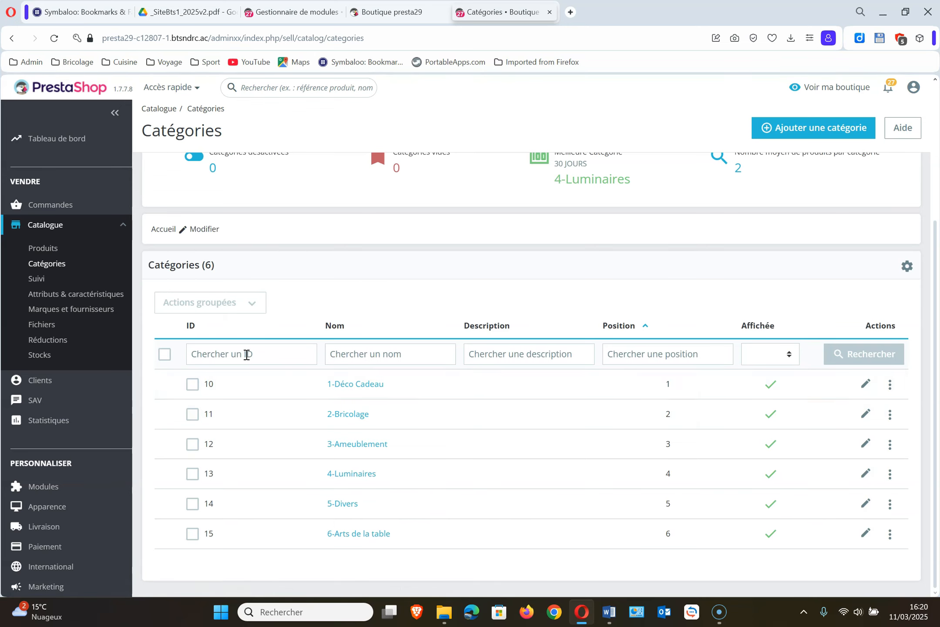
left_click(245, 352)
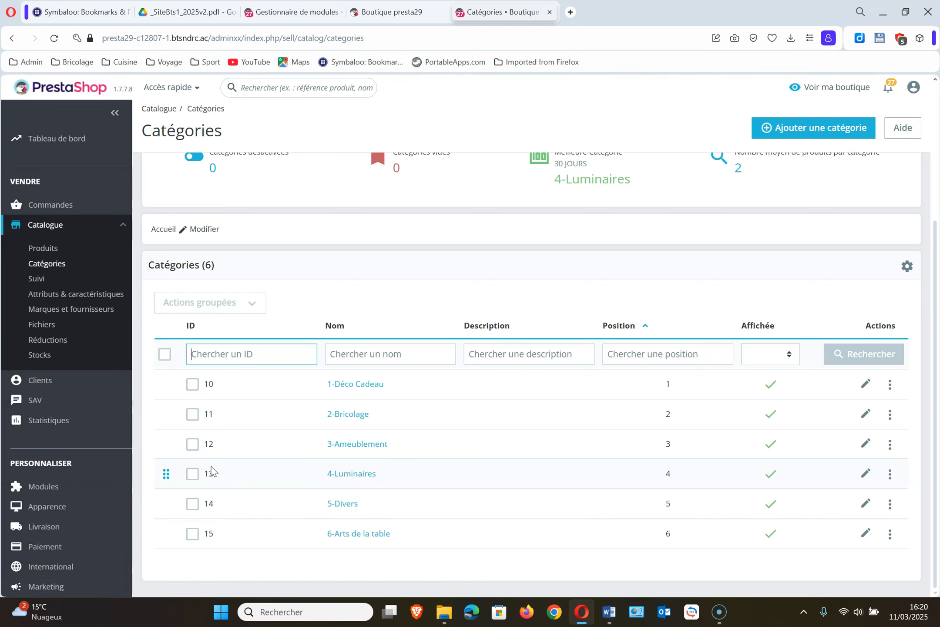
Set the Produits phares module's category to 13, save it, and reload the storefront homepage
left_click(388, 13)
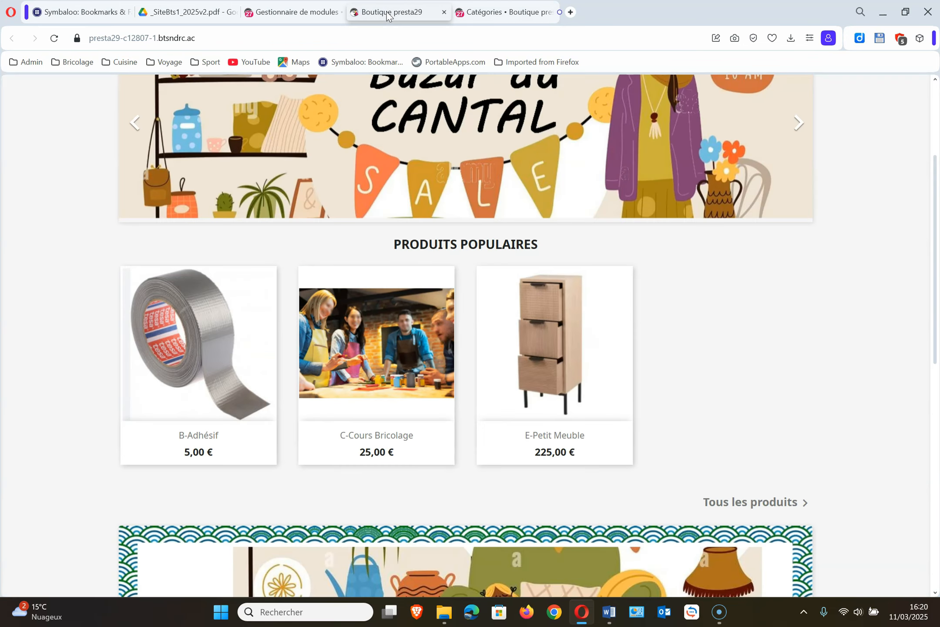
left_click(293, 14)
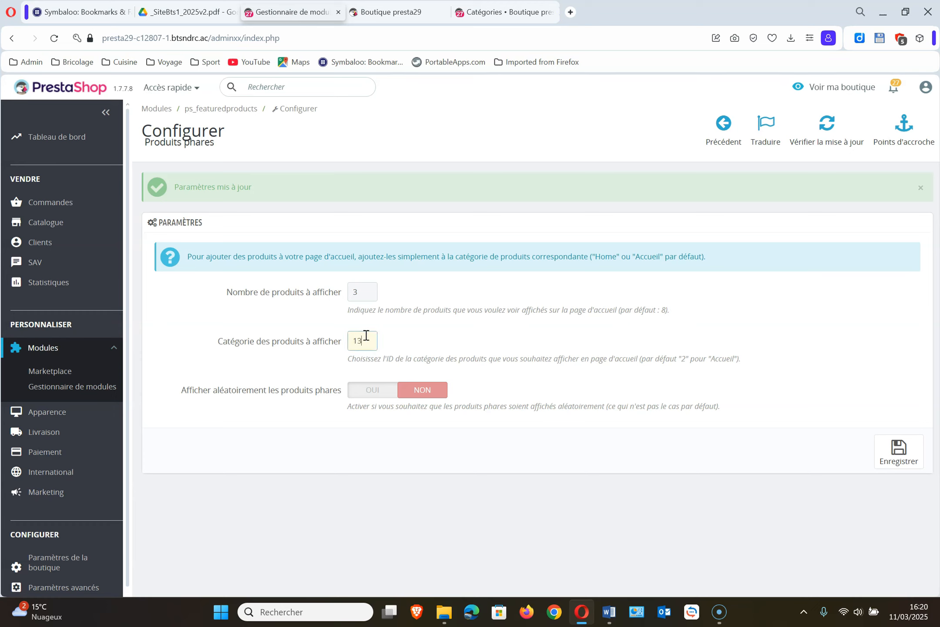
left_click(906, 451)
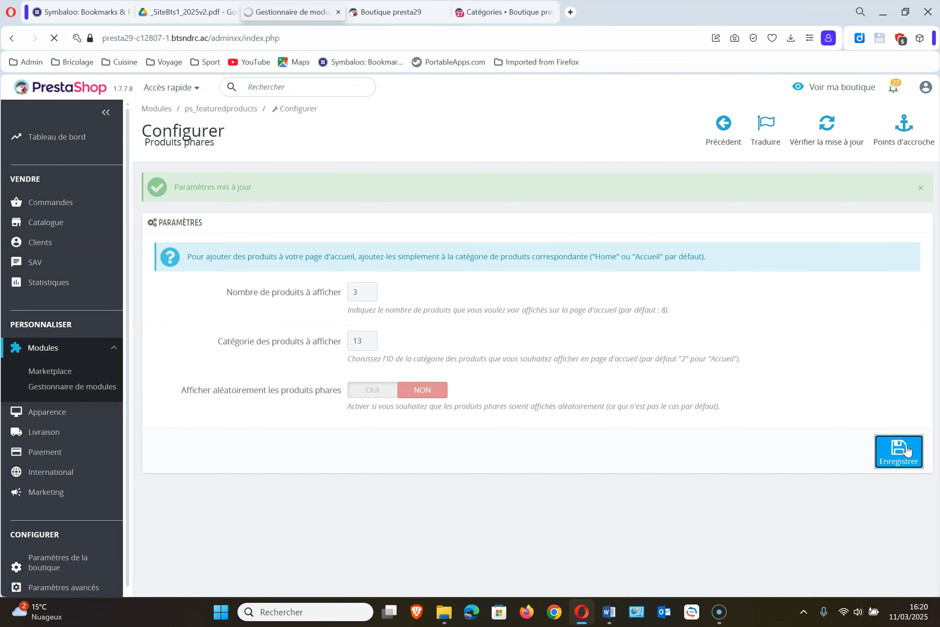
left_click(401, 13)
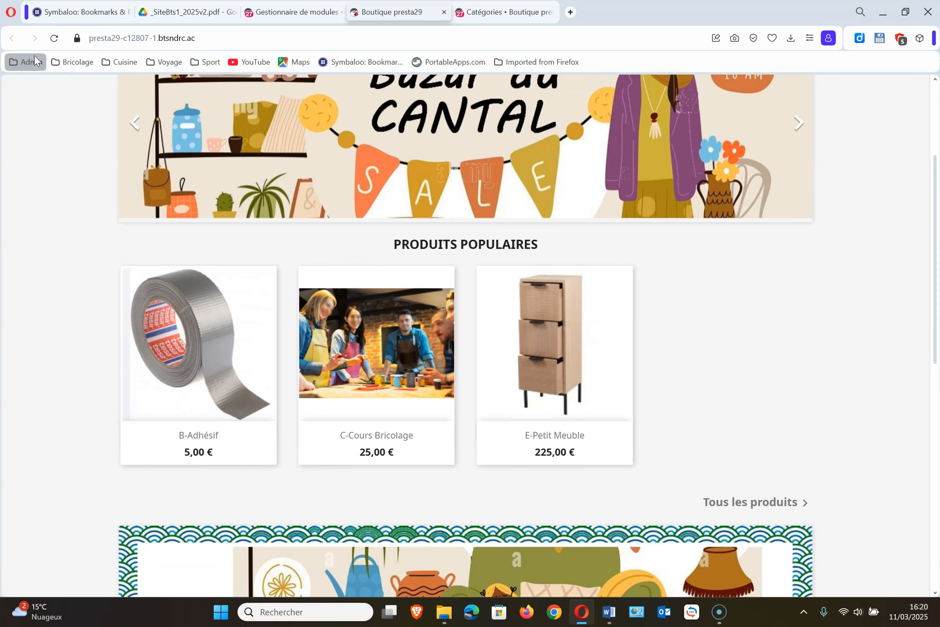
left_click(53, 38)
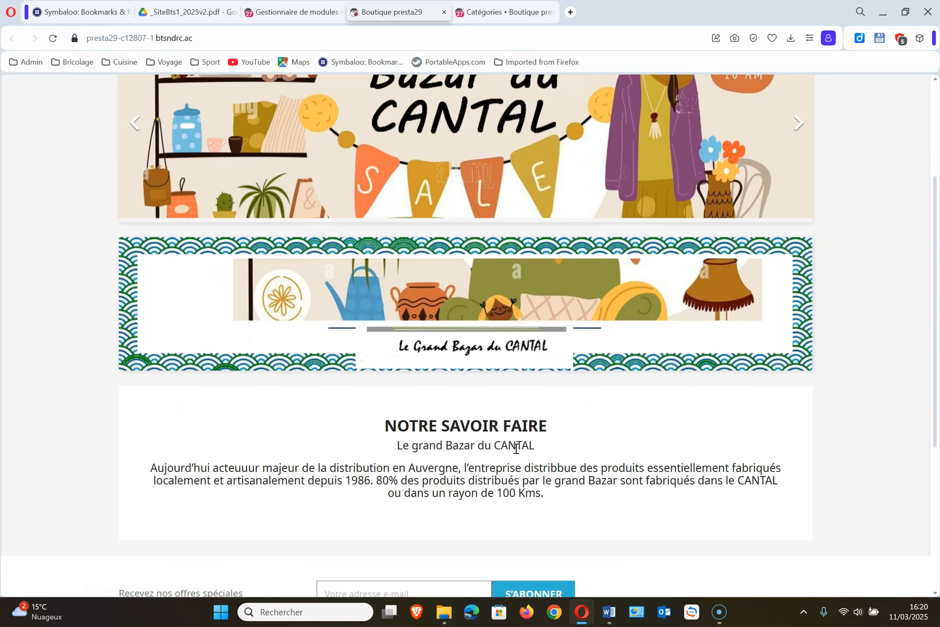
Compare the storefront homepage with the Produits phares module settings and the category IDs in the catalogue
scroll(515, 449, "up", 2)
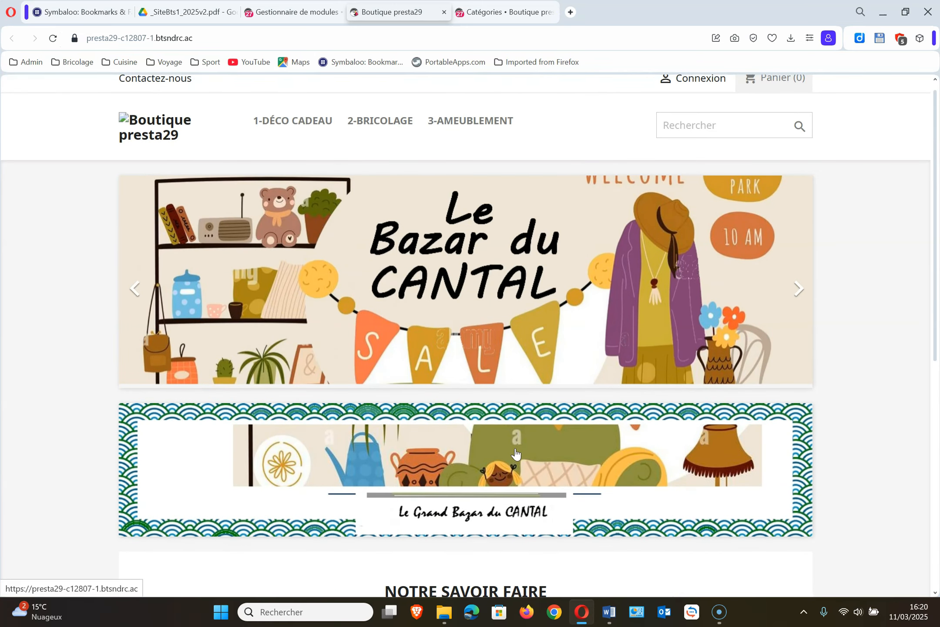
left_click(304, 15)
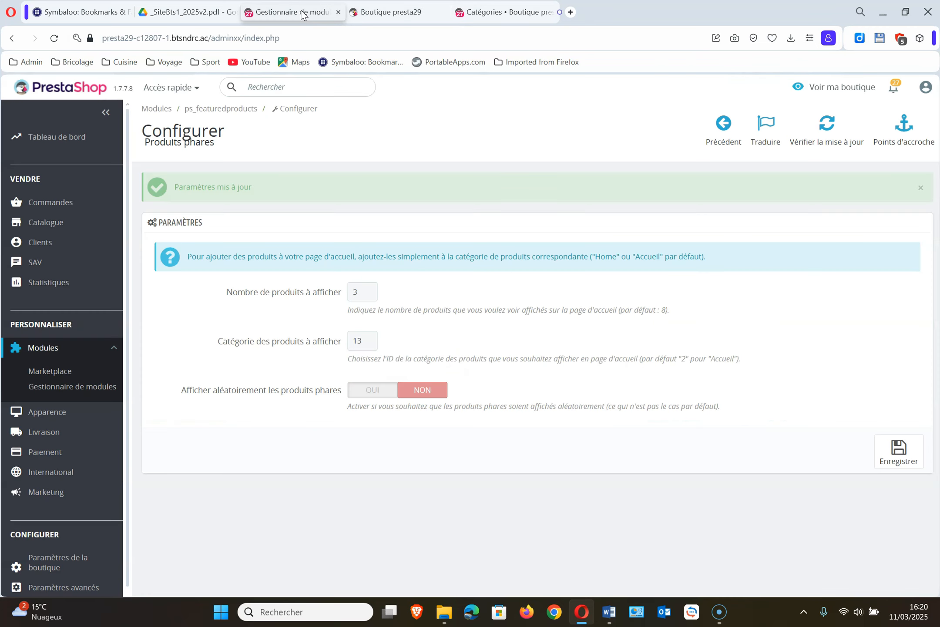
left_click(501, 12)
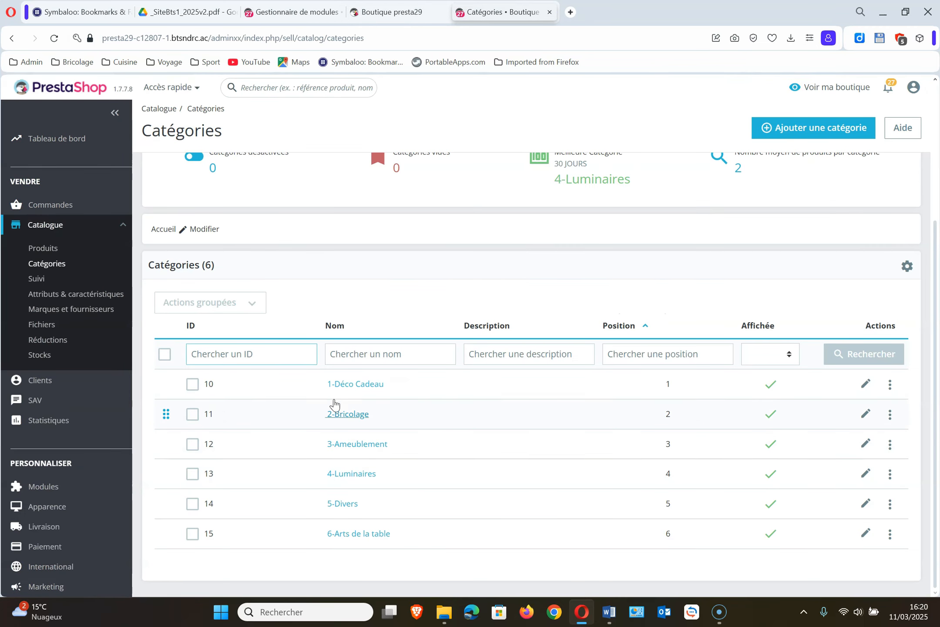
left_click(394, 15)
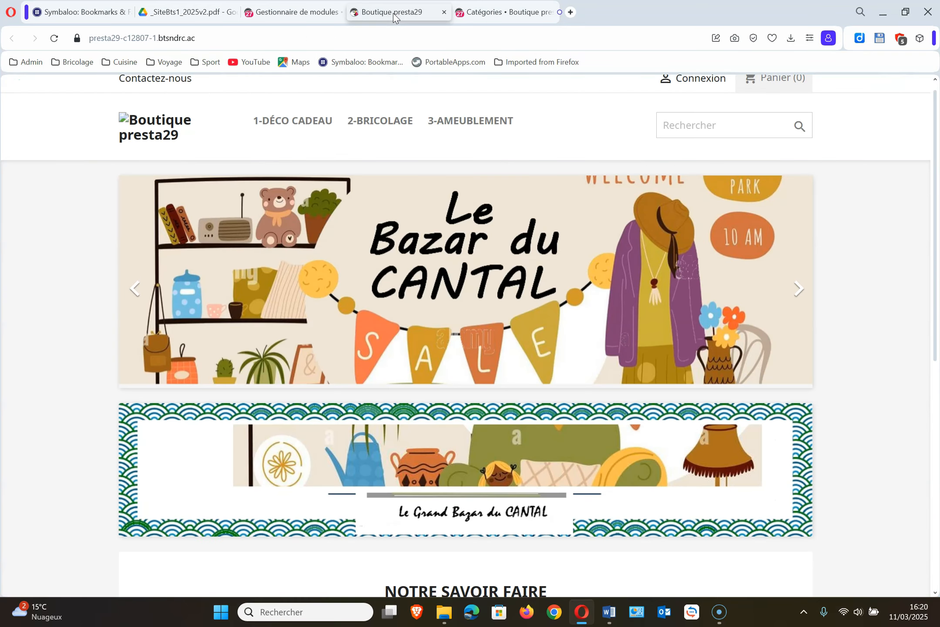
Set the Produits phares module's category to 11, save it, and check the popular products on the reloaded storefront homepage
left_click(282, 13)
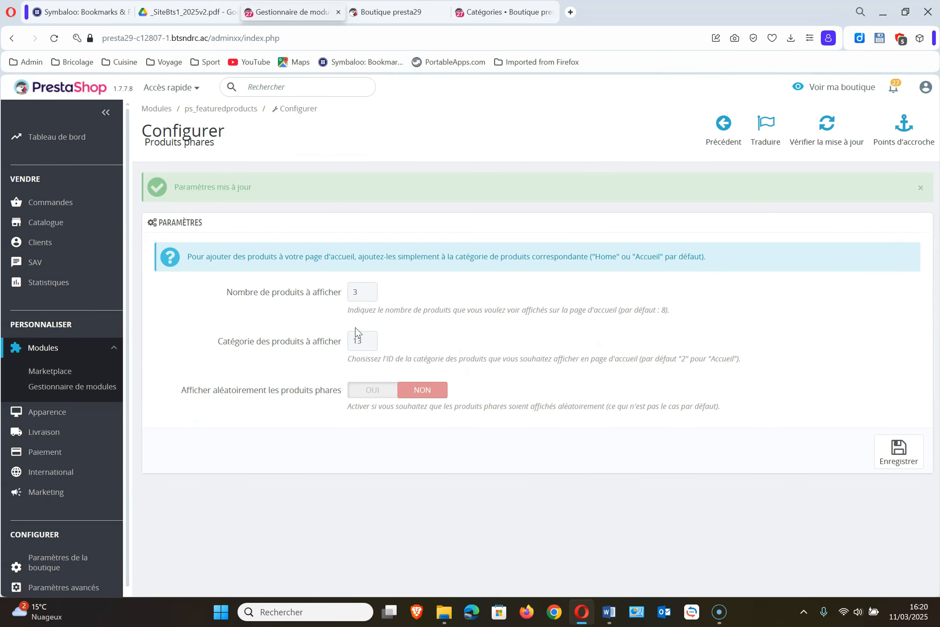
key("BackSpace")
type("1")
left_click(900, 457)
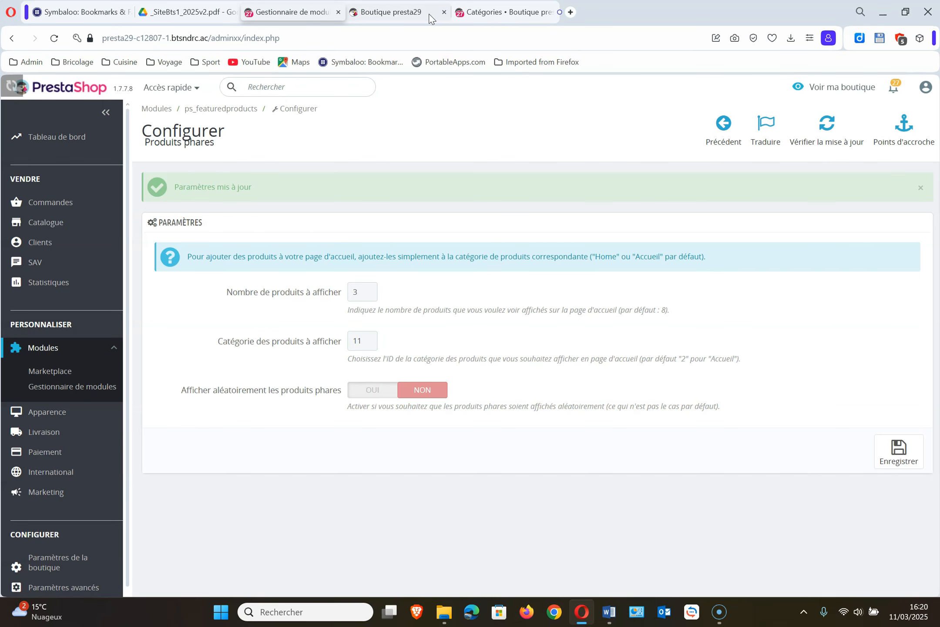
left_click(415, 16)
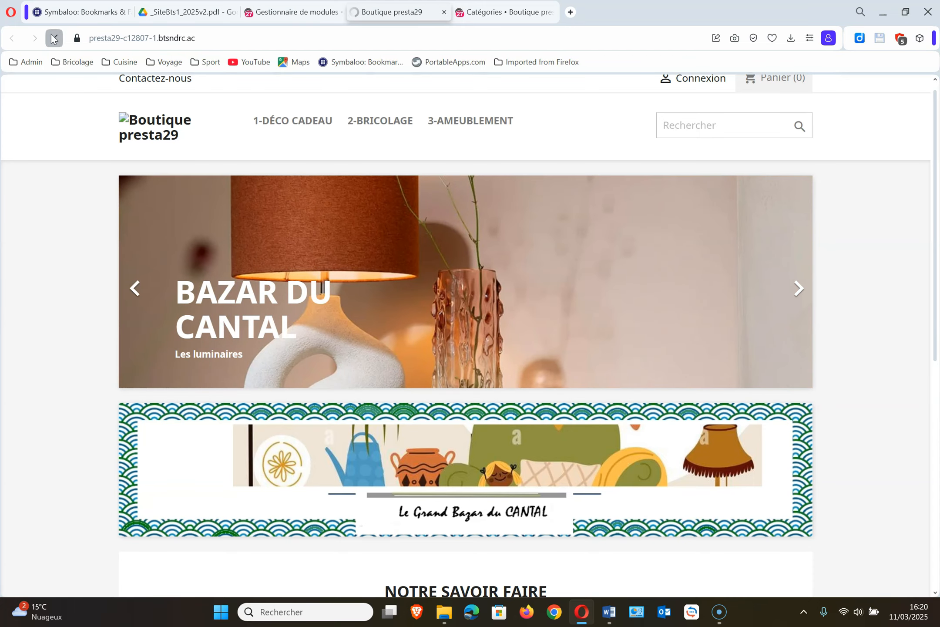
left_click(52, 38)
scroll(683, 462, "down", 1)
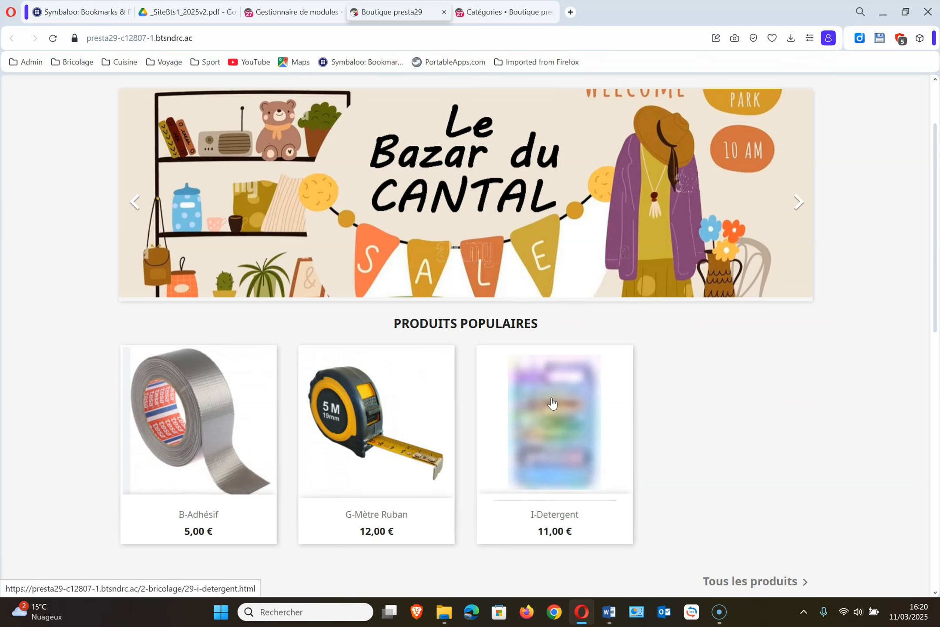
Set the Produits phares module's category to the default 2 for Accueil, save it, and reload the storefront homepage
left_click(295, 6)
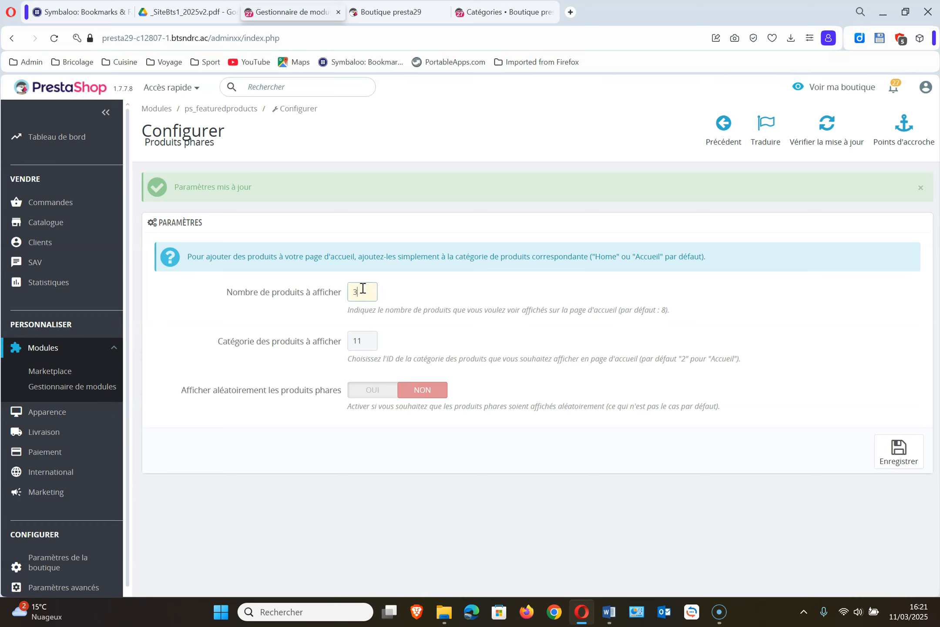
left_click(367, 340)
key("BackSpace")
key("BackSpace")
left_click_drag(679, 361, 742, 359)
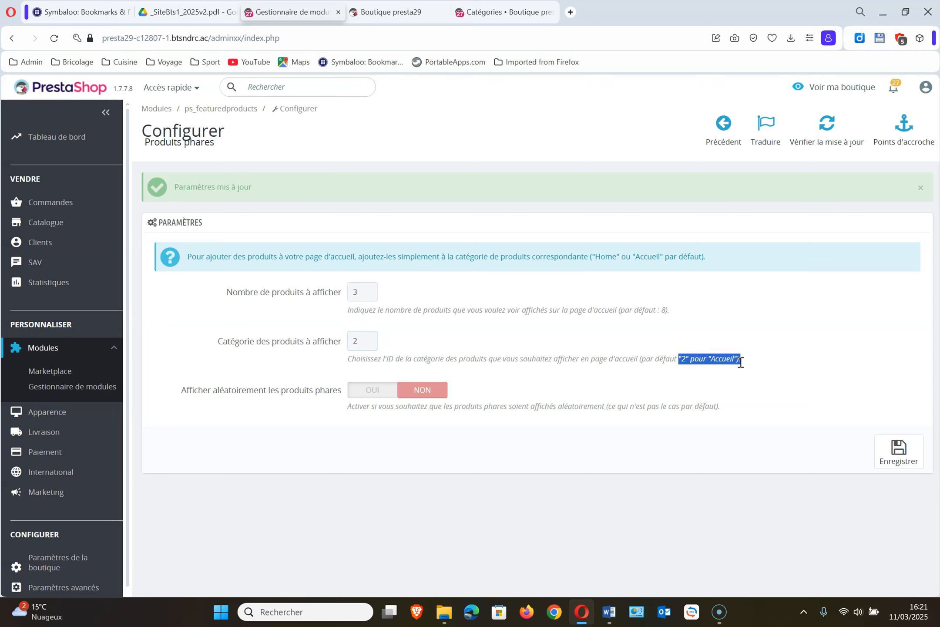
left_click(888, 451)
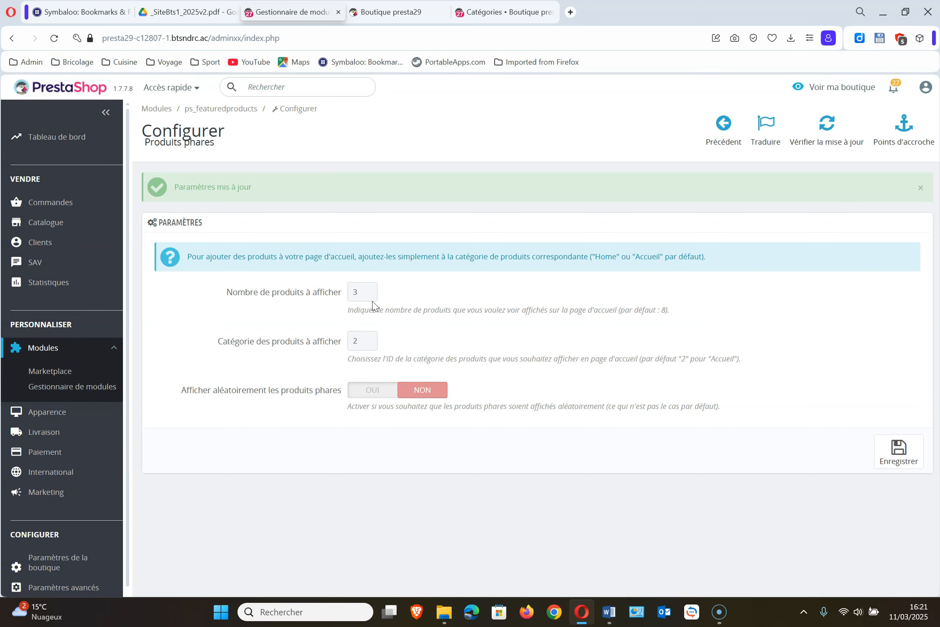
left_click(415, 16)
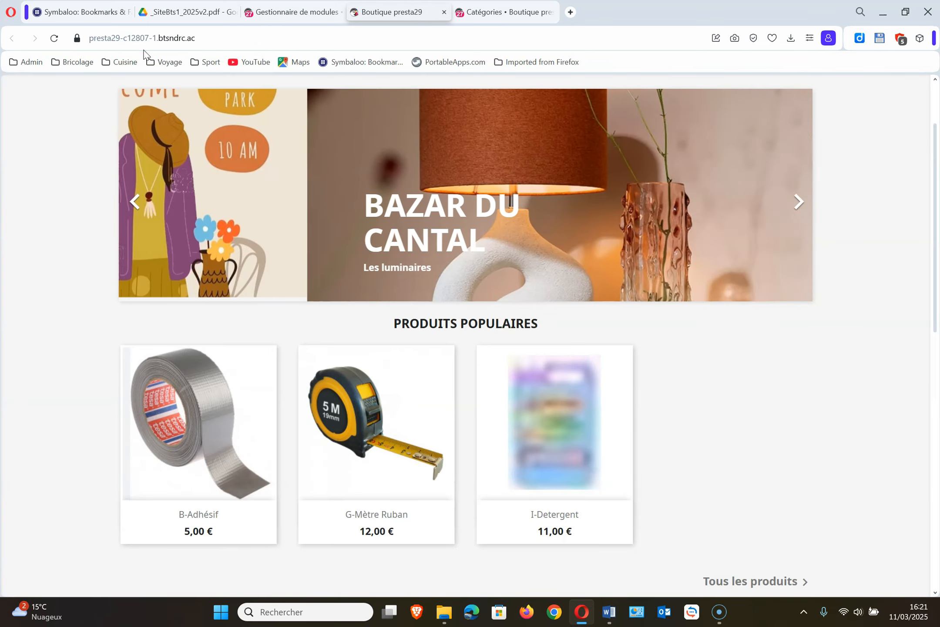
left_click(54, 39)
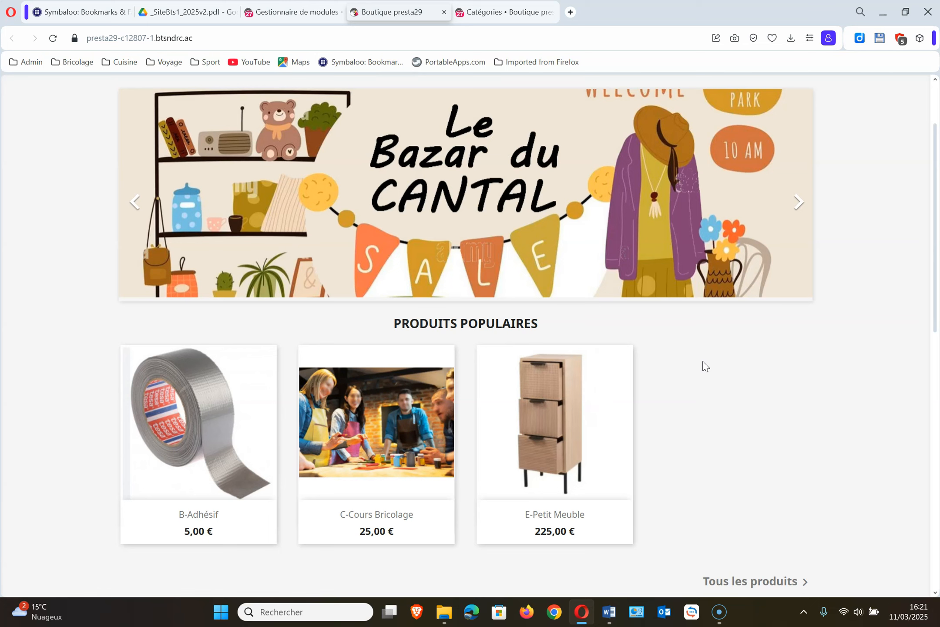
Consult the exam document in Word, return to the Opera browser, and open the customer service predefined messages in the PrestaShop back office
key("alt+Tab")
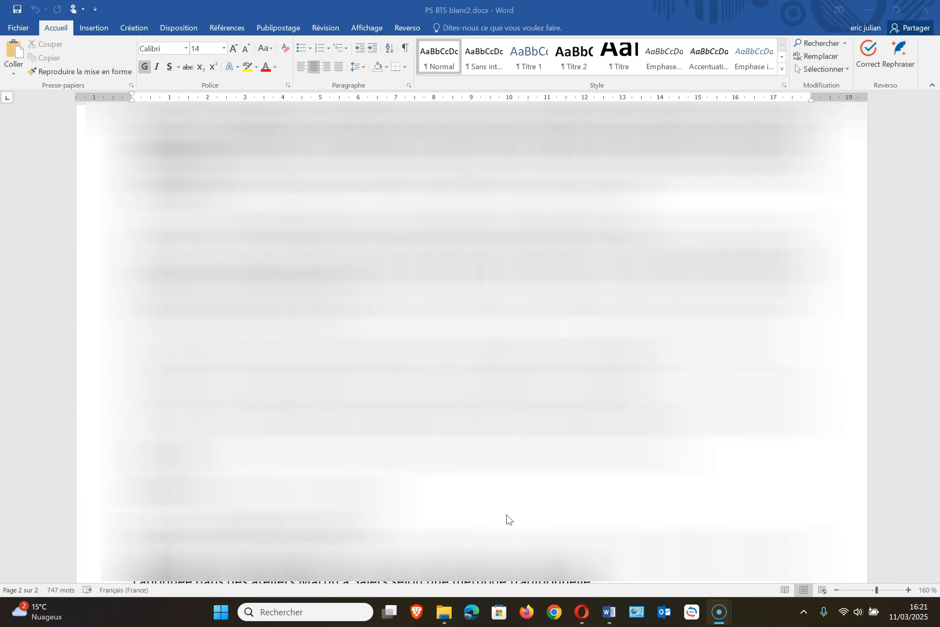
left_click(581, 620)
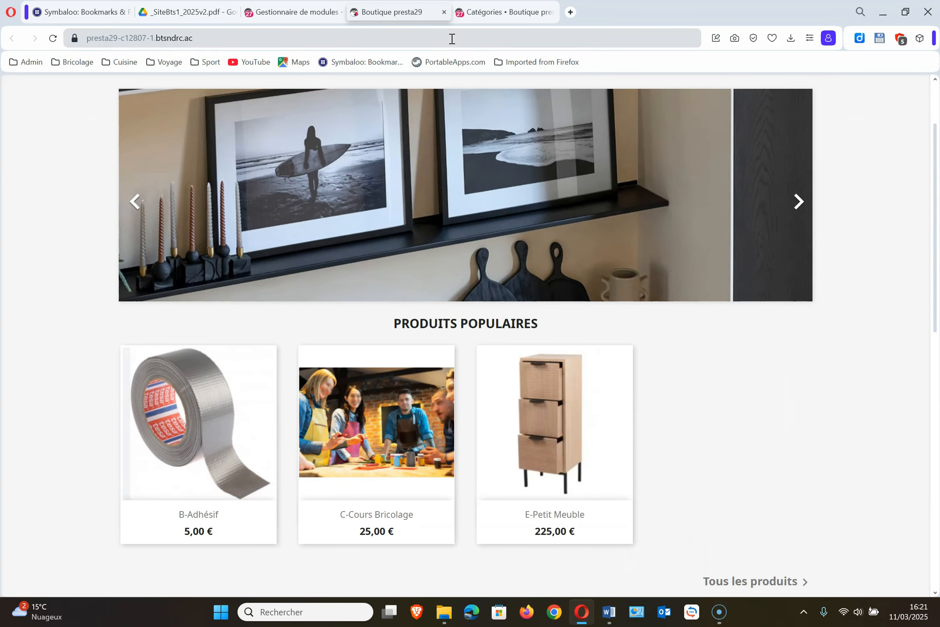
left_click(483, 12)
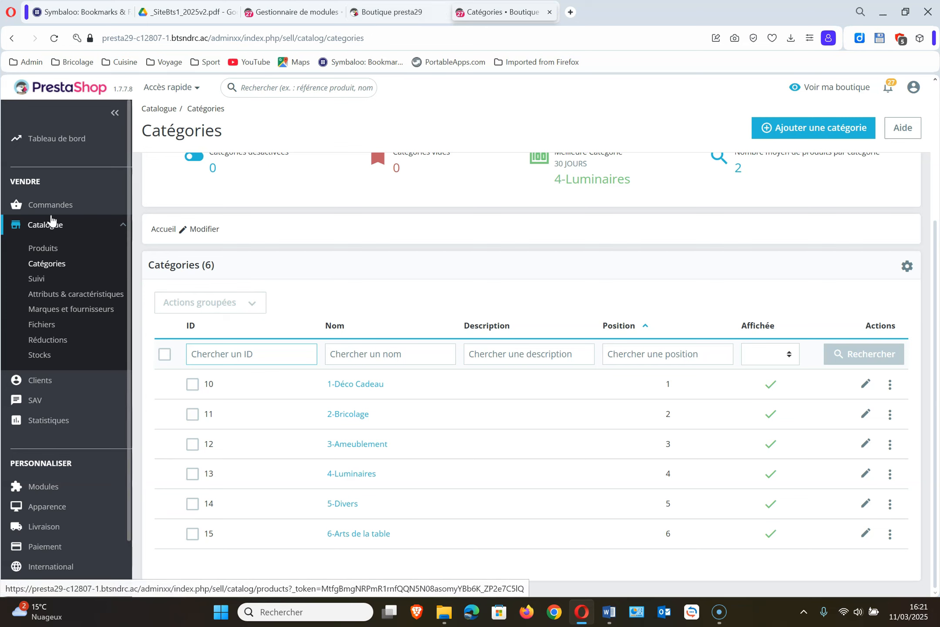
left_click(61, 228)
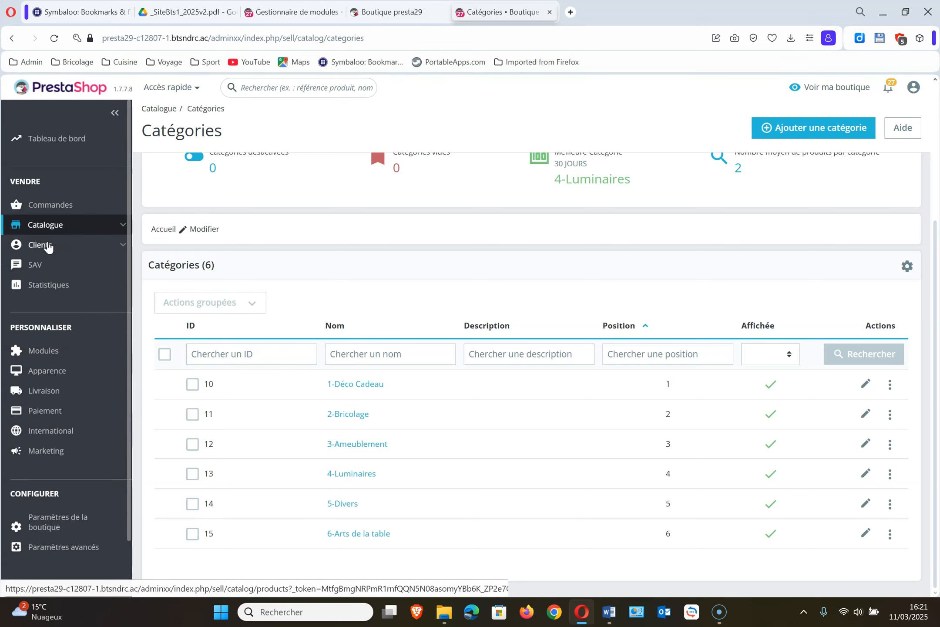
mouse_move(42, 268)
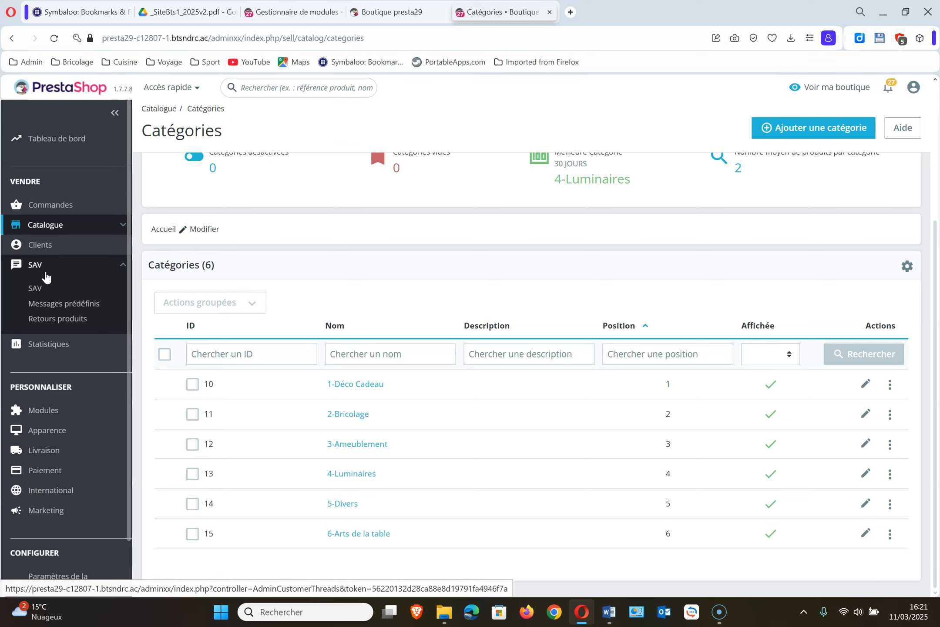
left_click(52, 304)
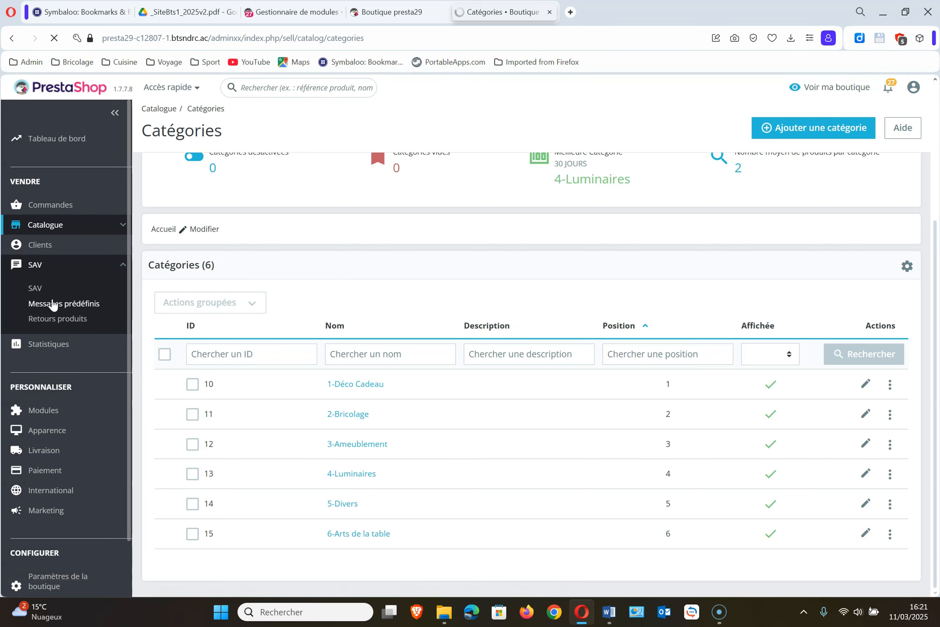
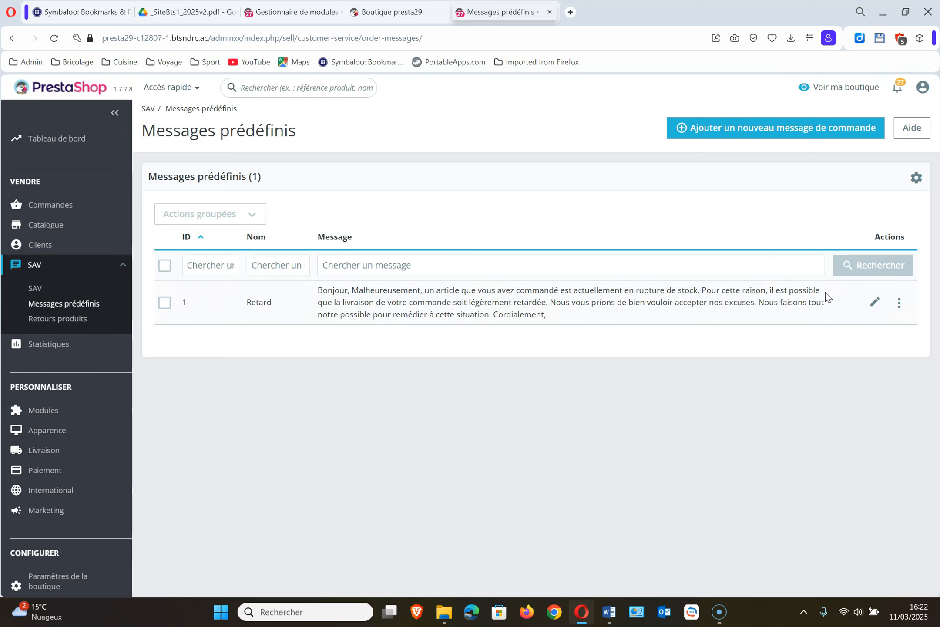
Add a predefined message named Rupture starting "Bonjour, nous avons bien pris connaissance de votre souhait concernant Bazar du cantal, malheureusement le produit est en rupture"
left_click(763, 133)
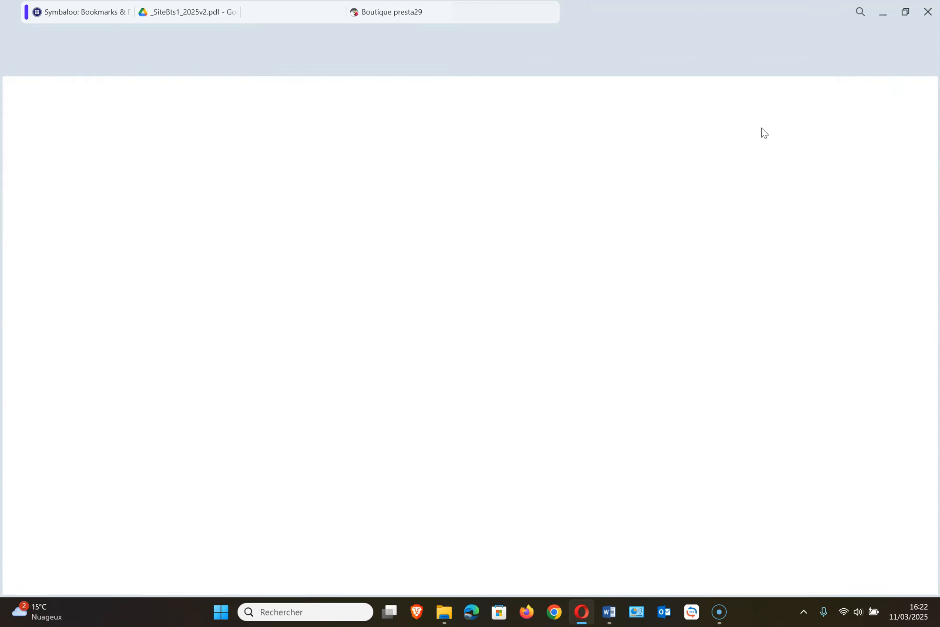
left_click(454, 223)
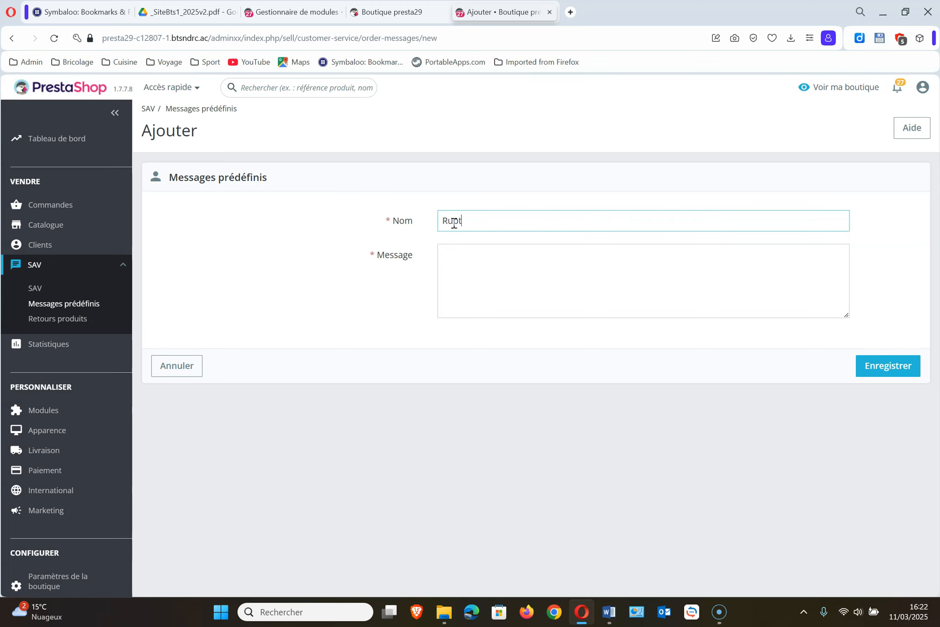
left_click(470, 259)
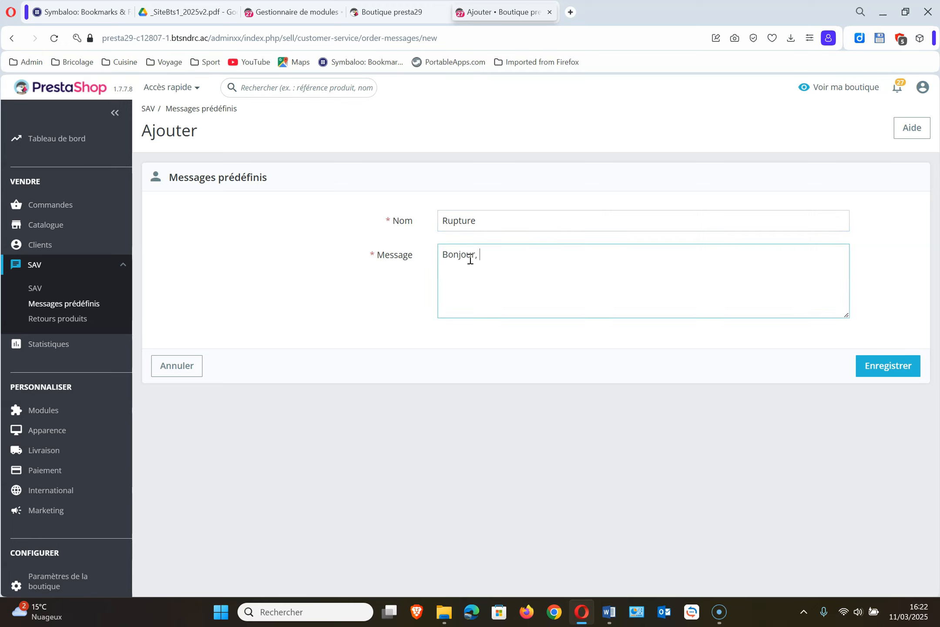
type("Bonjour, nous avons bien pris connaissance de votre souhait concernan")
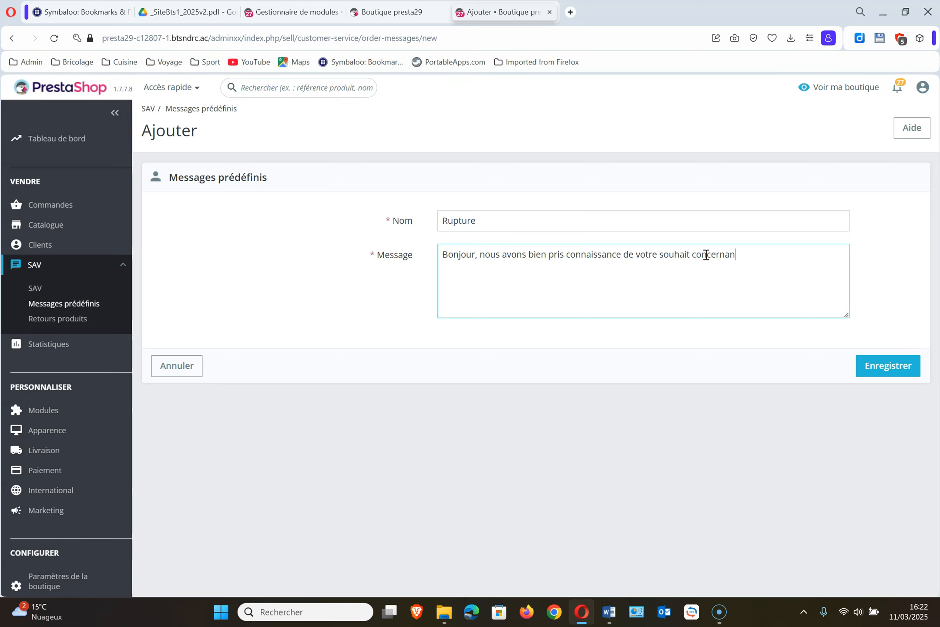
type("t Bazar du cantal, malheureusement le produit est en ruptu")
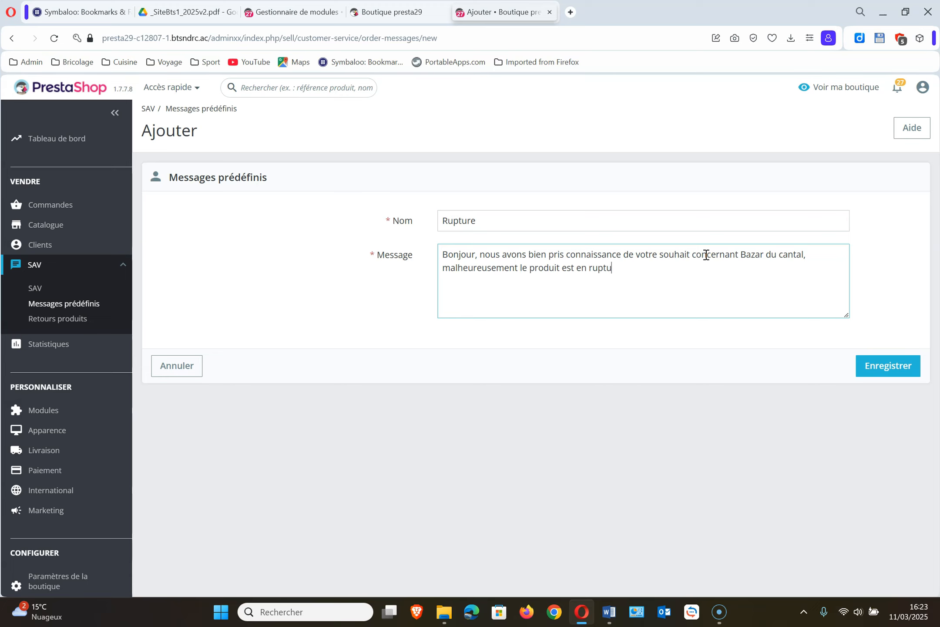
Complete the message with "de stock. Nous reviendrons vers vous dés le réapprovisionnement." and a closing line "Cordialement", and save it
type("re de stock. Nous reviendrons vers vous dés le réapprovisionnement.")
key("Return")
type("Cordialment")
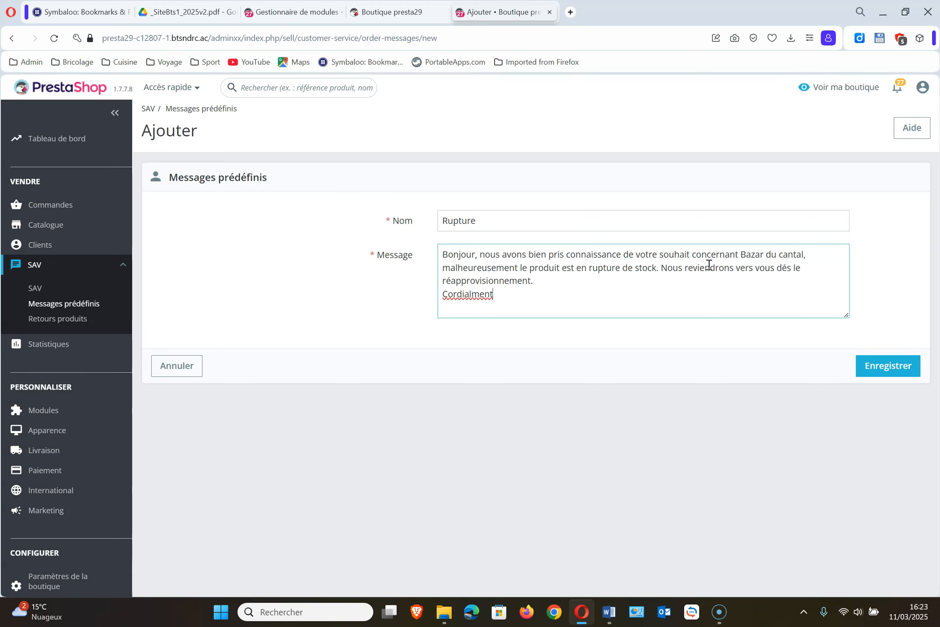
right_click(478, 294)
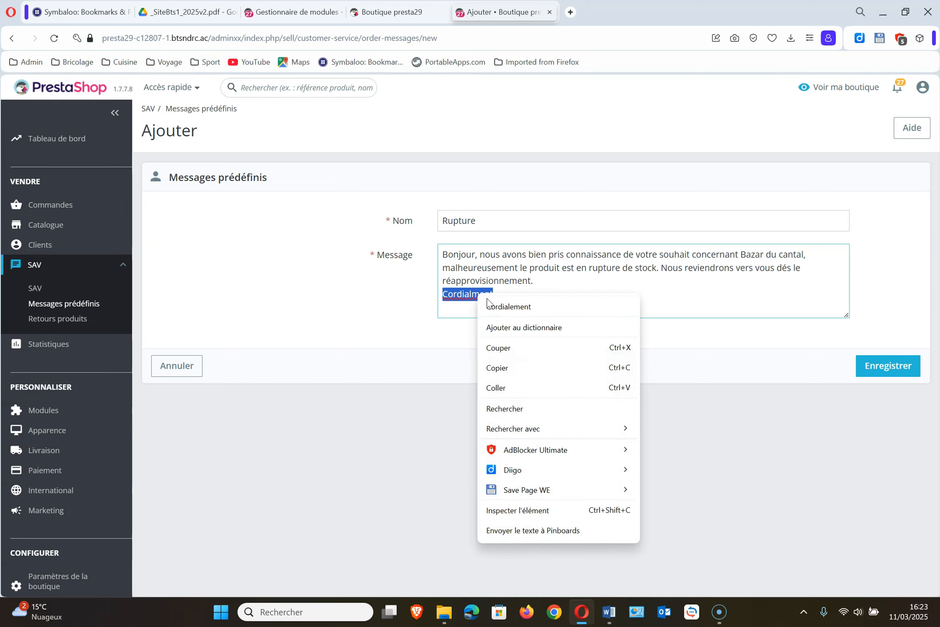
left_click(491, 306)
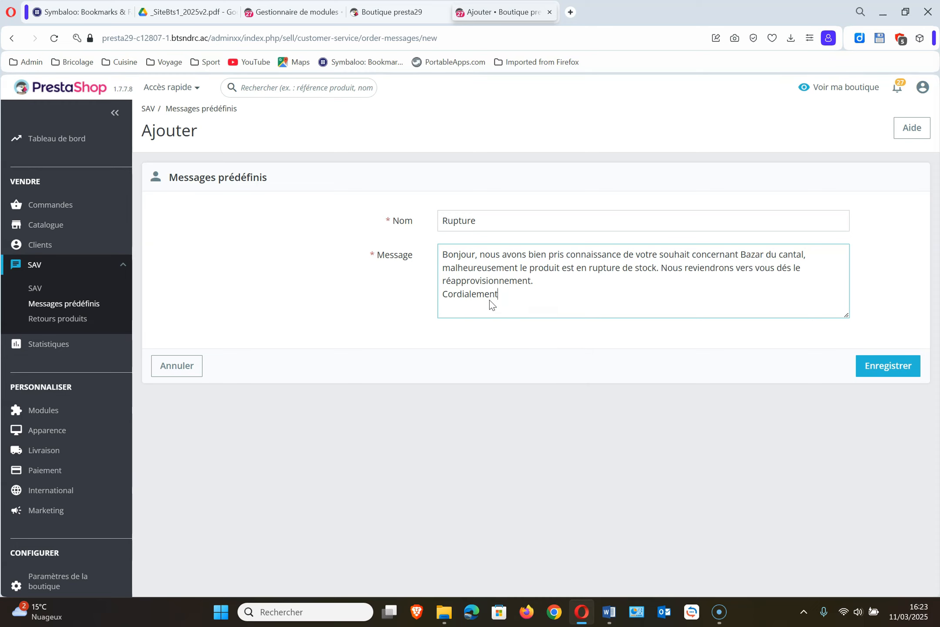
left_click(916, 376)
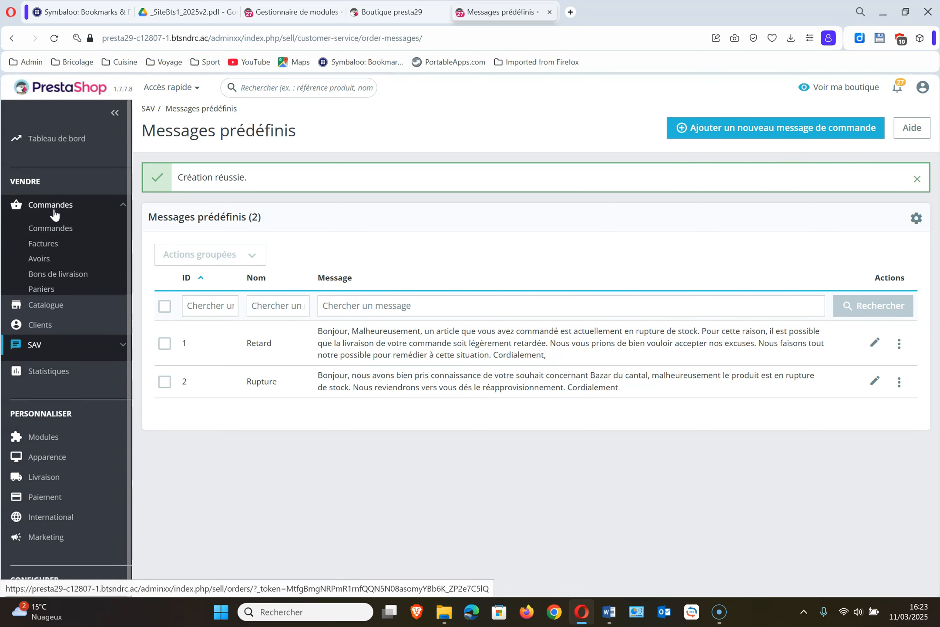
Open the most recent order, load the Rupture predefined message into its message form, and switch to the exam document in Word
left_click(54, 230)
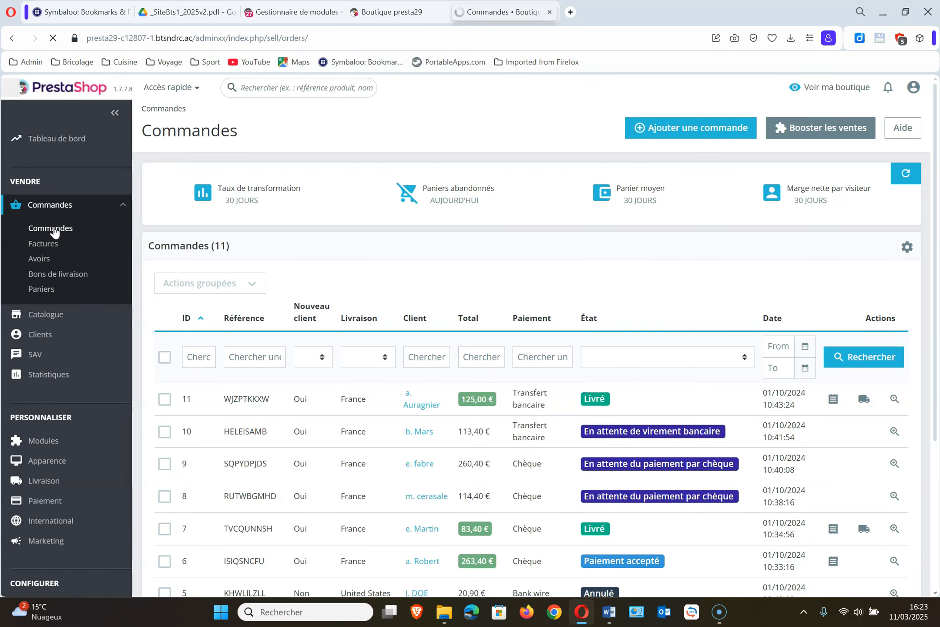
left_click(265, 406)
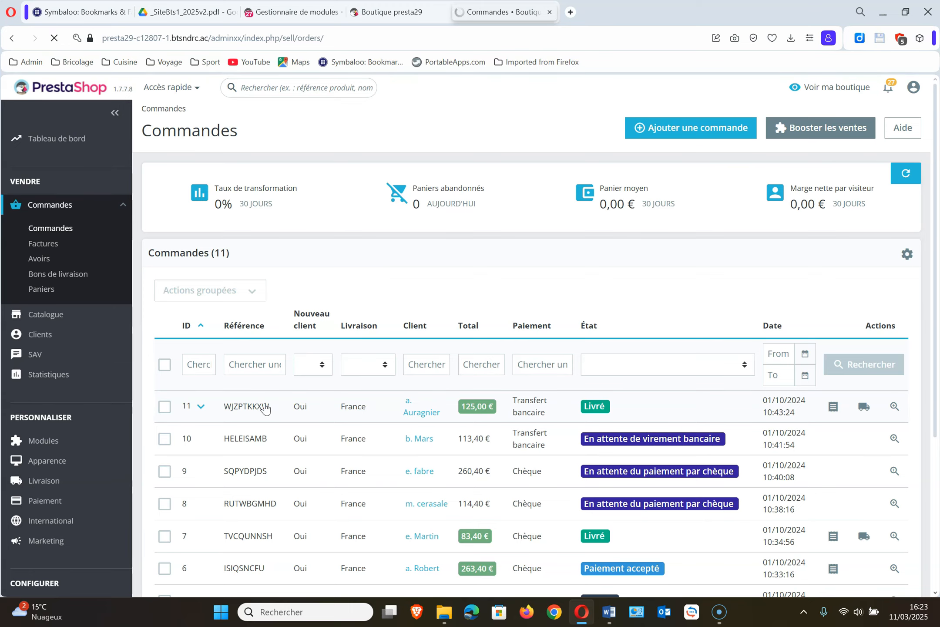
scroll(230, 479, "down", 6)
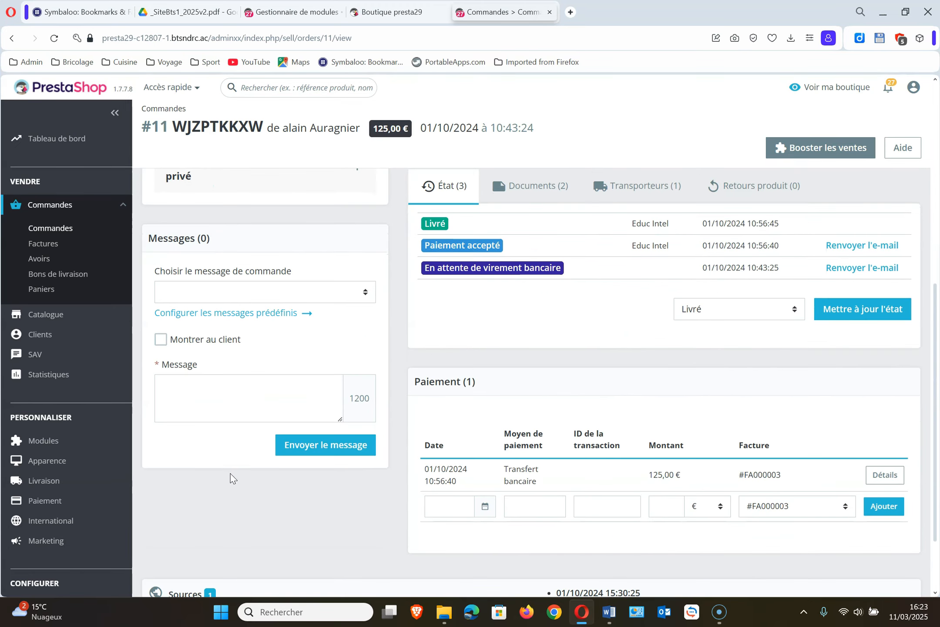
left_click(367, 296)
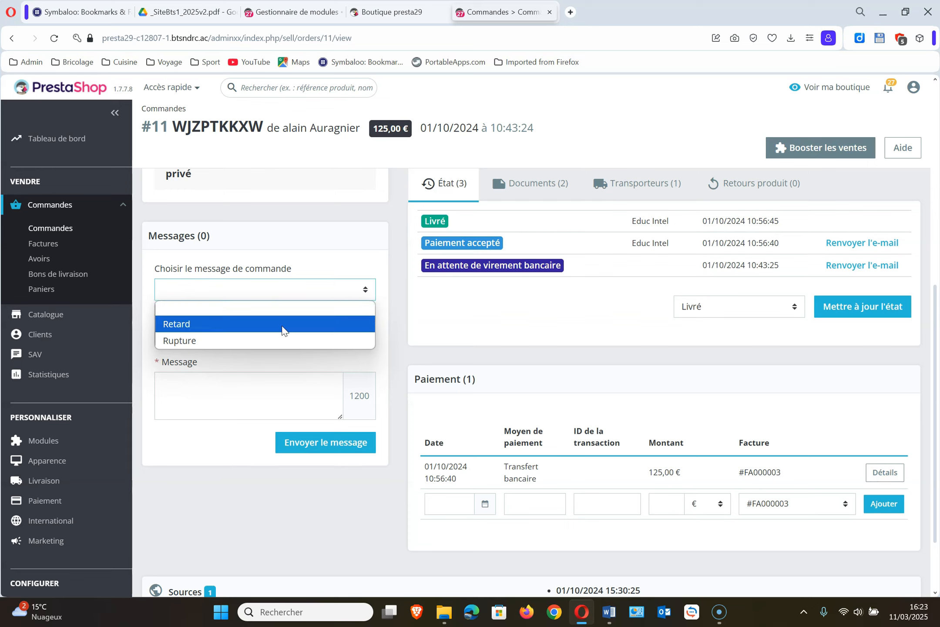
left_click(279, 342)
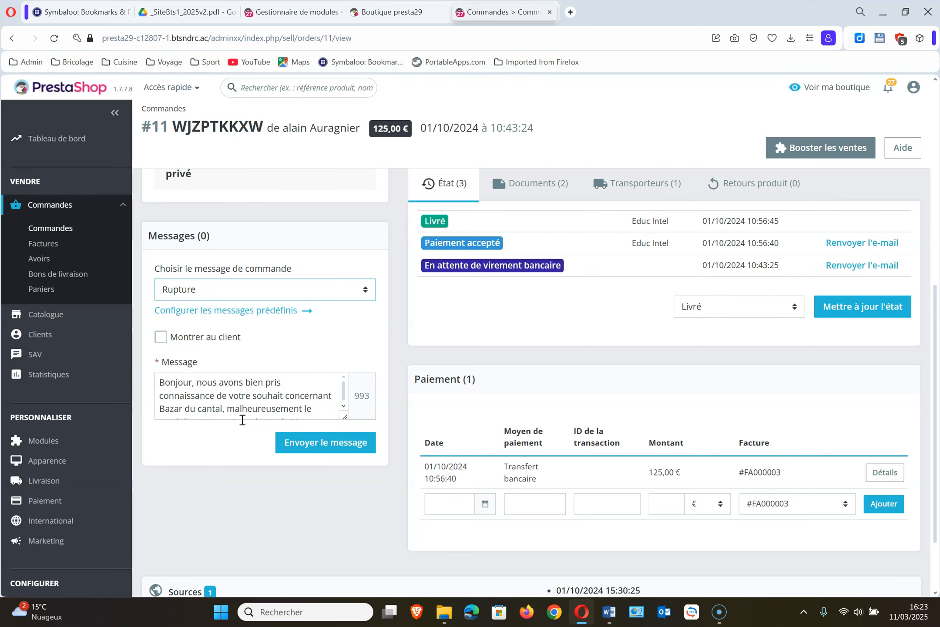
key("alt+Tab")
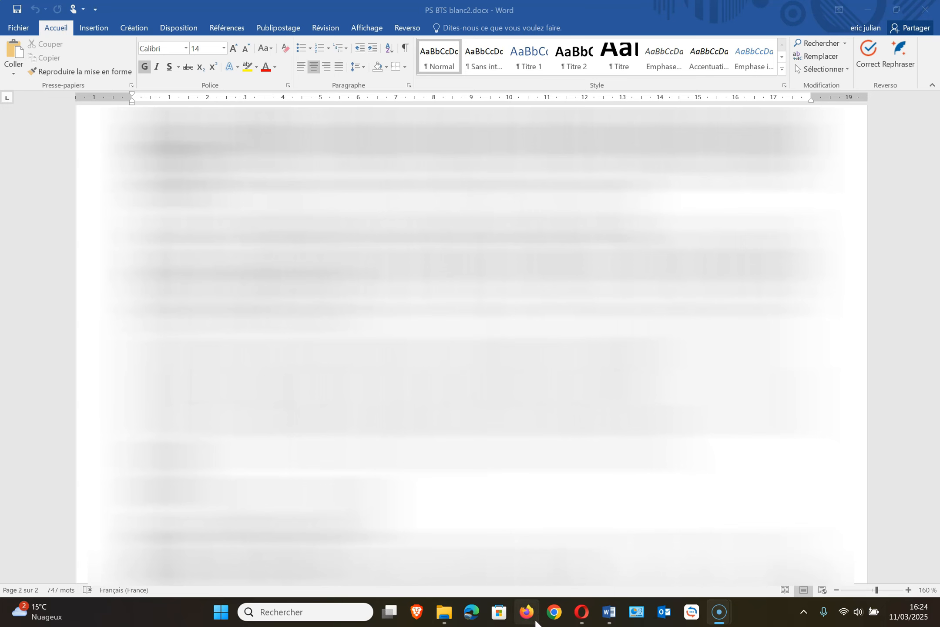
Return to Opera, open the shop's product settings, set the number of days a product counts as new to 10, and save
left_click(581, 619)
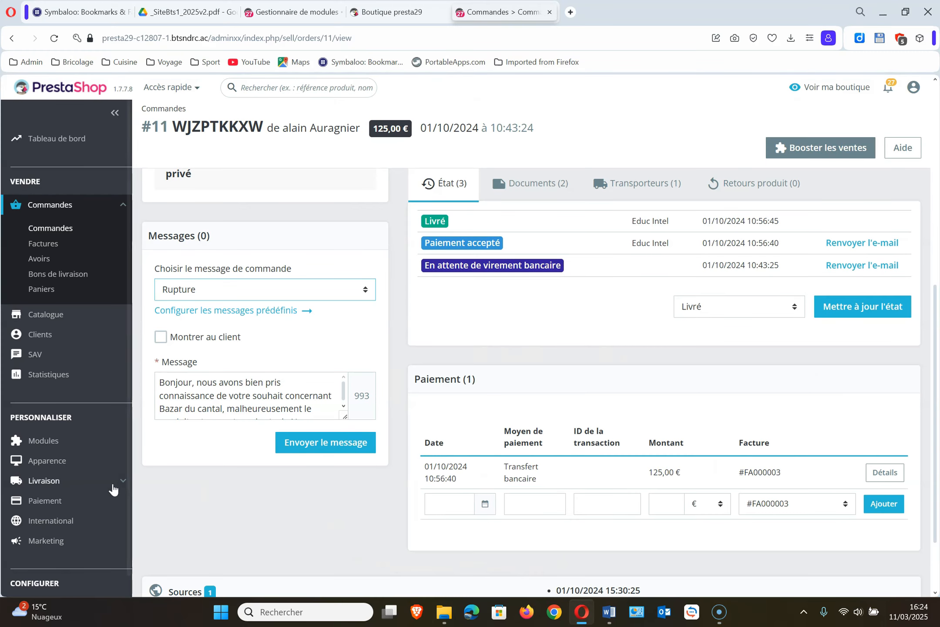
left_click(97, 214)
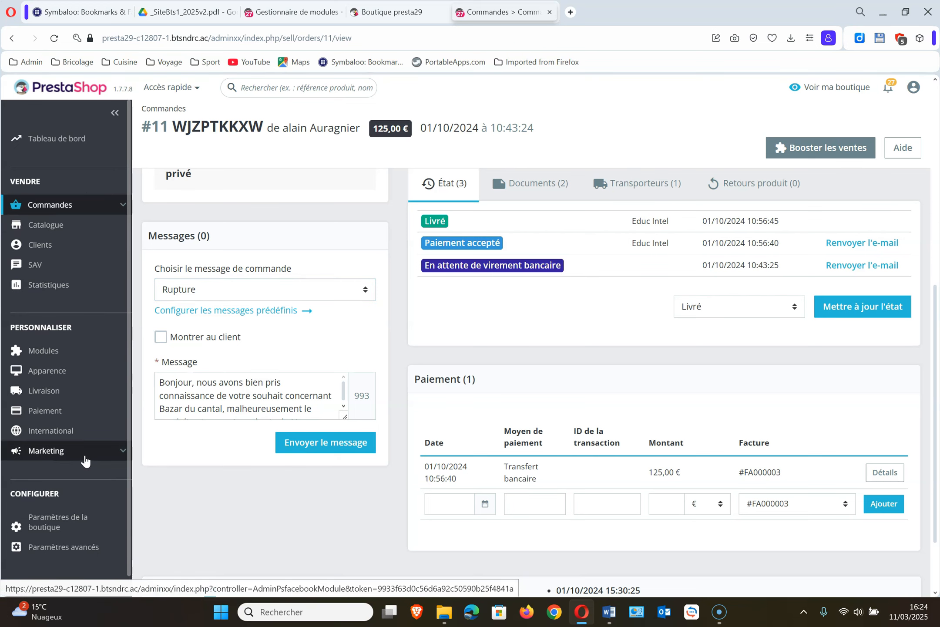
mouse_move(60, 527)
scroll(61, 527, "down", 2)
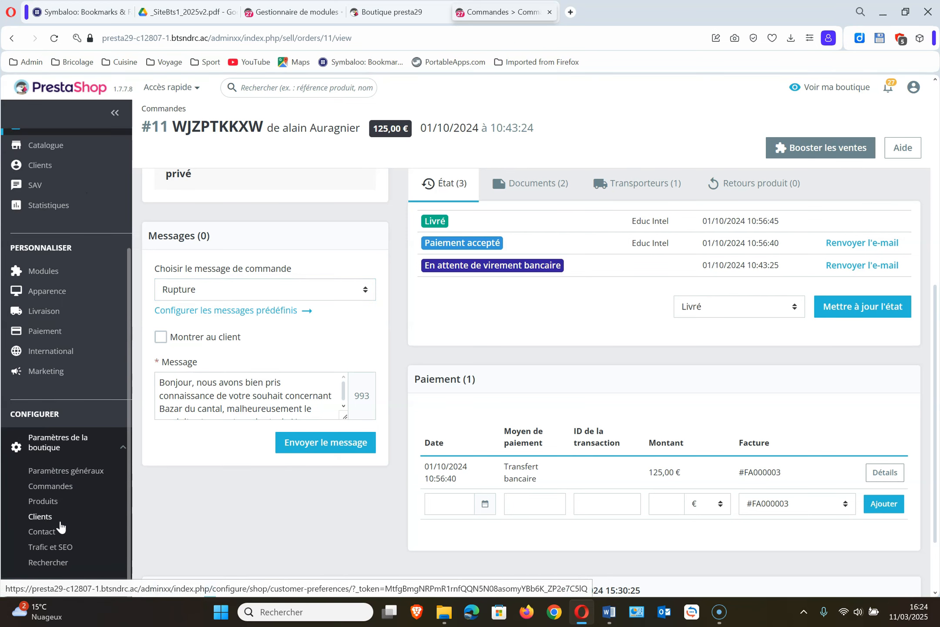
left_click(53, 501)
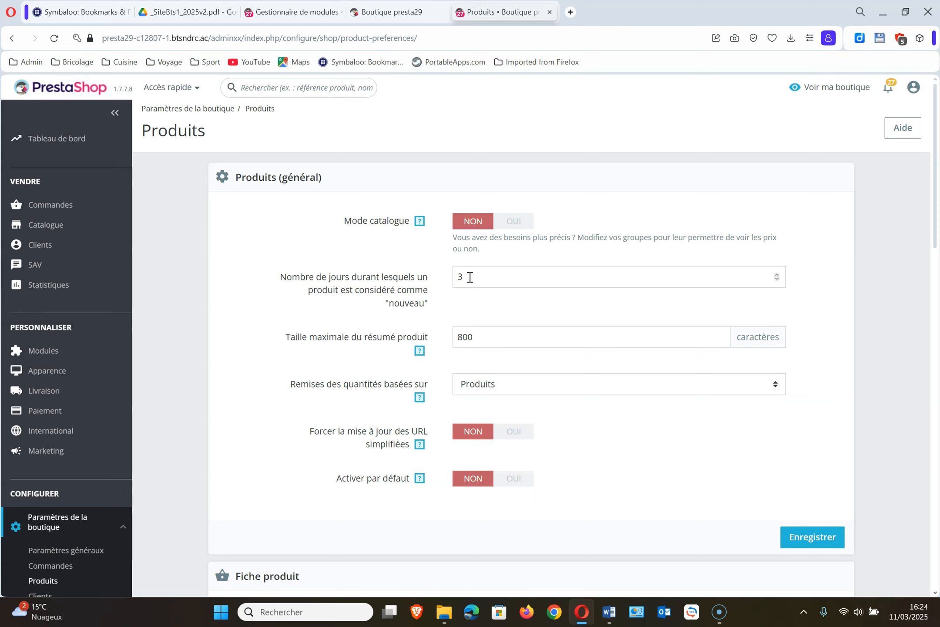
left_click(470, 277)
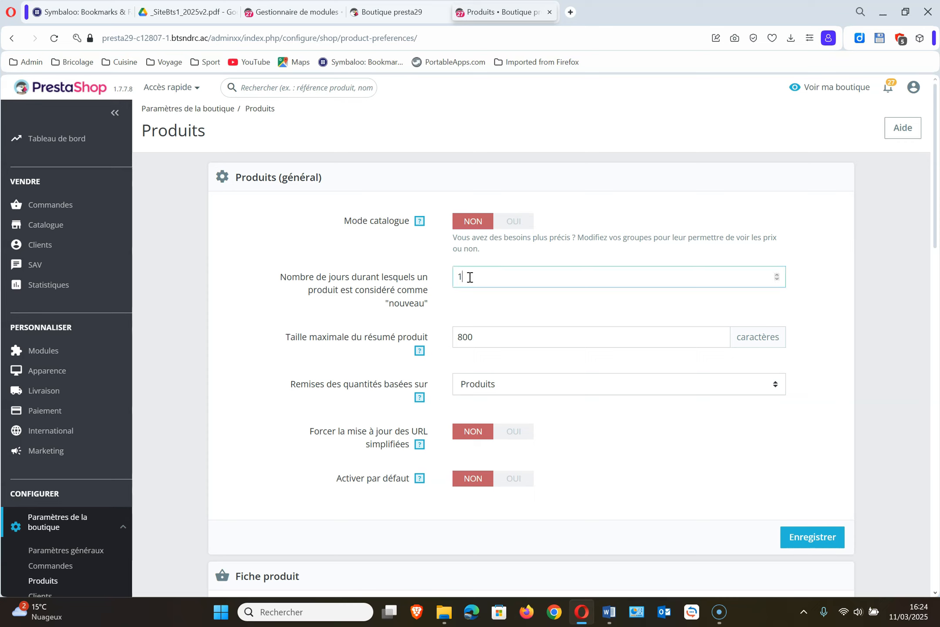
left_click(809, 537)
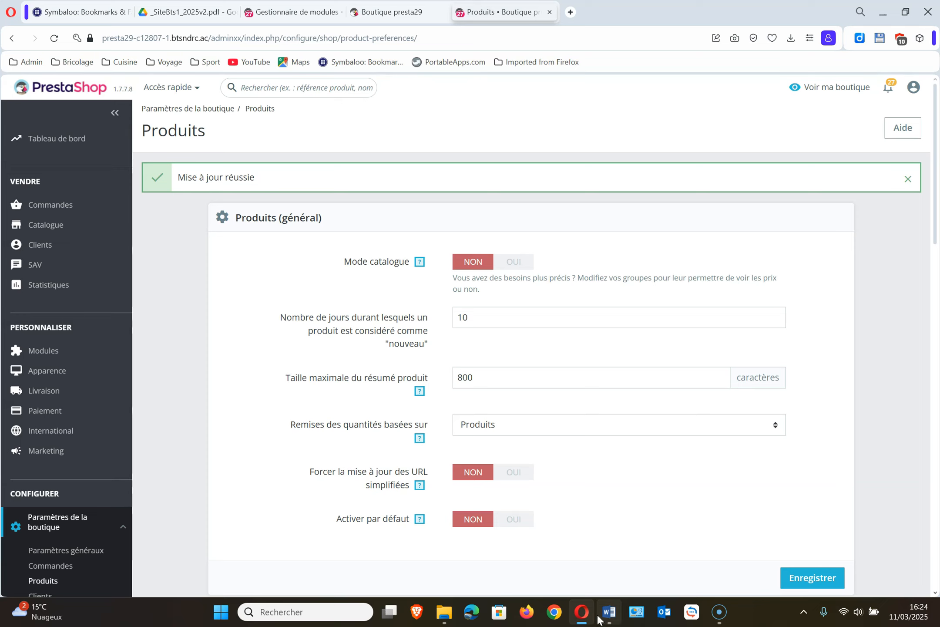
Consult the exam document in Word, then in PrestaShop set the product return period to 20 days and save the return options
left_click(611, 618)
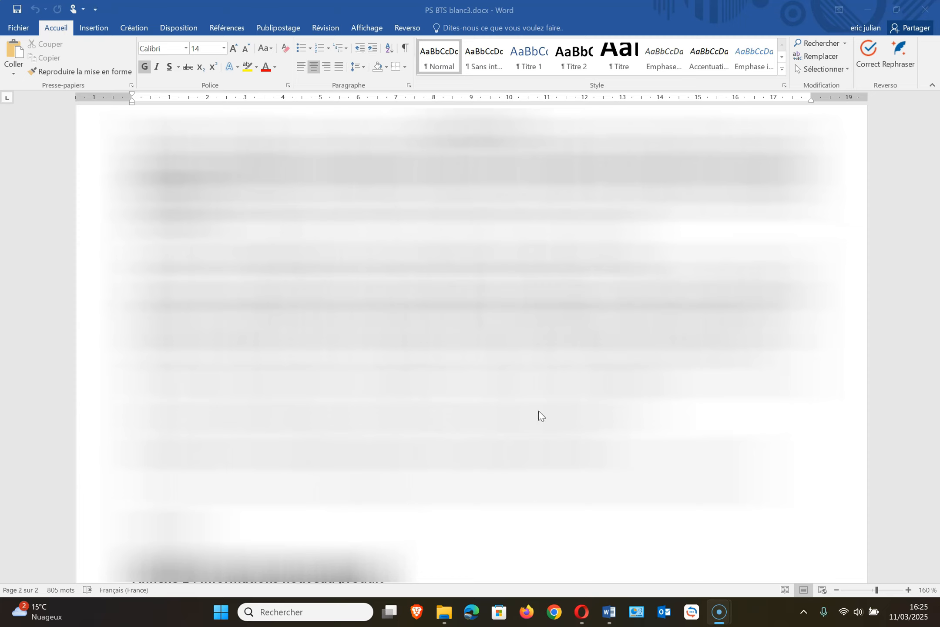
left_click(581, 615)
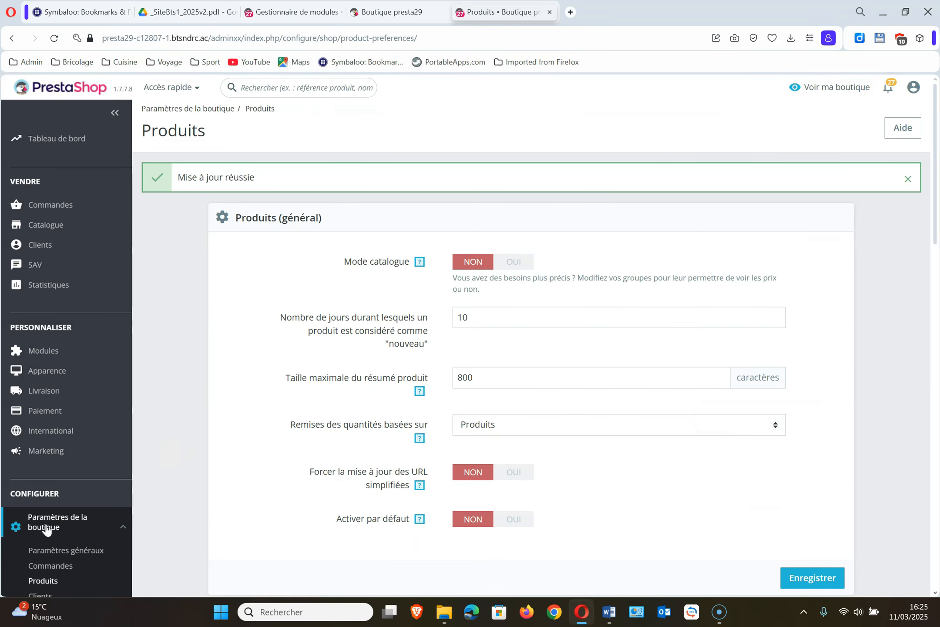
left_click(75, 528)
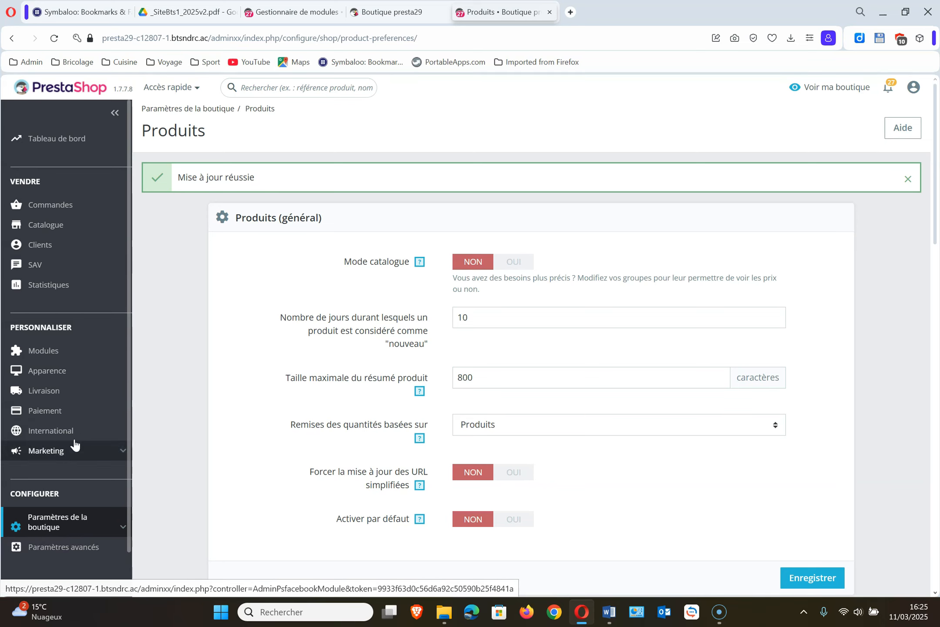
left_click(40, 266)
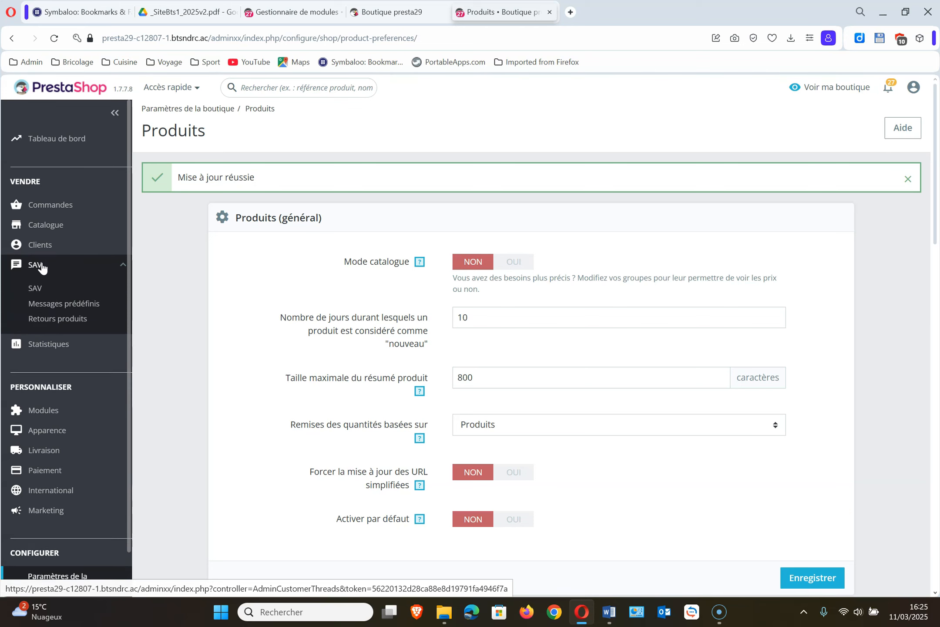
left_click(58, 320)
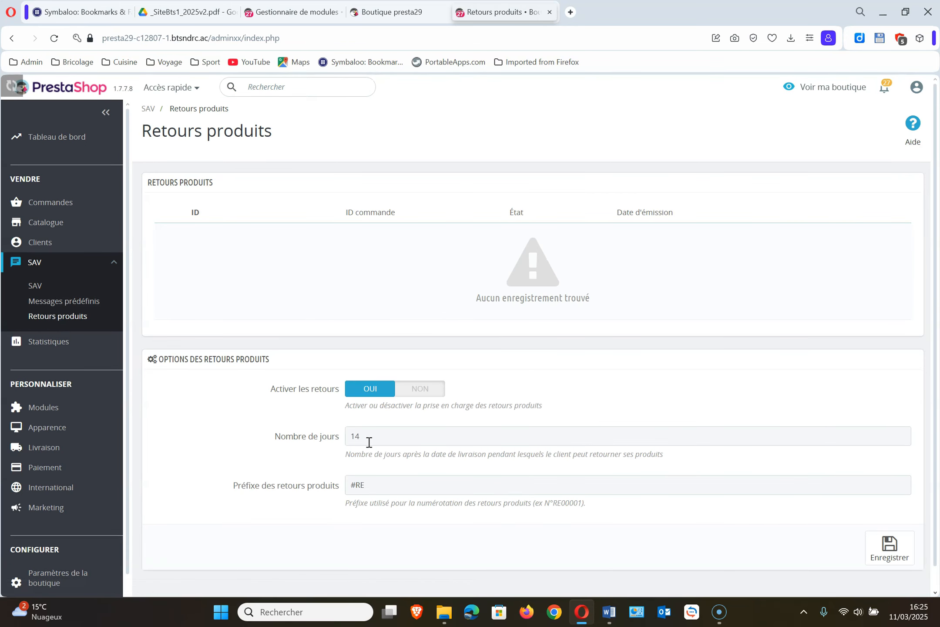
left_click(375, 437)
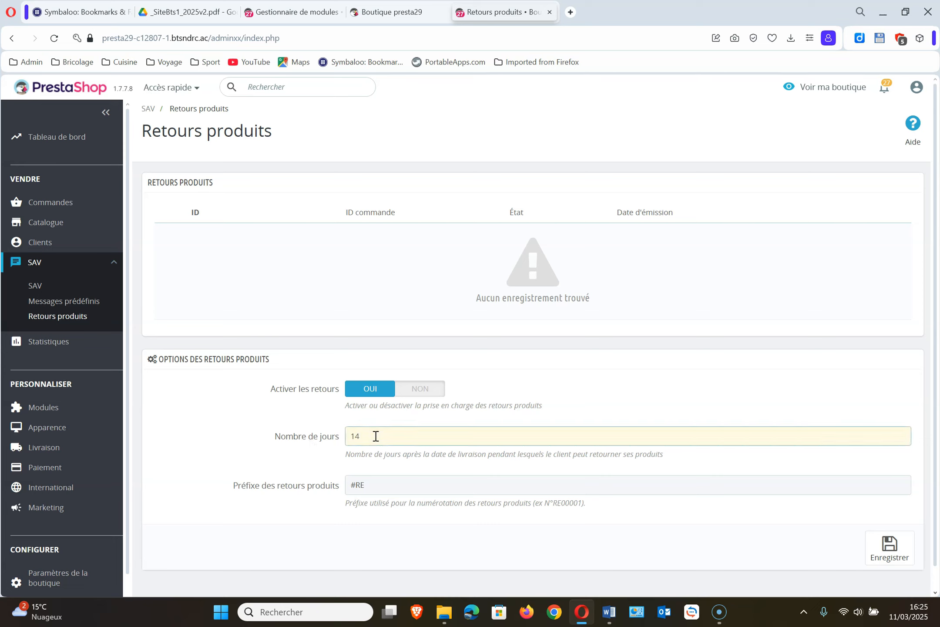
type("20")
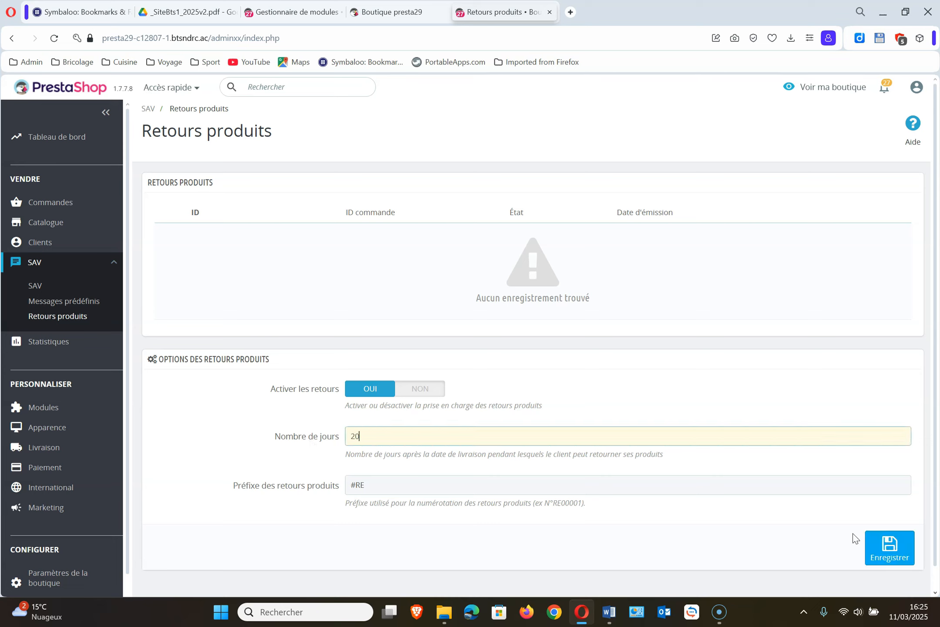
left_click(888, 556)
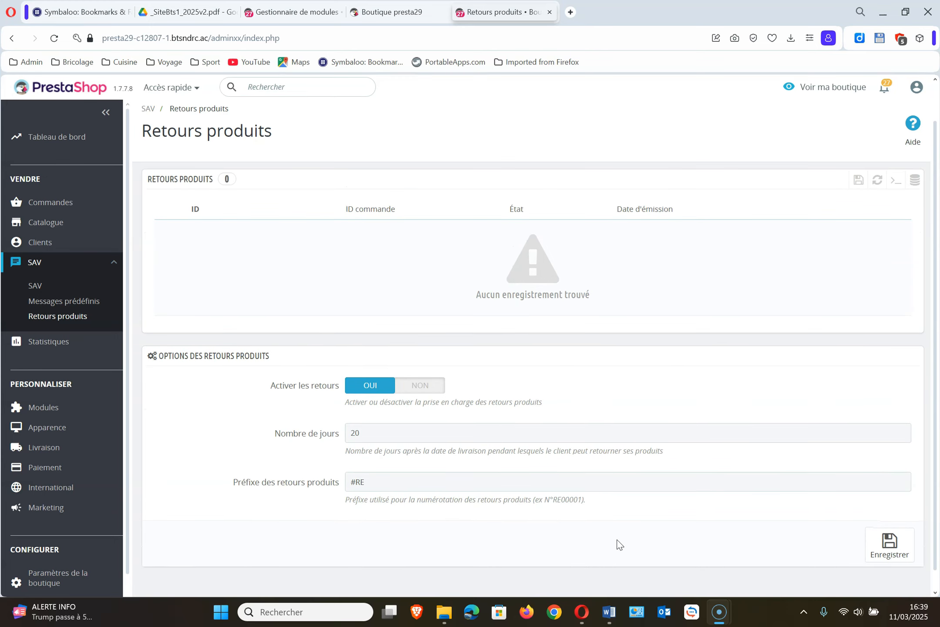
Consult the exam document in Word, return to the Opera browser, and open the theme's Pages Configuration in the back office
left_click(610, 613)
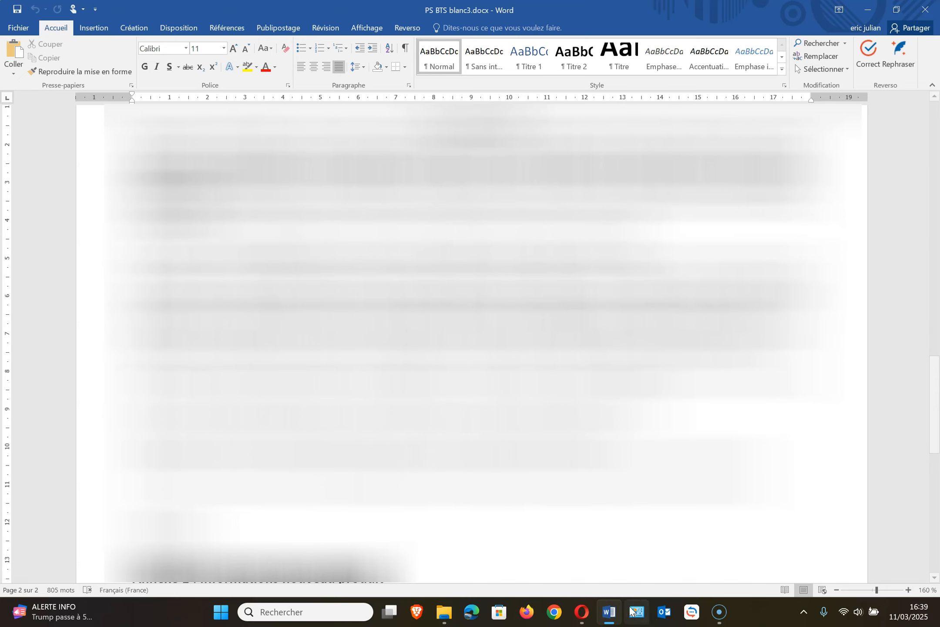
left_click(587, 616)
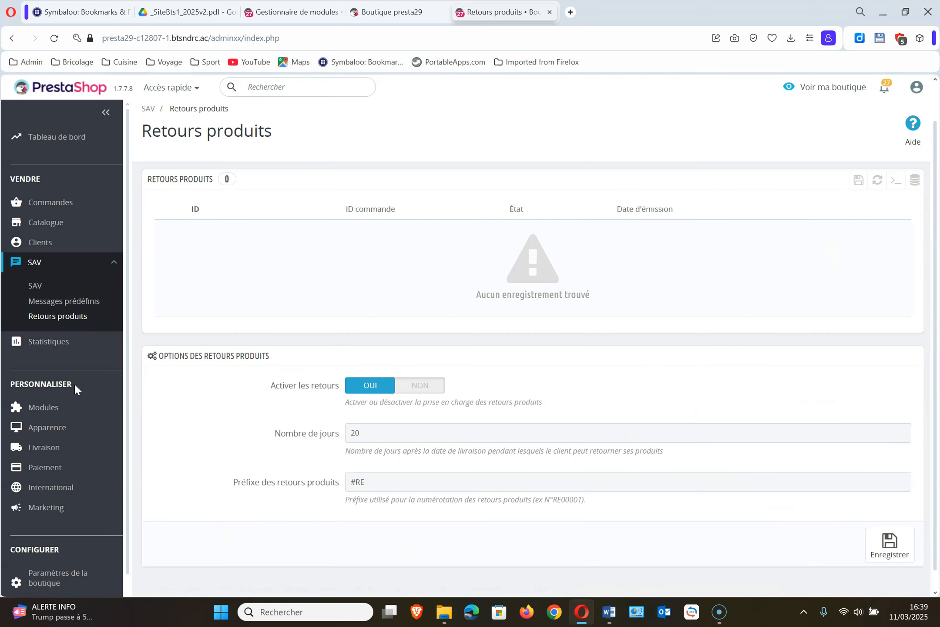
left_click(49, 265)
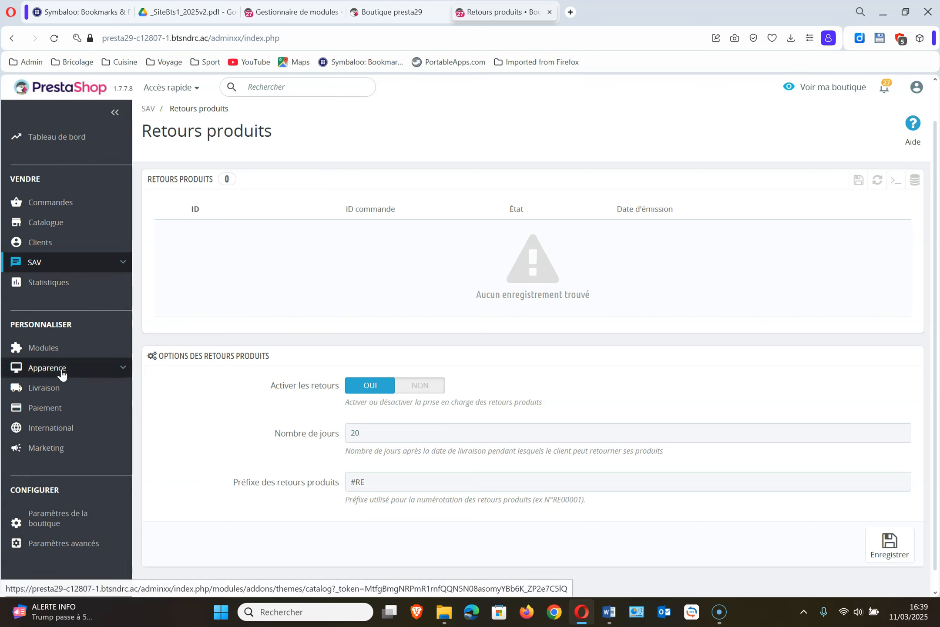
mouse_move(46, 368)
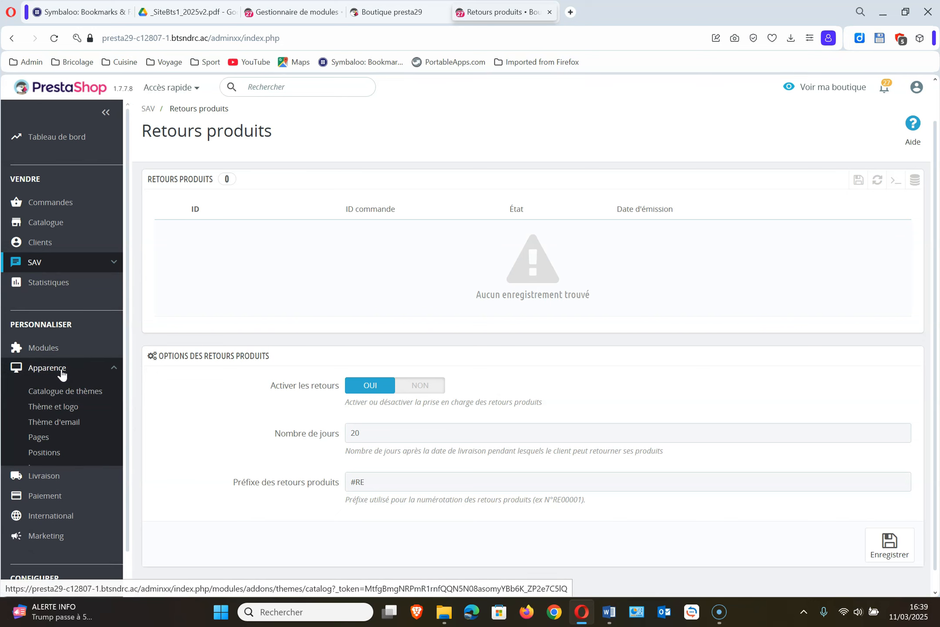
left_click(60, 407)
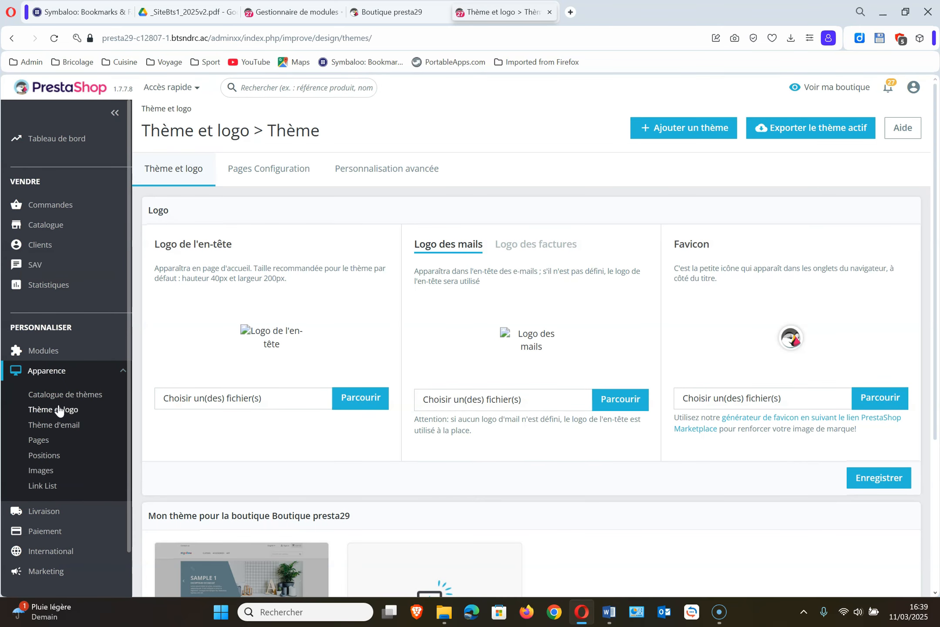
left_click(263, 173)
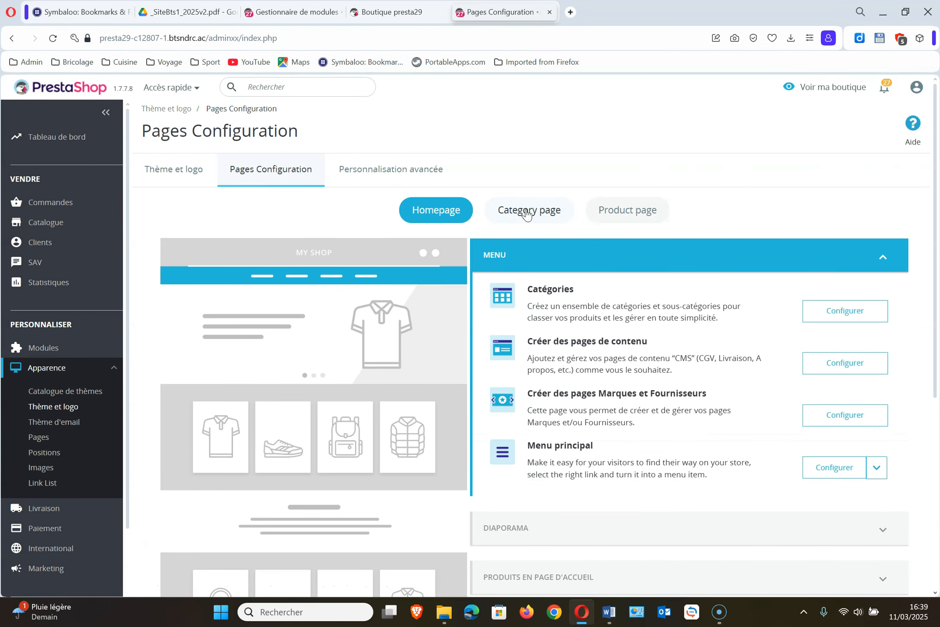
Examine the 2-Bricolage category in the storefront and the b-Adhésif product page, including its share, reassurance and comments areas
left_click(390, 13)
scroll(500, 353, "up", 2)
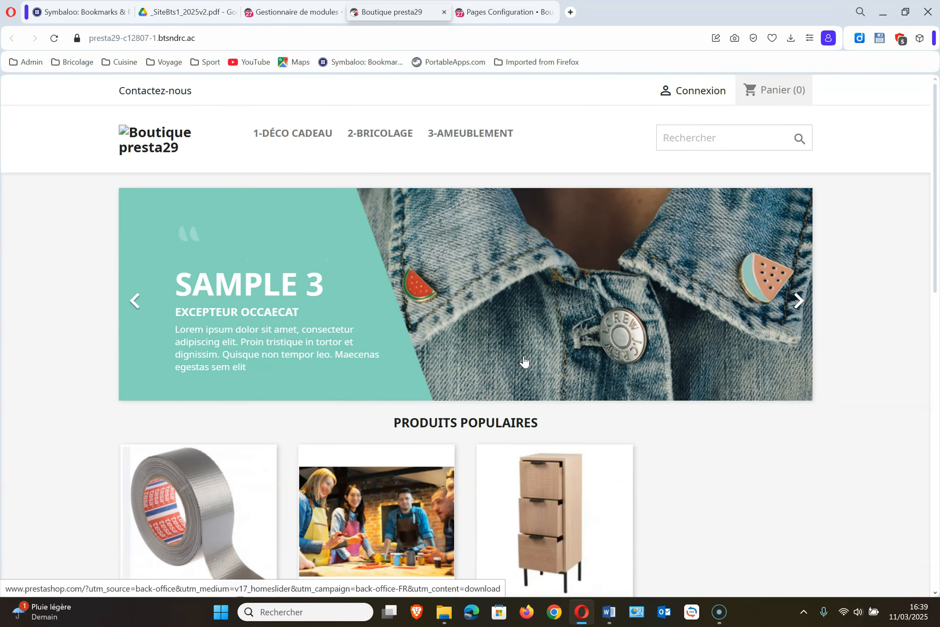
left_click(388, 138)
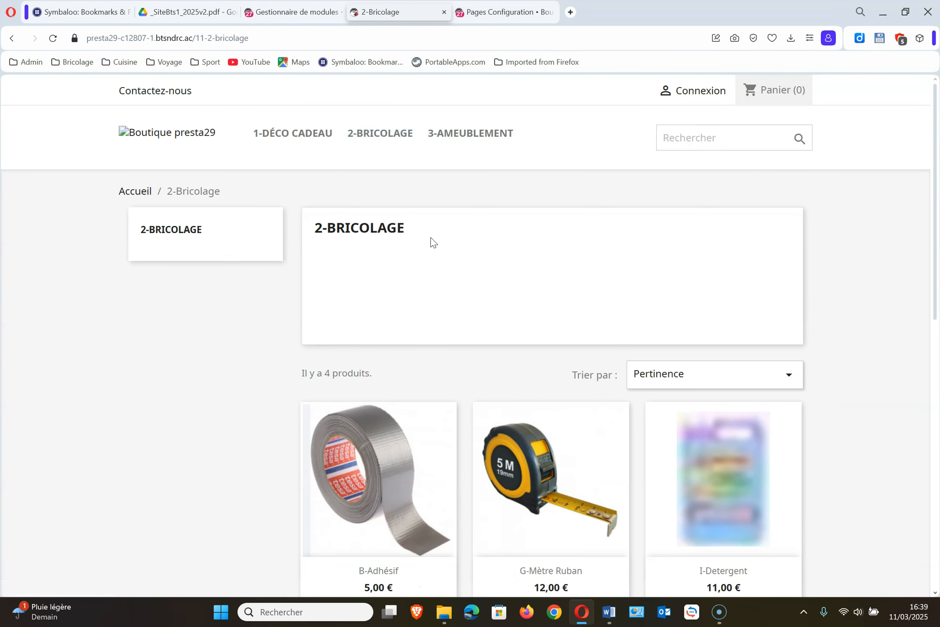
scroll(553, 387, "down", 8)
scroll(553, 388, "up", 9)
left_click(378, 479)
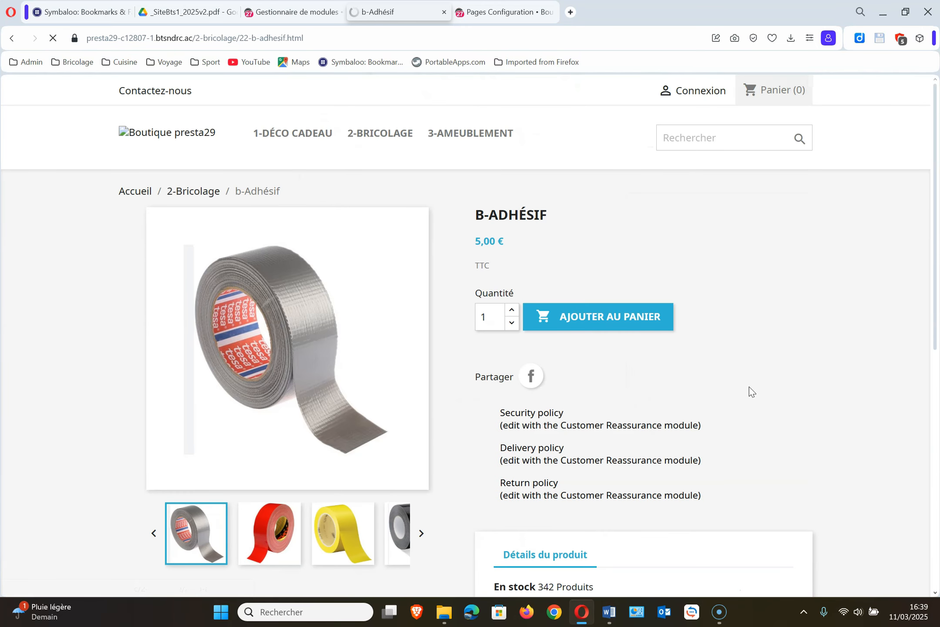
scroll(770, 345, "down", 1)
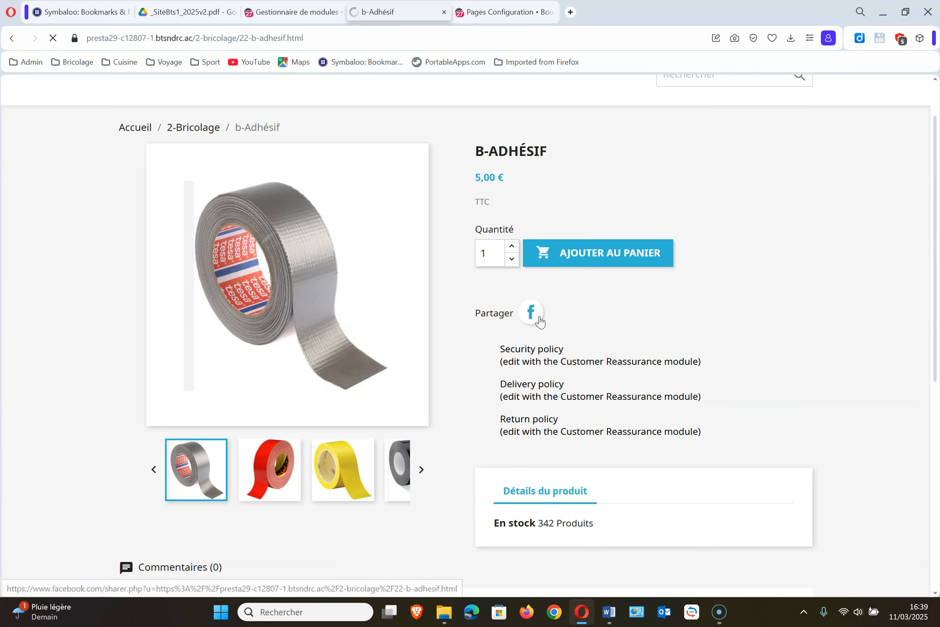
scroll(648, 377, "down", 3)
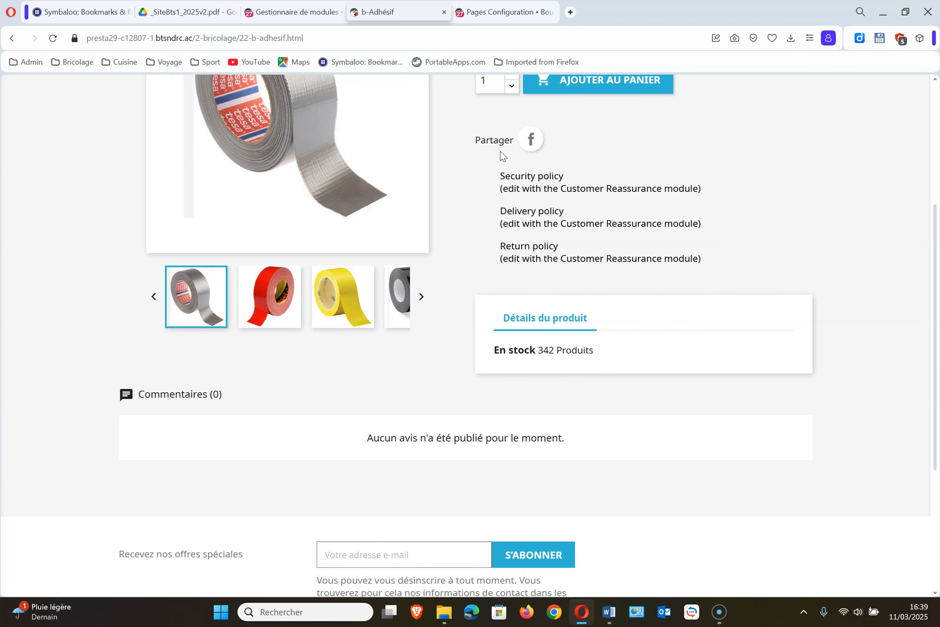
Return to the module manager's browser tab and open the theme's Pages Configuration for the product page
left_click(283, 12)
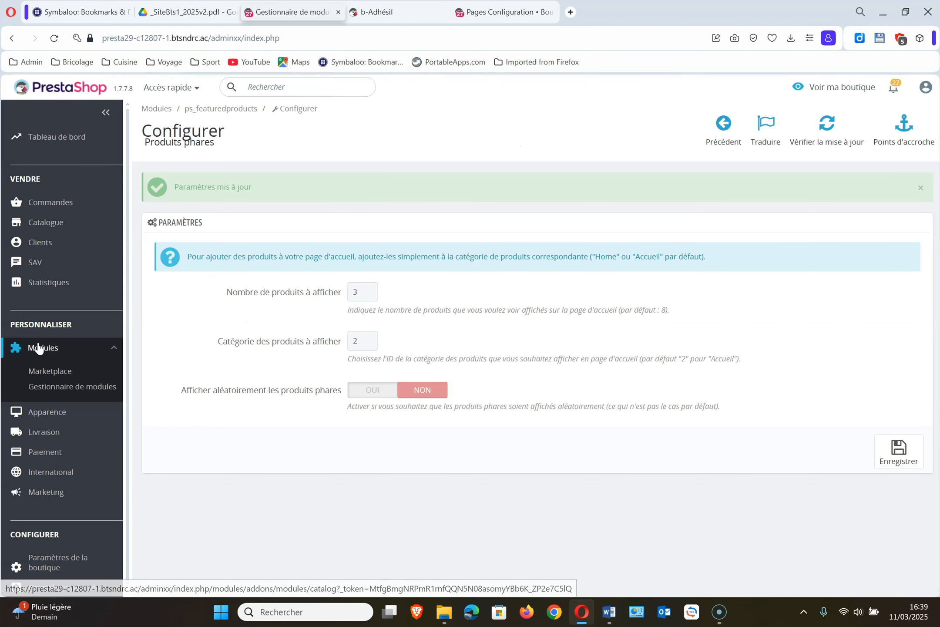
left_click(58, 408)
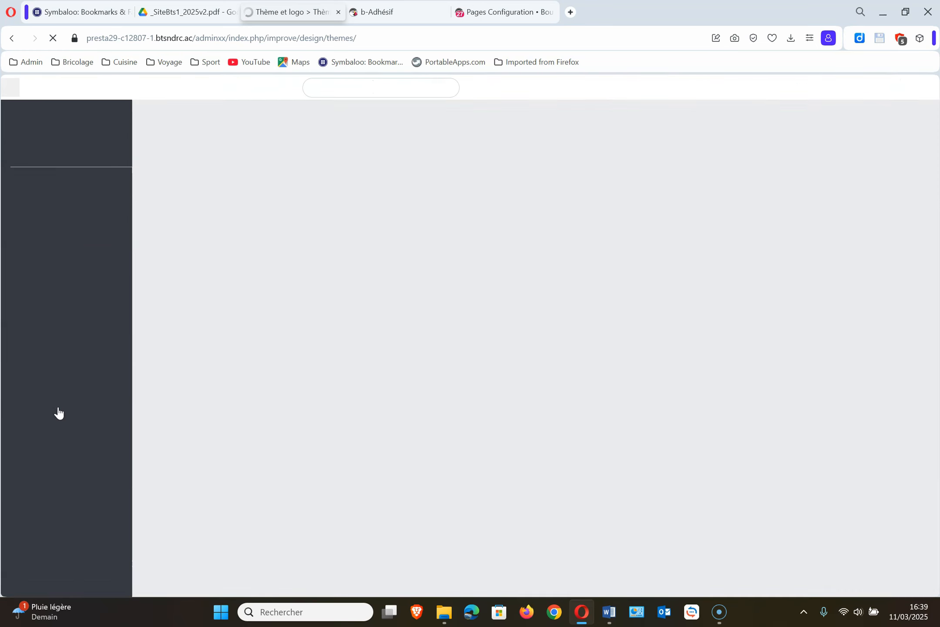
left_click(264, 171)
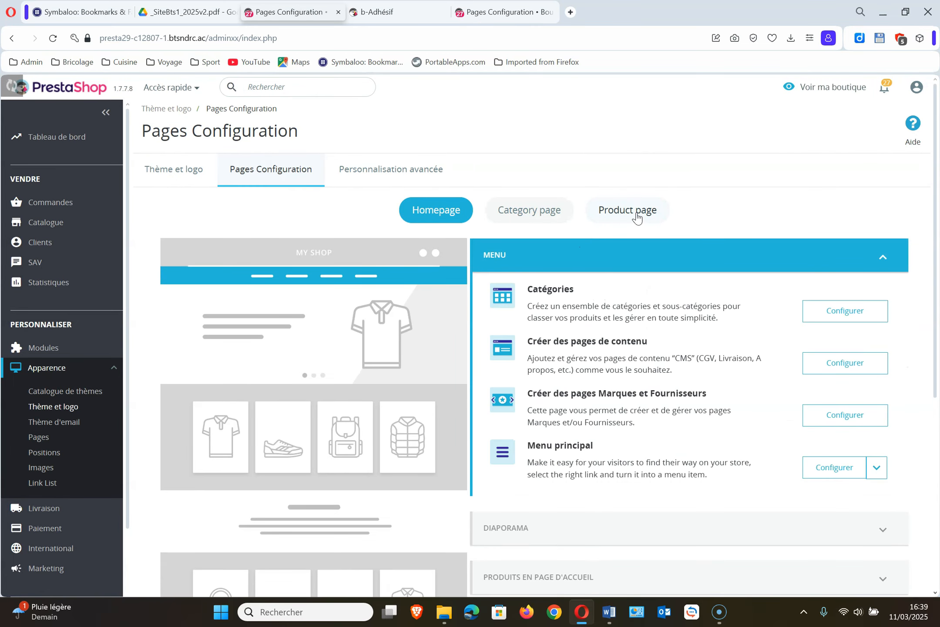
left_click(637, 218)
scroll(637, 217, "down", 2)
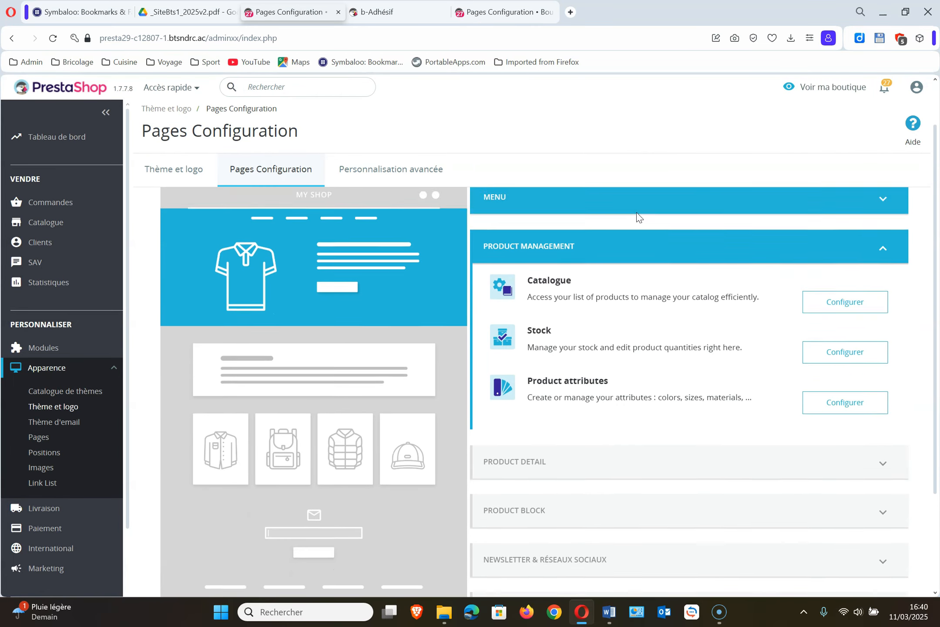
Review the modules offered for the product page under Product Management, Product Detail, and Newsletter & Réseaux sociaux
scroll(637, 218, "up", 1)
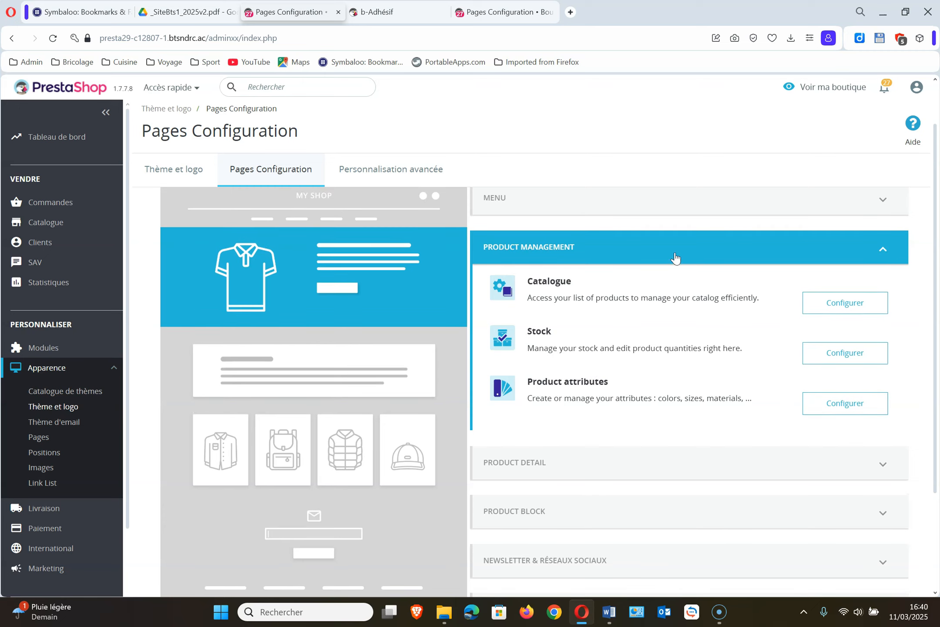
left_click(866, 255)
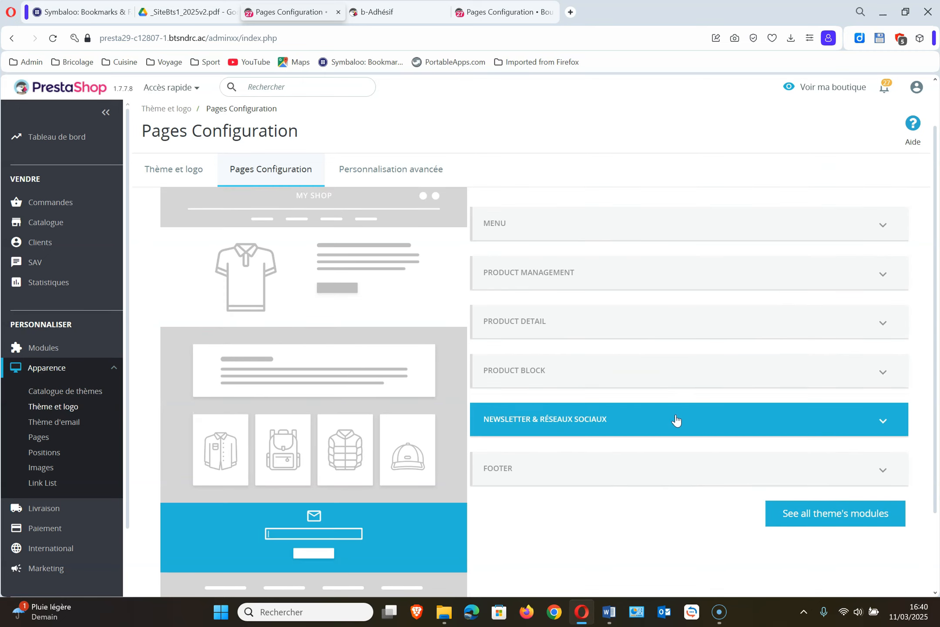
left_click(655, 327)
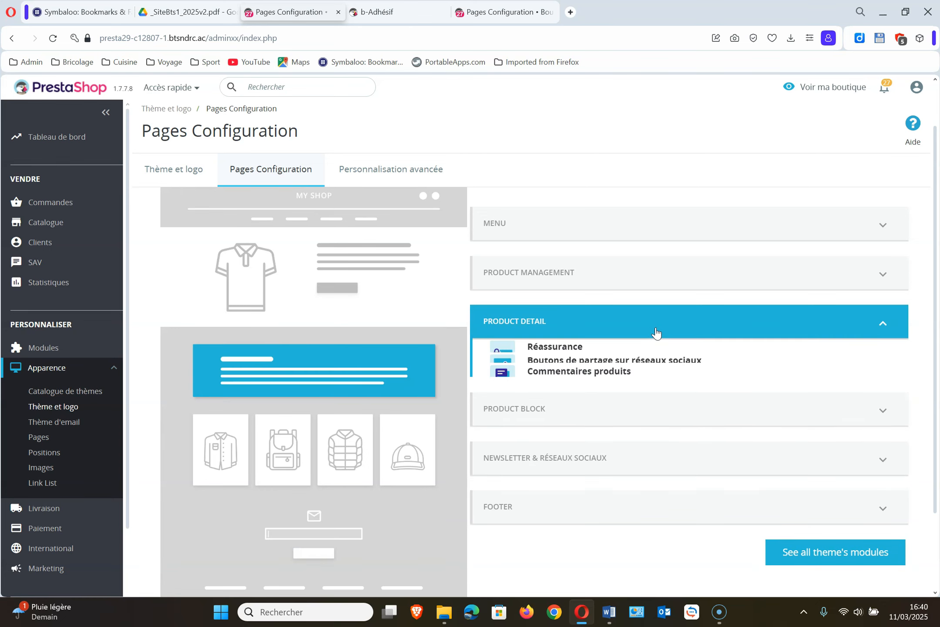
scroll(655, 329, "down", 1)
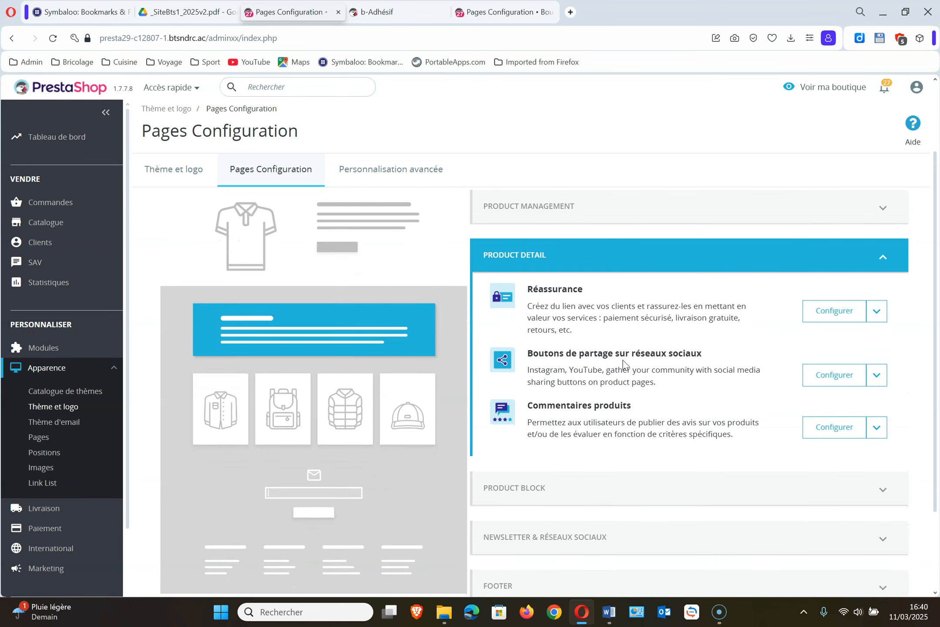
scroll(595, 513, "down", 2)
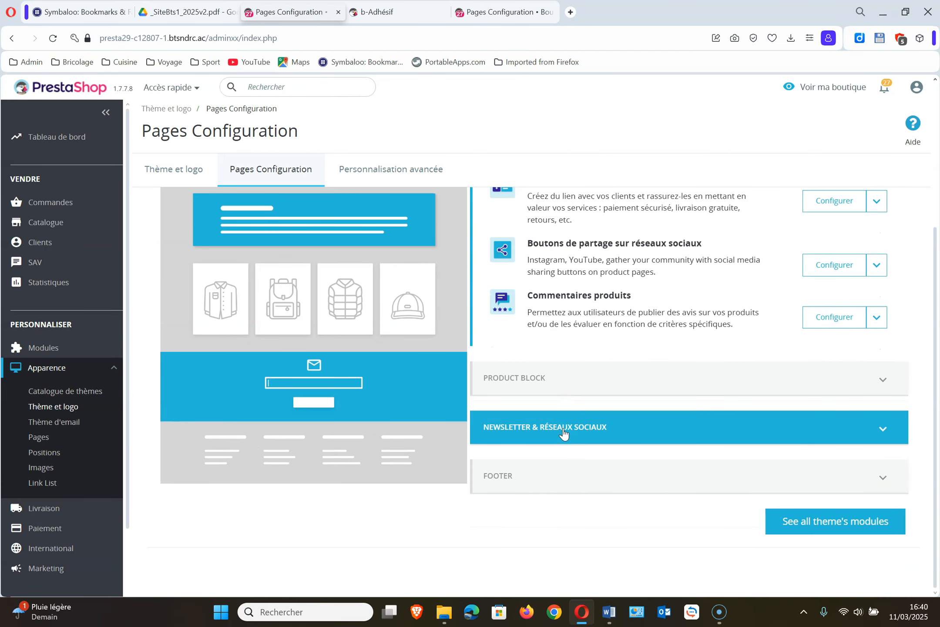
left_click(505, 427)
scroll(564, 429, "up", 2)
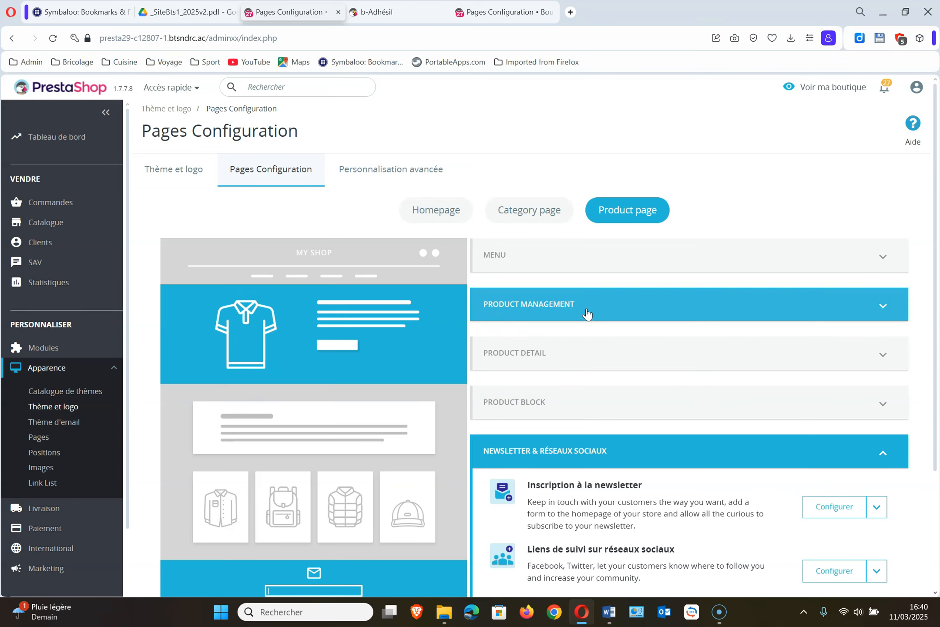
Open the configuration of the Boutons de partage sur réseaux sociaux module from the product page's Product Detail section
left_click(587, 314)
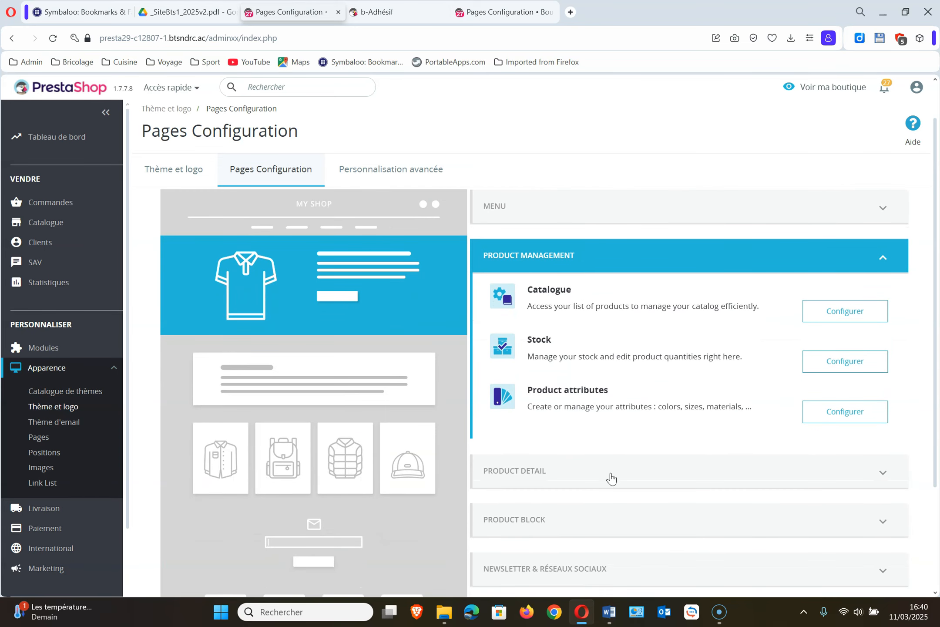
left_click(609, 478)
scroll(610, 475, "down", 2)
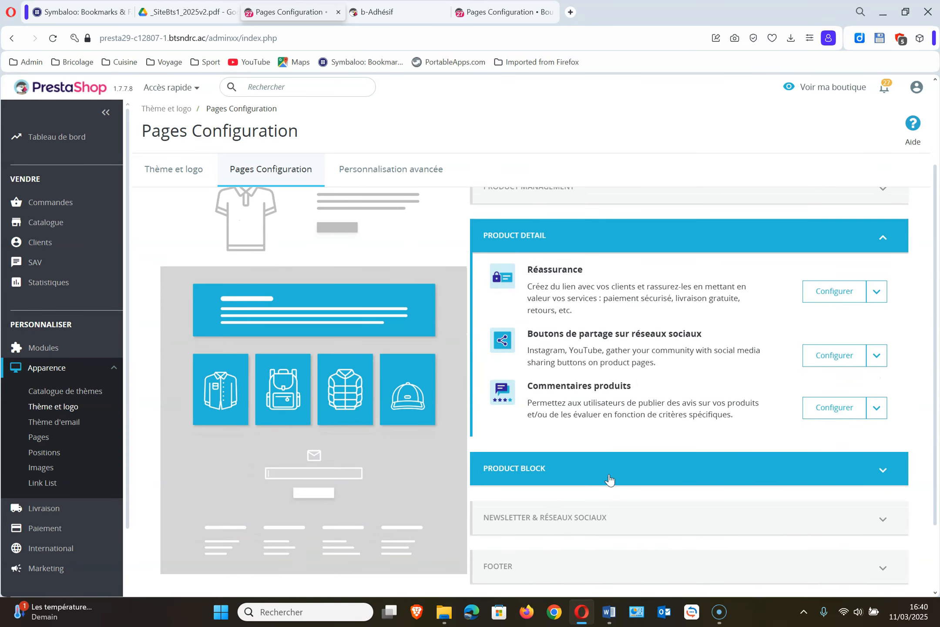
left_click(829, 357)
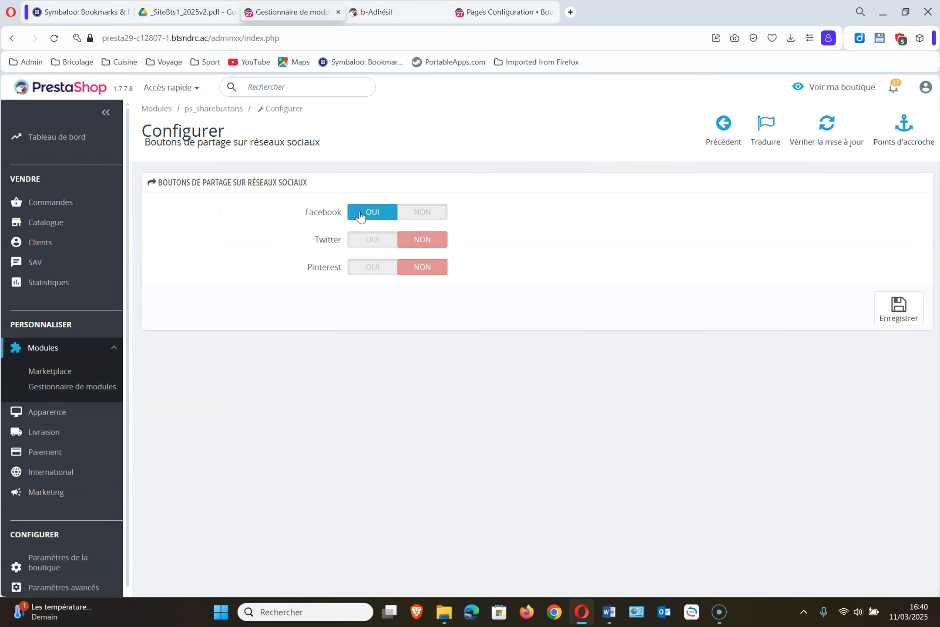
Check the exam document, enable Pinterest in the social sharing buttons, and save the setting
mouse_move(610, 612)
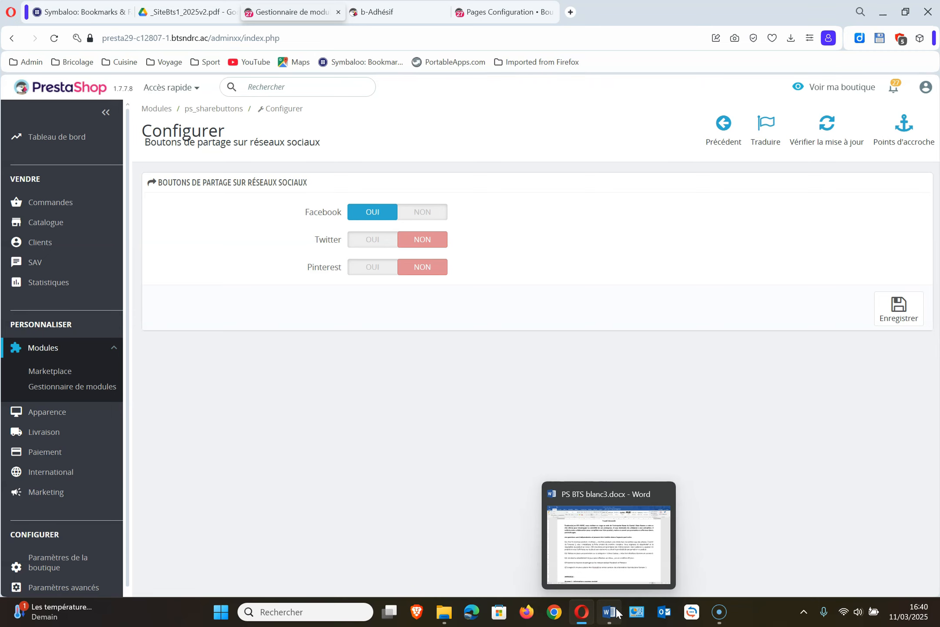
left_click(619, 558)
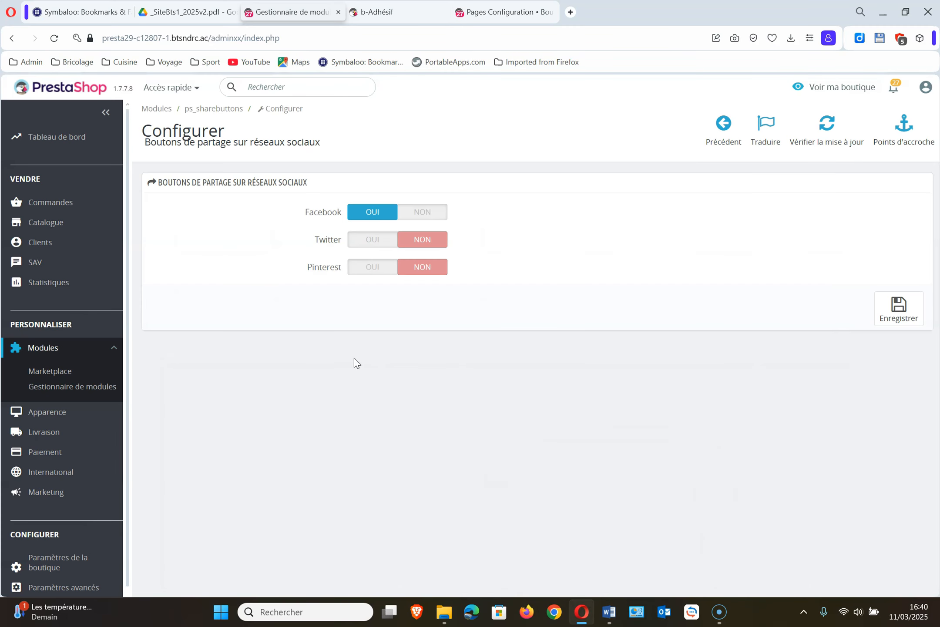
left_click(374, 268)
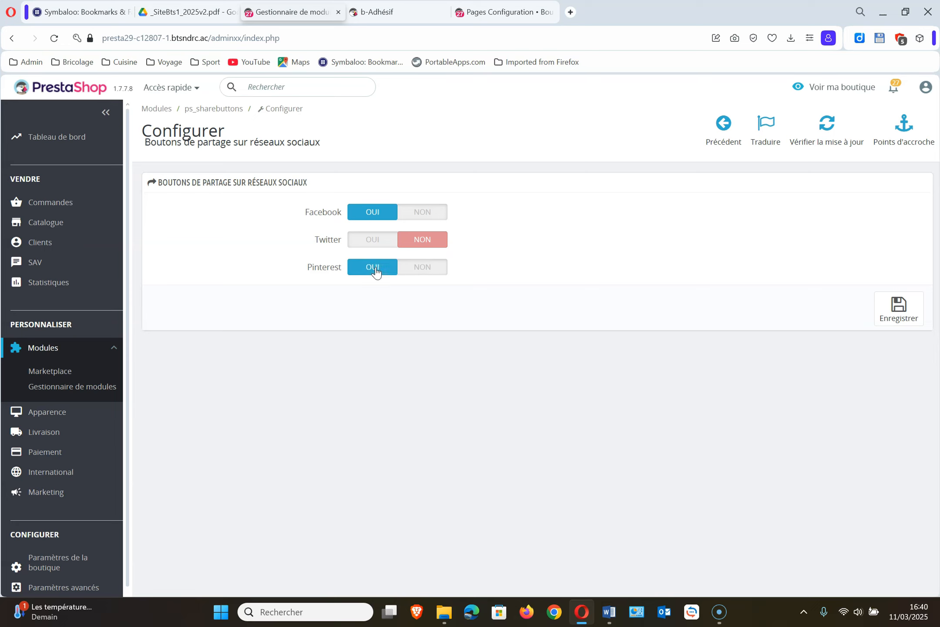
left_click(912, 317)
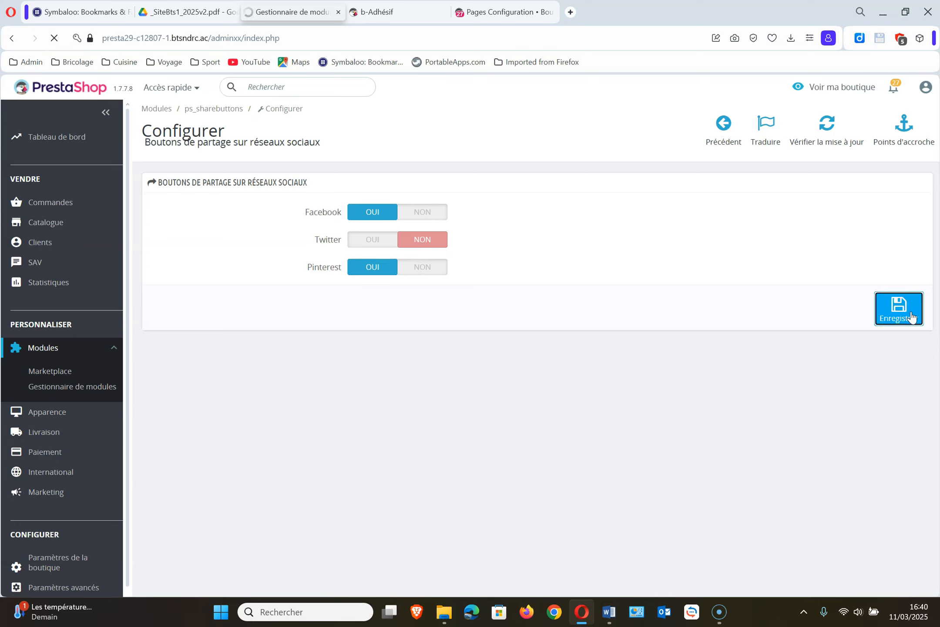
Reload the b-Adhésif product page in the storefront and check its sharing buttons
left_click(519, 13)
left_click(397, 13)
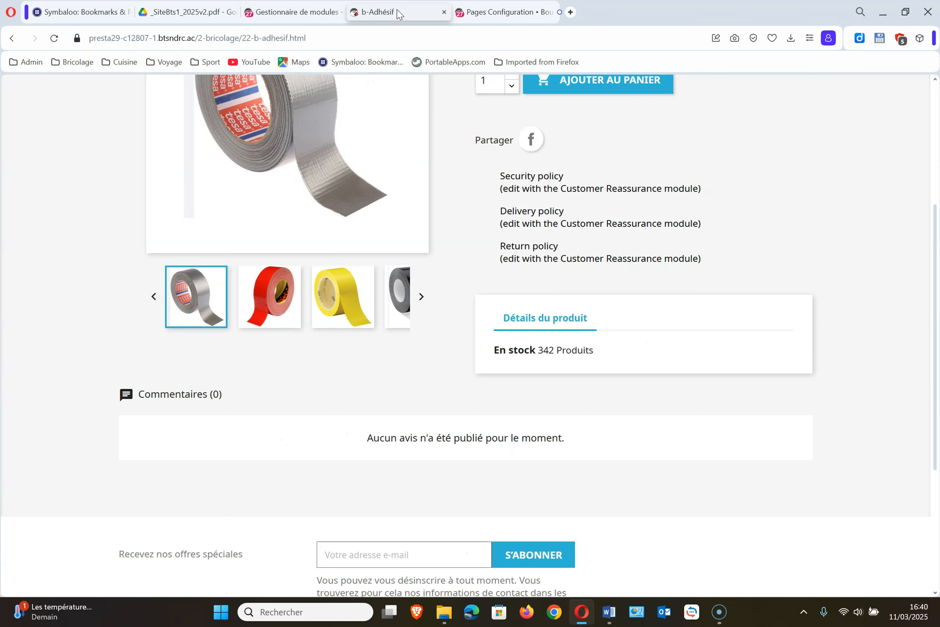
left_click(54, 38)
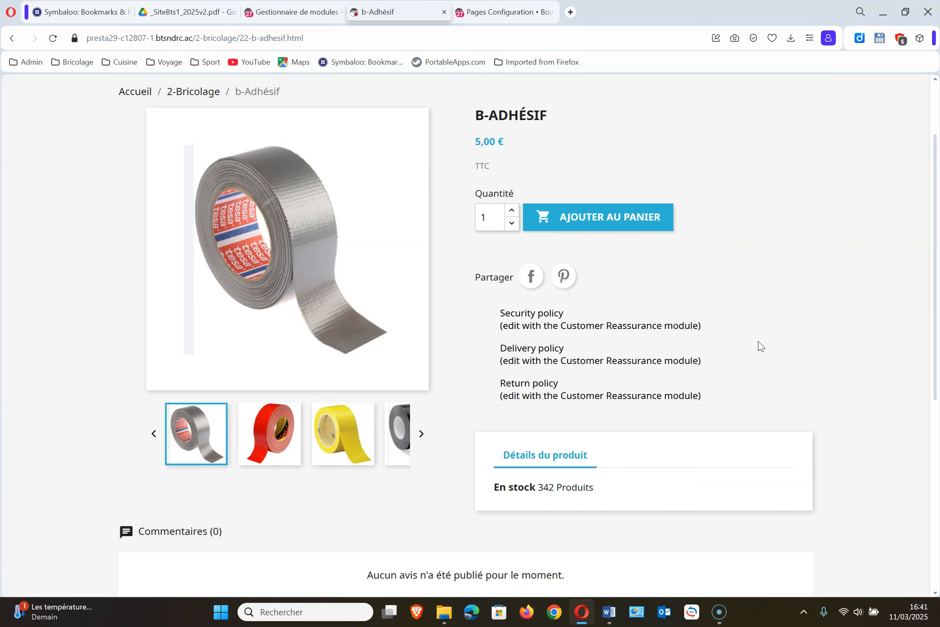
Open the configuration of the Liens de suivi sur réseaux sociaux module from the product page's Newsletter & Réseaux sociaux section
left_click(484, 13)
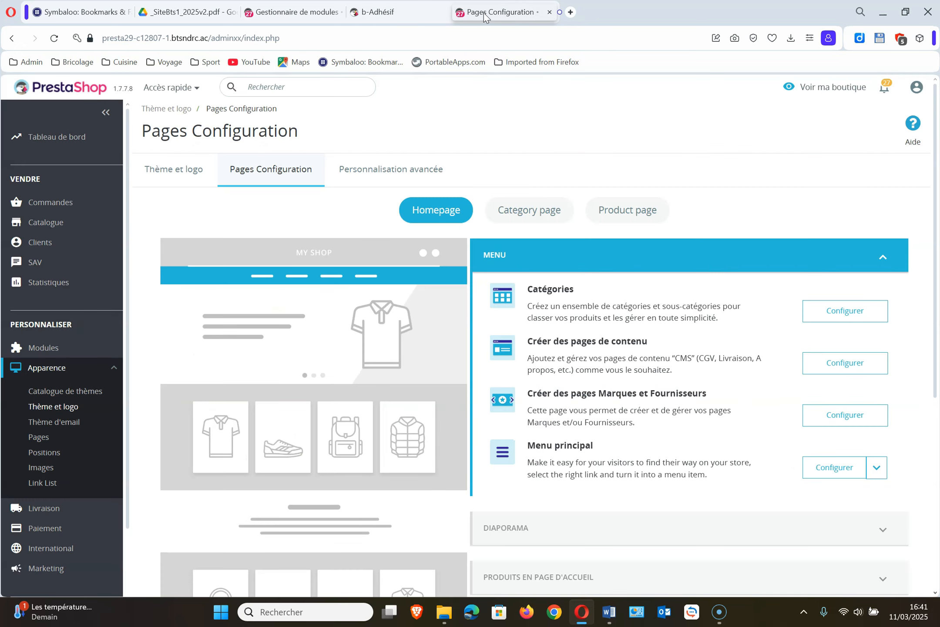
scroll(610, 340, "down", 4)
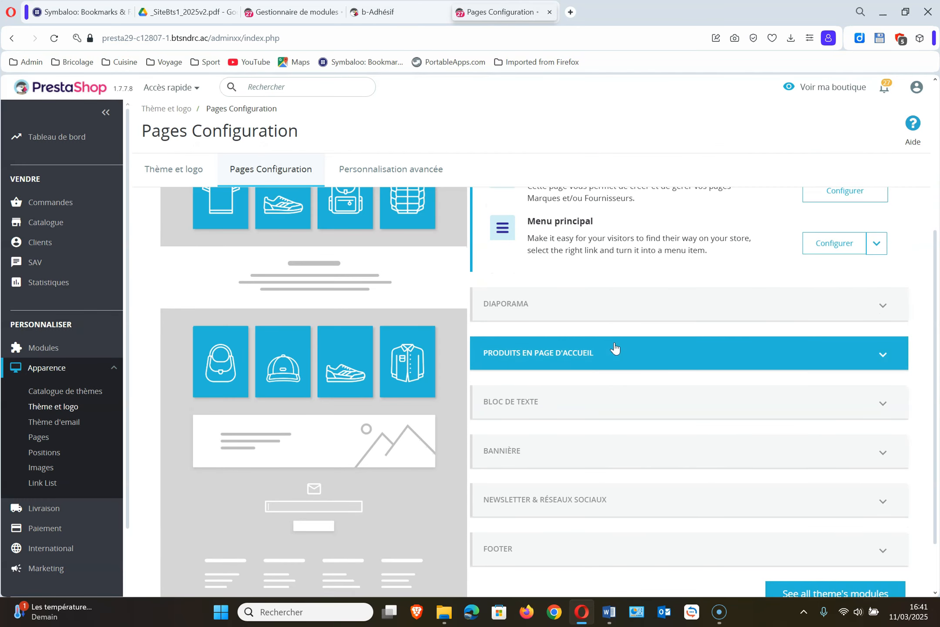
scroll(588, 382, "up", 4)
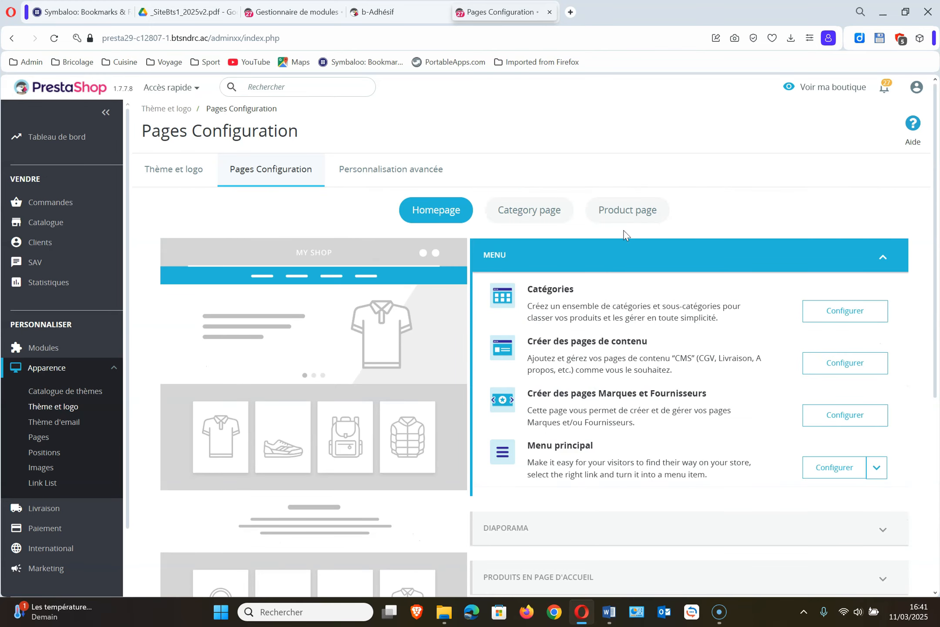
left_click(628, 216)
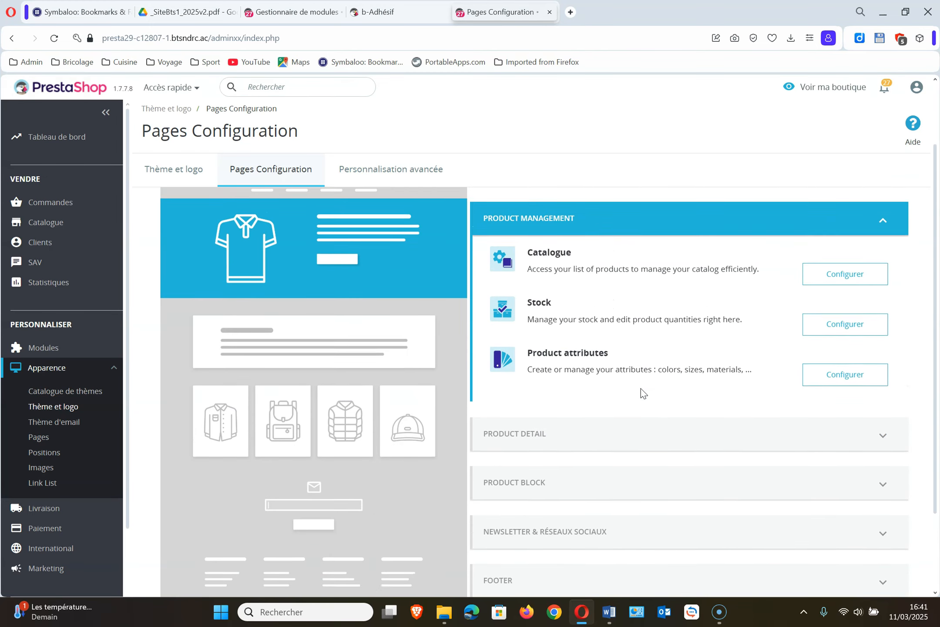
scroll(618, 458, "up", 1)
left_click(601, 564)
scroll(600, 564, "up", 1)
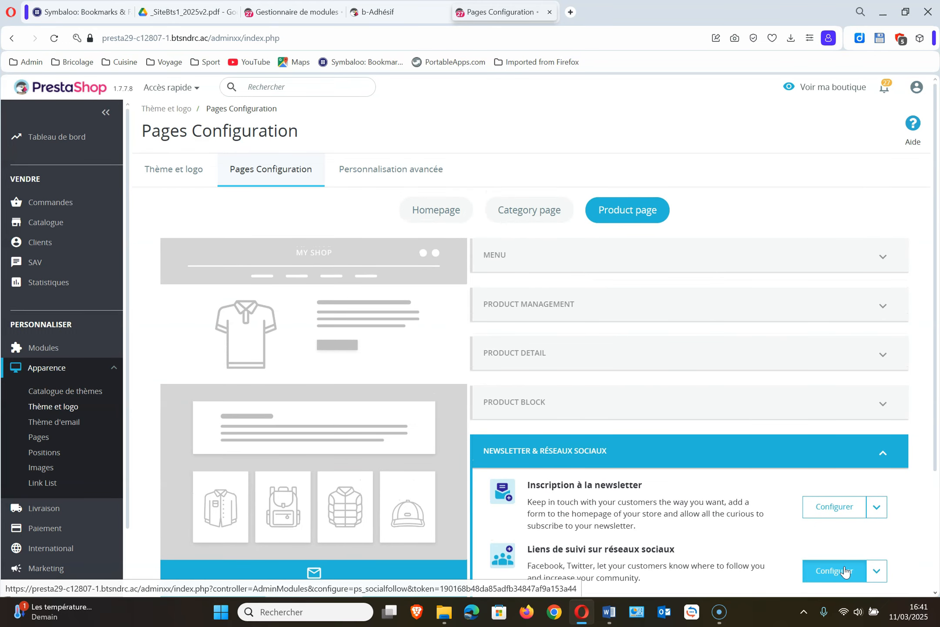
left_click(845, 570)
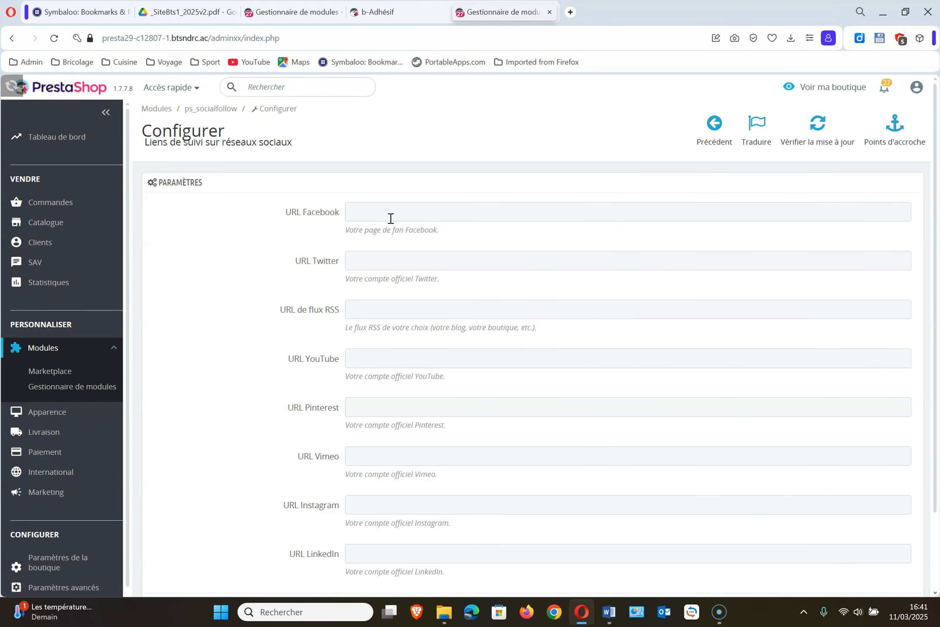
left_click(391, 219)
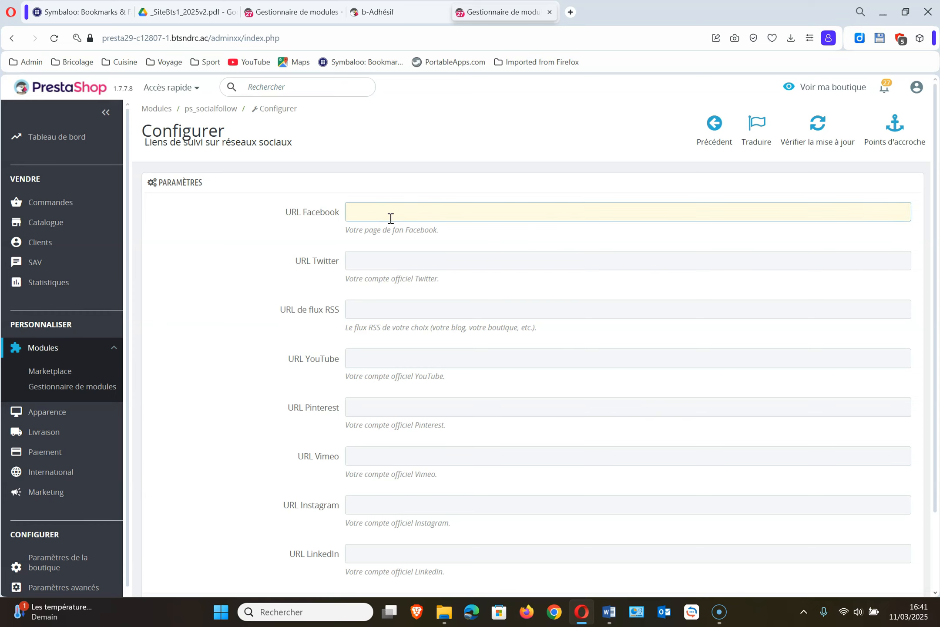
type("https://www.facebook.com/bupclermont")
scroll(668, 431, "down", 2)
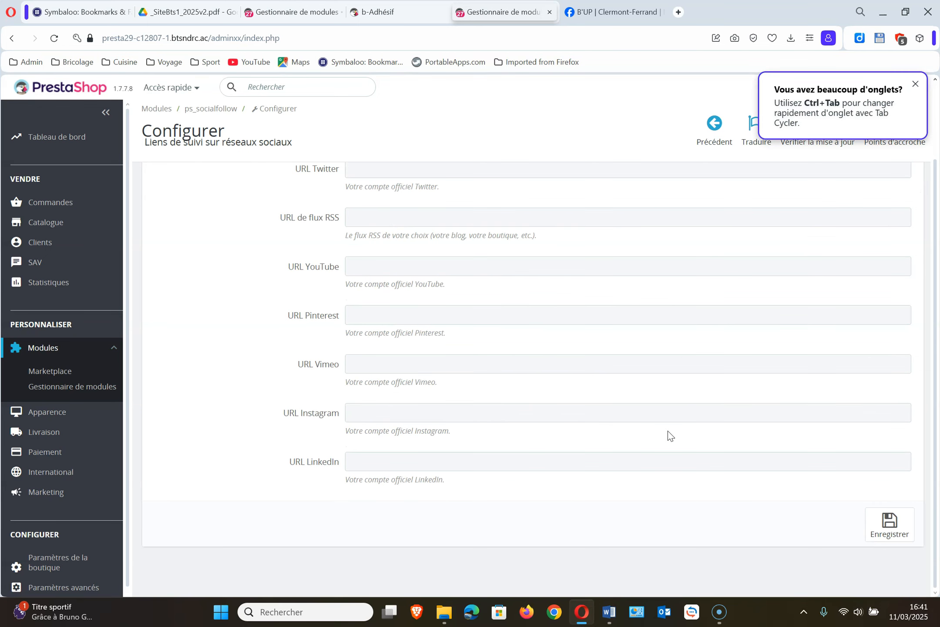
left_click(880, 539)
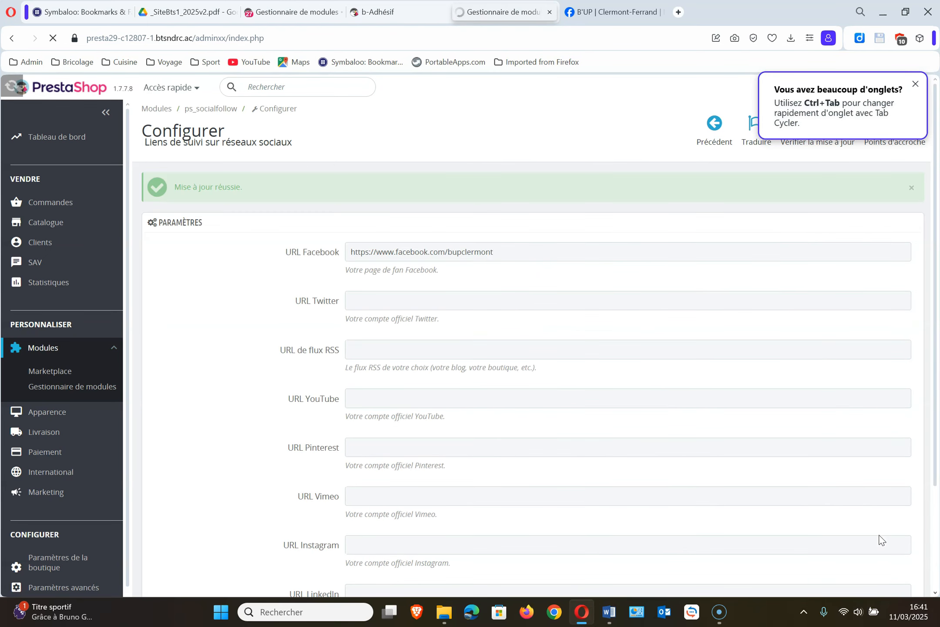
Reload the b-Adhésif storefront page, test the Facebook follow link beside the newsletter form, and close the opened Facebook page
left_click(376, 13)
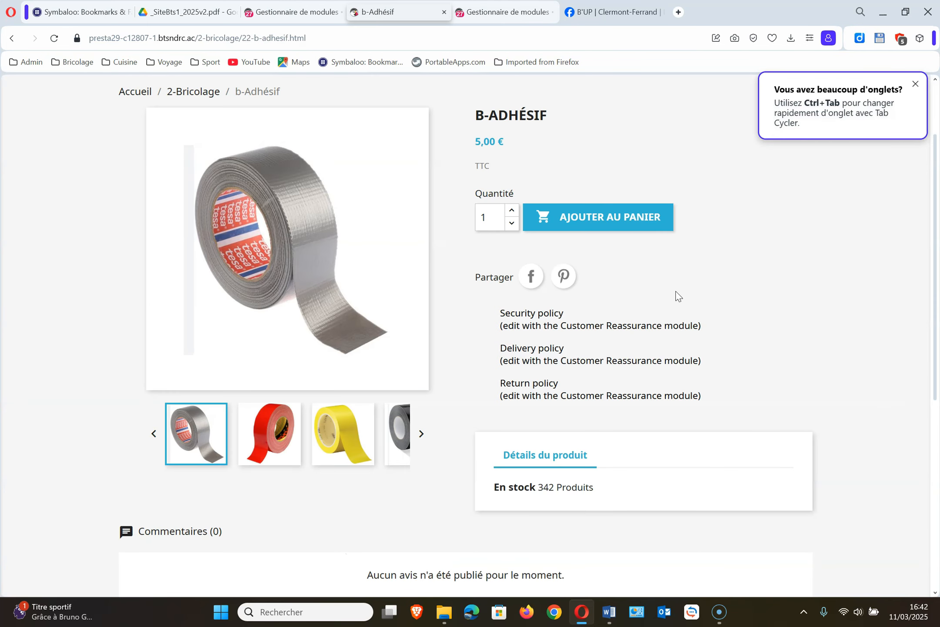
scroll(676, 296, "down", 5)
left_click(55, 40)
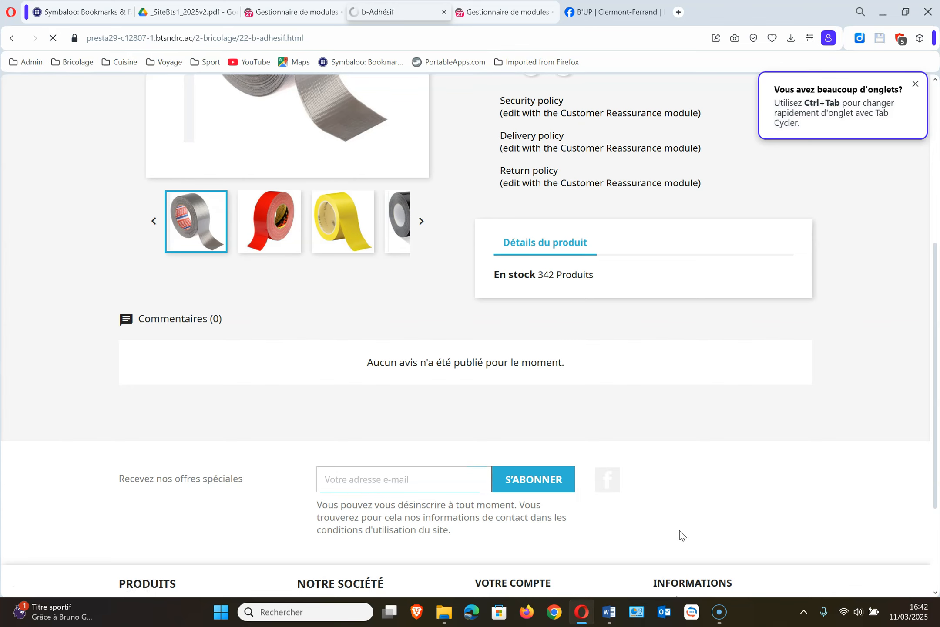
left_click(608, 486)
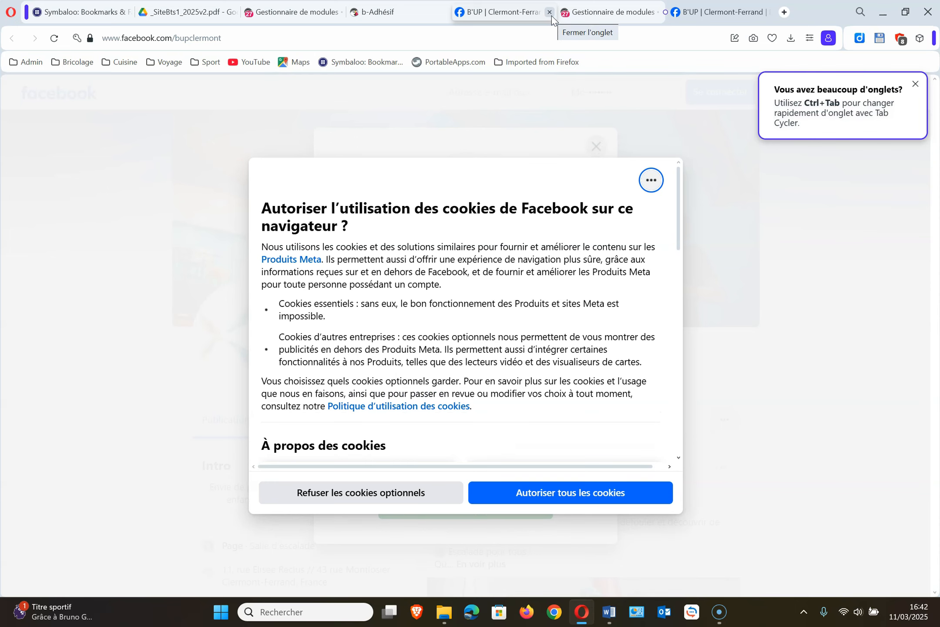
left_click(552, 15)
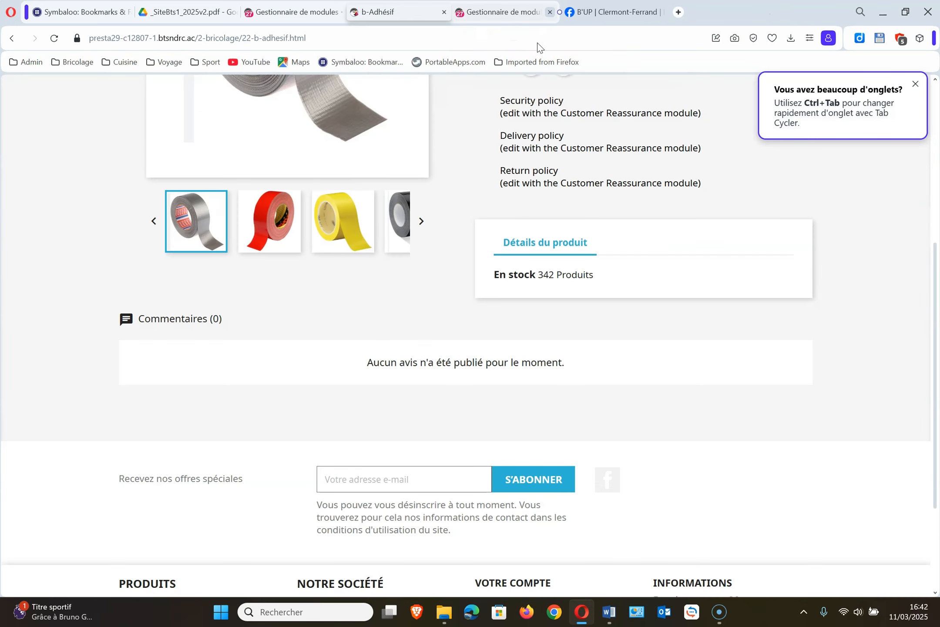
scroll(609, 477, "up", 6)
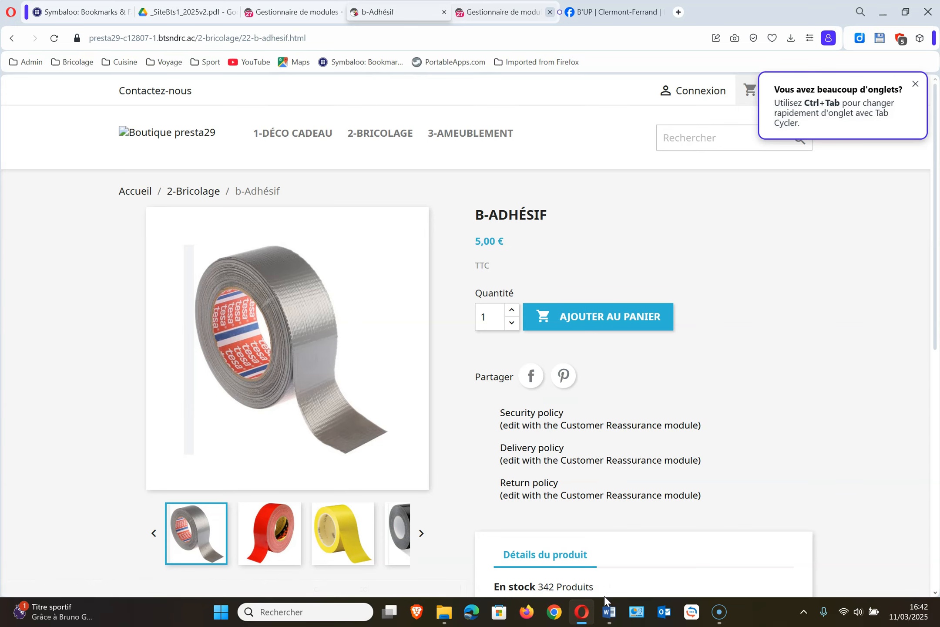
Read the next tasks in the Word exam document and return to the sharing module's back-office page in Opera
left_click(609, 610)
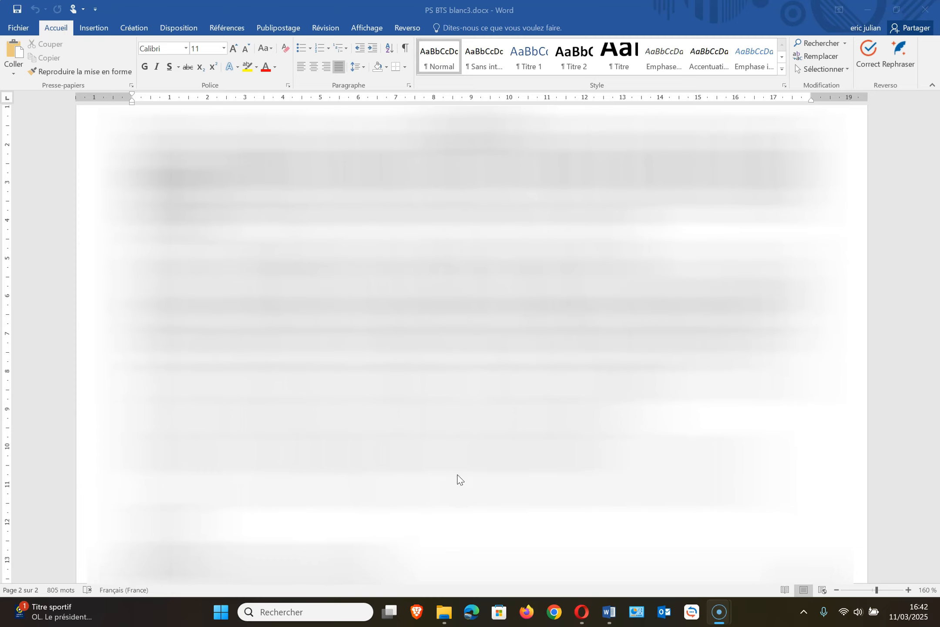
scroll(590, 514, "down", 10)
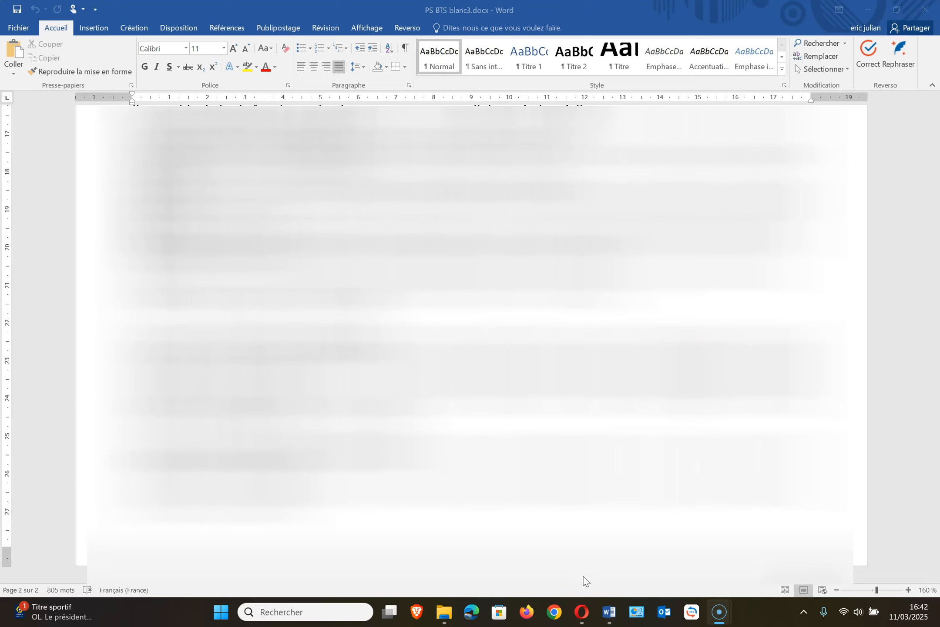
left_click(583, 613)
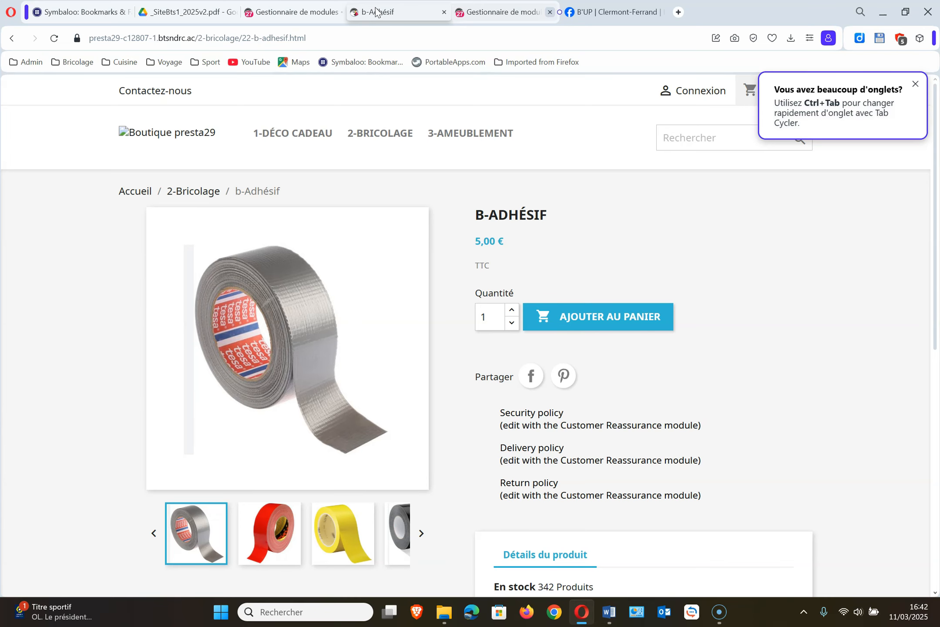
left_click(294, 13)
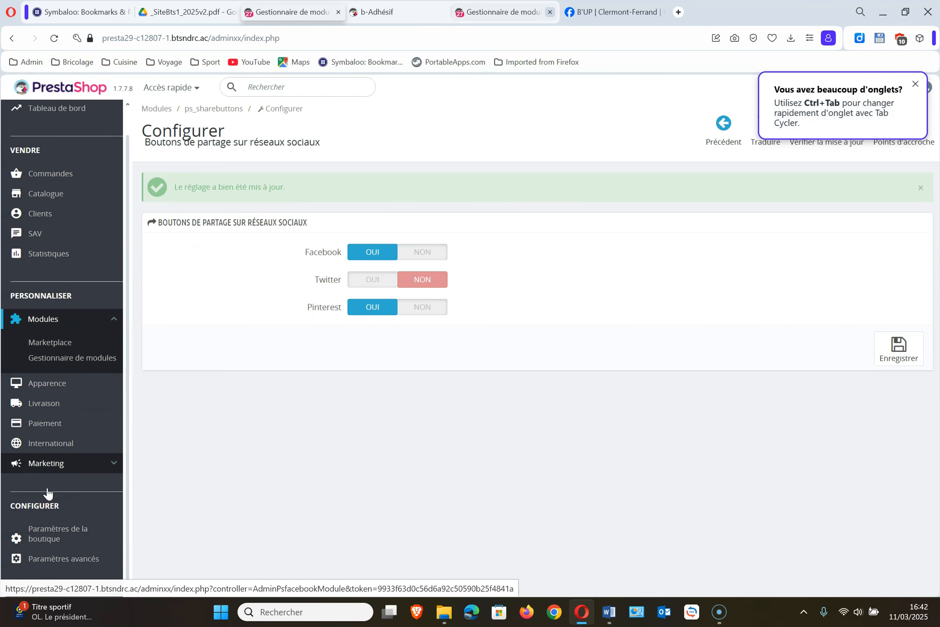
Open the Équipe page in the advanced parameters and display the list of employee profiles
left_click(49, 530)
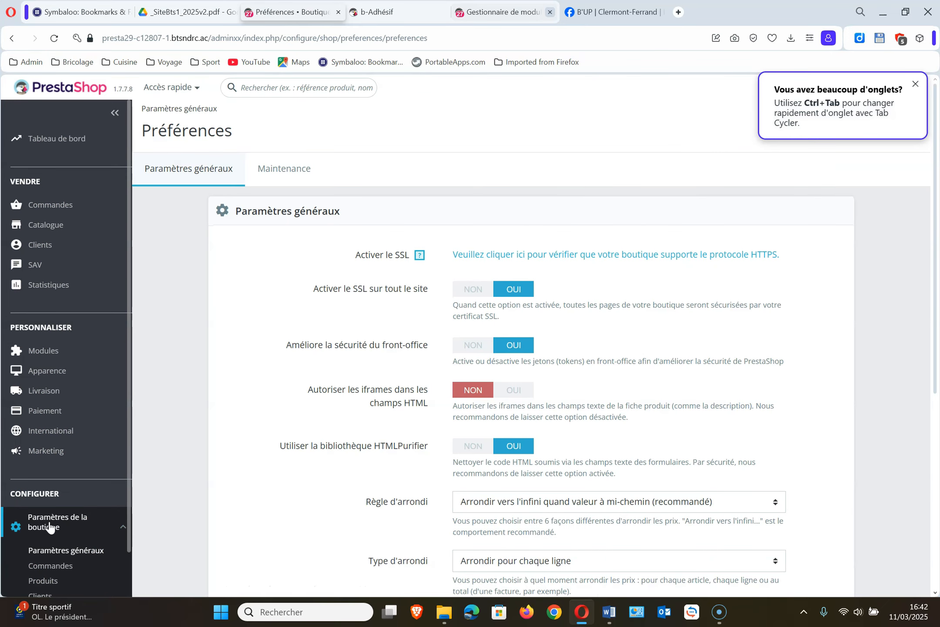
scroll(53, 501, "down", 2)
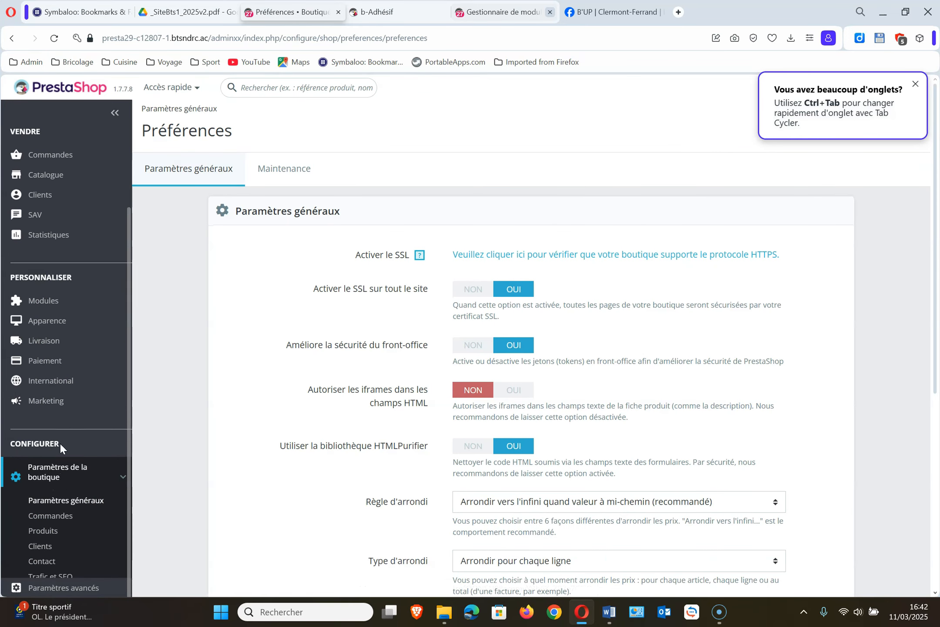
scroll(77, 494, "down", 1)
mouse_move(65, 549)
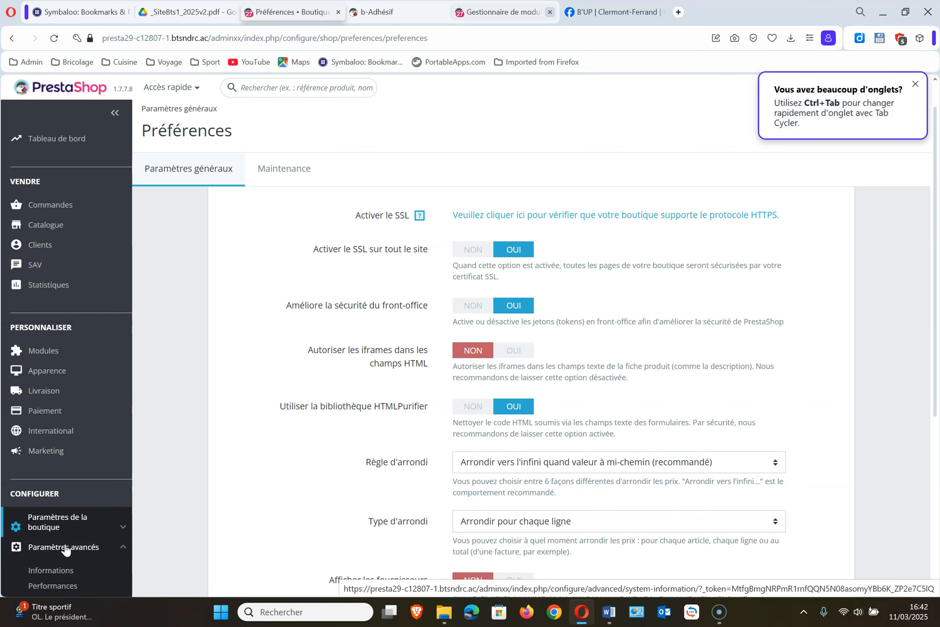
scroll(66, 550, "down", 3)
left_click(47, 539)
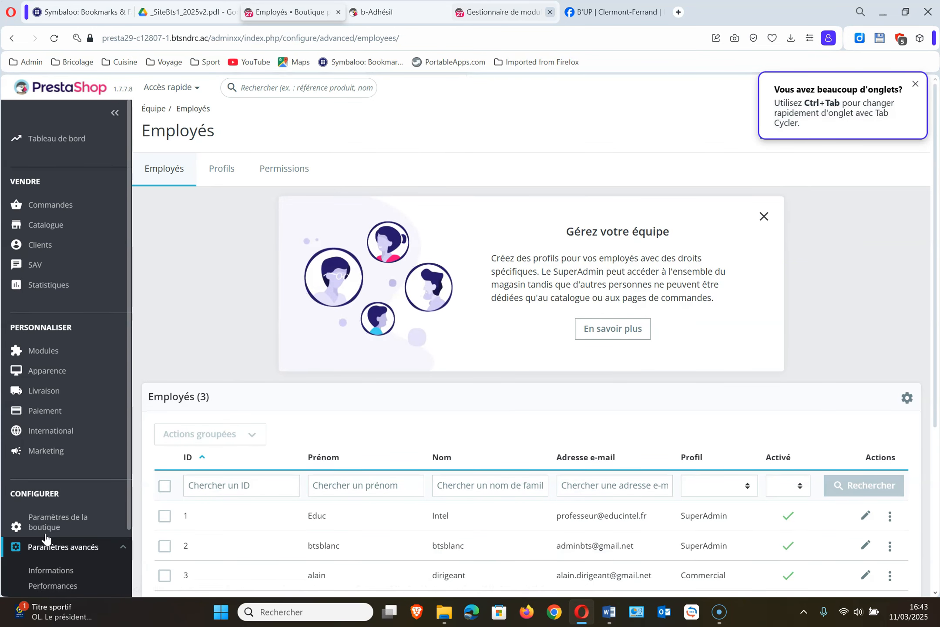
scroll(47, 538, "down", 2)
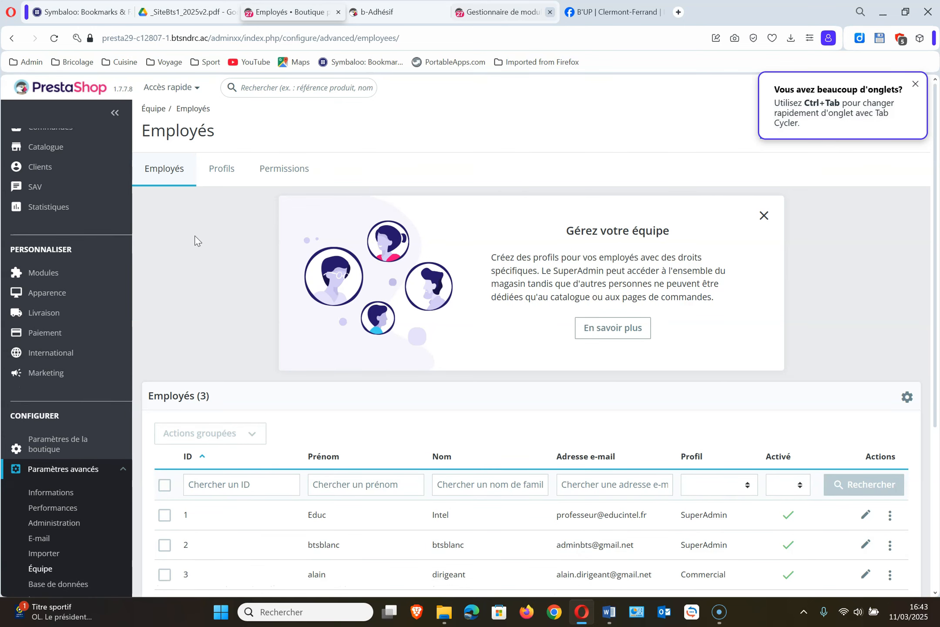
left_click(229, 173)
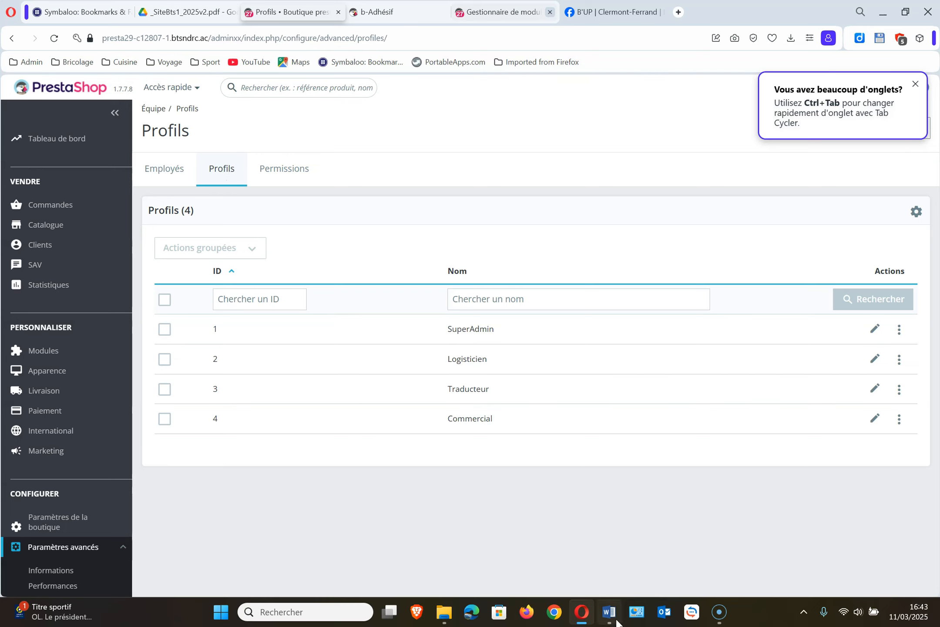
Create a new employee profile named Commercial junior and save it
mouse_move(611, 614)
left_click(615, 557)
left_click(915, 83)
left_click(818, 127)
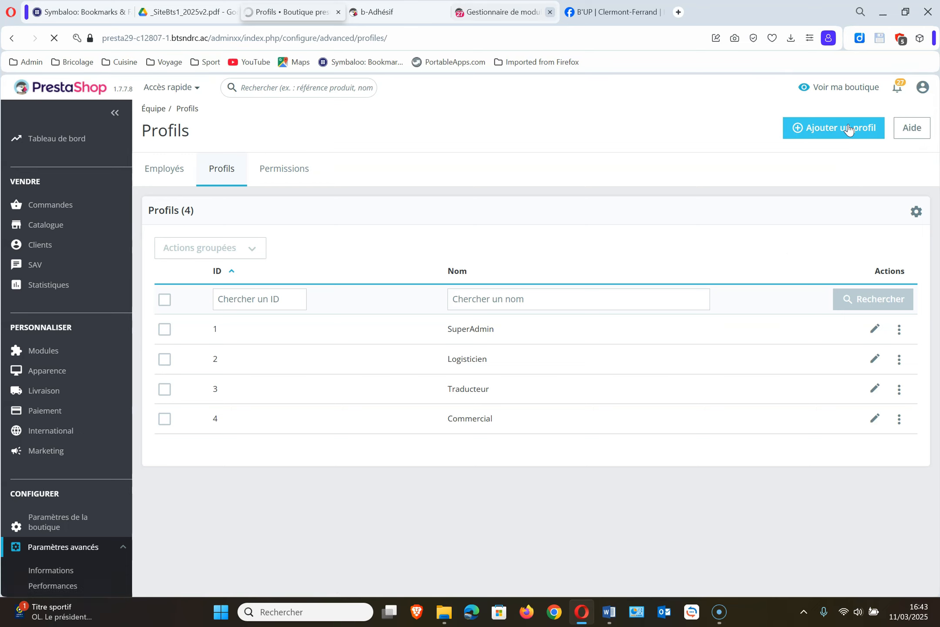
left_click(563, 257)
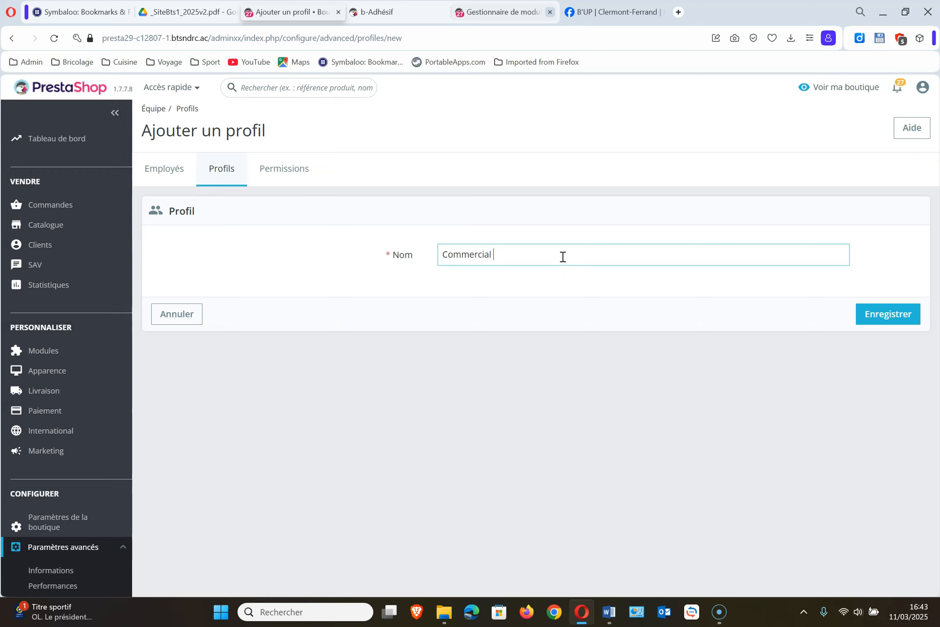
type("Commercial junior")
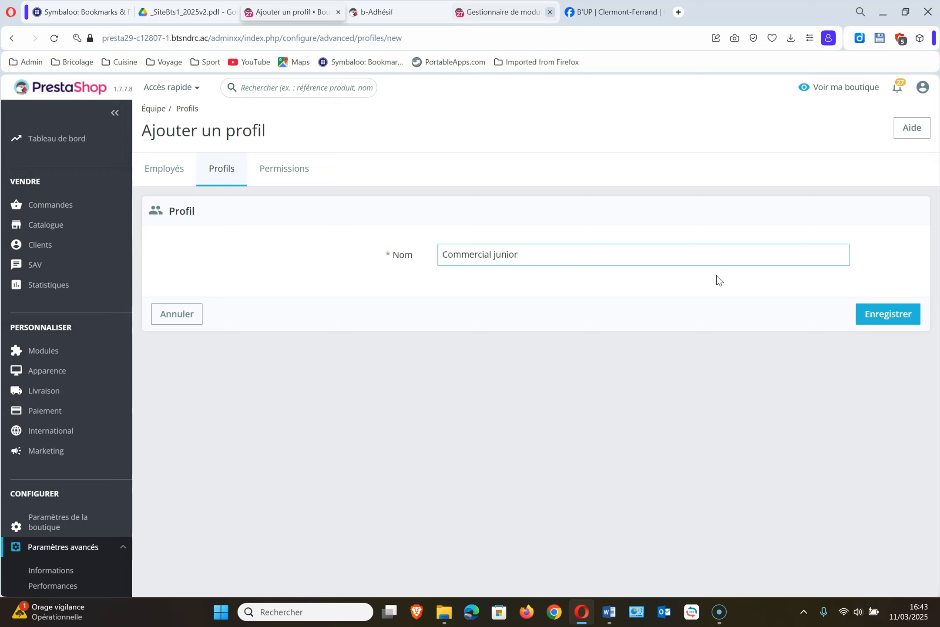
left_click(861, 312)
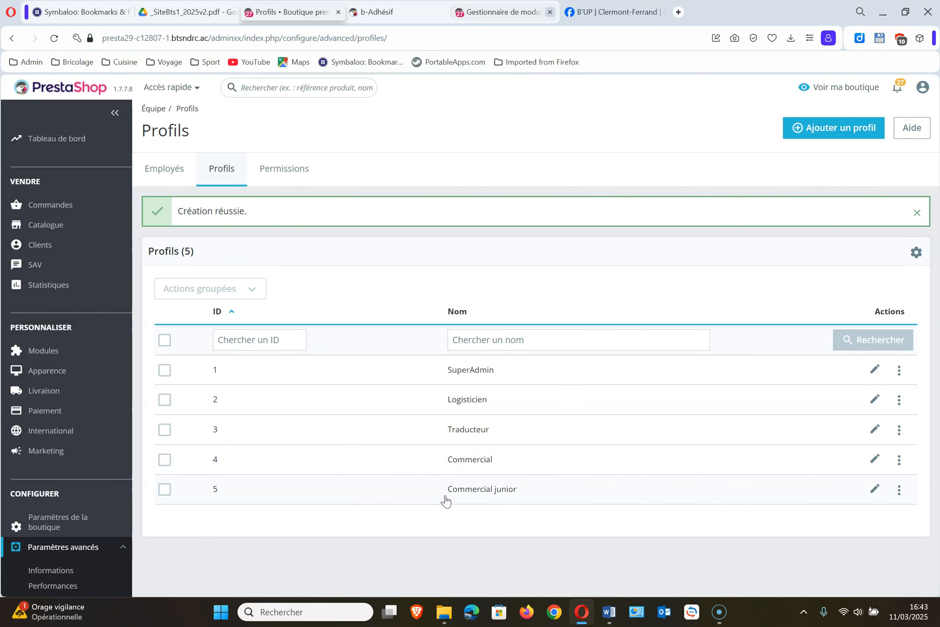
Grant the Commercial junior profile all permissions on the Vendre menu and review the submenus that are covered
left_click(282, 169)
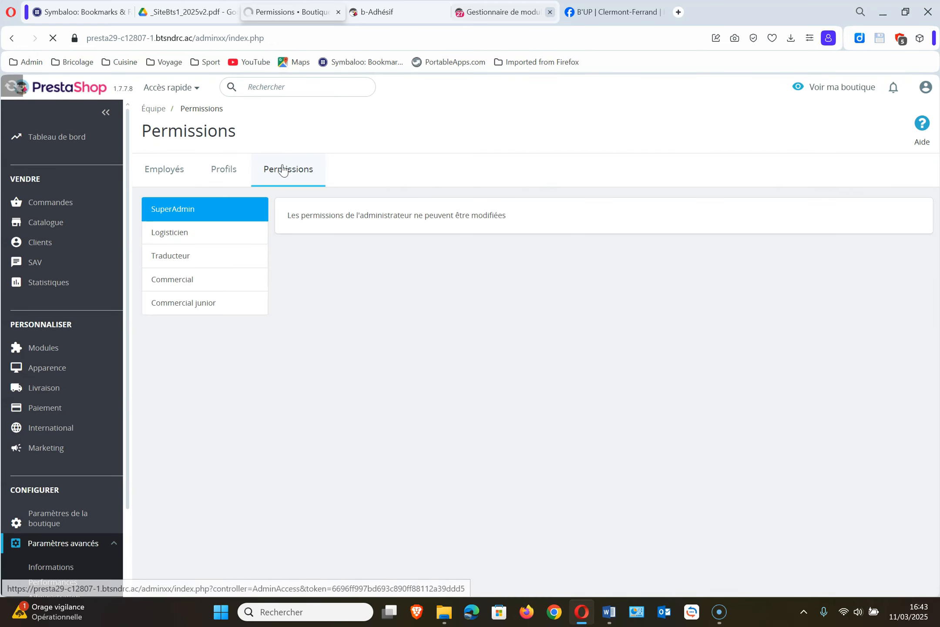
left_click(206, 303)
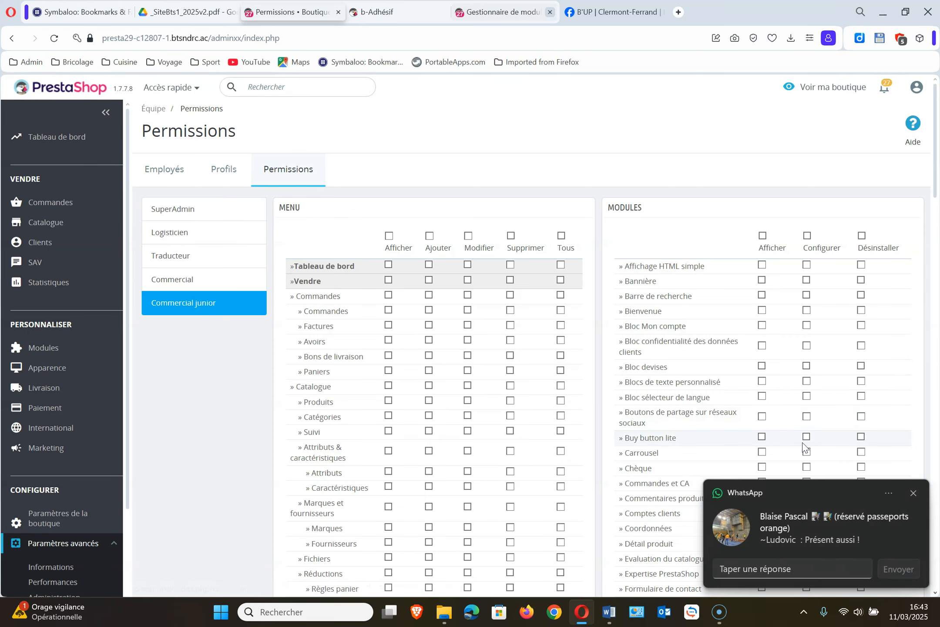
left_click(913, 494)
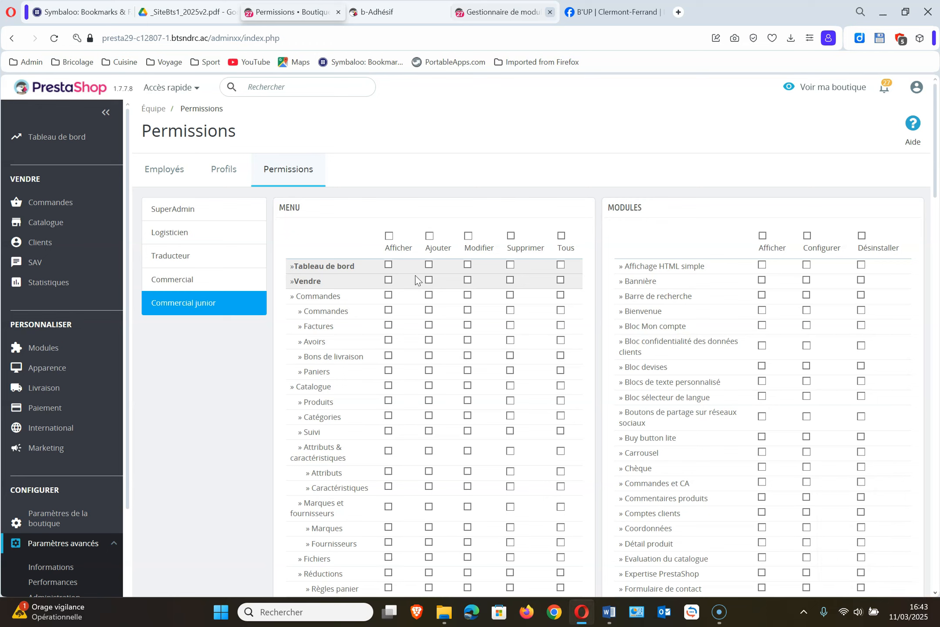
left_click(561, 280)
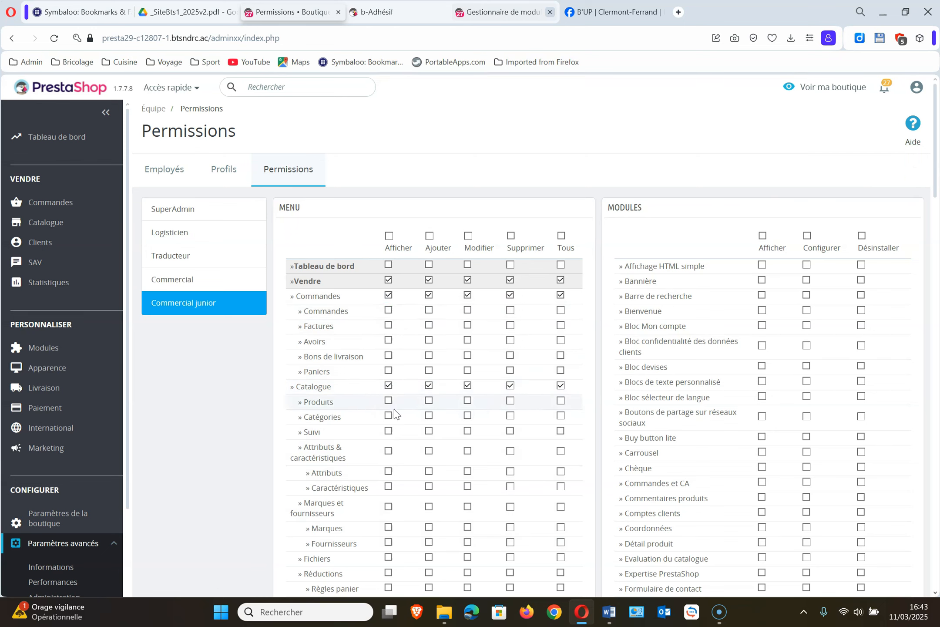
scroll(389, 513, "down", 4)
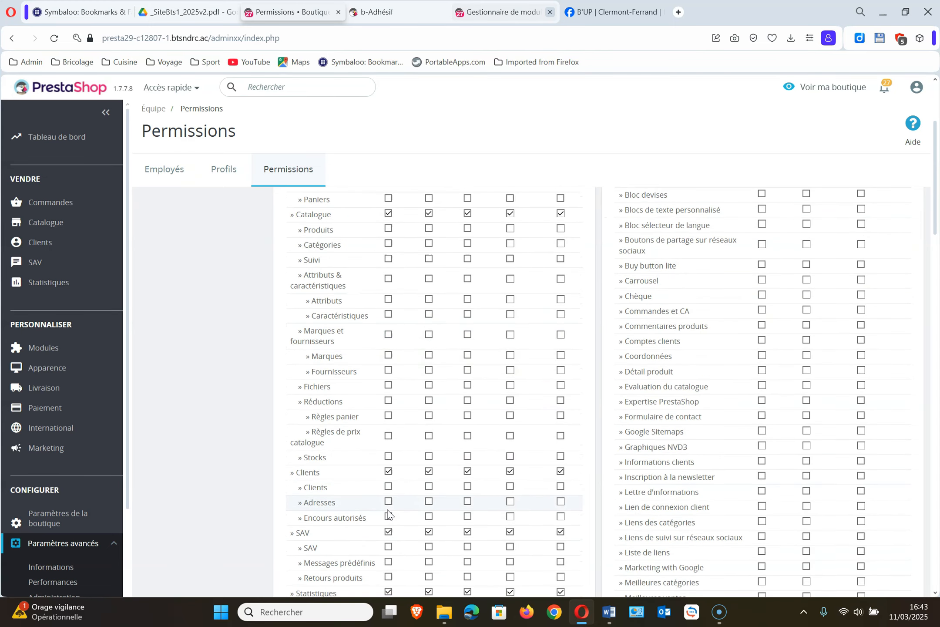
left_click(389, 472)
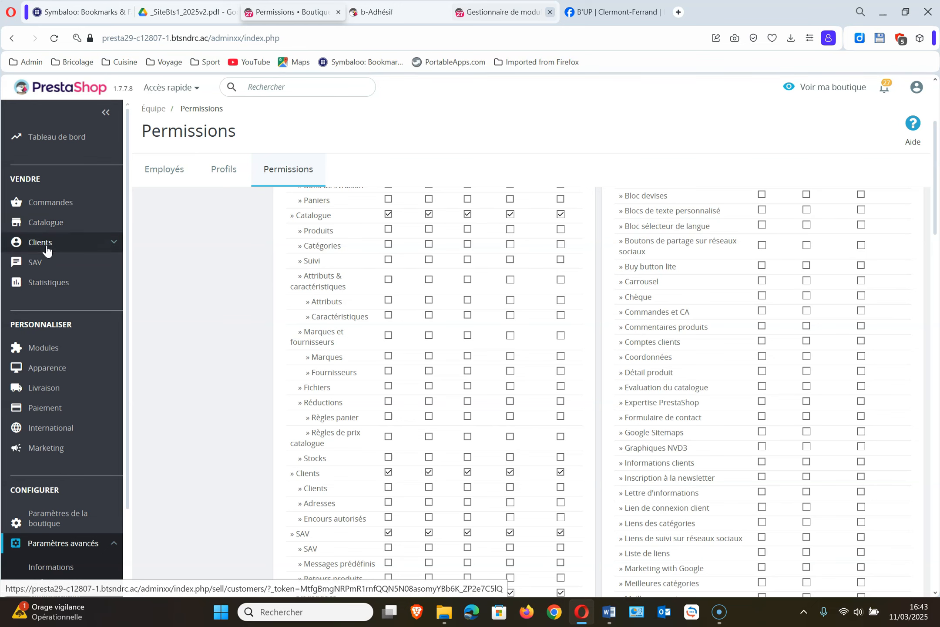
scroll(431, 484, "down", 2)
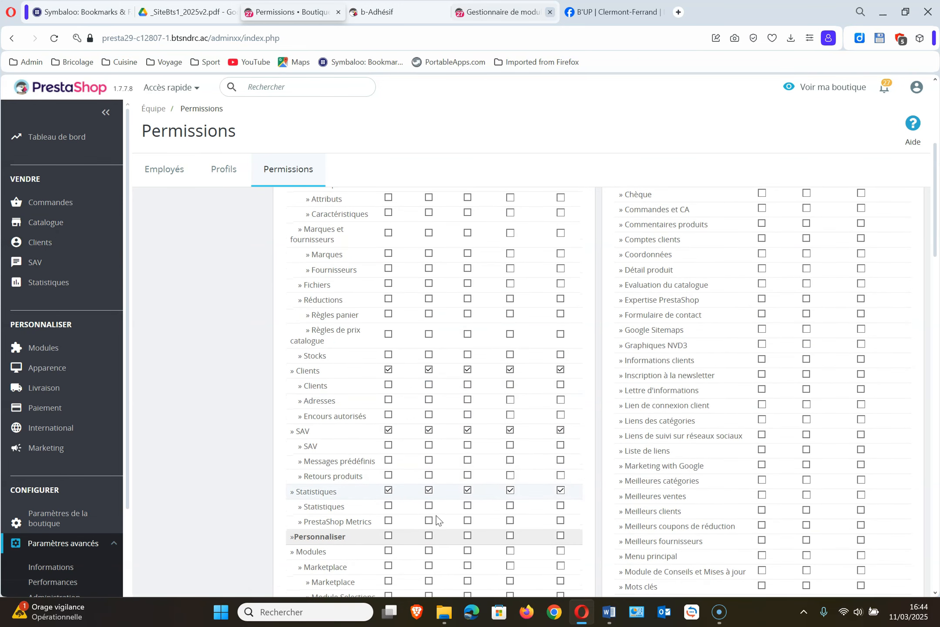
Clear the Commercial junior profile's Vendre permissions and grant all of them again
scroll(195, 333, "up", 5)
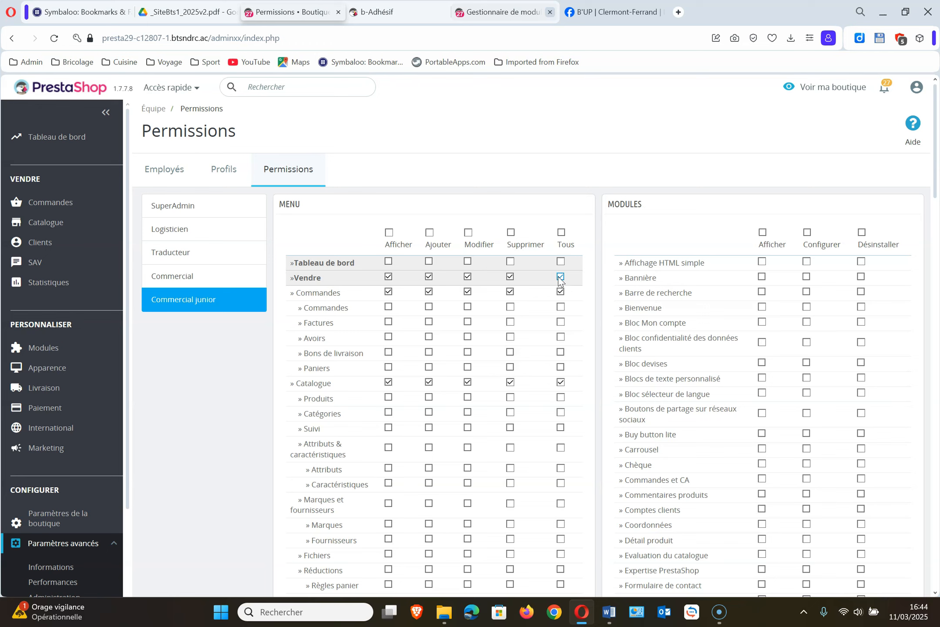
left_click(389, 291)
left_click(389, 292)
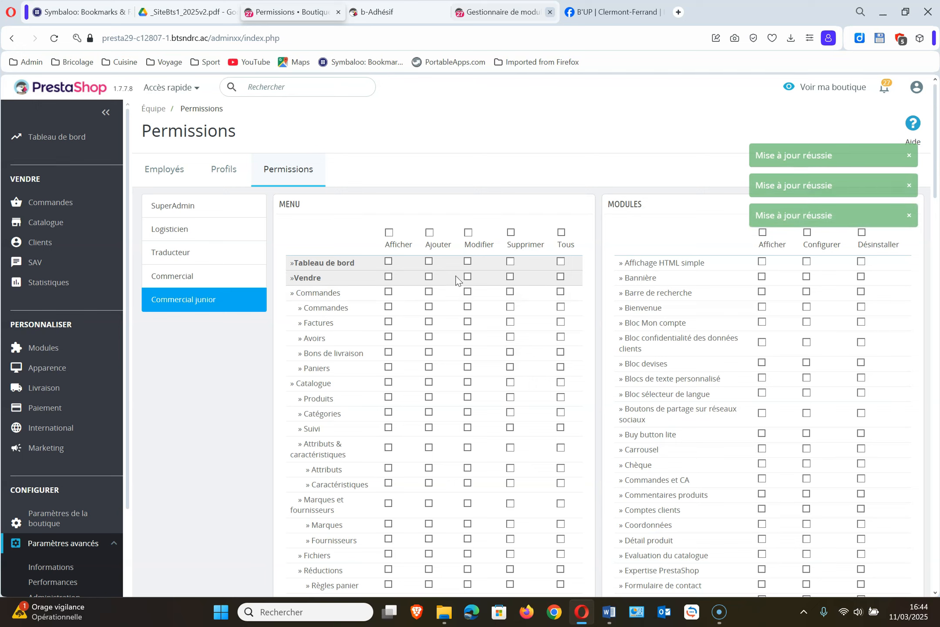
left_click(560, 276)
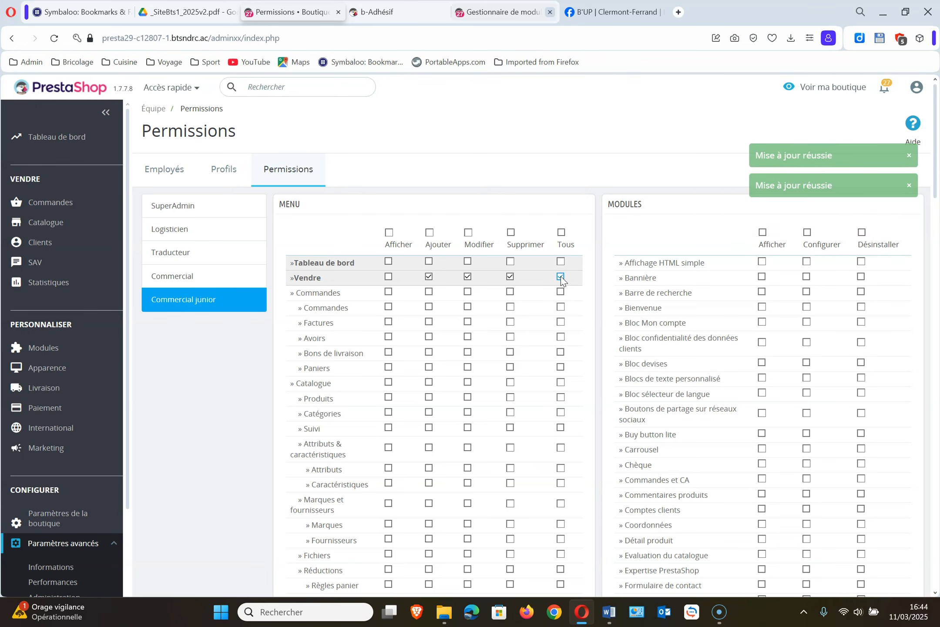
scroll(561, 276, "down", 15)
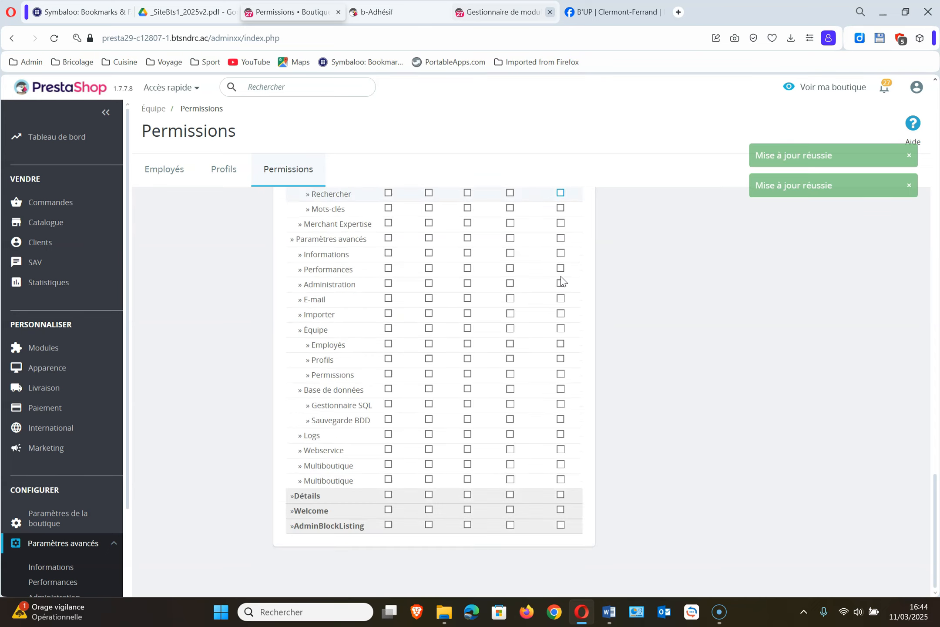
scroll(561, 276, "up", 15)
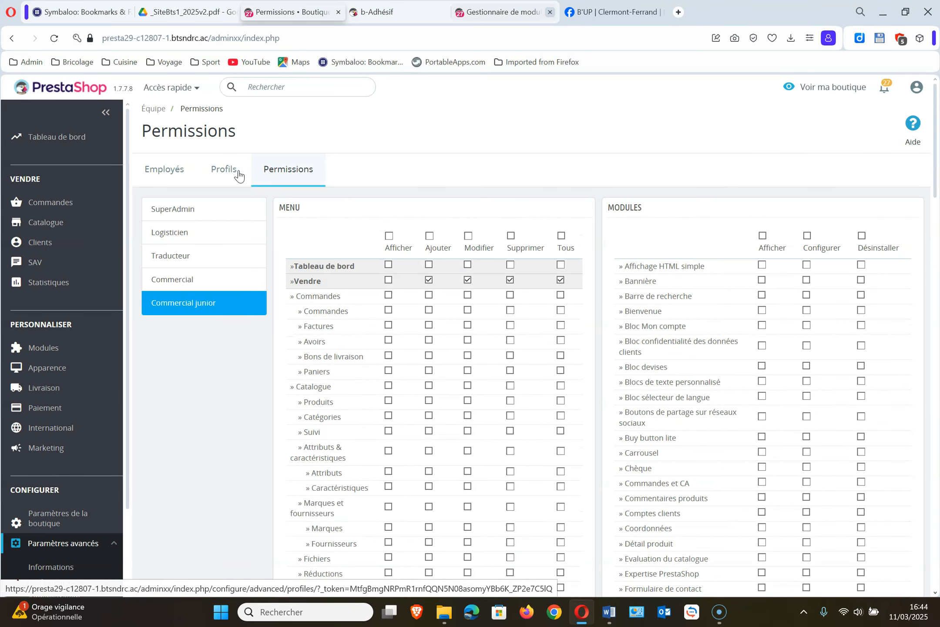
Reload the permissions page and check the rights of the Commercial junior profile
left_click(235, 173)
left_click(296, 168)
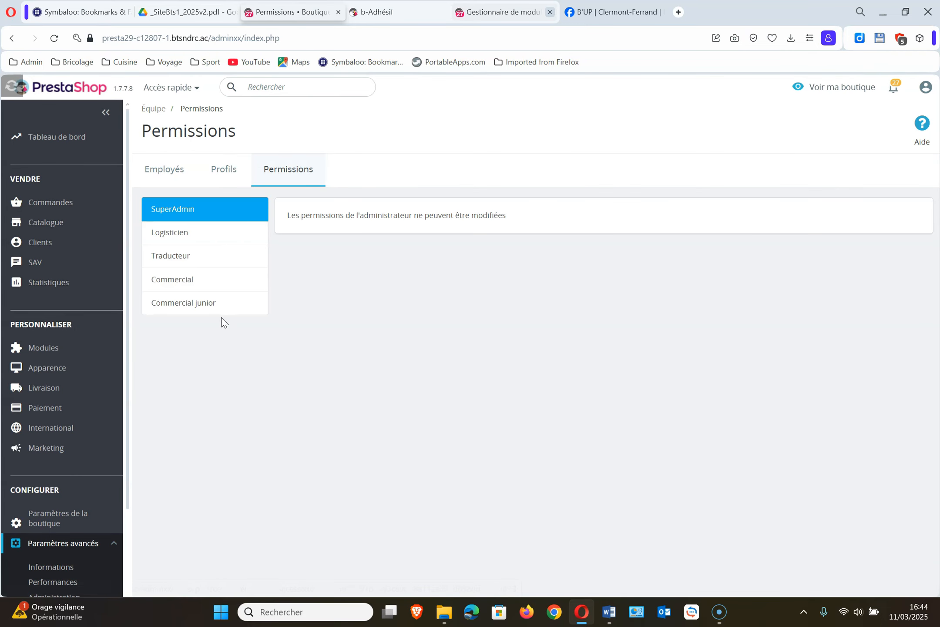
left_click(225, 312)
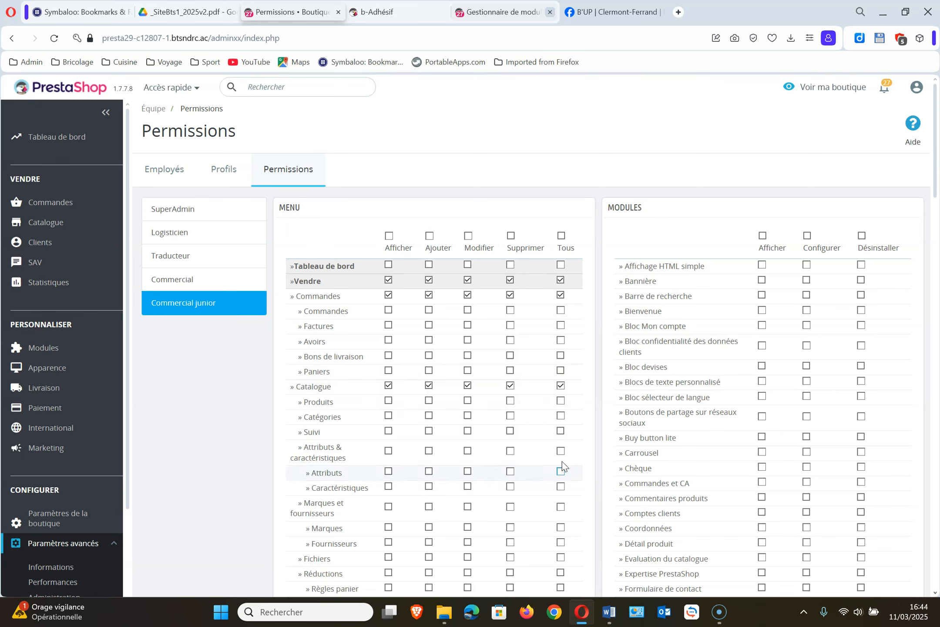
Start a new employee, fill in placeholder first and last names, and shorten the prefilled e-mail address
left_click(169, 173)
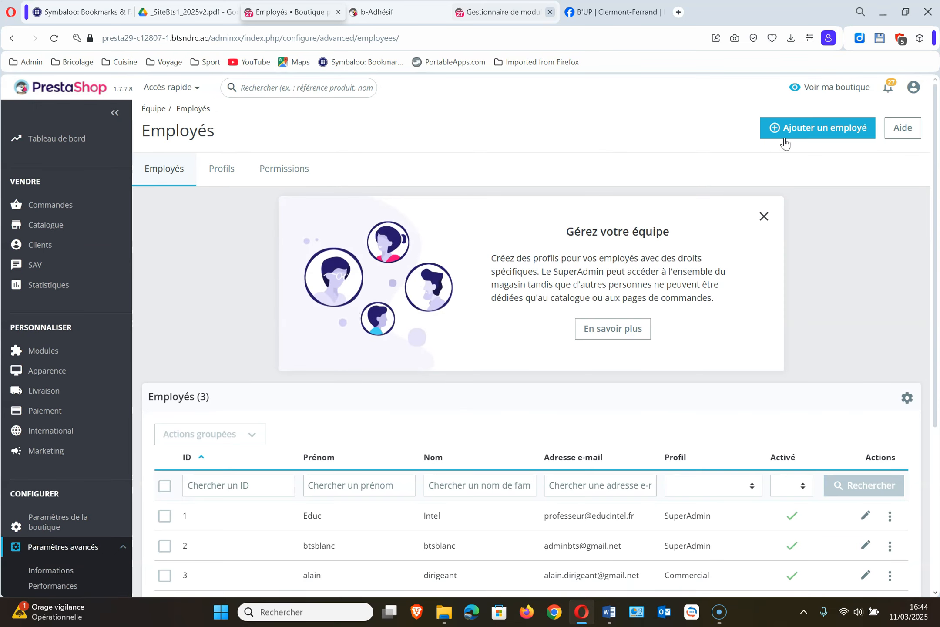
left_click(789, 138)
left_click(468, 251)
left_click(465, 286)
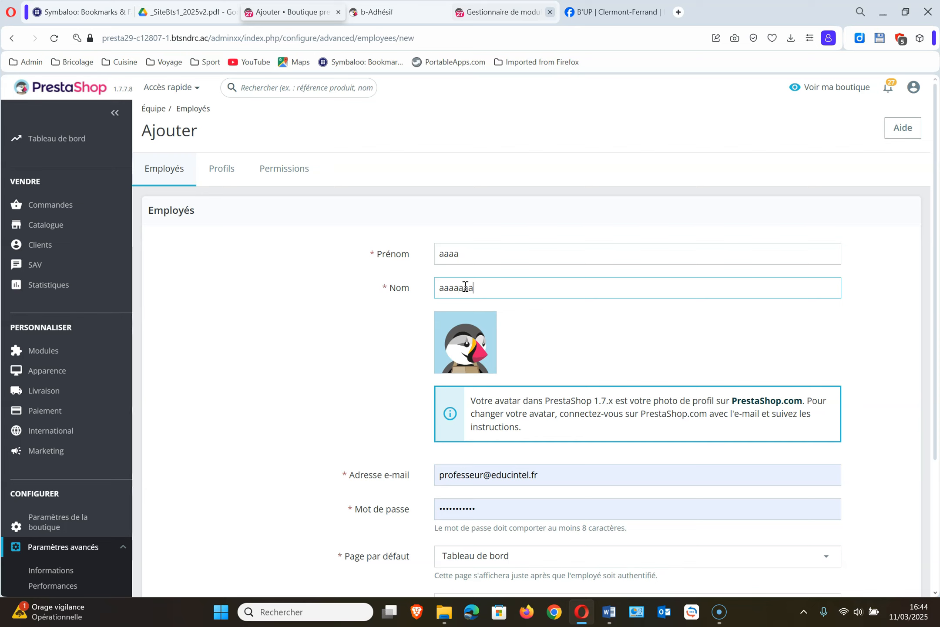
left_click(468, 473)
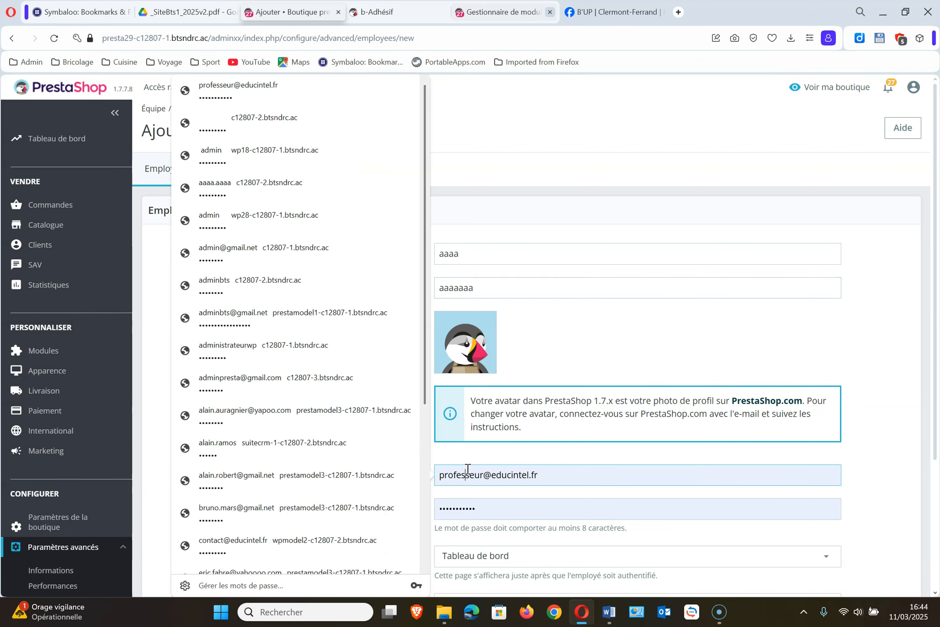
key("BackSpace")
key("BackSpace")
key("BackSpace")
key("BackSpace")
key("BackSpace")
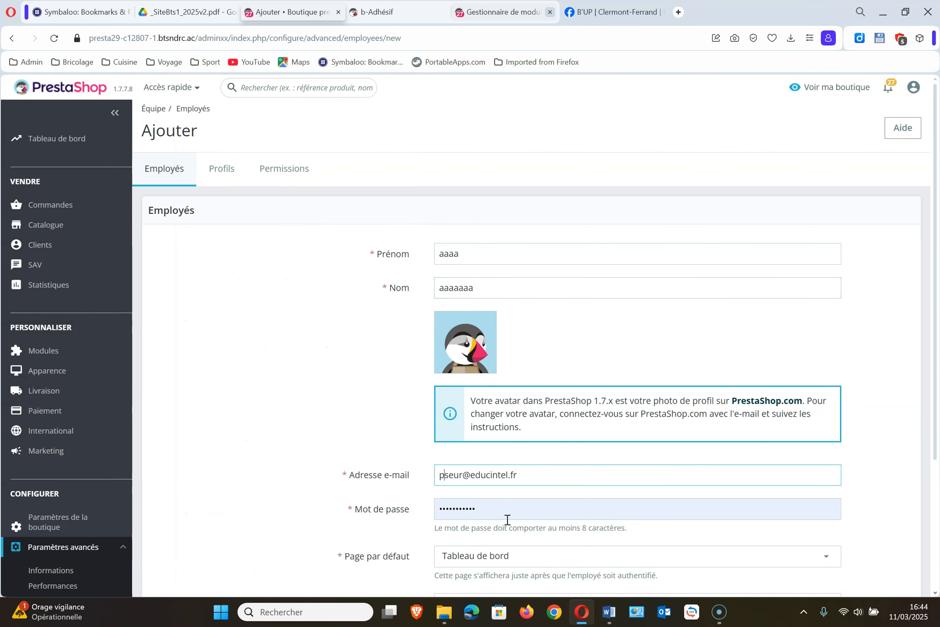
Assign the Commercial junior permission profile to the new employee and try to save the record
scroll(507, 519, "down", 2)
scroll(503, 497, "down", 2)
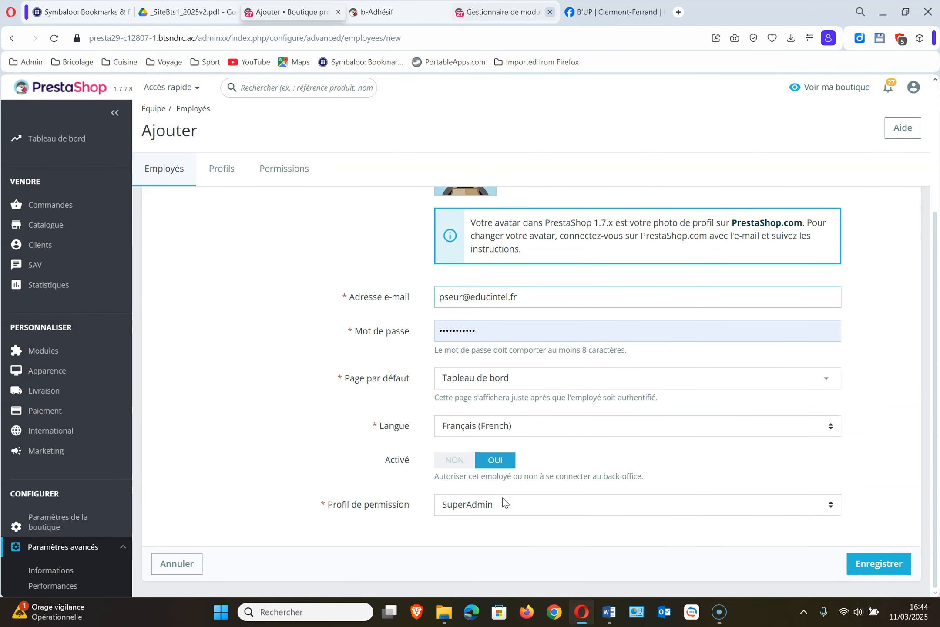
left_click(505, 505)
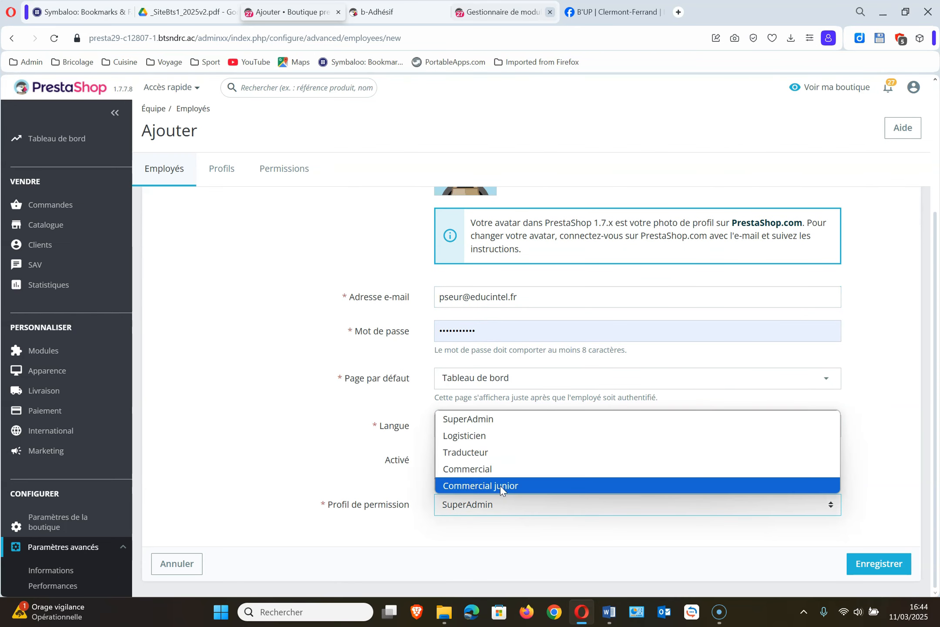
left_click(500, 485)
left_click(876, 563)
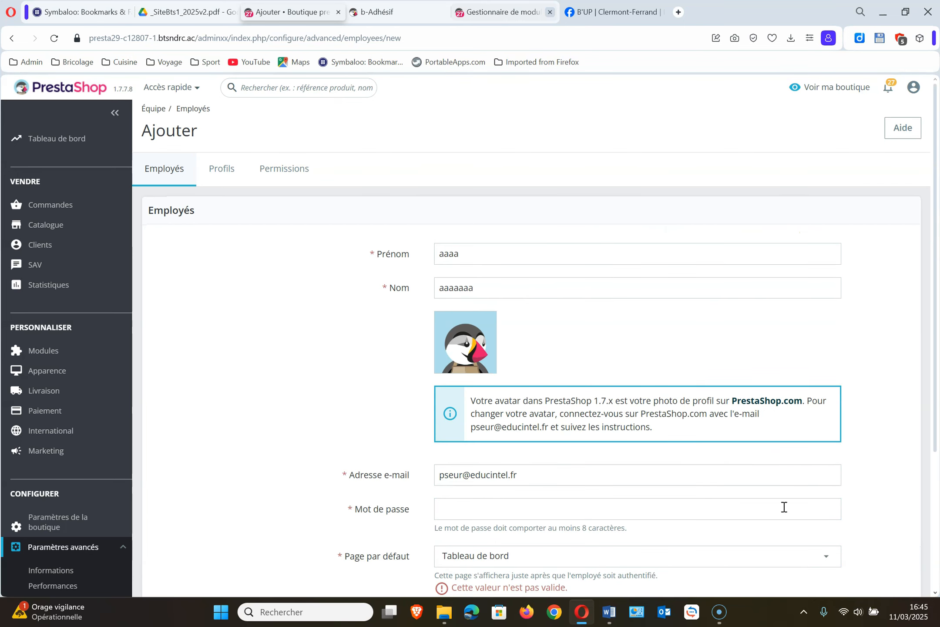
Set the new employee's default page to Commandes and try to save again
scroll(784, 508, "down", 5)
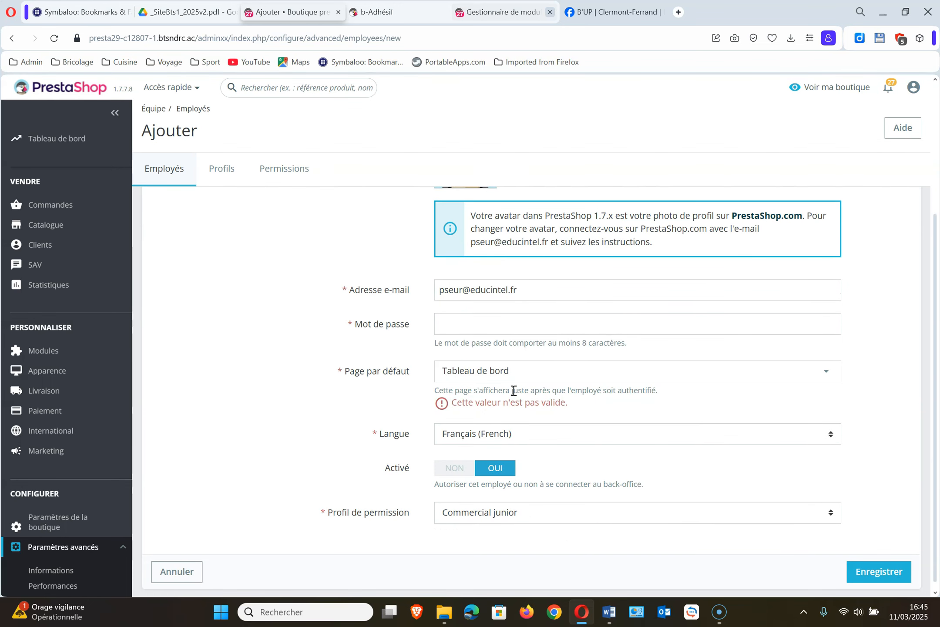
left_click(551, 375)
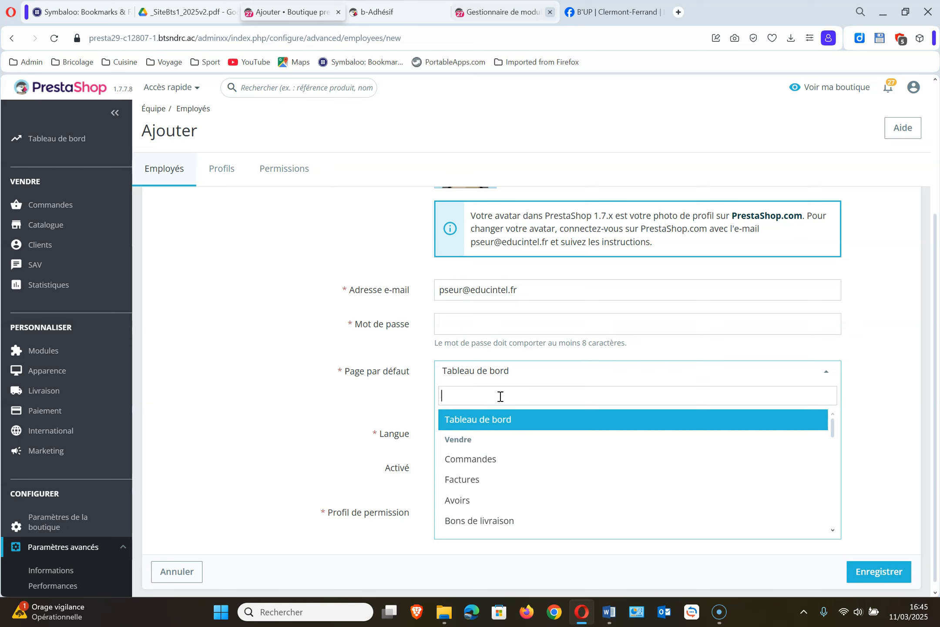
left_click(523, 381)
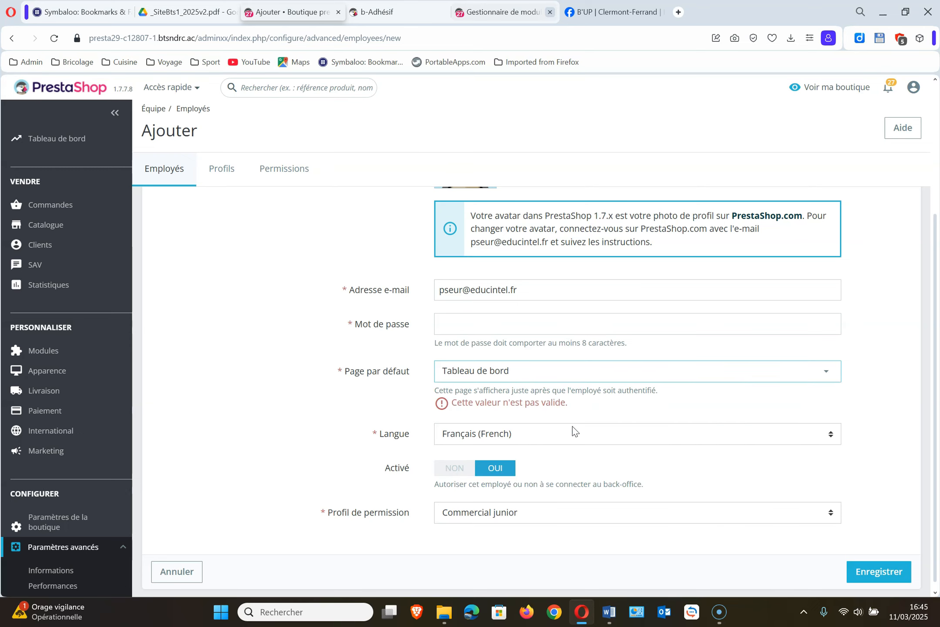
left_click(833, 377)
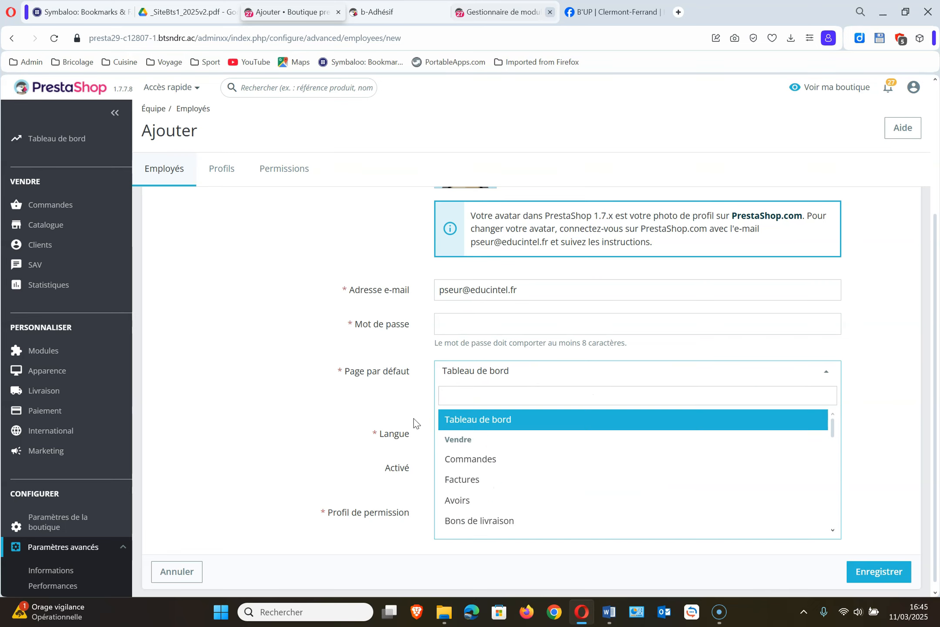
left_click(458, 459)
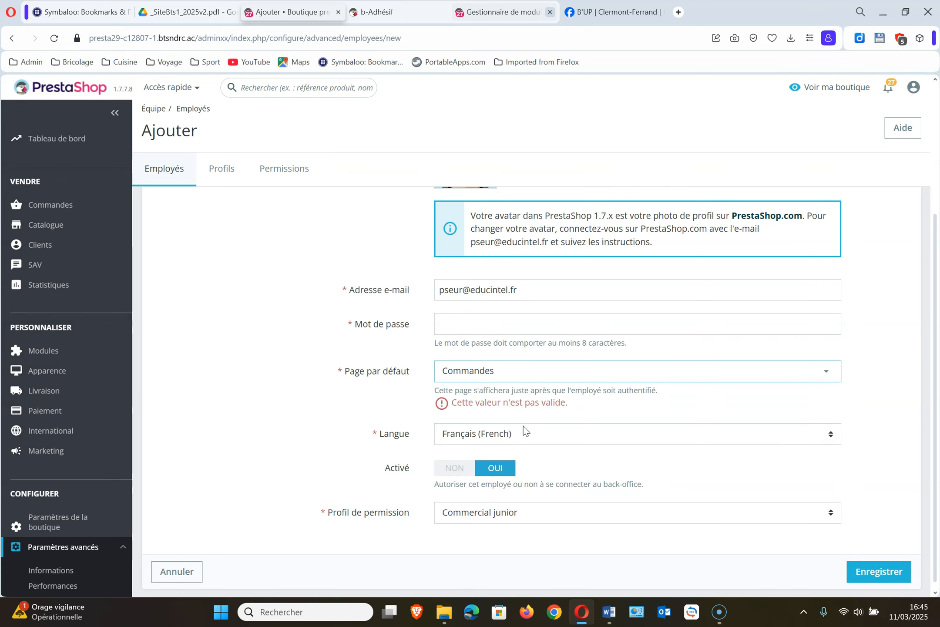
left_click(876, 571)
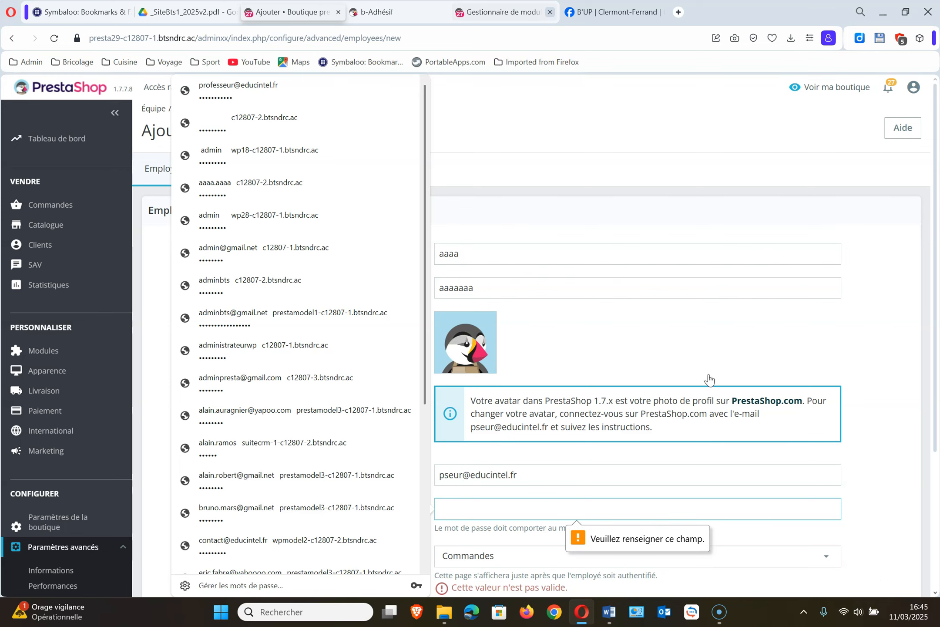
Enter the new employee's password, save the record, and check the employee list
left_click(708, 282)
left_click(491, 513)
type("aaaaaaa")
scroll(490, 513, "down", 3)
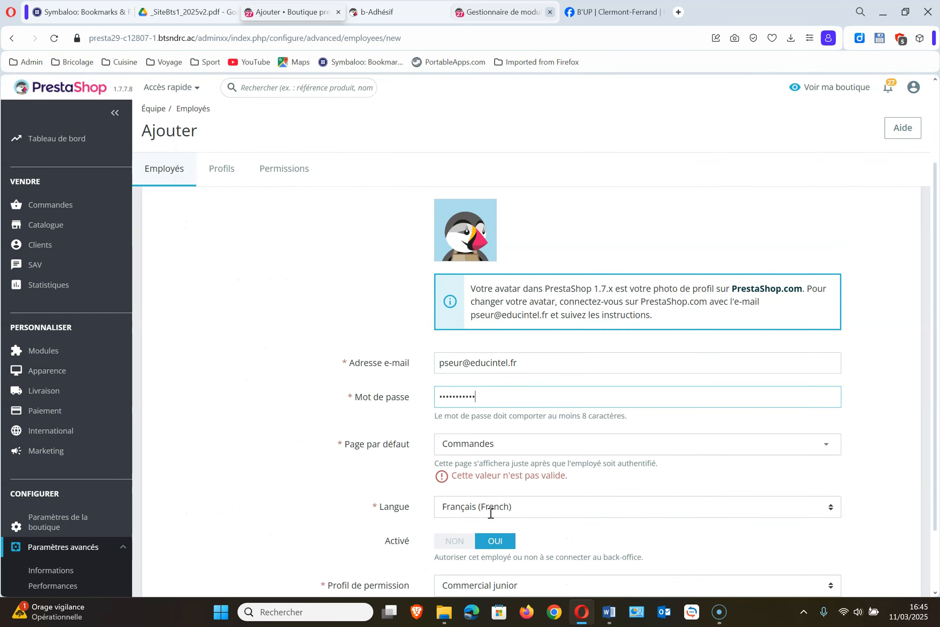
scroll(716, 567, "down", 2)
left_click(878, 571)
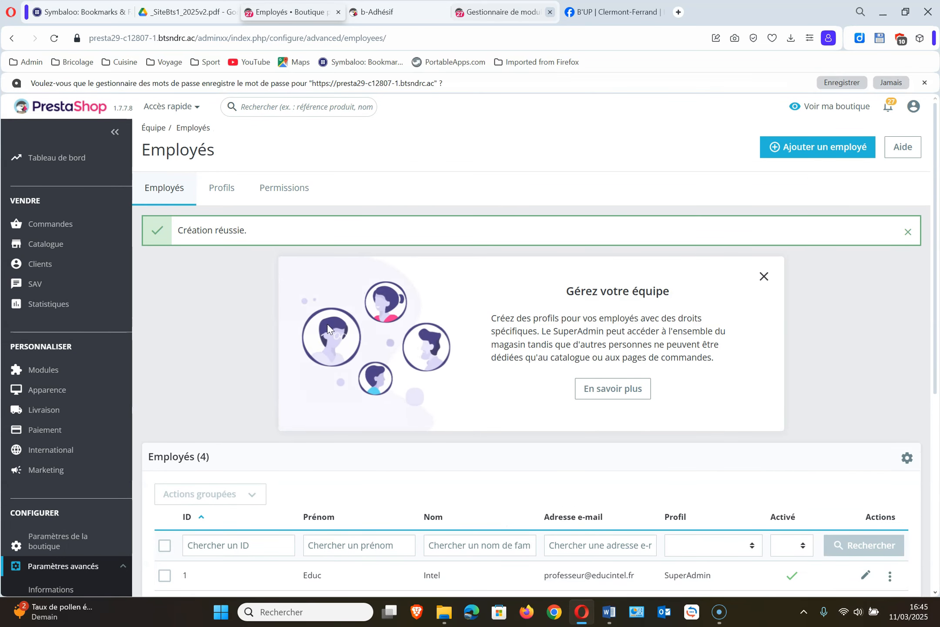
scroll(224, 323, "down", 5)
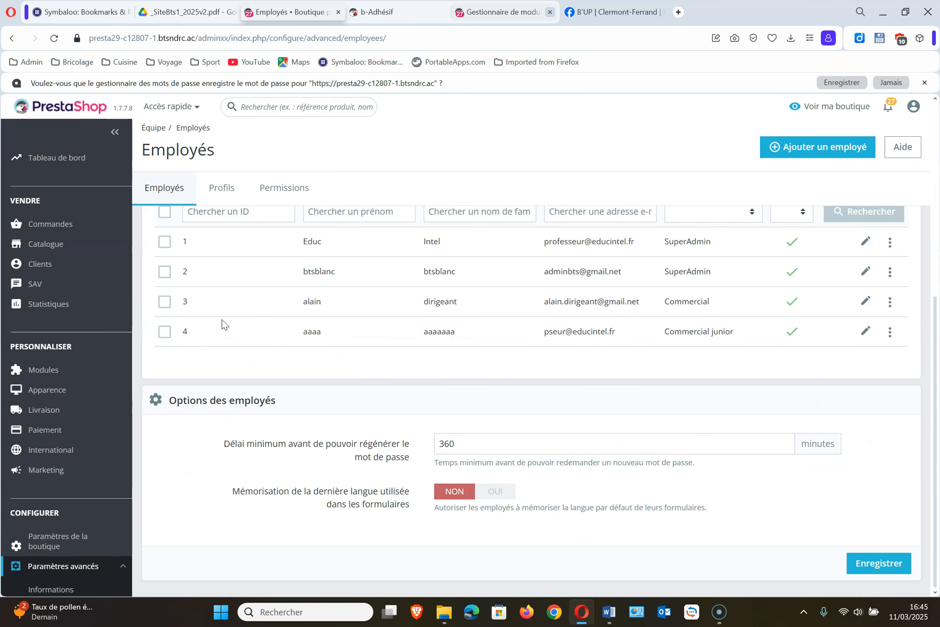